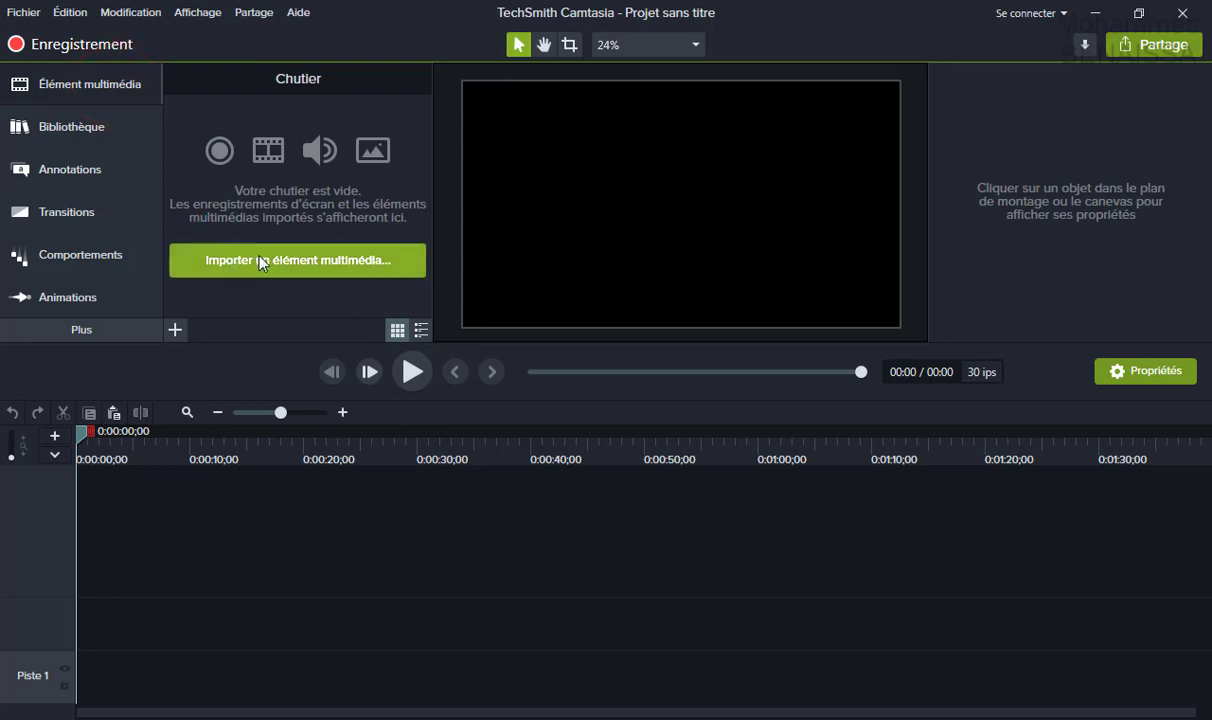
# Look through the import options and the built-in asset library, then return to the media bin.
pyautogui.click(176, 331)
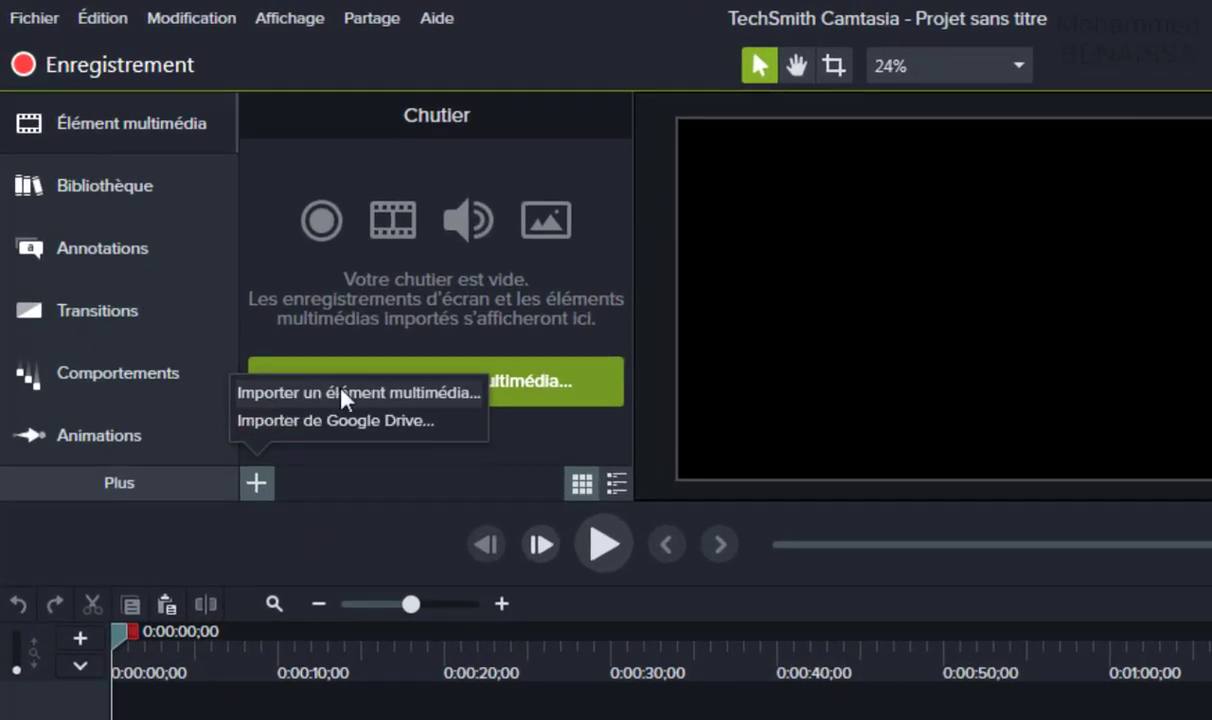
pyautogui.click(335, 315)
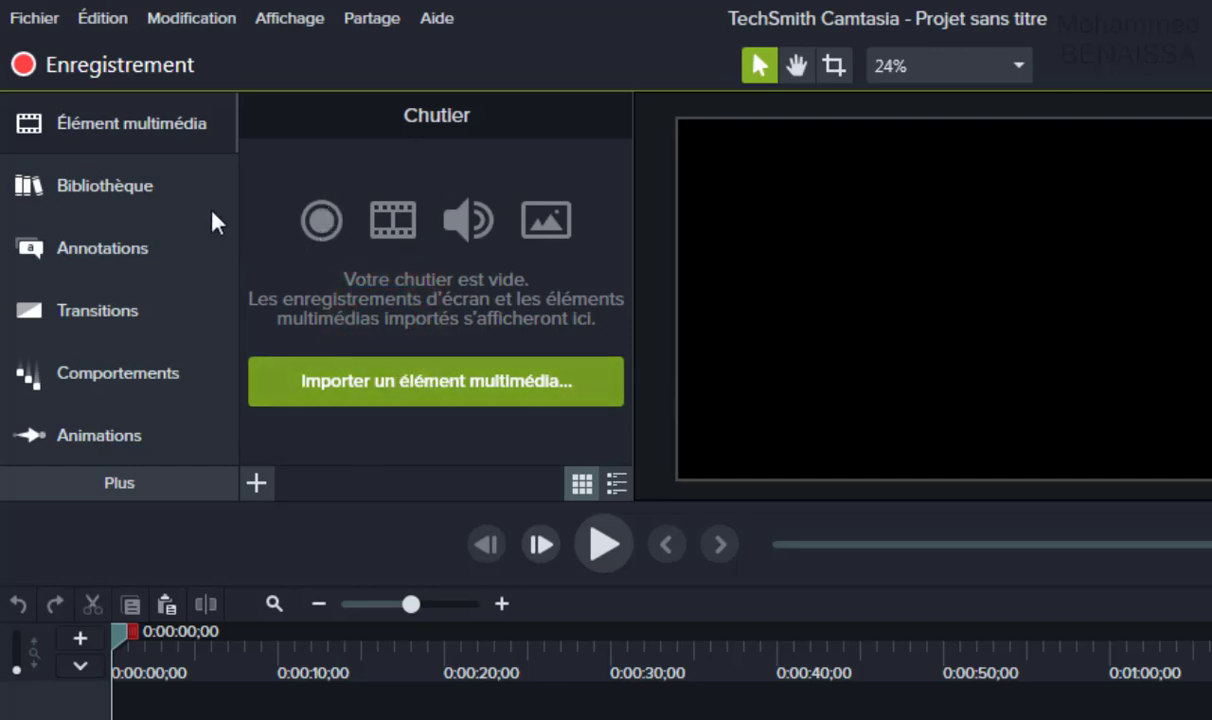
pyautogui.click(157, 192)
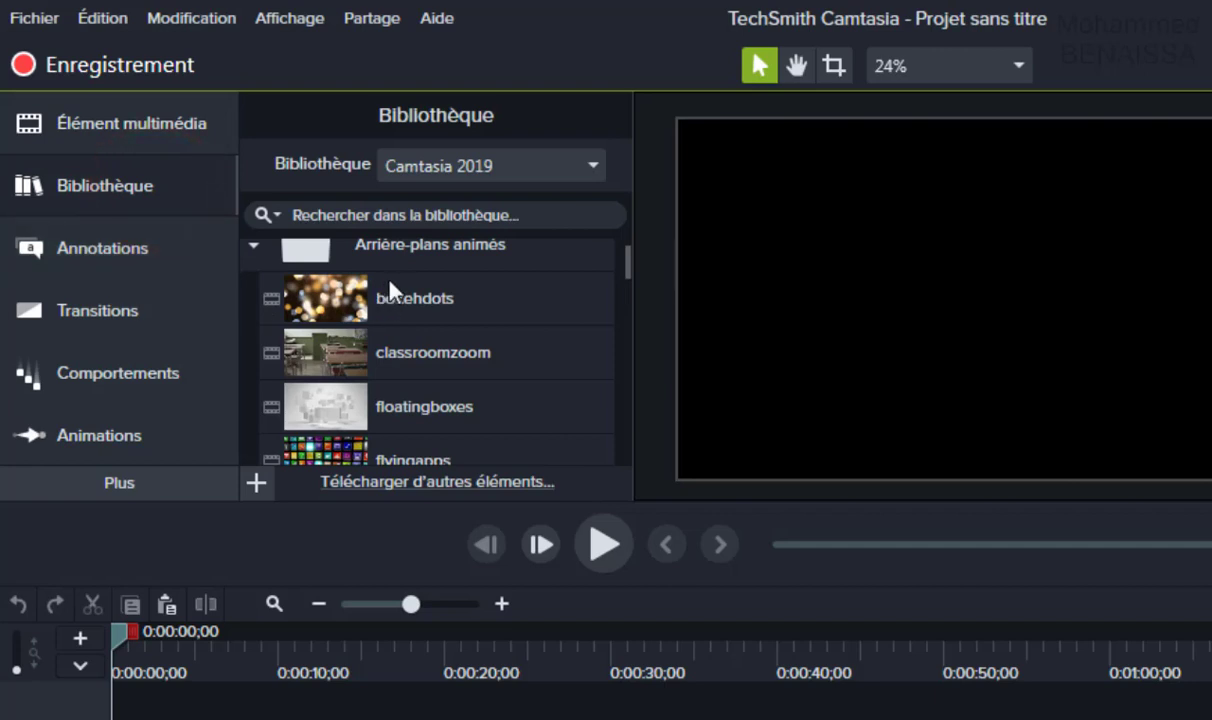
pyautogui.click(394, 263)
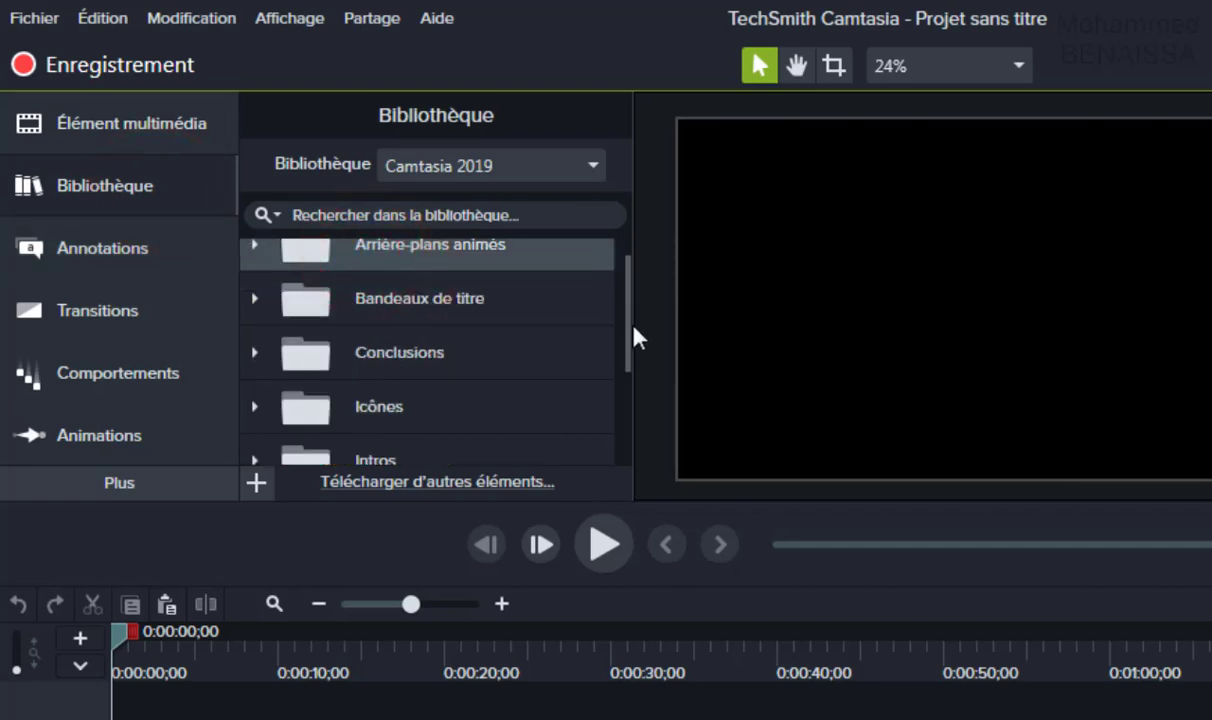
pyautogui.moveTo(633, 326); pyautogui.dragTo(625, 266)
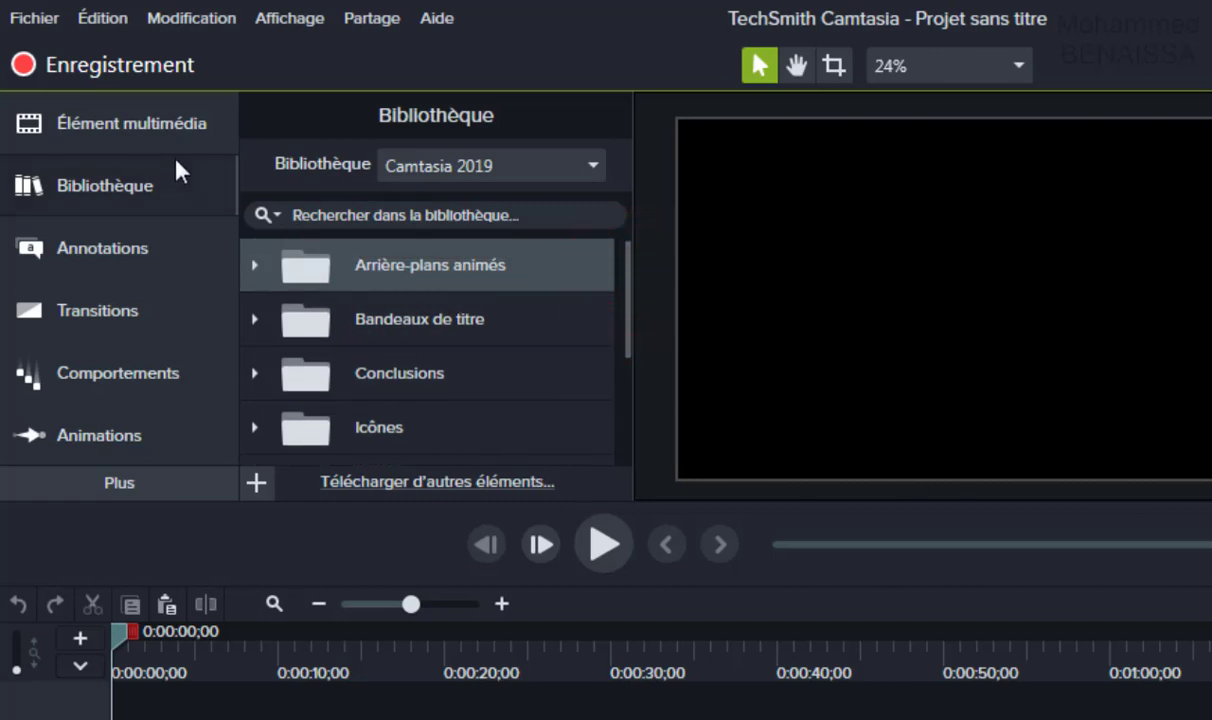
pyautogui.click(148, 123)
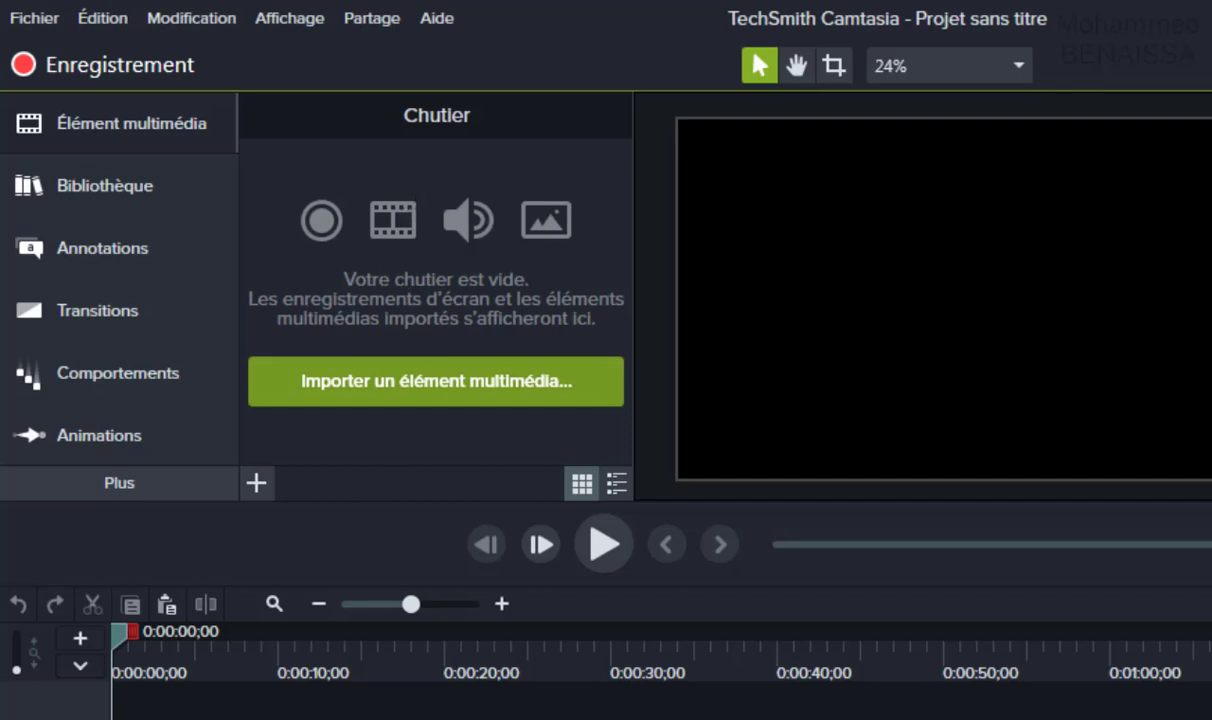
# Import graphique secteur.png from Nouveau dossier into the media bin.
pyautogui.click(418, 390)
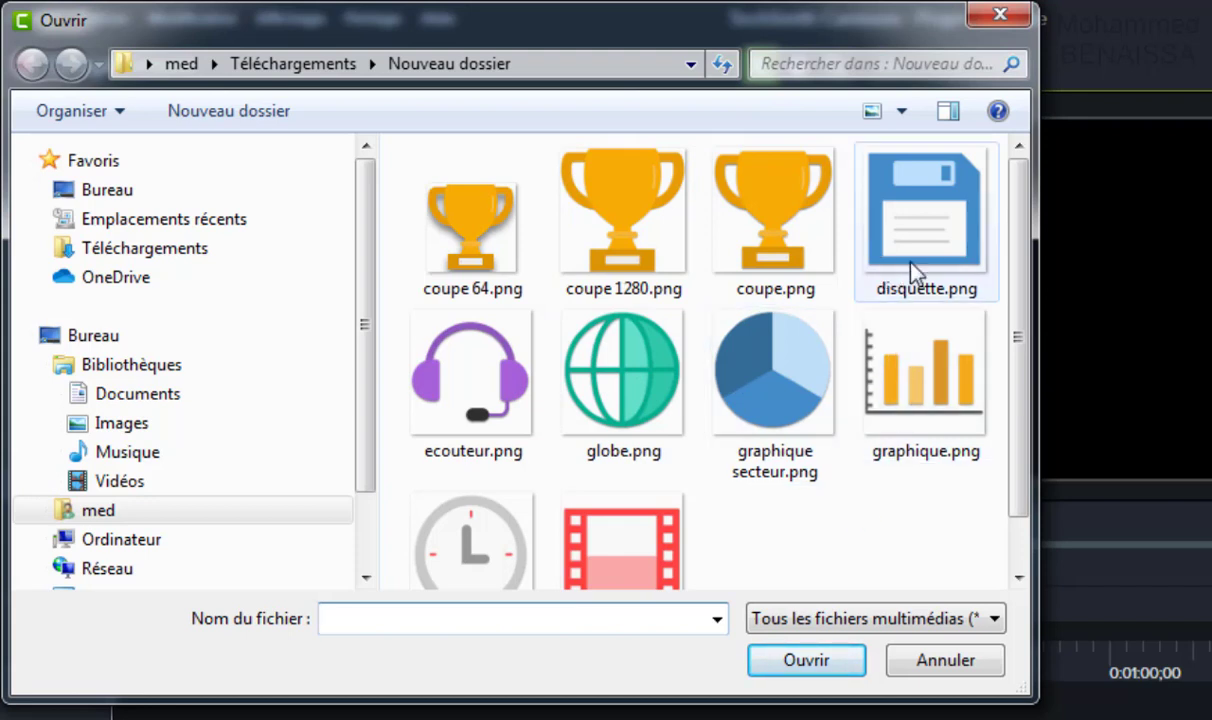
pyautogui.click(765, 390)
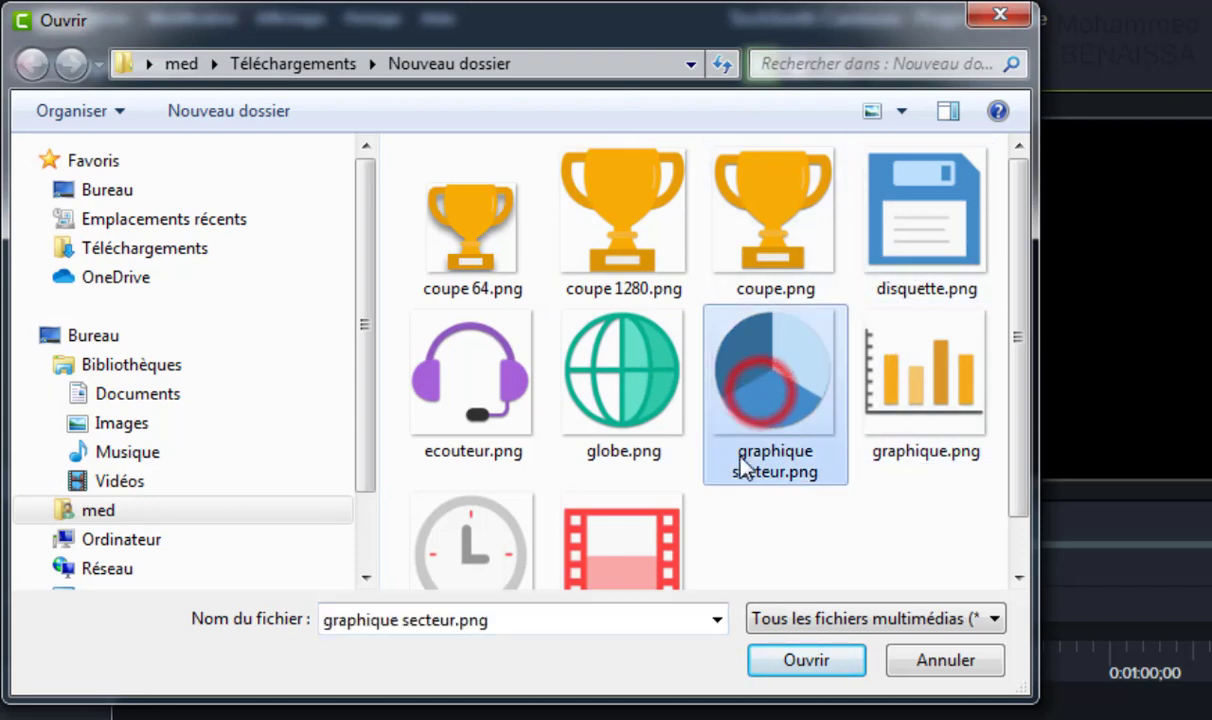
pyautogui.click(778, 402)
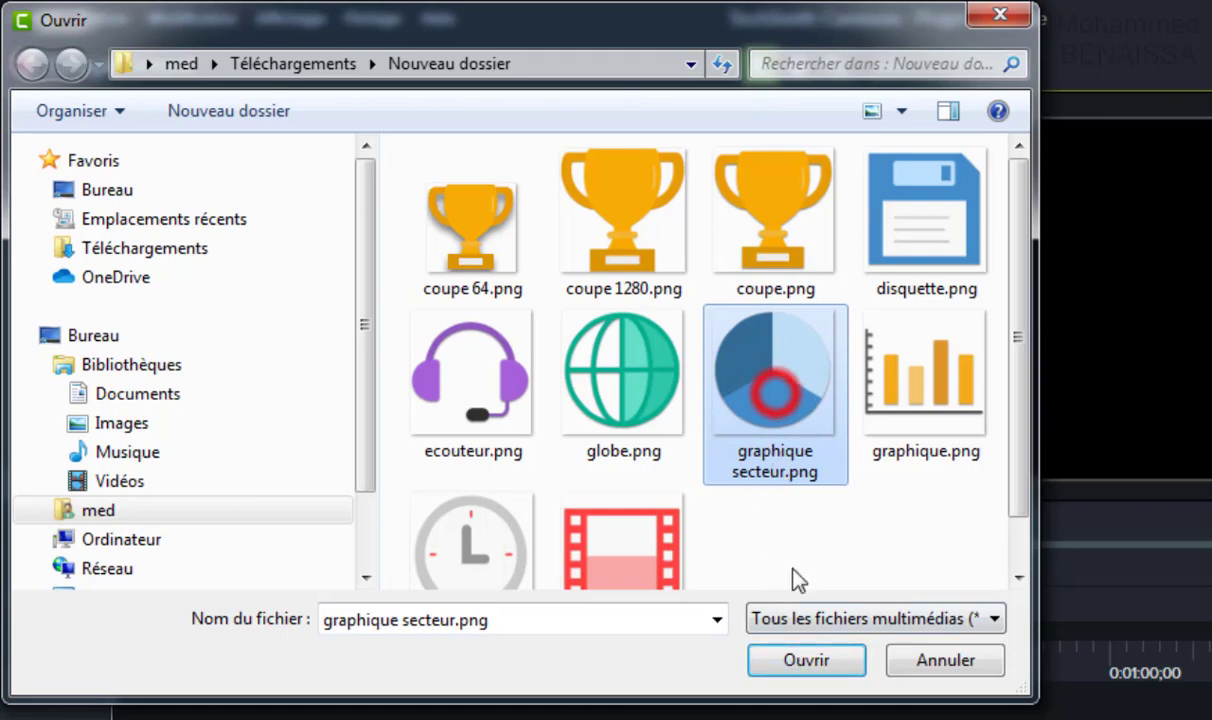
pyautogui.click(815, 665)
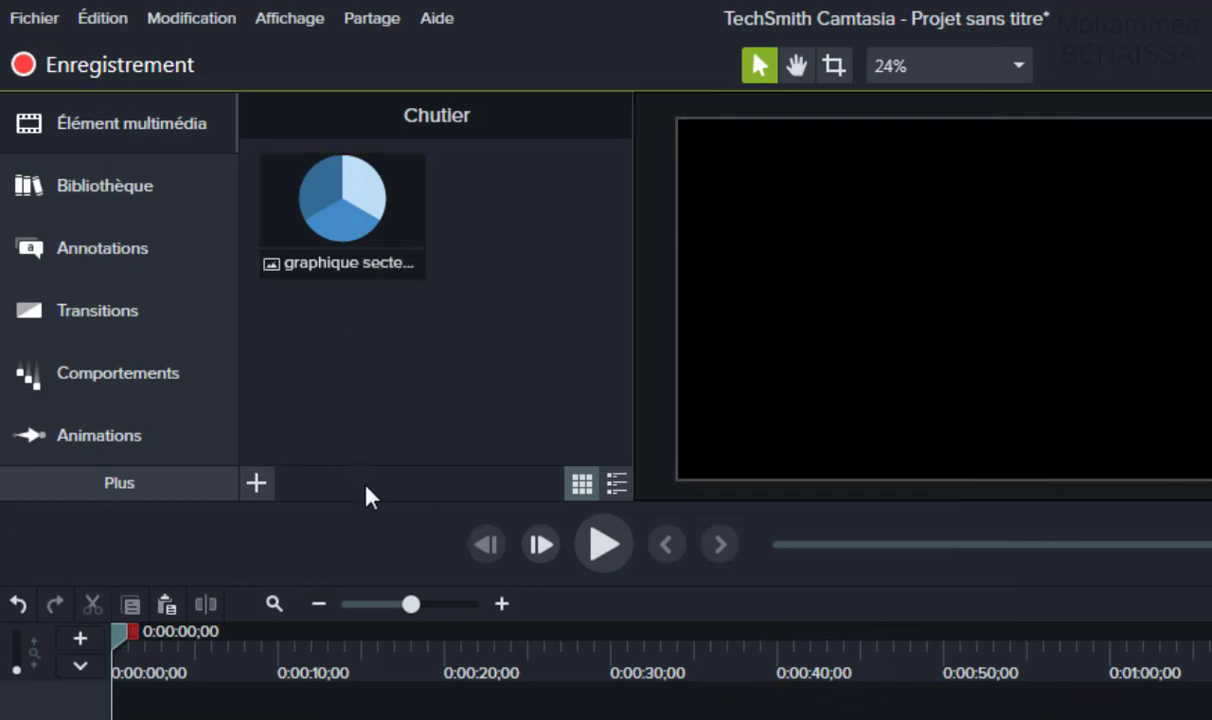
# Import the ecouteur.png and globe.png images together.
pyautogui.click(262, 488)
pyautogui.click(341, 392)
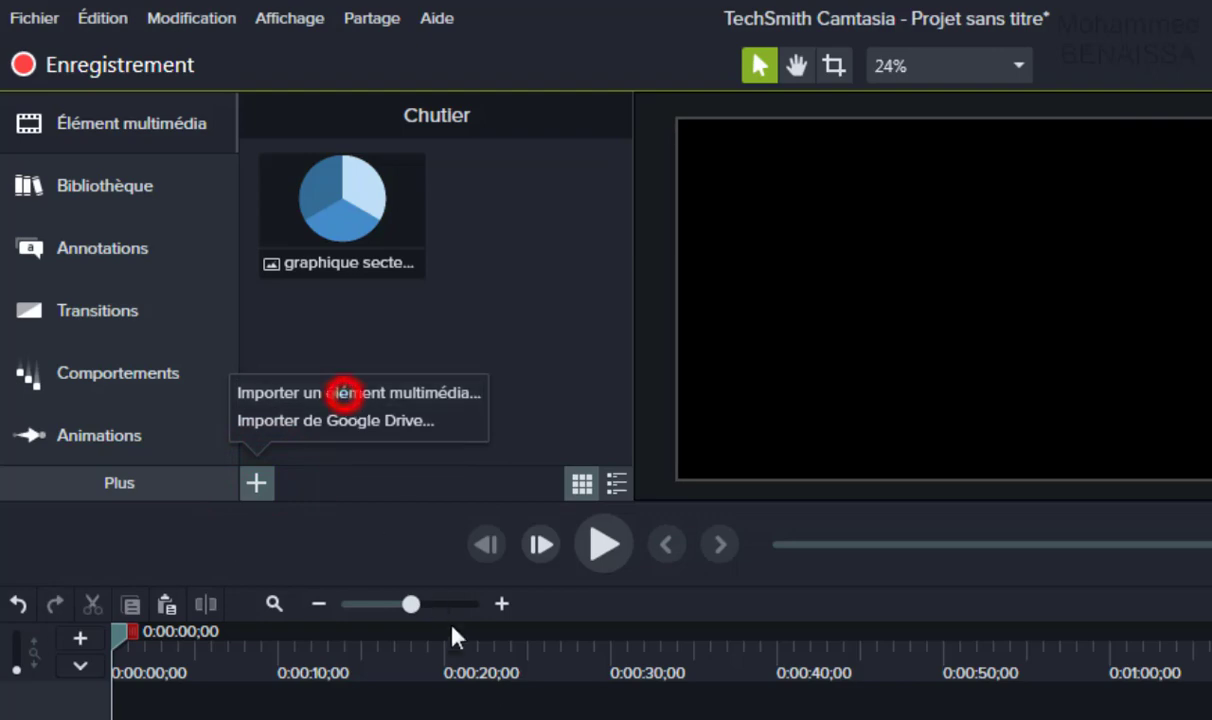
pyautogui.click(485, 392)
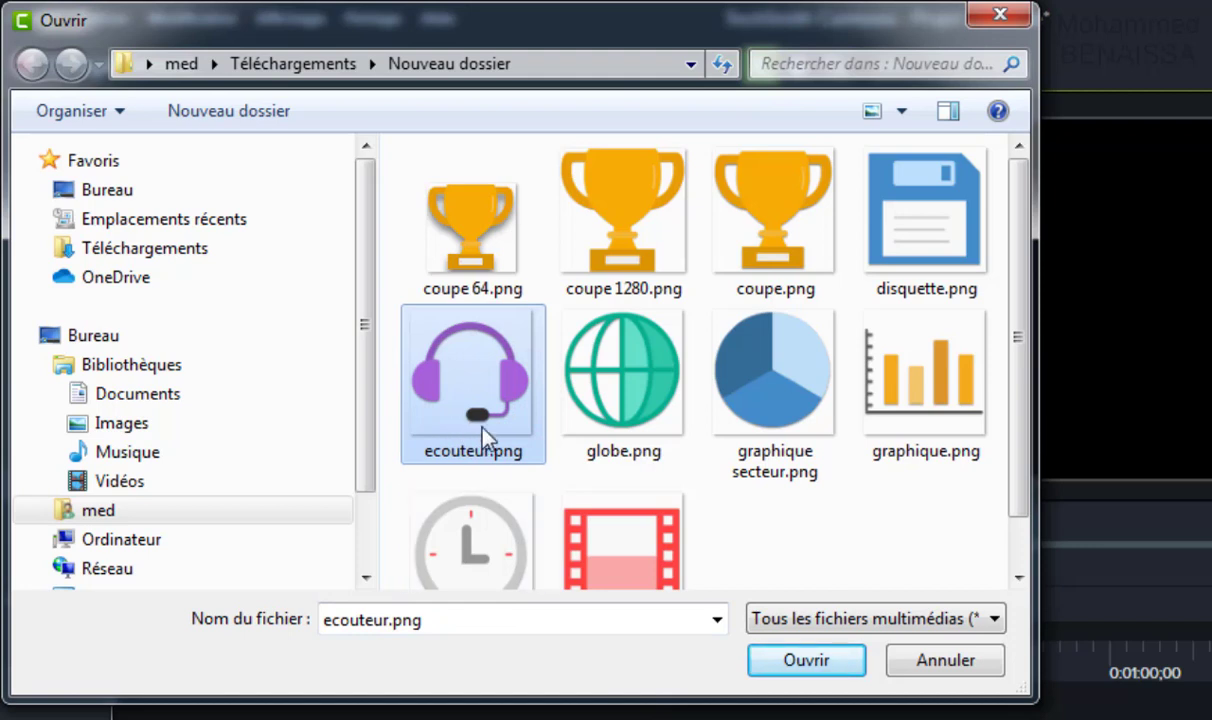
pyautogui.moveTo(700, 485); pyautogui.dragTo(423, 347)
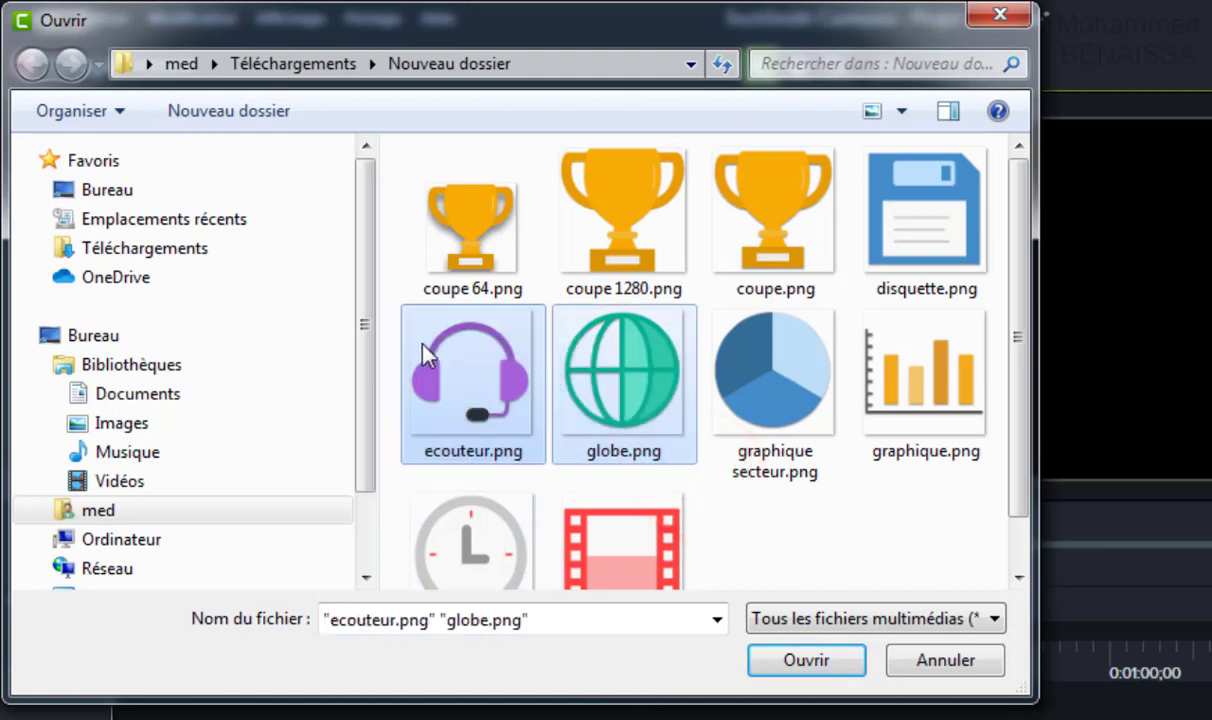
pyautogui.click(795, 660)
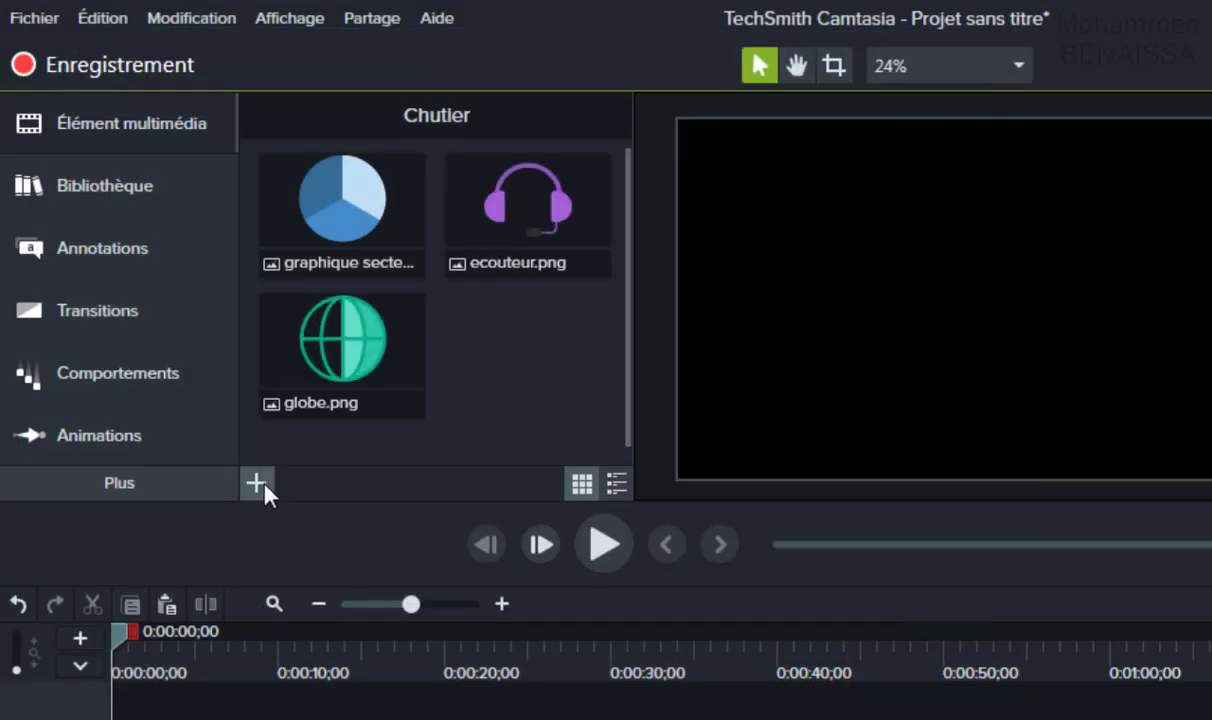
# Import disquette.png, graphique.png, pellicule.png and montre.png in one batch.
pyautogui.click(258, 484)
pyautogui.click(416, 394)
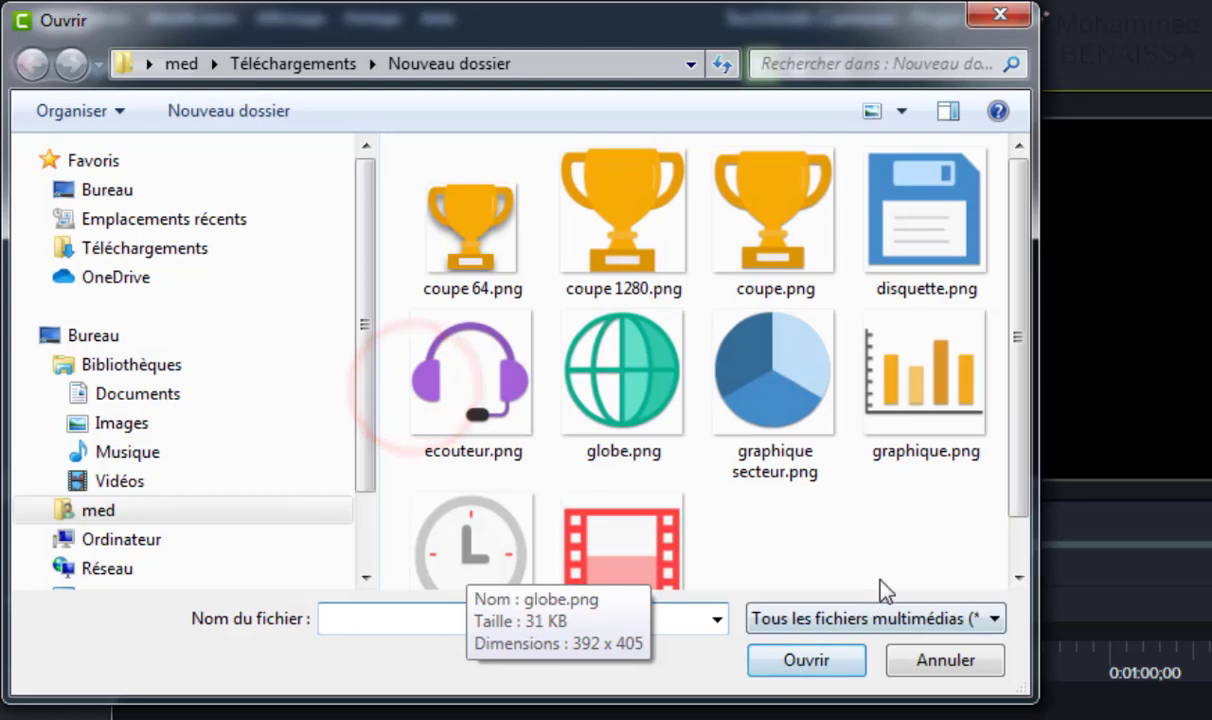
pyautogui.moveTo(893, 550); pyautogui.dragTo(400, 150)
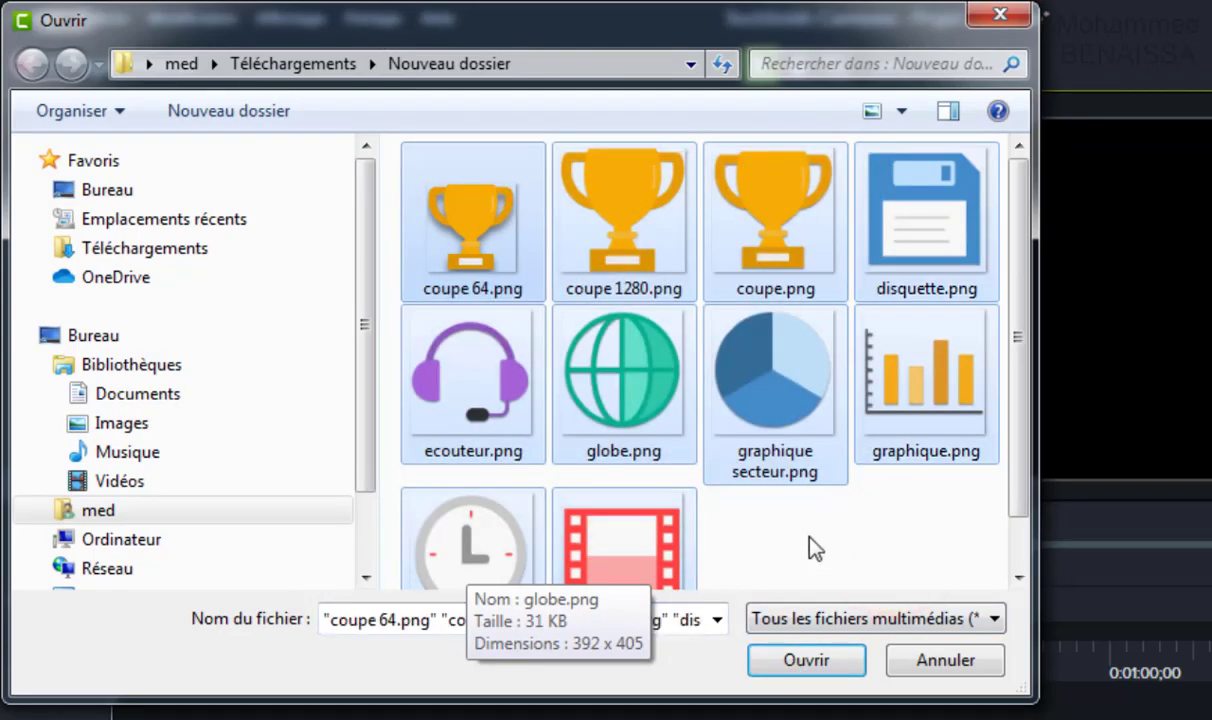
pyautogui.click(818, 540)
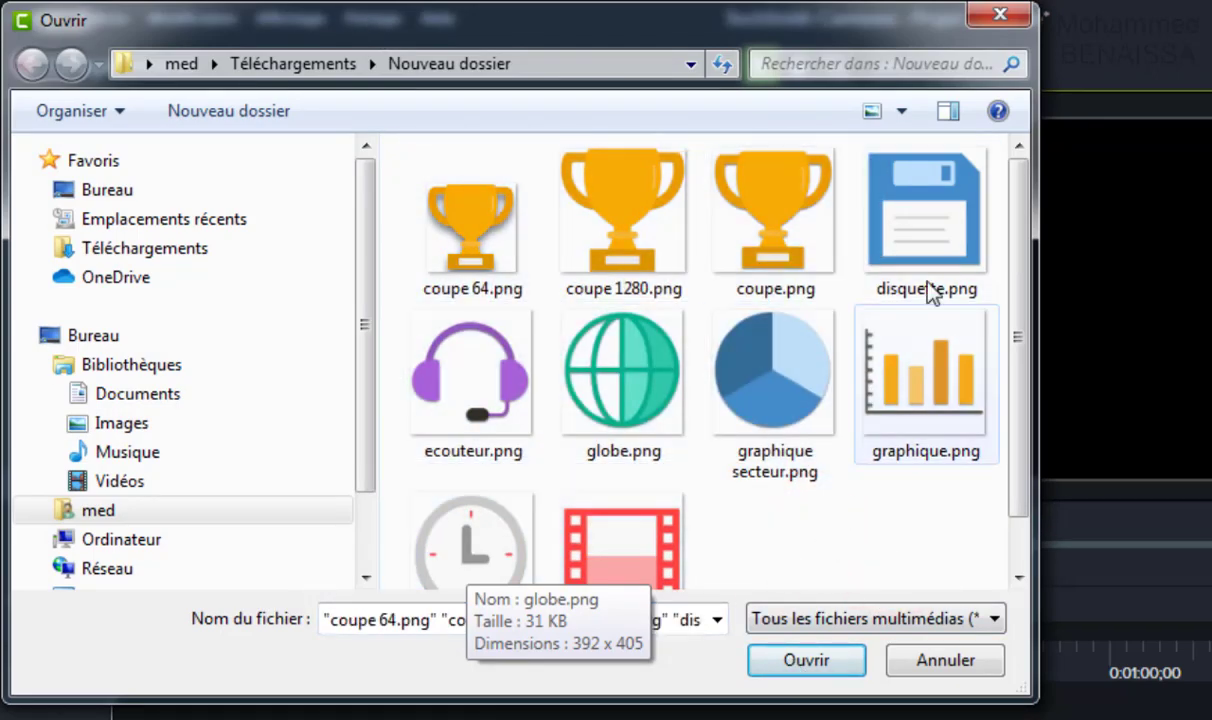
pyautogui.click(935, 236)
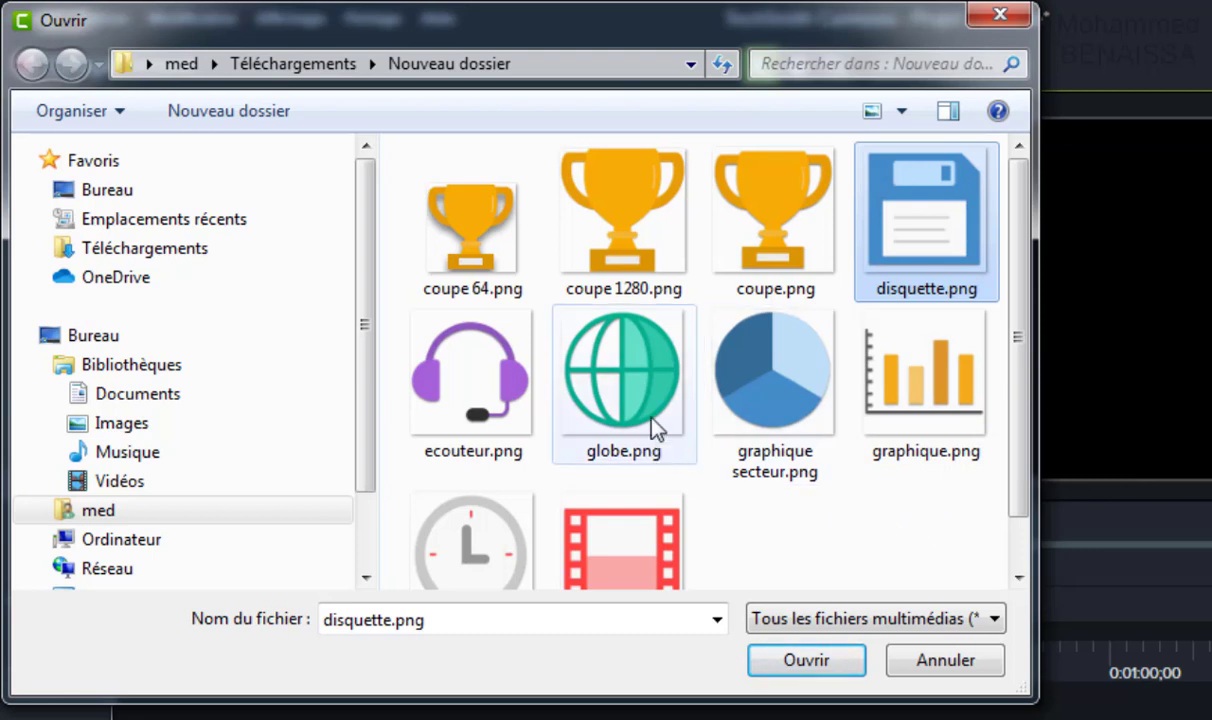
pyautogui.keyDown('ctrl'); pyautogui.click(922, 398); pyautogui.keyUp('ctrl')
pyautogui.keyDown('ctrl'); pyautogui.click(592, 547); pyautogui.keyUp('ctrl')
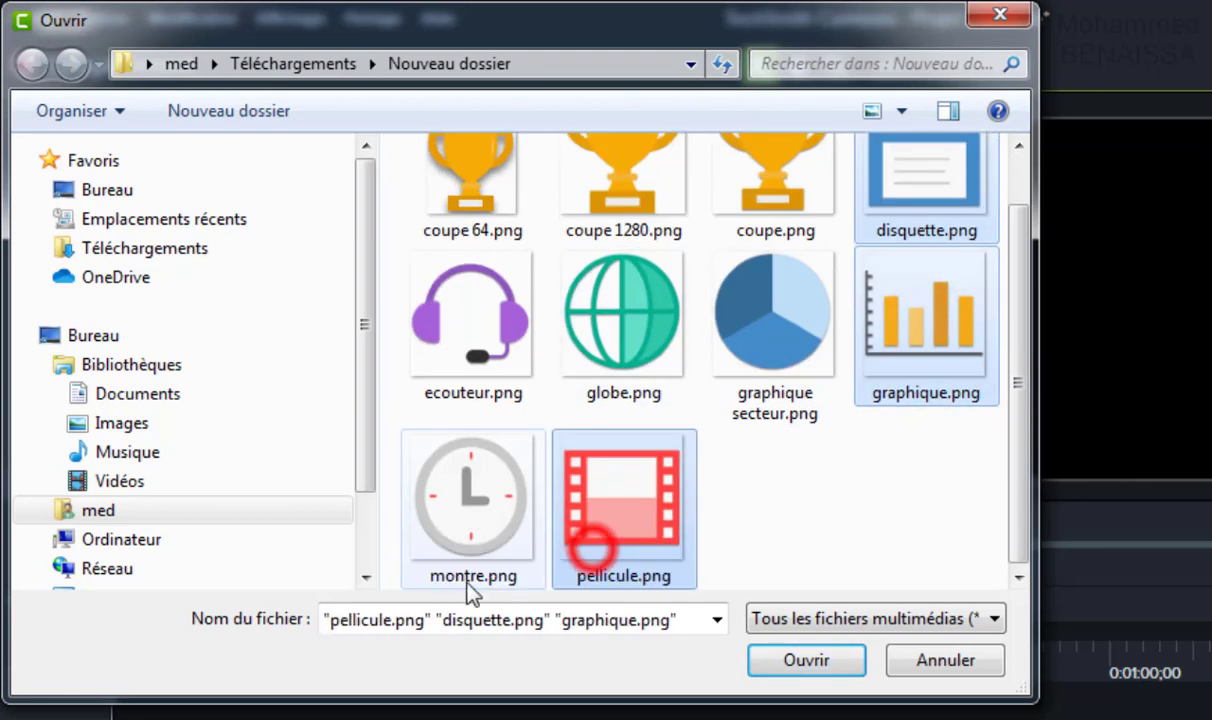
pyautogui.keyDown('ctrl'); pyautogui.click(457, 491); pyautogui.keyUp('ctrl')
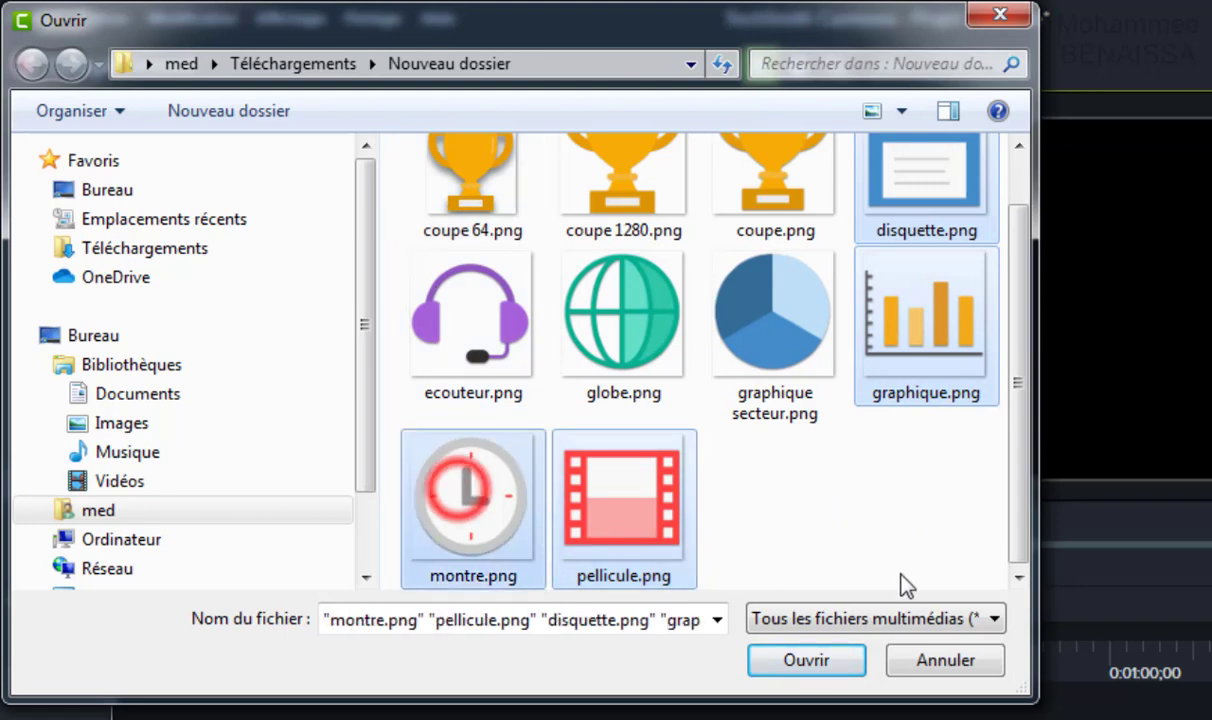
pyautogui.click(820, 660)
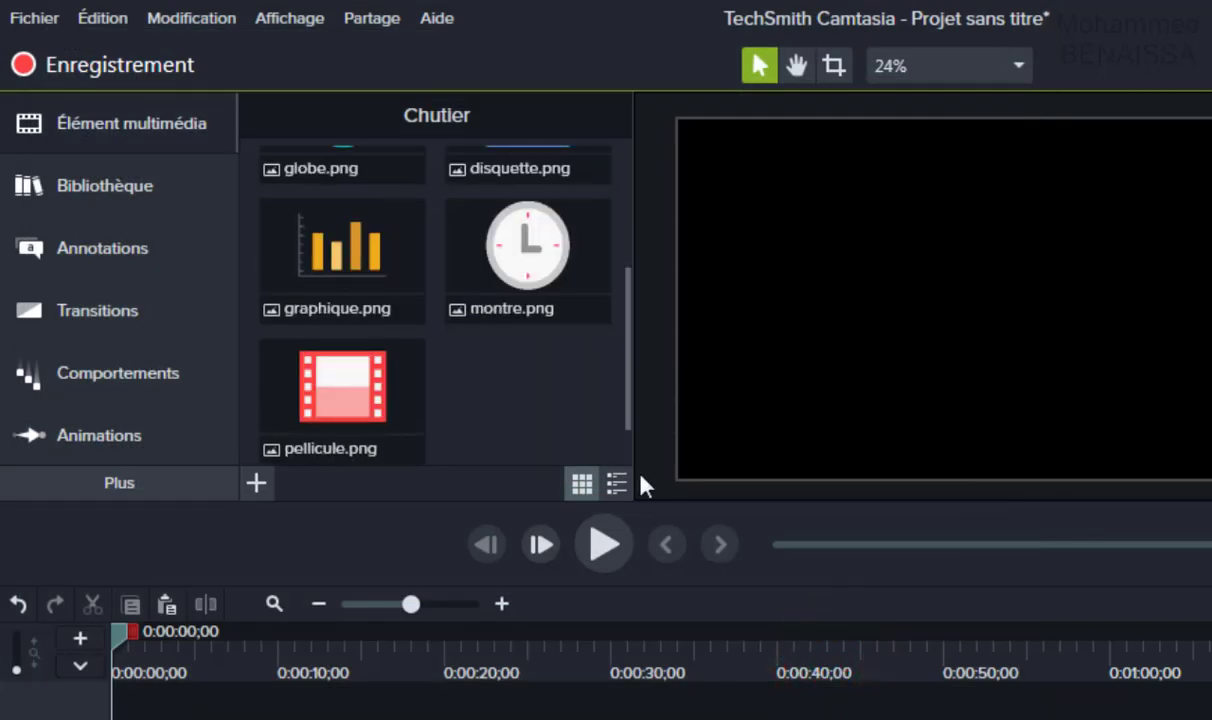
# Place the globe image as a clip on Piste 1 and scrub over it to preview.
pyautogui.moveTo(629, 371); pyautogui.dragTo(618, 401)
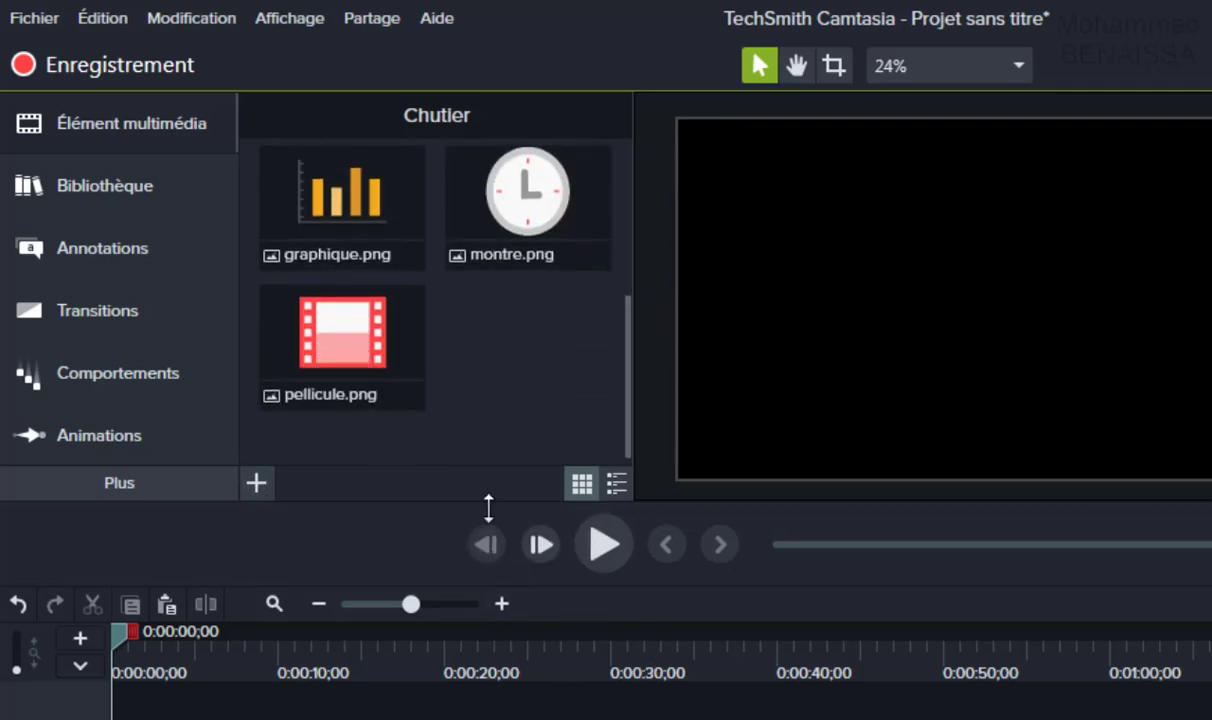
pyautogui.moveTo(626, 420); pyautogui.dragTo(649, 279)
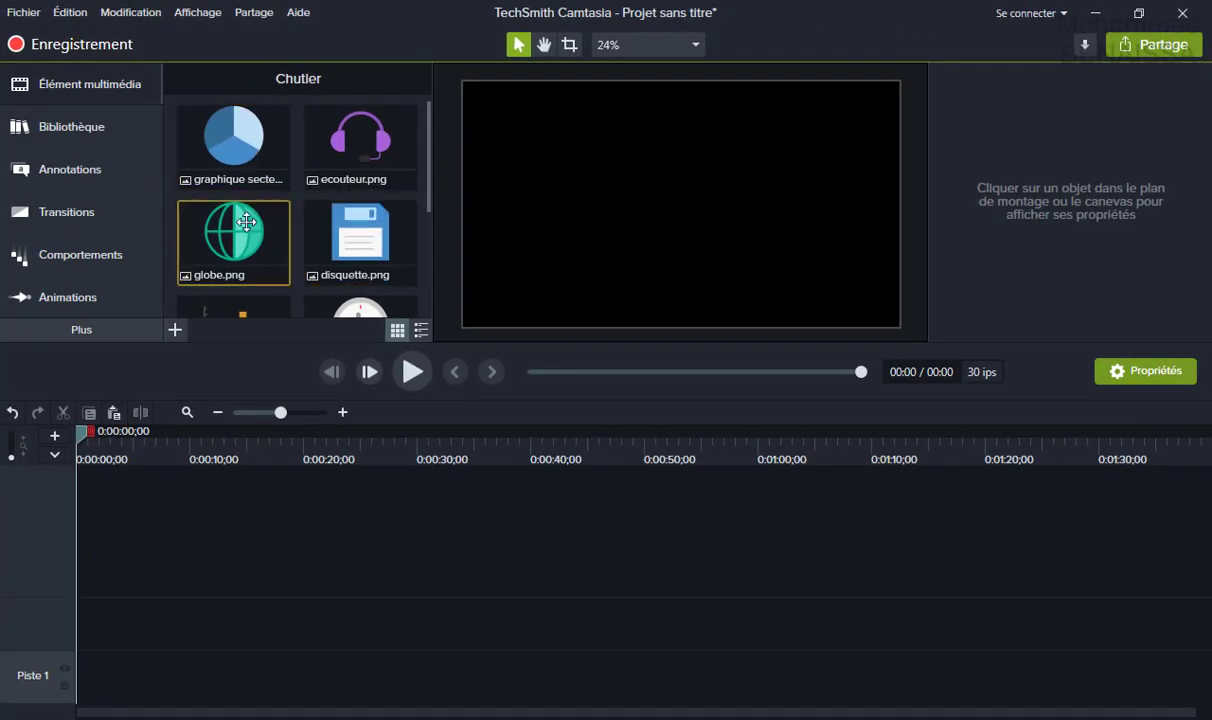
pyautogui.click(232, 233)
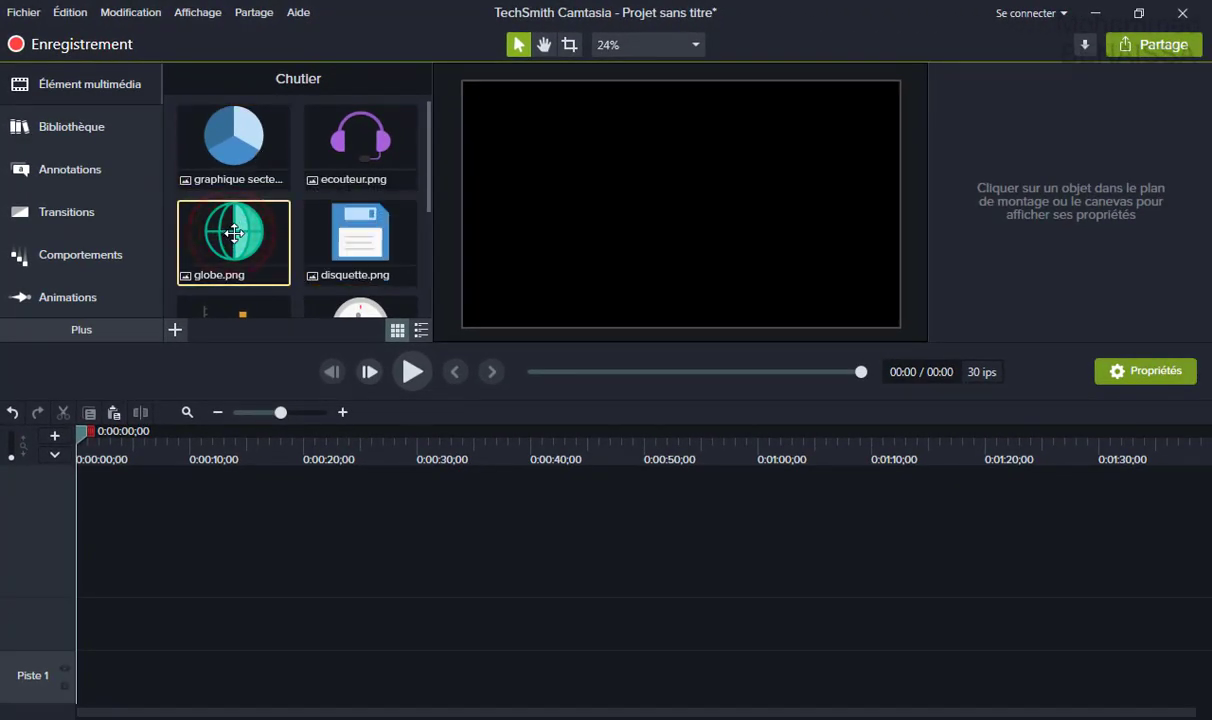
pyautogui.moveTo(238, 241); pyautogui.dragTo(257, 690)
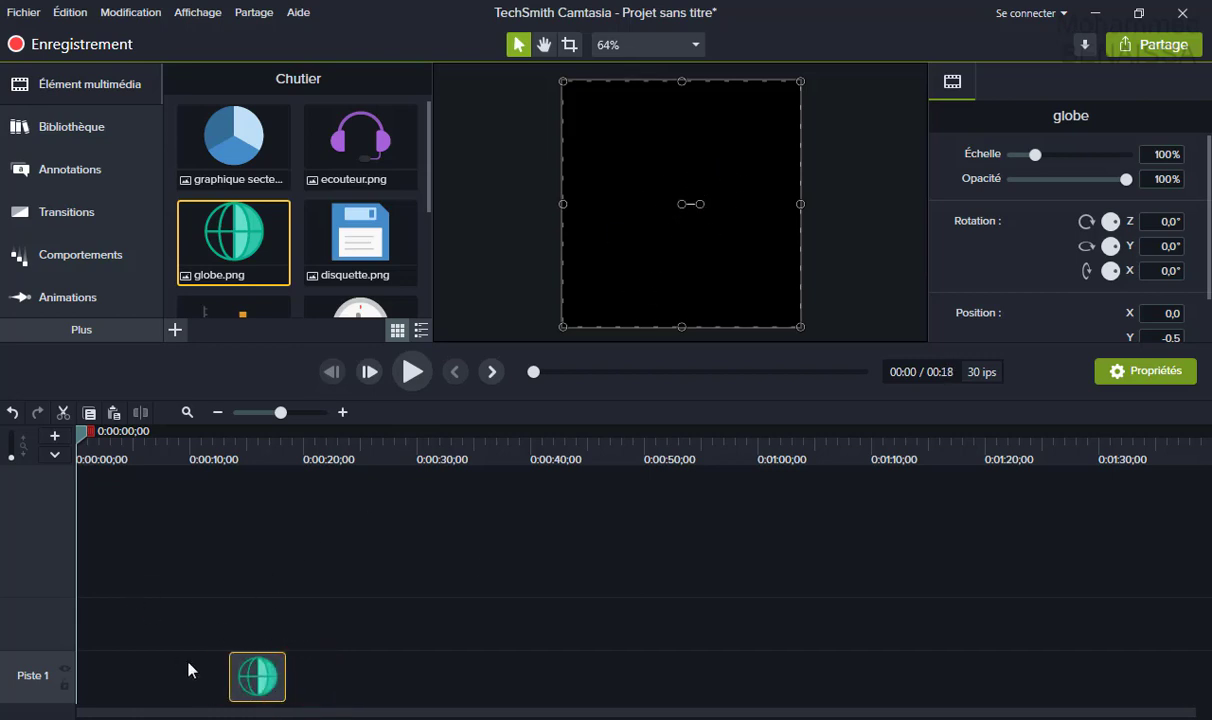
pyautogui.moveTo(247, 679); pyautogui.dragTo(83, 680)
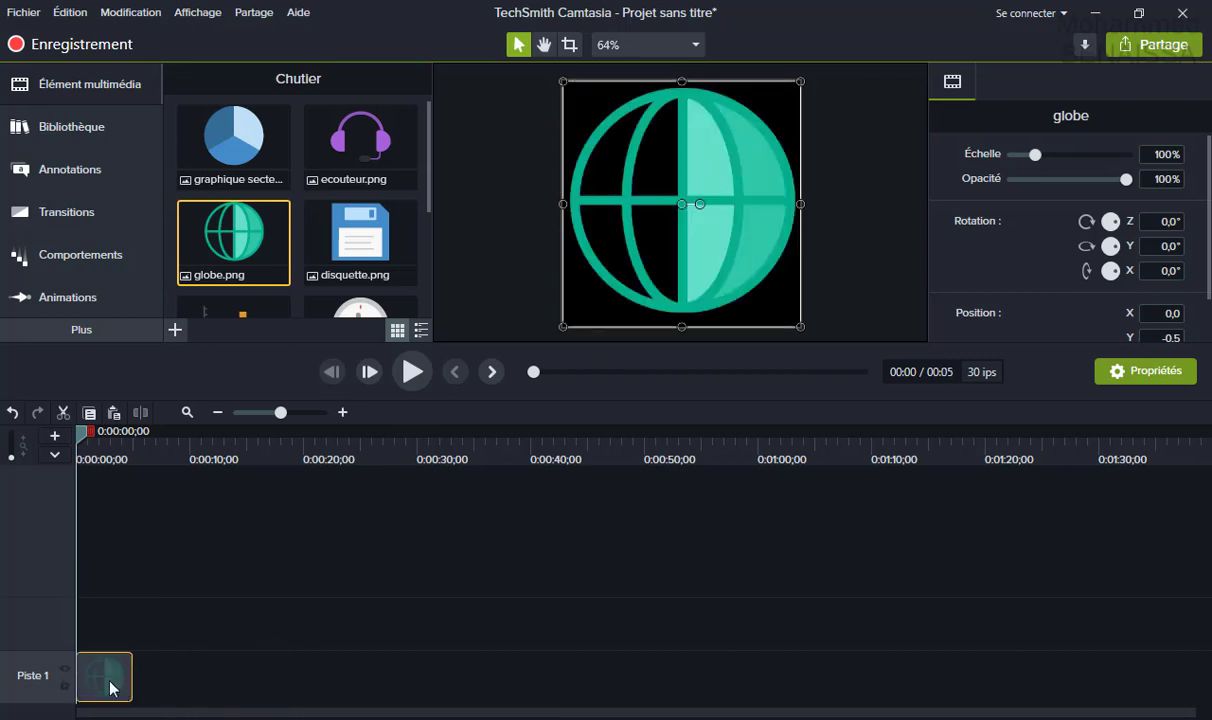
pyautogui.moveTo(113, 668); pyautogui.dragTo(210, 680)
pyautogui.click(80, 432)
pyautogui.moveTo(100, 440); pyautogui.dragTo(168, 436)
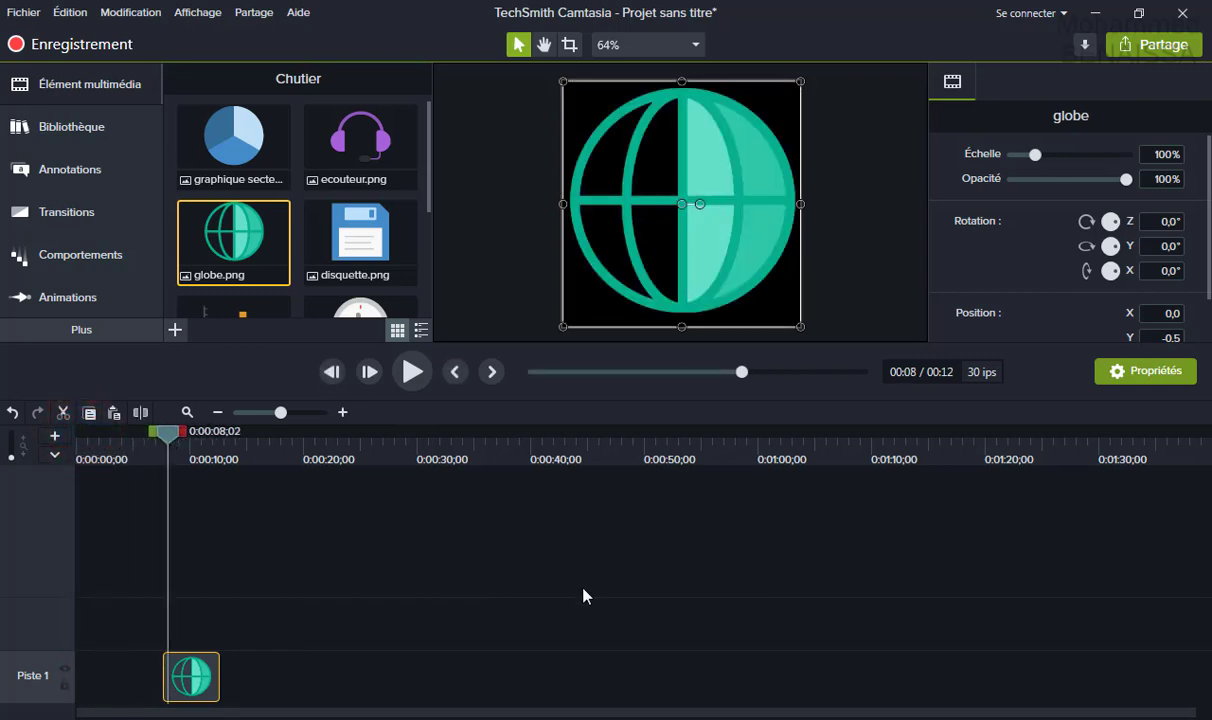
pyautogui.moveTo(182, 438); pyautogui.dragTo(78, 437)
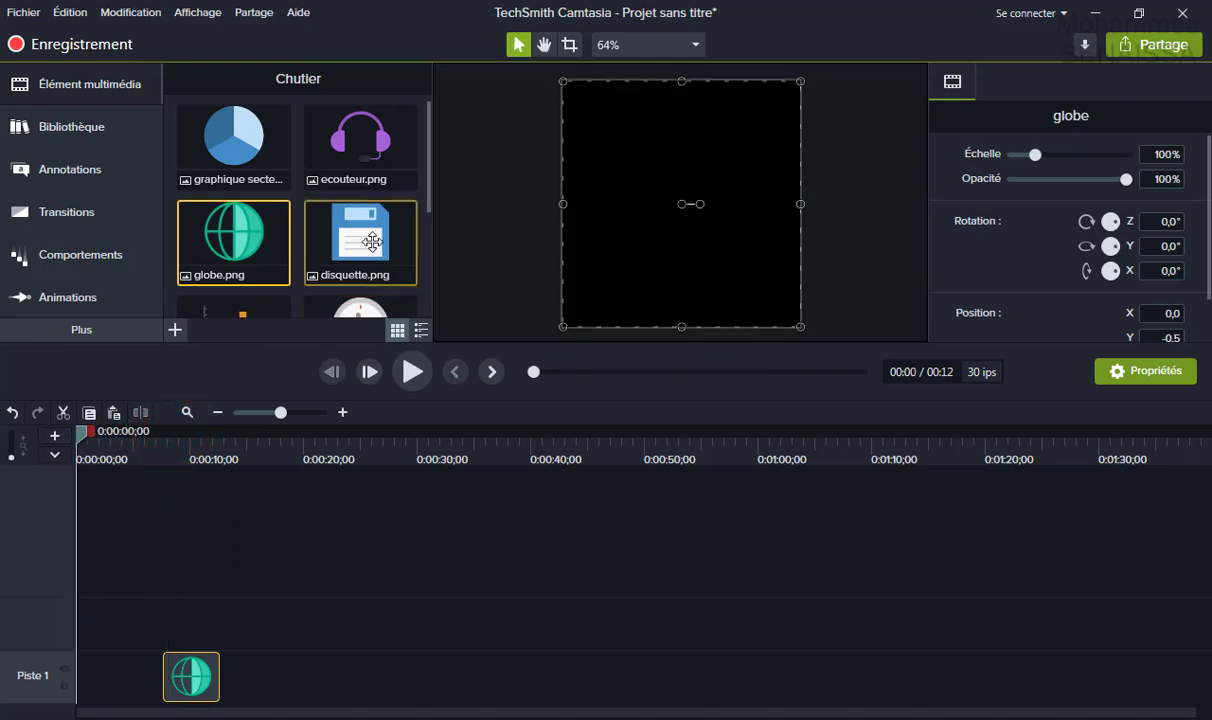
# Add the disquette, pie chart and headphones images after the globe clip, in that order.
pyautogui.moveTo(360, 240); pyautogui.dragTo(229, 706)
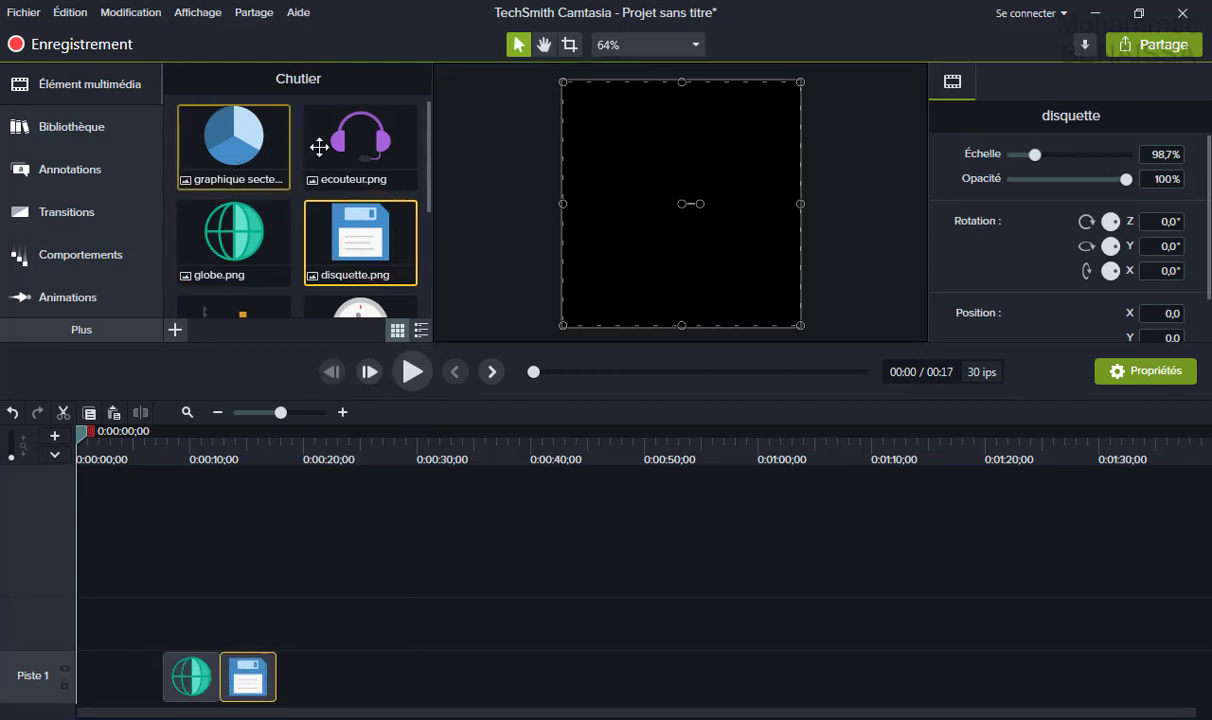
pyautogui.moveTo(235, 141); pyautogui.dragTo(281, 706)
pyautogui.click(357, 152)
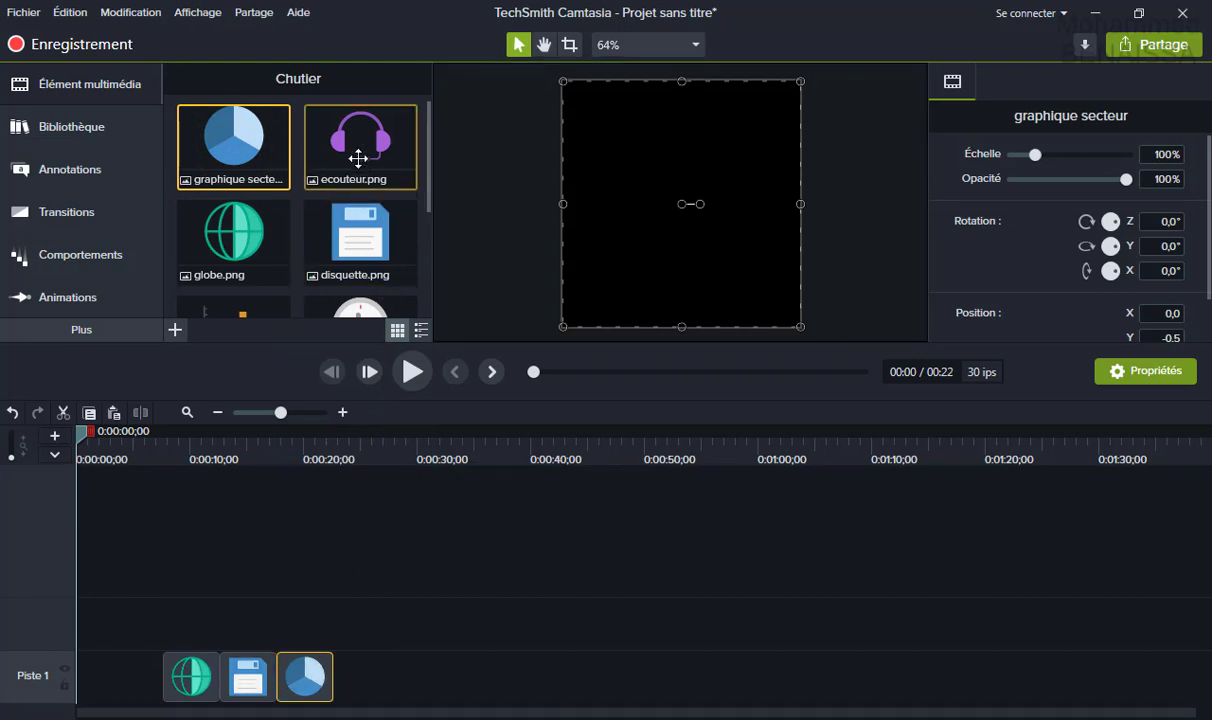
pyautogui.moveTo(396, 378); pyautogui.dragTo(348, 705)
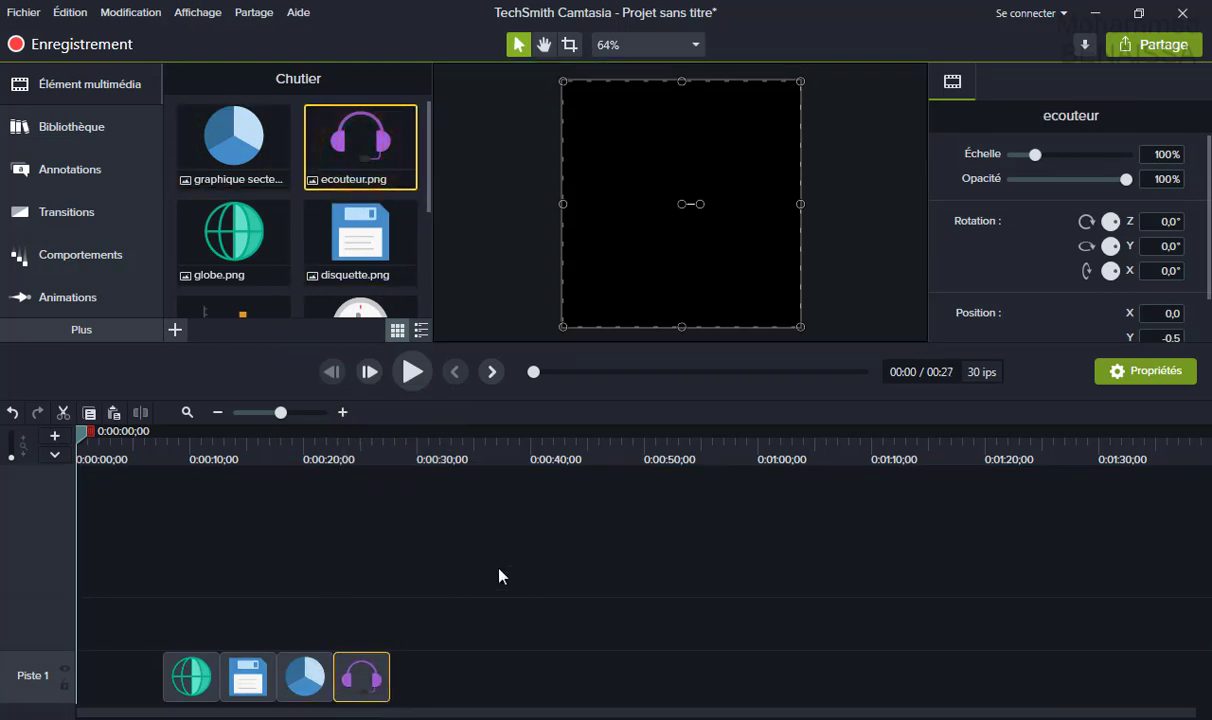
pyautogui.click(24, 12)
# Save the project as 'animation images' and close the saved notice.
pyautogui.click(60, 104)
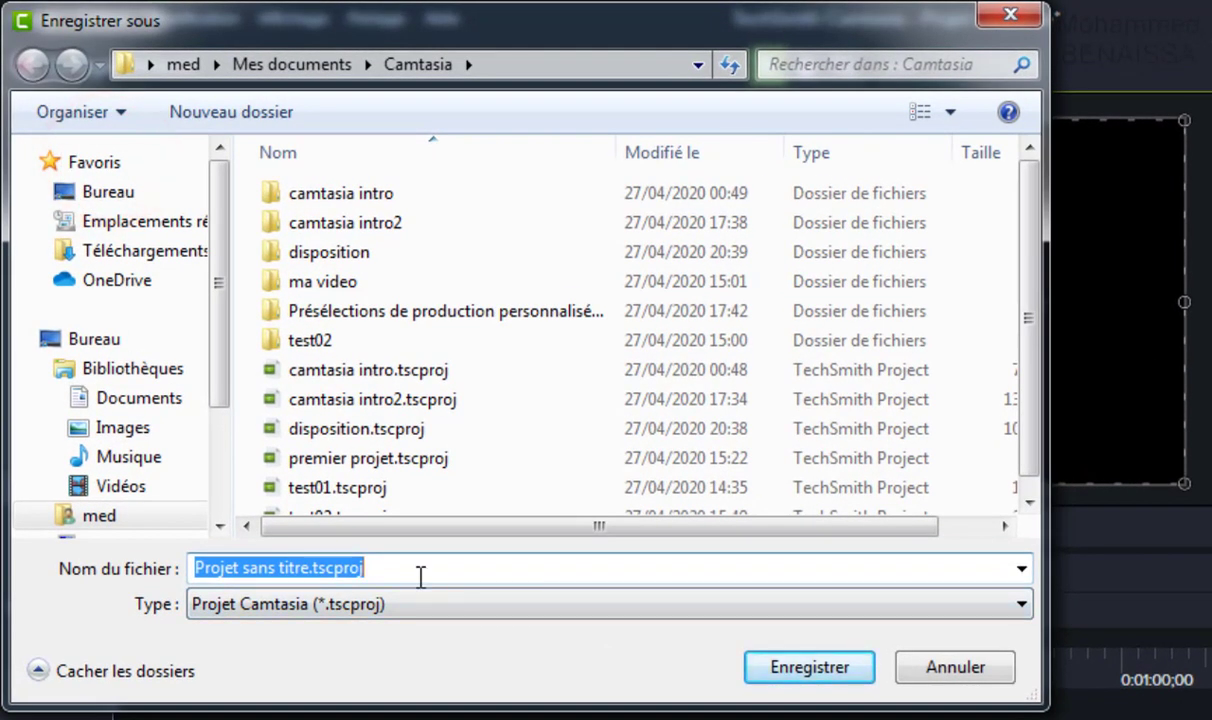
pyautogui.write('animation images')
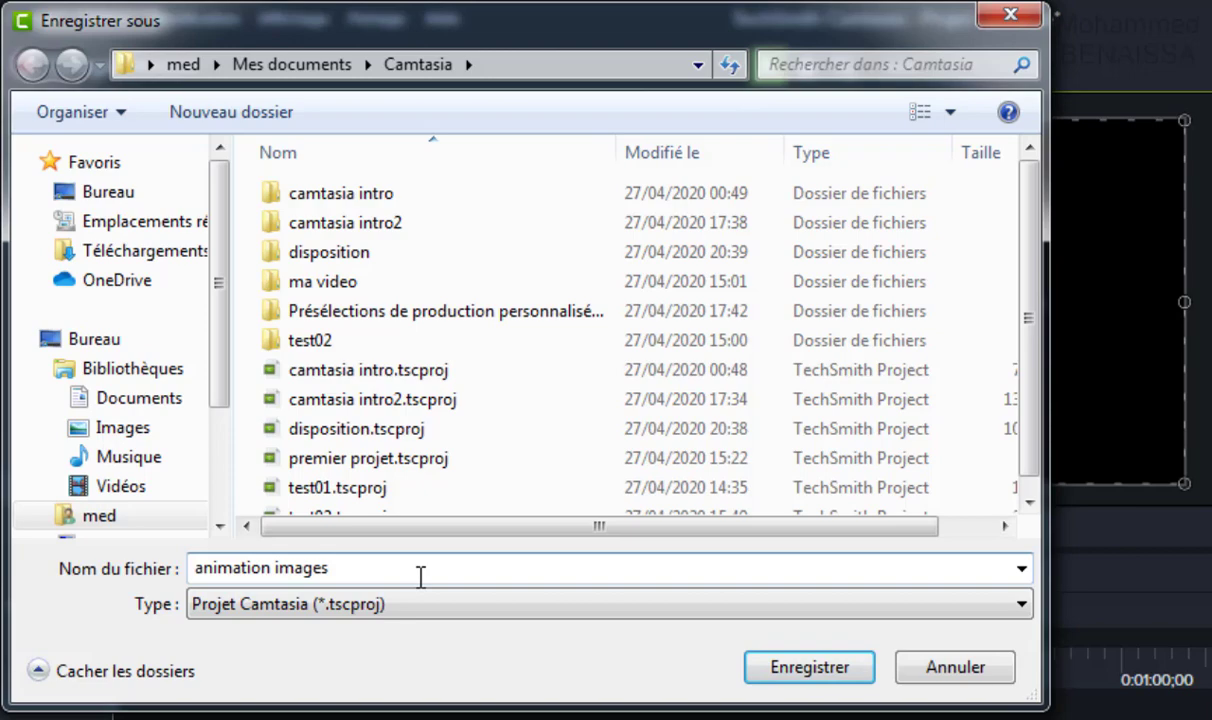
pyautogui.press('Return')
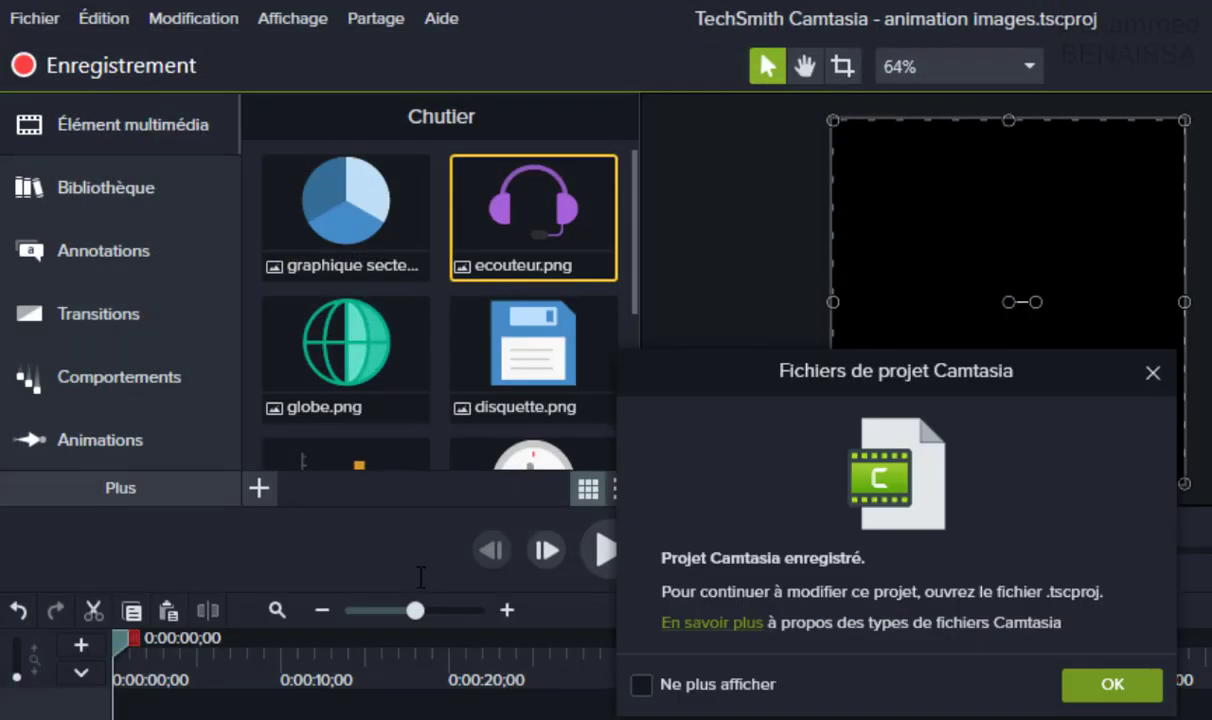
pyautogui.click(1090, 685)
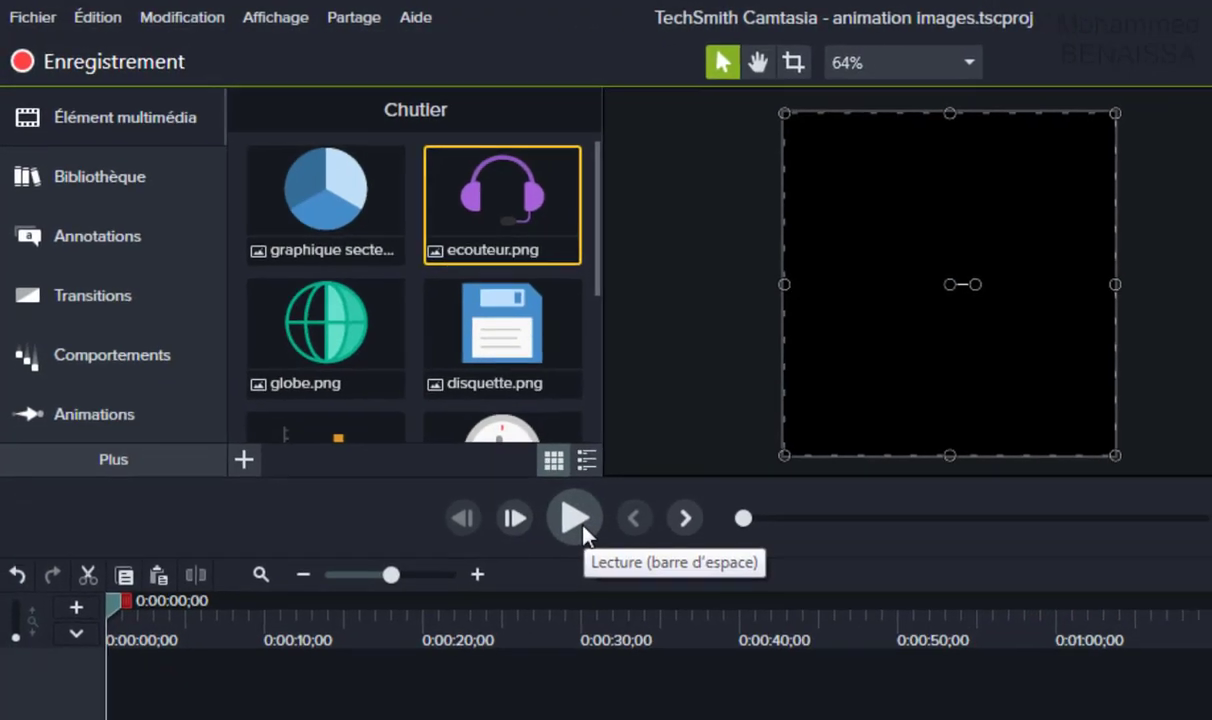
# Play the preview through to the end to review the four images.
pyautogui.click(610, 551)
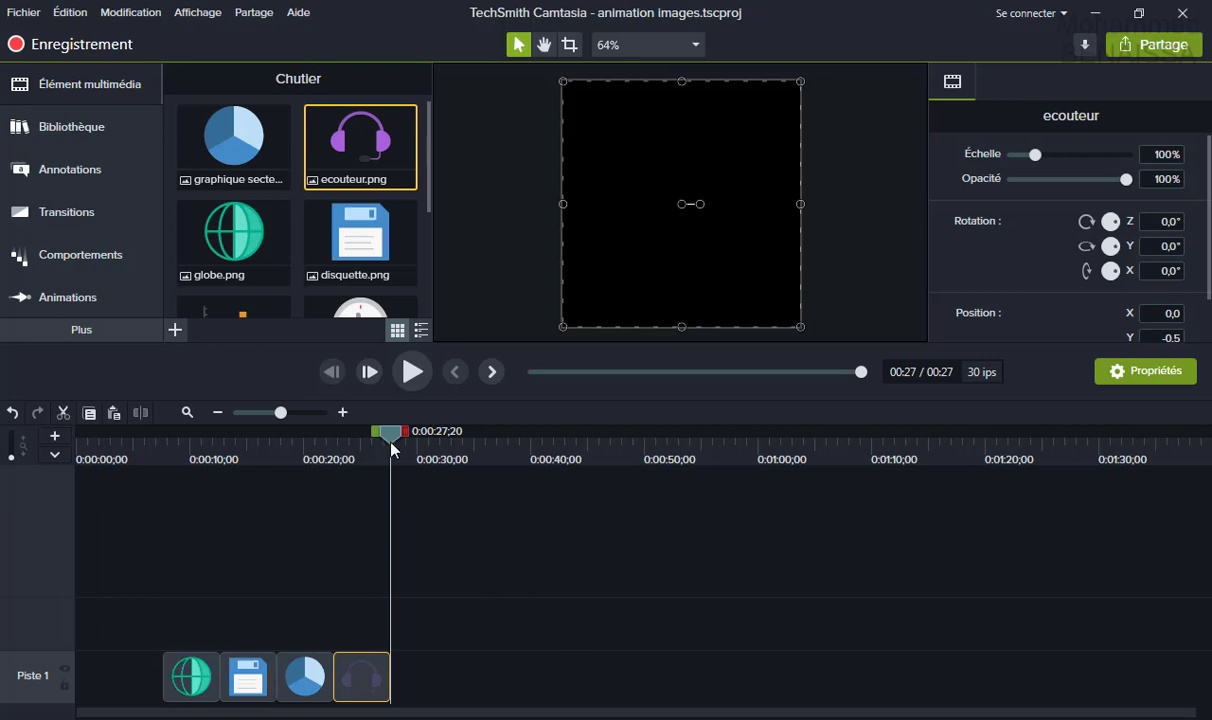
# Rewind the playhead and slide the globe, floppy, pie and headphone clips together at 0:00.
pyautogui.moveTo(391, 436); pyautogui.dragTo(25, 492)
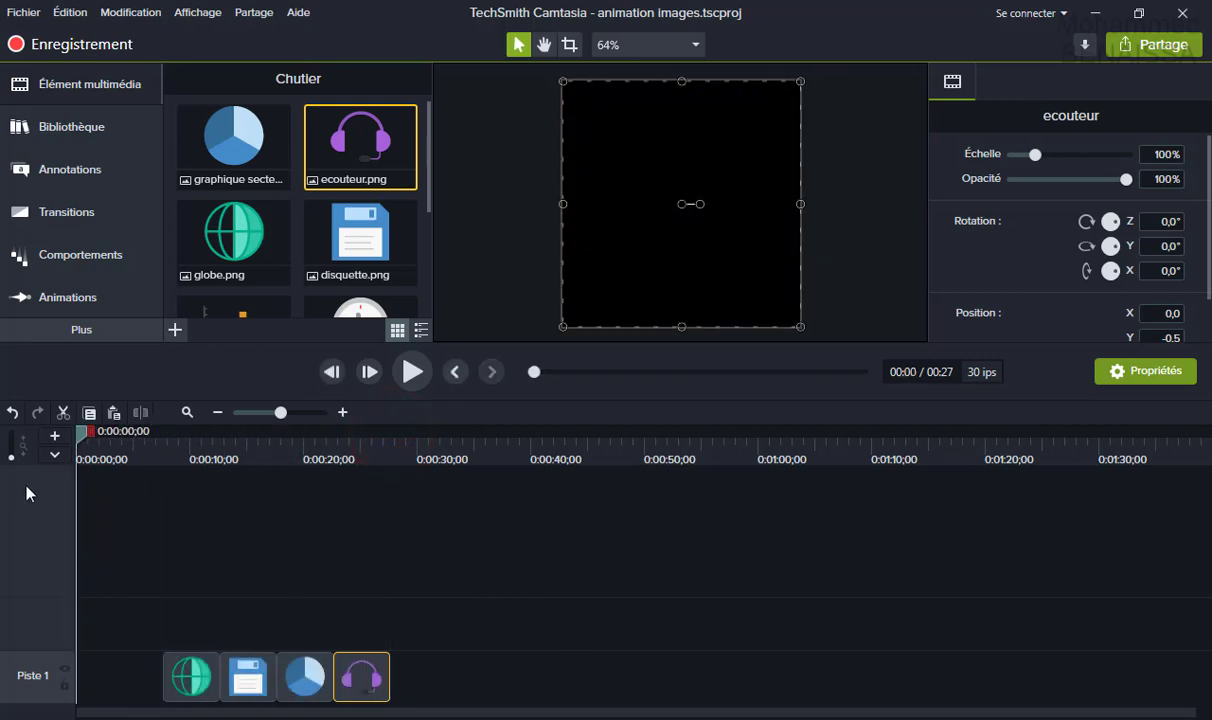
pyautogui.moveTo(84, 433); pyautogui.dragTo(58, 460)
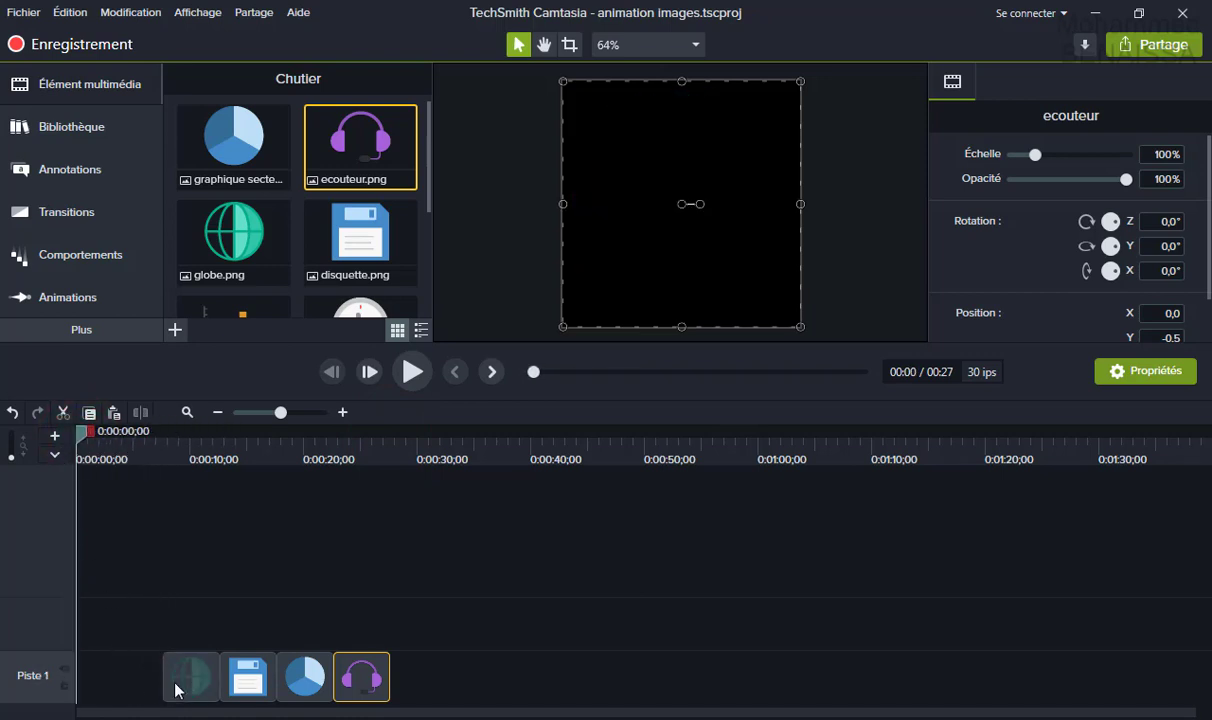
pyautogui.moveTo(189, 677); pyautogui.dragTo(114, 674)
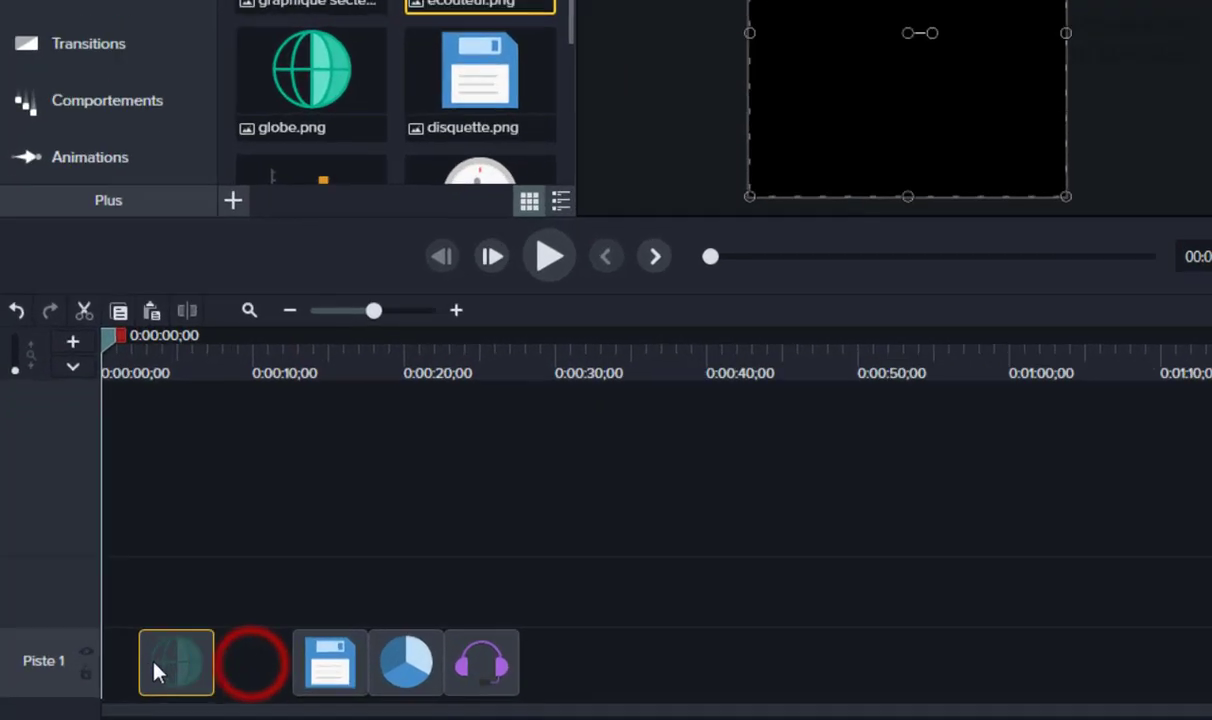
pyautogui.moveTo(312, 675); pyautogui.dragTo(176, 673)
pyautogui.moveTo(590, 496); pyautogui.dragTo(909, 657)
pyautogui.moveTo(822, 648); pyautogui.dragTo(583, 641)
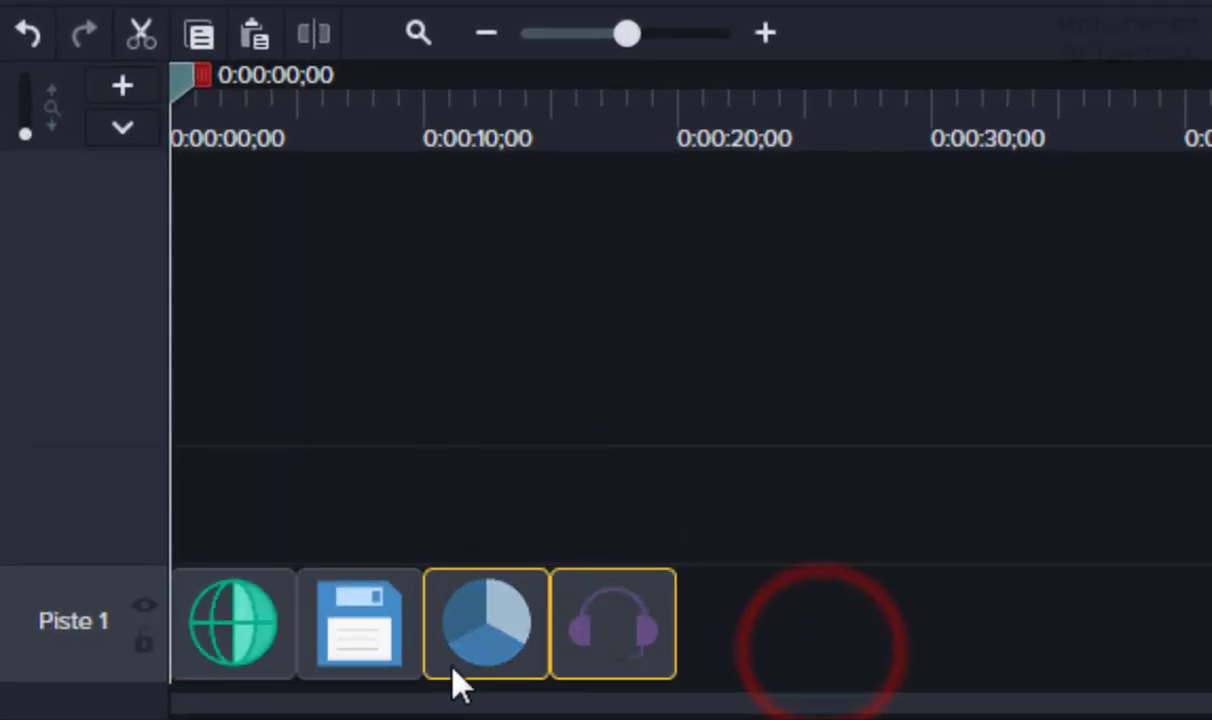
# Try moving all four clips up to tracks 2 and 3, then bring them back to Piste 1.
pyautogui.moveTo(225, 500); pyautogui.dragTo(760, 660)
pyautogui.moveTo(625, 645); pyautogui.dragTo(1175, 640)
pyautogui.click(862, 535)
pyautogui.moveTo(859, 522); pyautogui.dragTo(855, 465)
pyautogui.moveTo(759, 494); pyautogui.dragTo(200, 685)
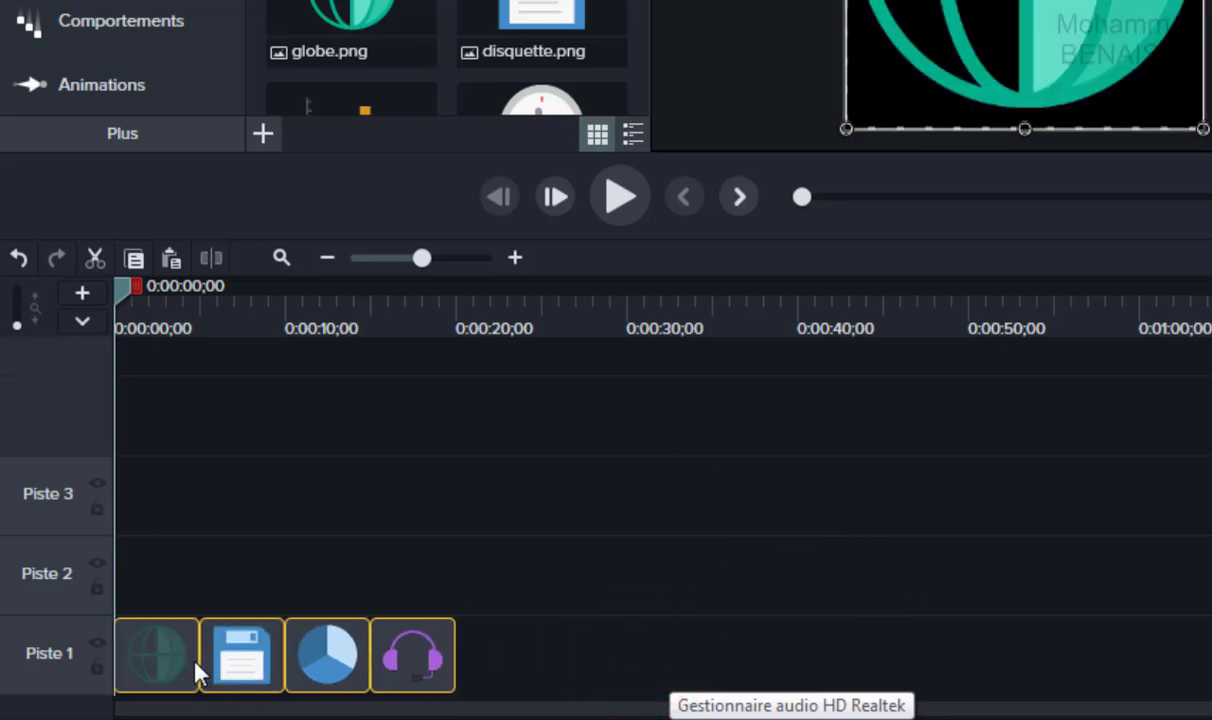
pyautogui.click(531, 657)
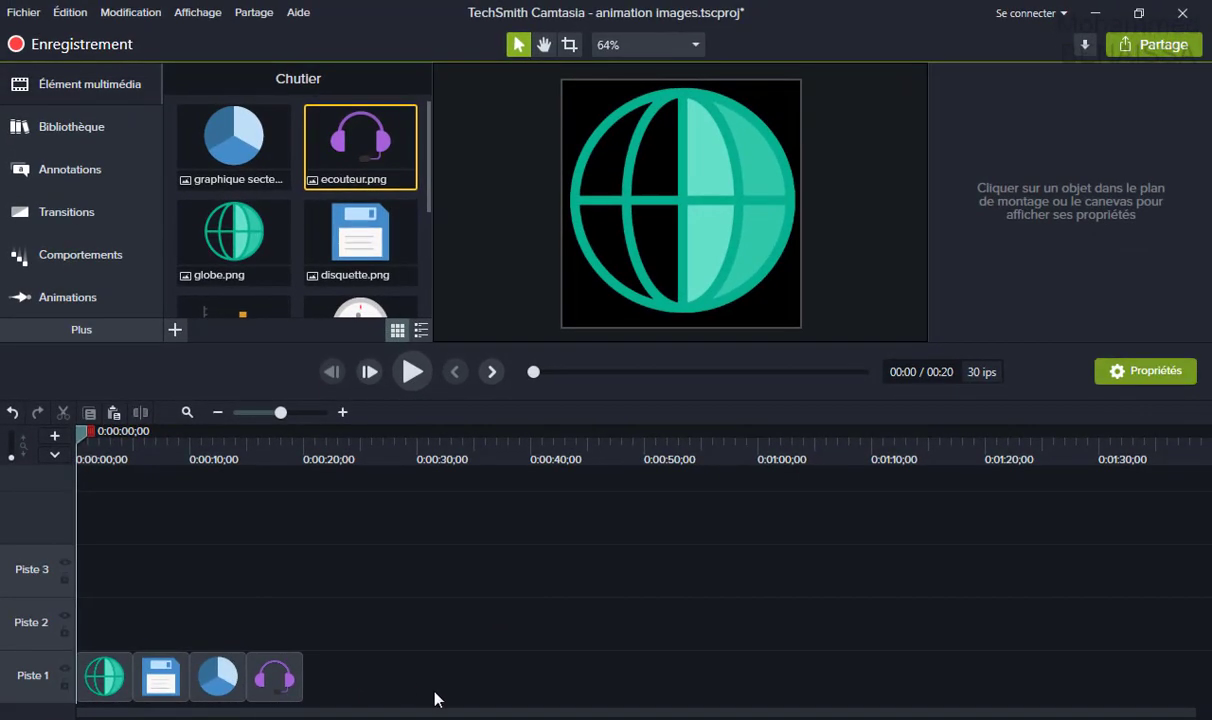
pyautogui.click(595, 312)
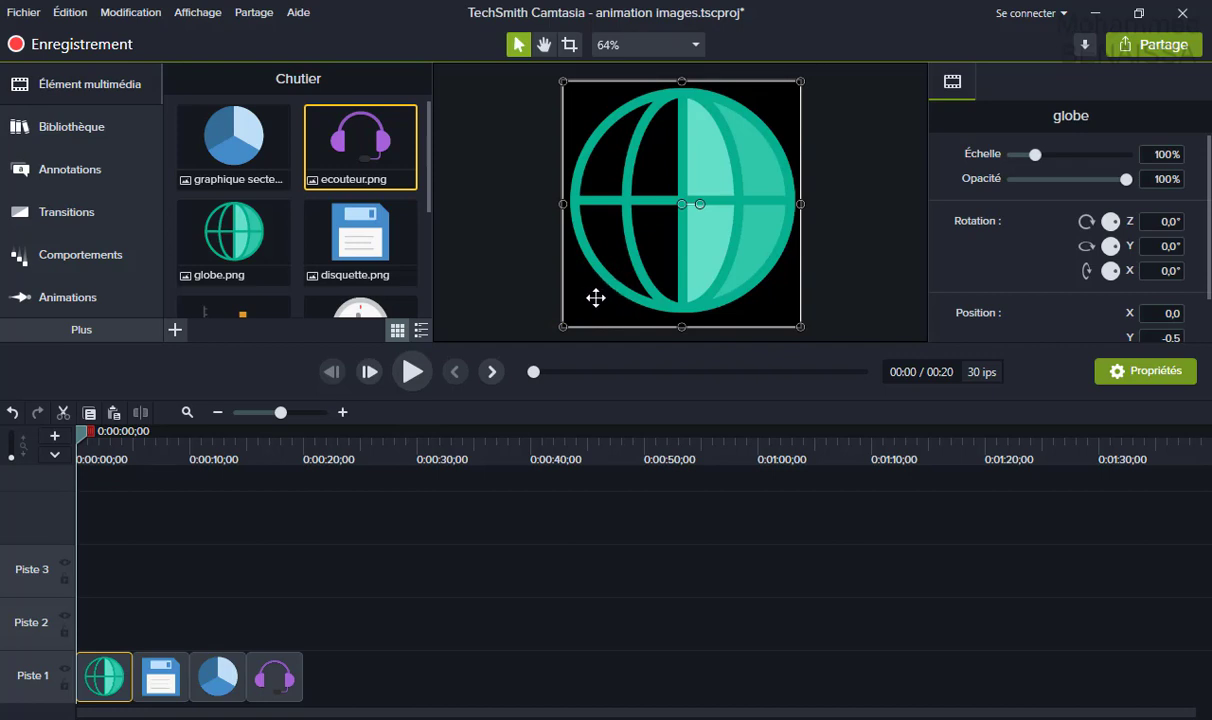
# In Project Settings, set the canvas background to green #2FC424 and apply it.
pyautogui.rightClick(595, 298)
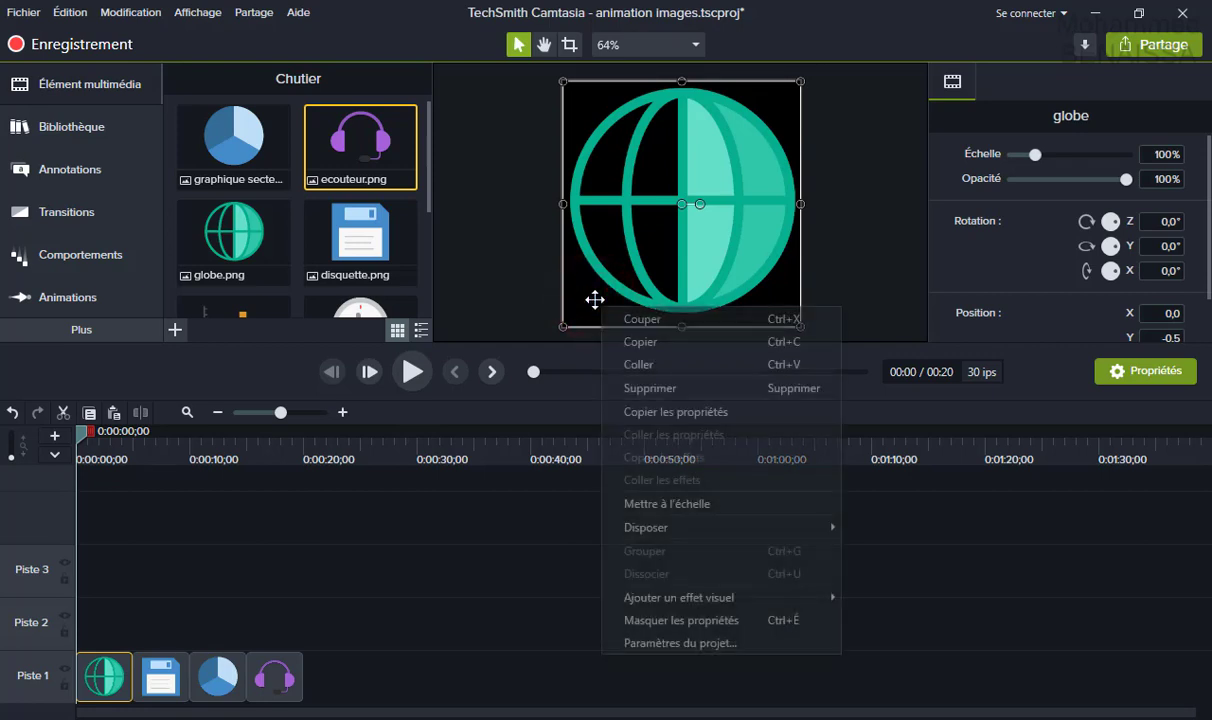
pyautogui.click(665, 642)
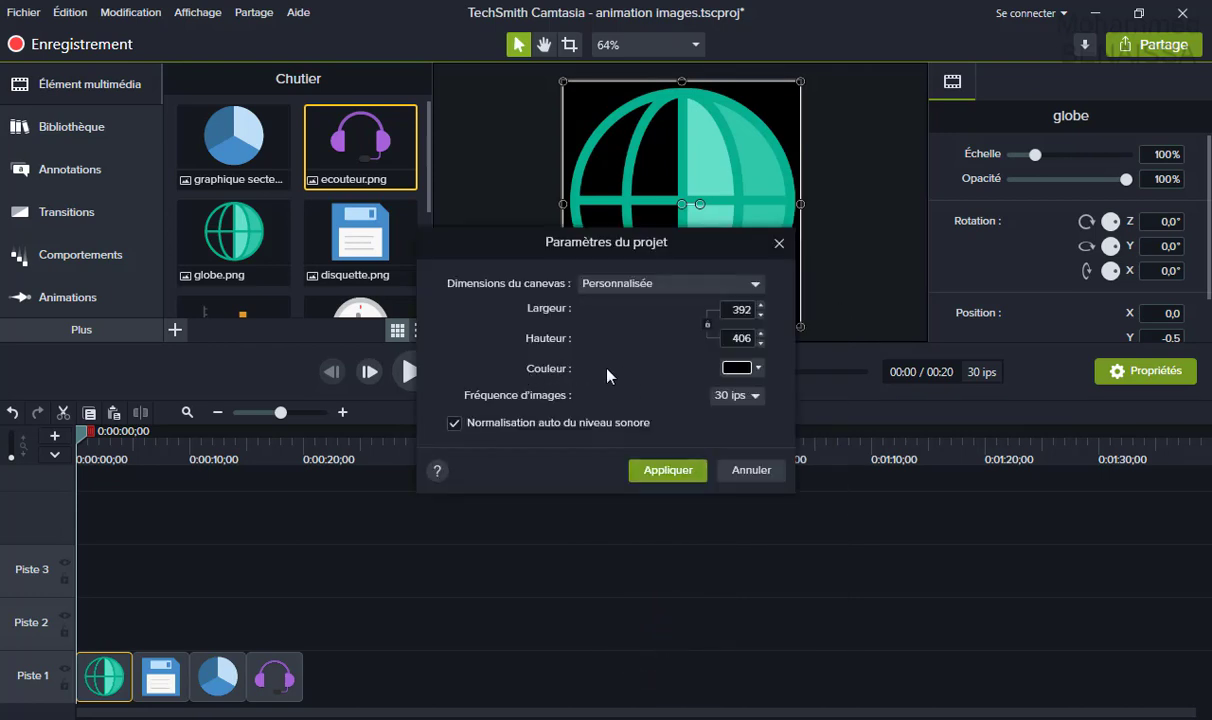
pyautogui.moveTo(653, 249); pyautogui.dragTo(668, 360)
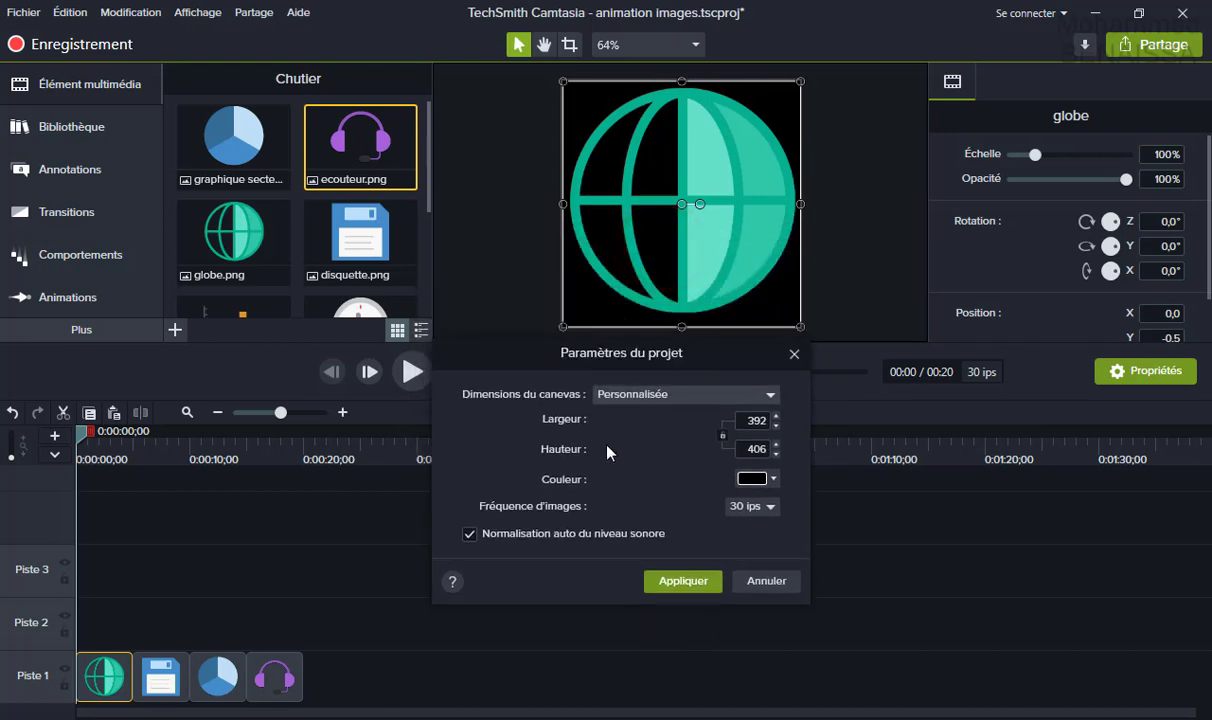
pyautogui.click(772, 479)
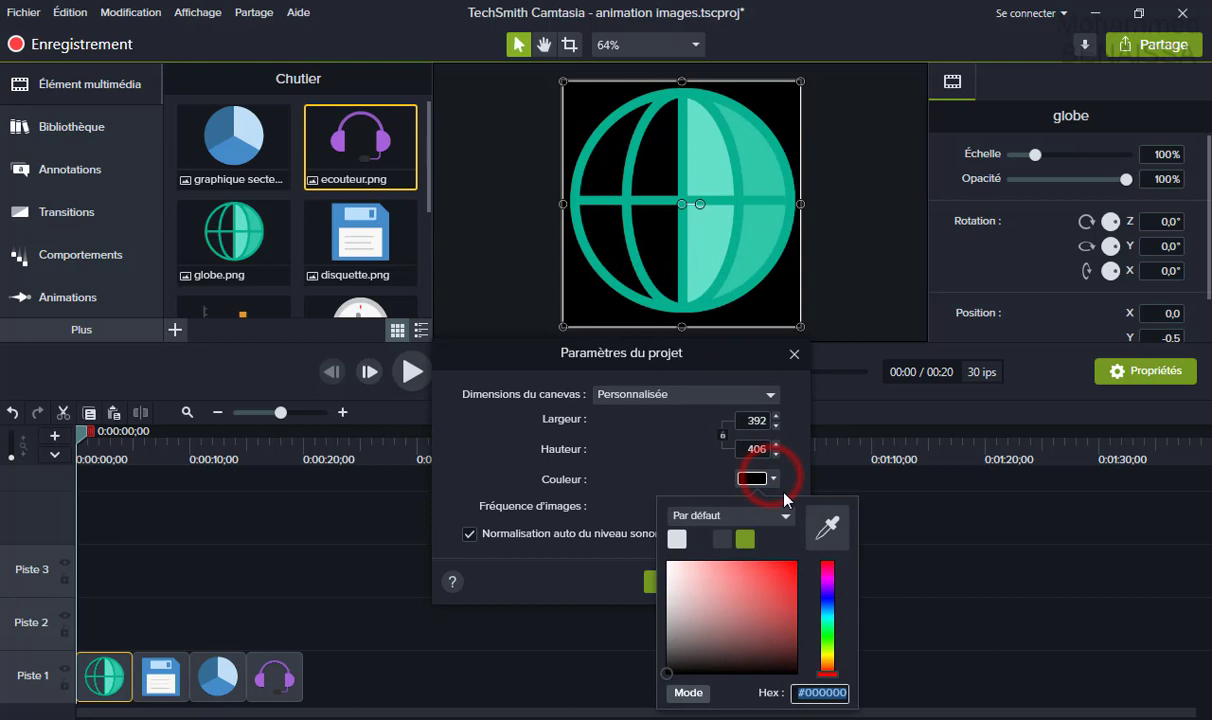
pyautogui.click(829, 638)
pyautogui.click(782, 593)
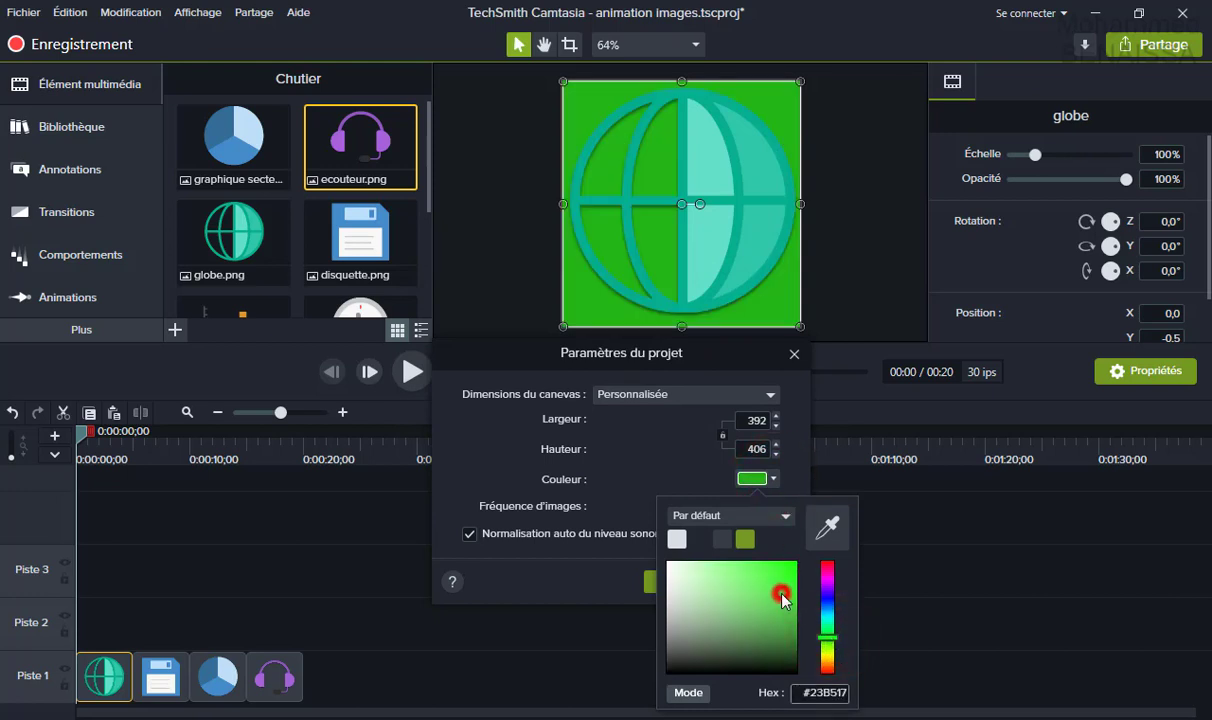
pyautogui.moveTo(782, 593); pyautogui.dragTo(777, 592)
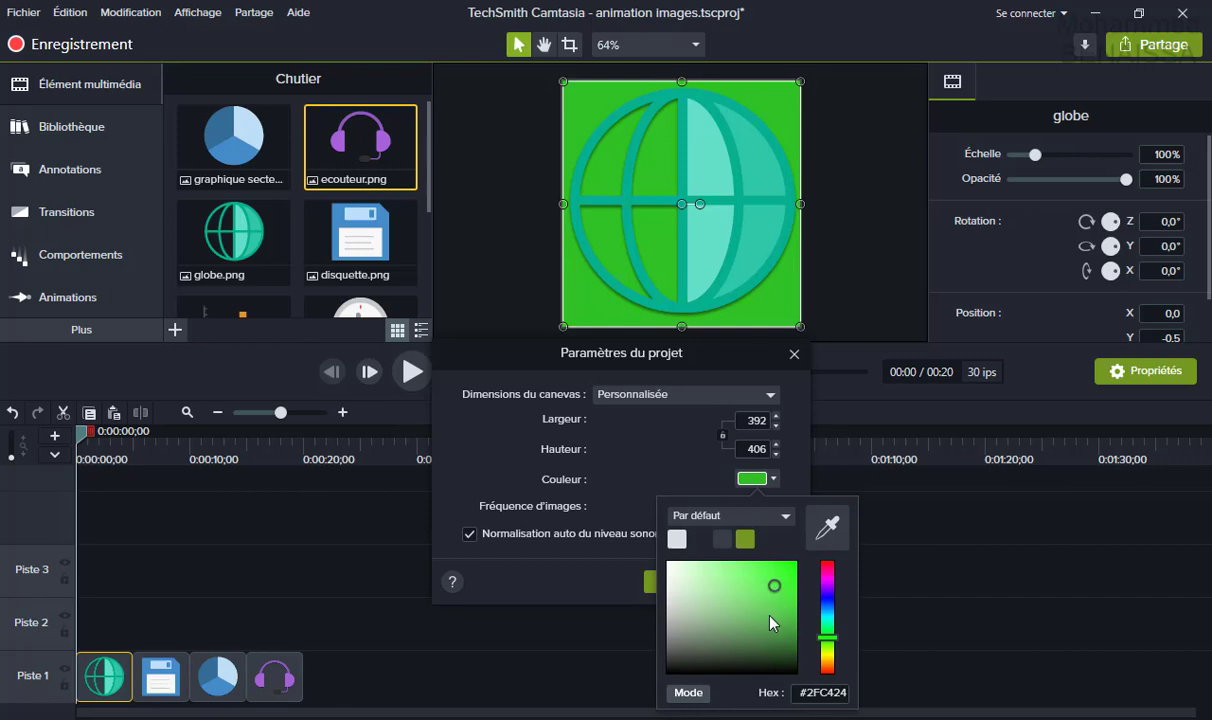
pyautogui.click(815, 570)
pyautogui.click(600, 566)
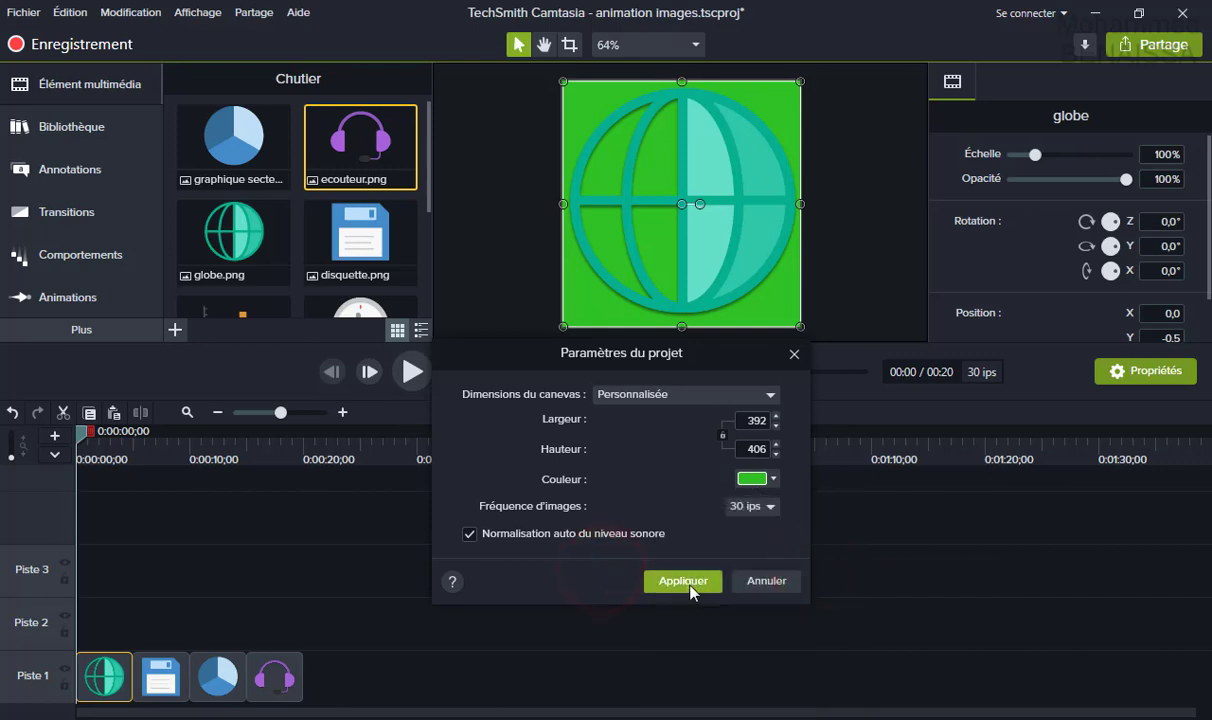
pyautogui.click(687, 584)
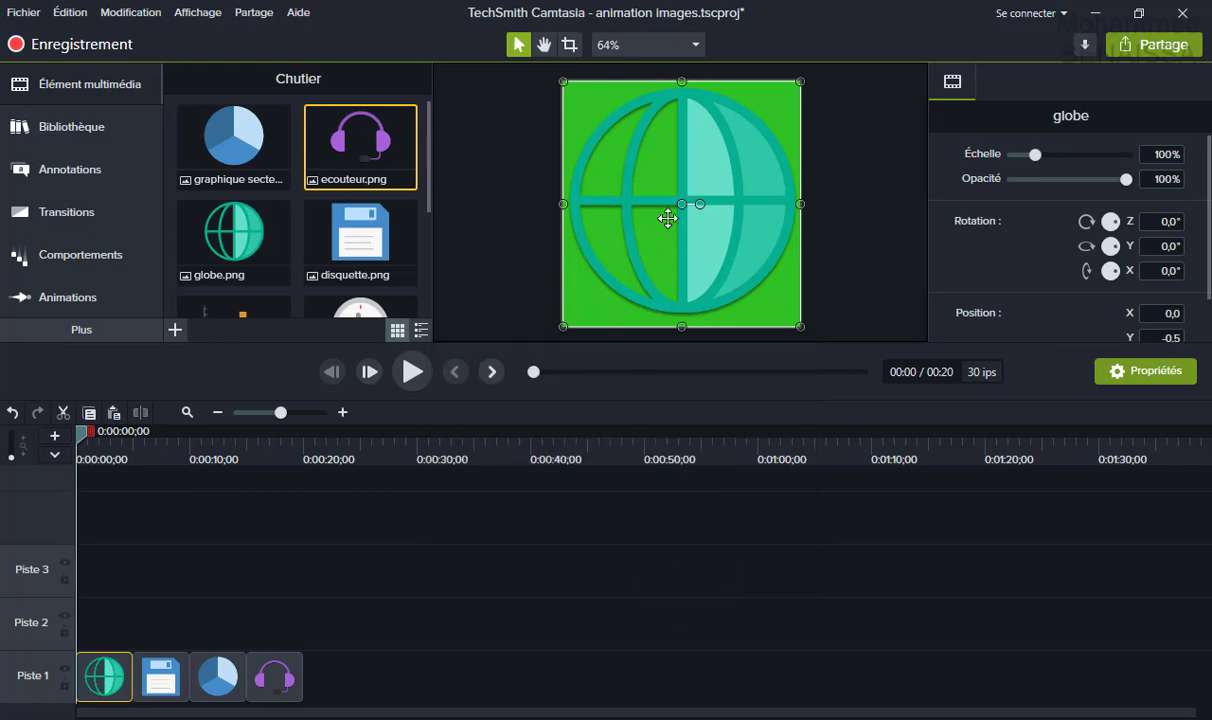
pyautogui.click(460, 548)
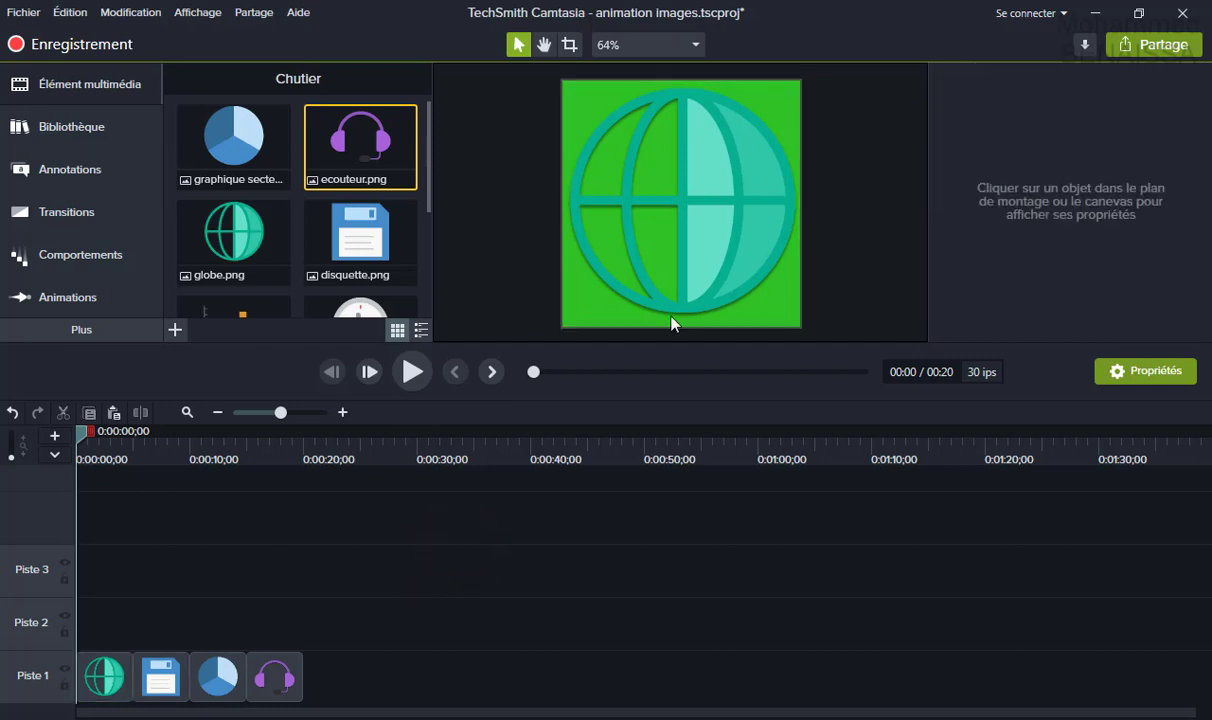
pyautogui.click(665, 235)
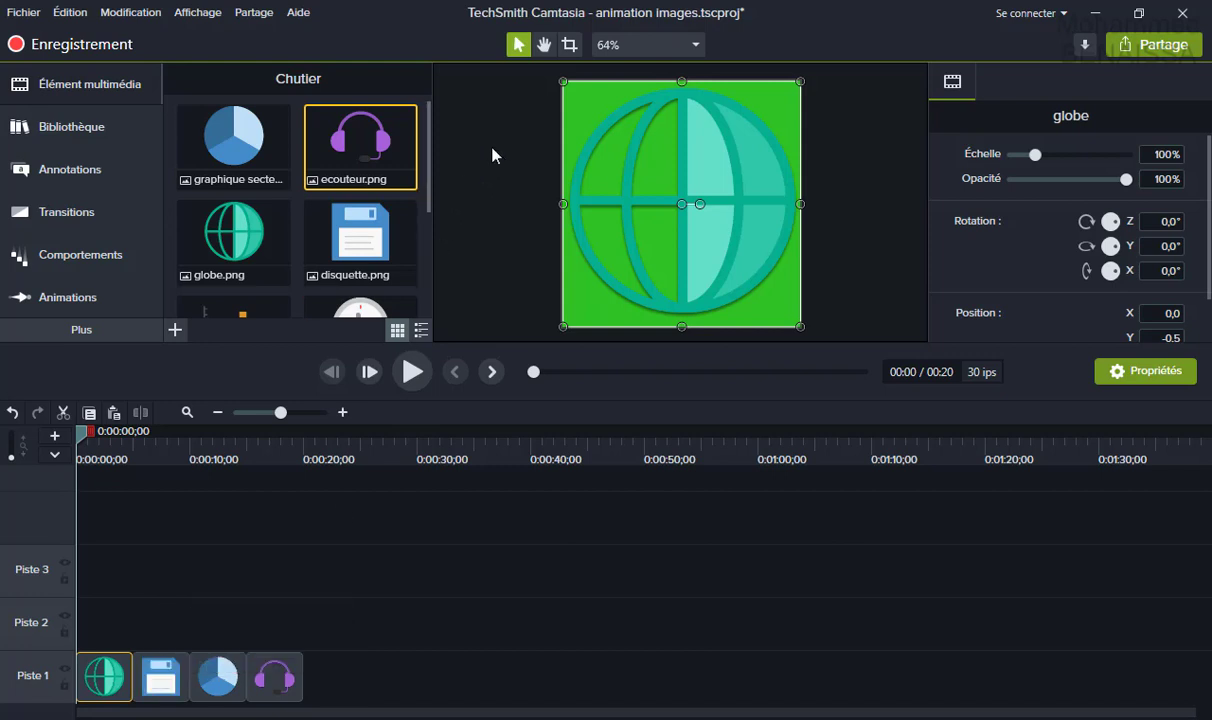
pyautogui.click(695, 44)
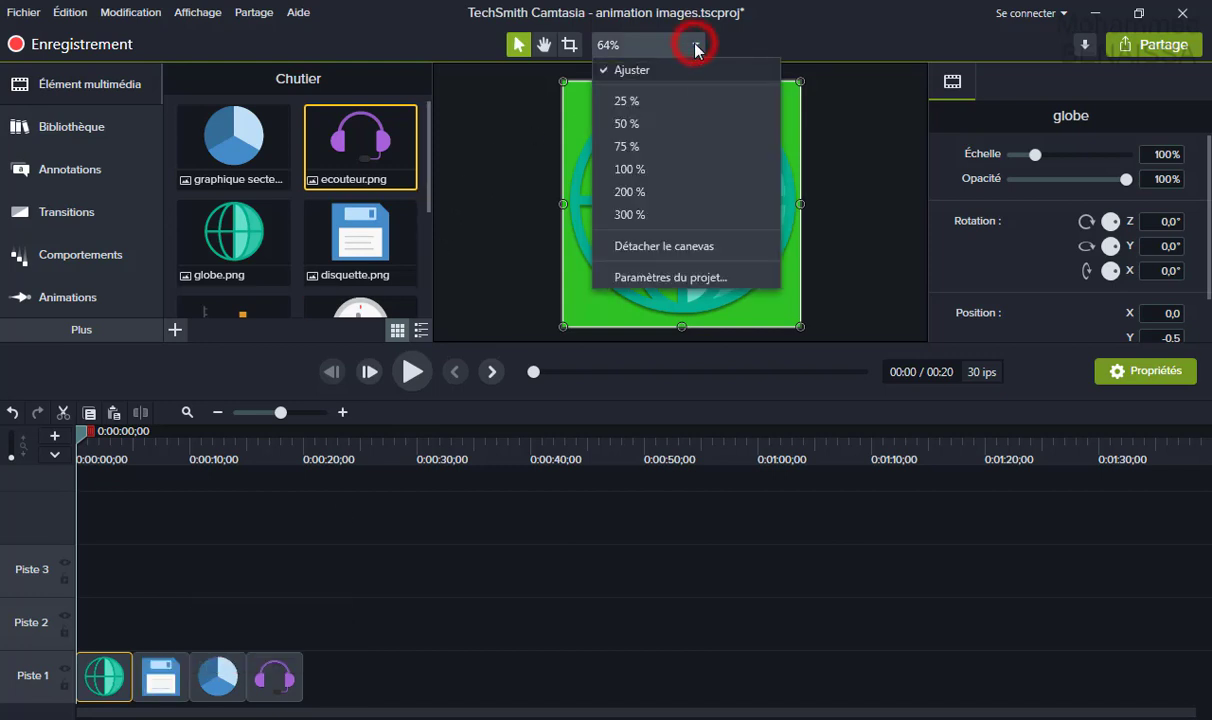
pyautogui.click(655, 250)
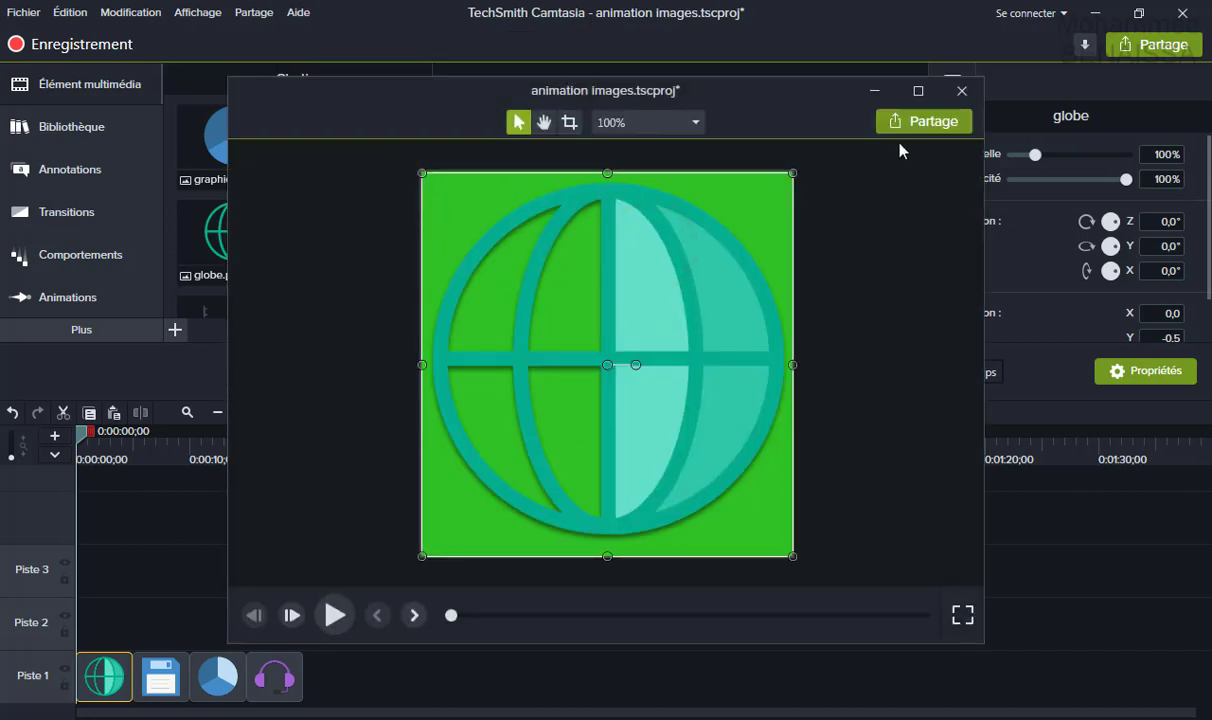
pyautogui.click(920, 92)
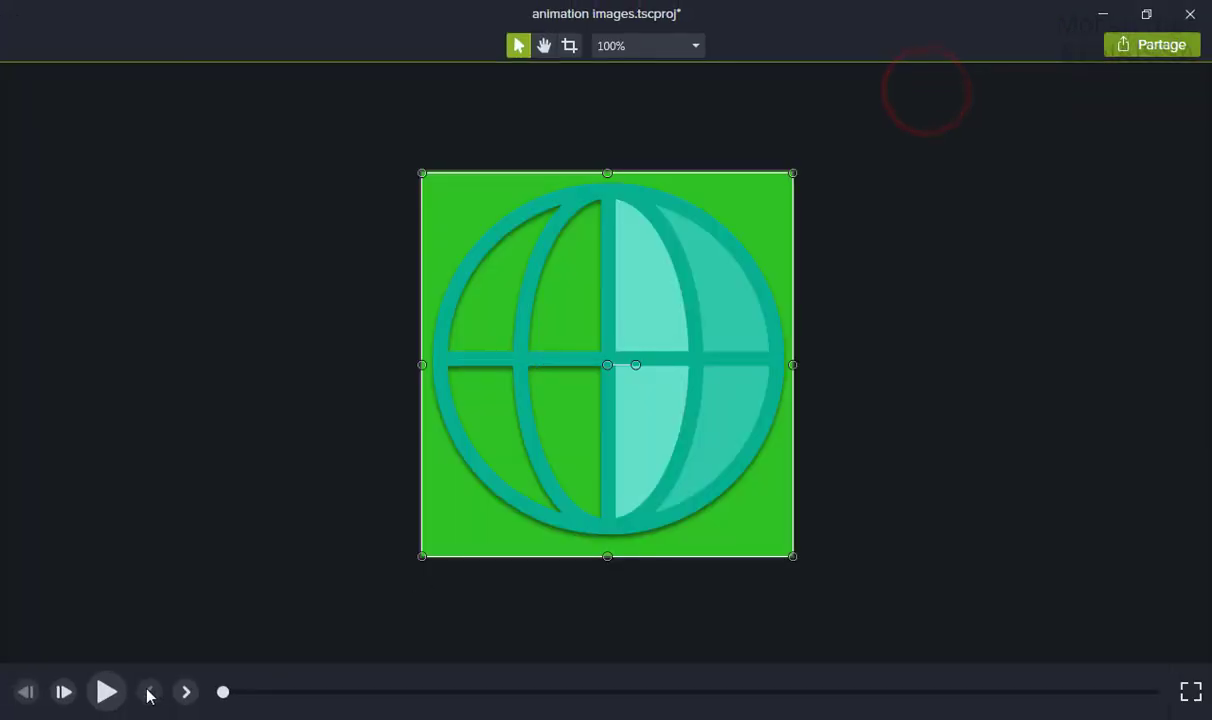
pyautogui.click(118, 694)
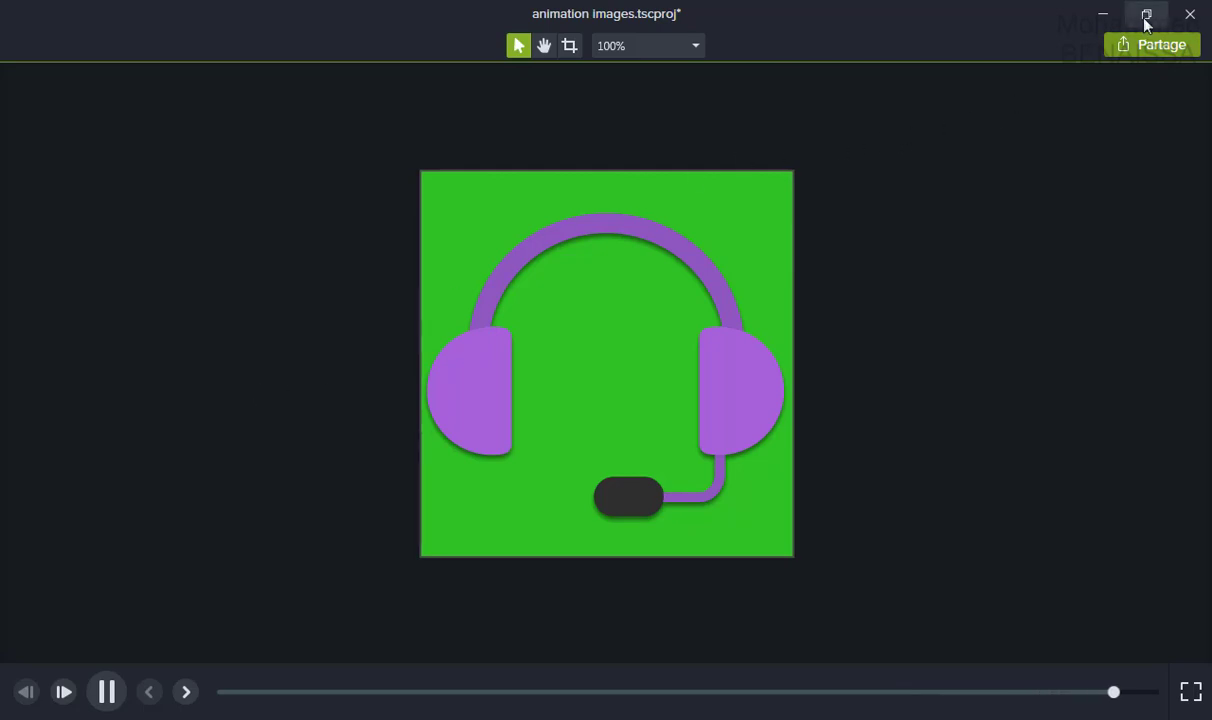
pyautogui.click(1186, 15)
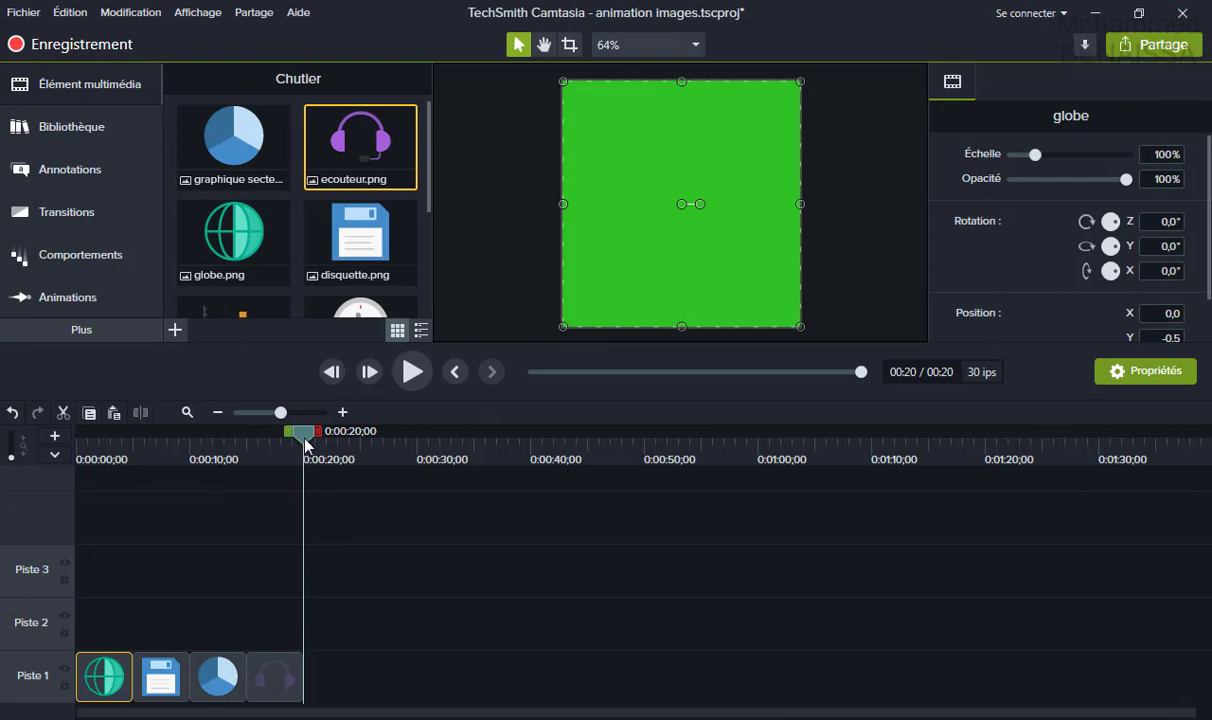
pyautogui.moveTo(306, 437); pyautogui.dragTo(69, 484)
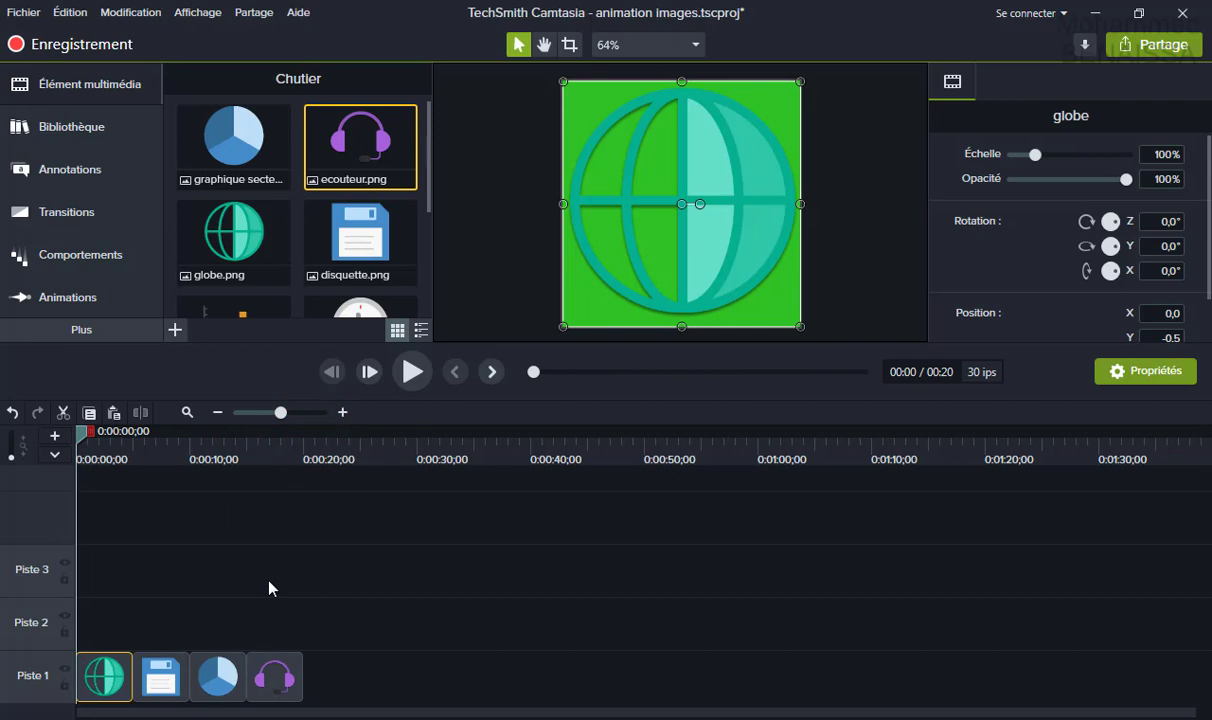
# Preview Extension du cercle and drop it onto the globe clip.
pyautogui.click(80, 220)
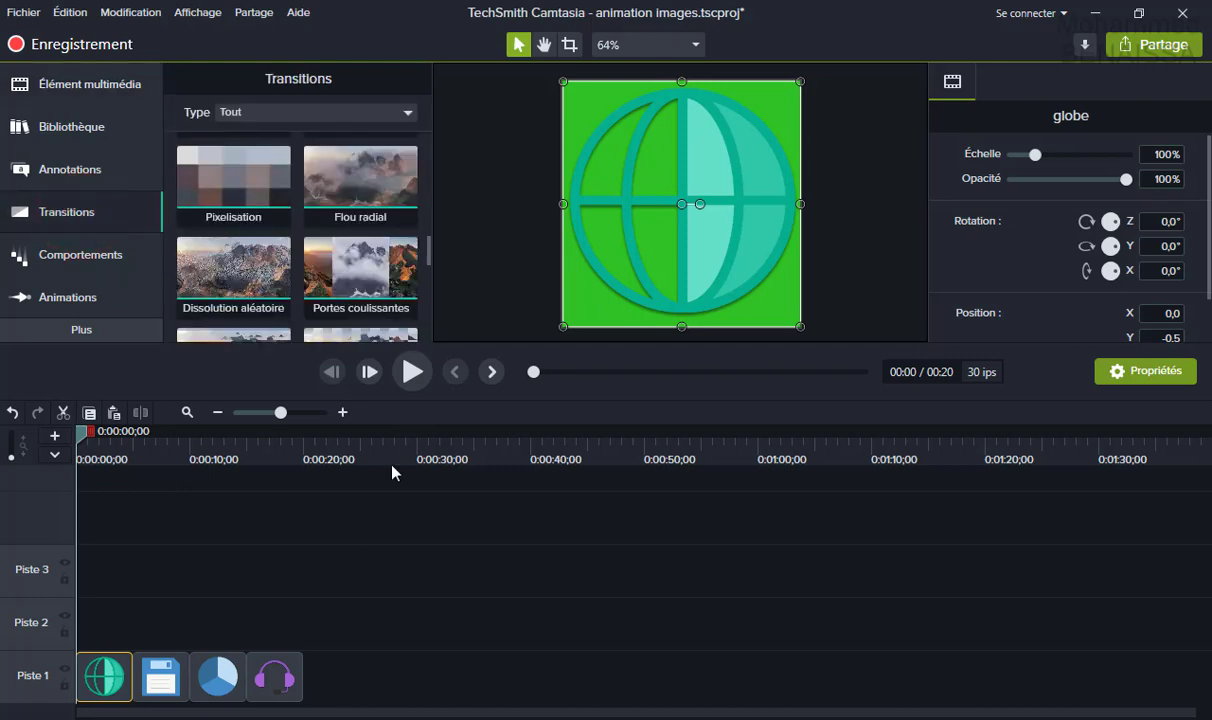
pyautogui.moveTo(427, 257); pyautogui.dragTo(428, 125)
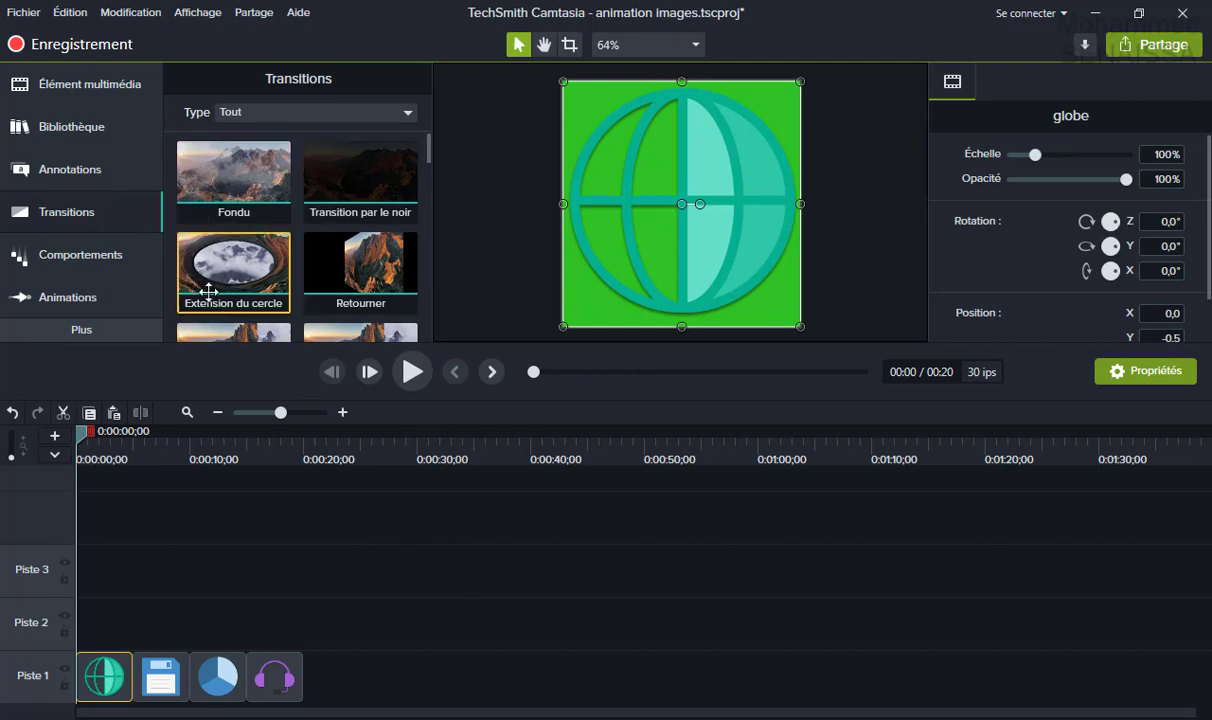
pyautogui.click(204, 258)
pyautogui.moveTo(240, 264); pyautogui.dragTo(129, 563)
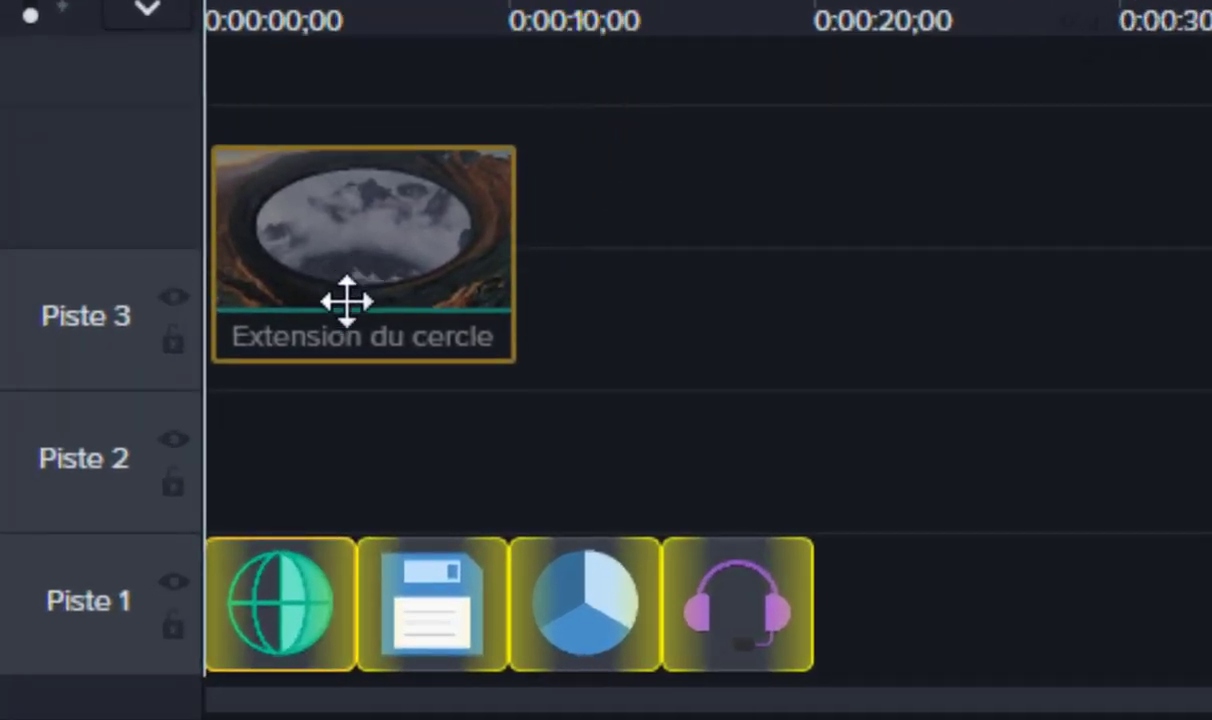
pyautogui.moveTo(347, 300); pyautogui.dragTo(210, 630)
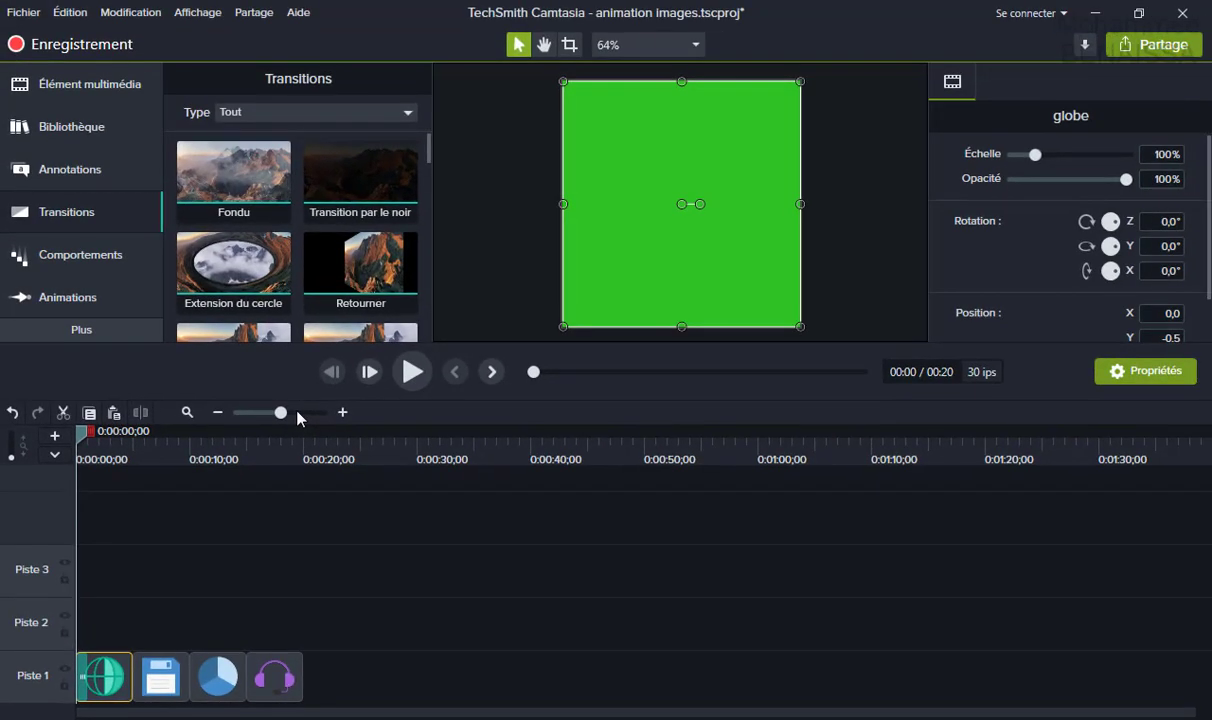
# Zoom the timeline in to widen the clips and undo the added transition.
pyautogui.click(297, 412)
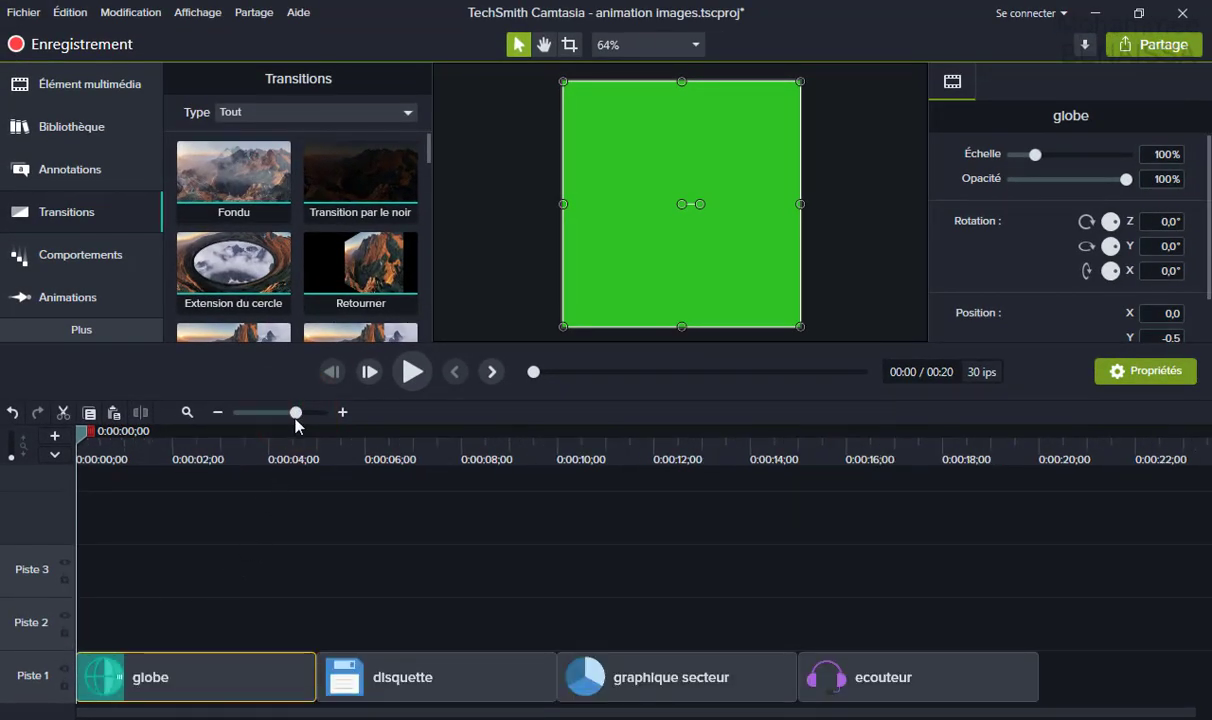
pyautogui.moveTo(296, 420); pyautogui.dragTo(299, 412)
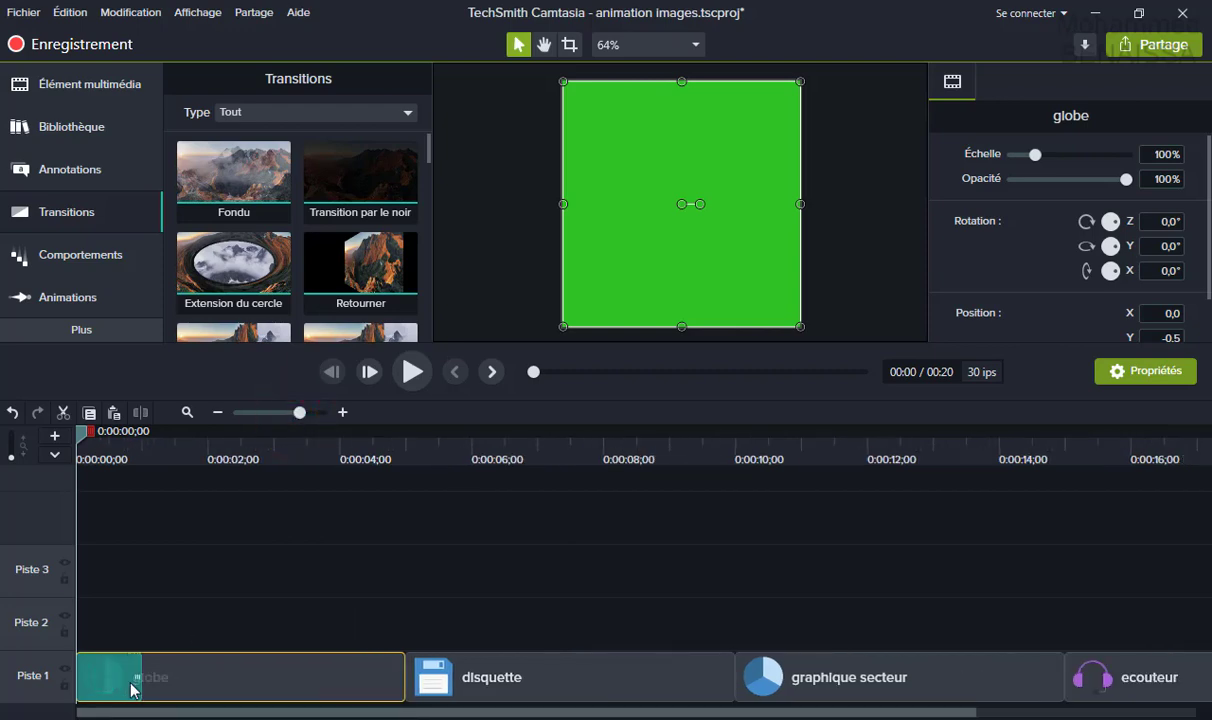
pyautogui.click(73, 17)
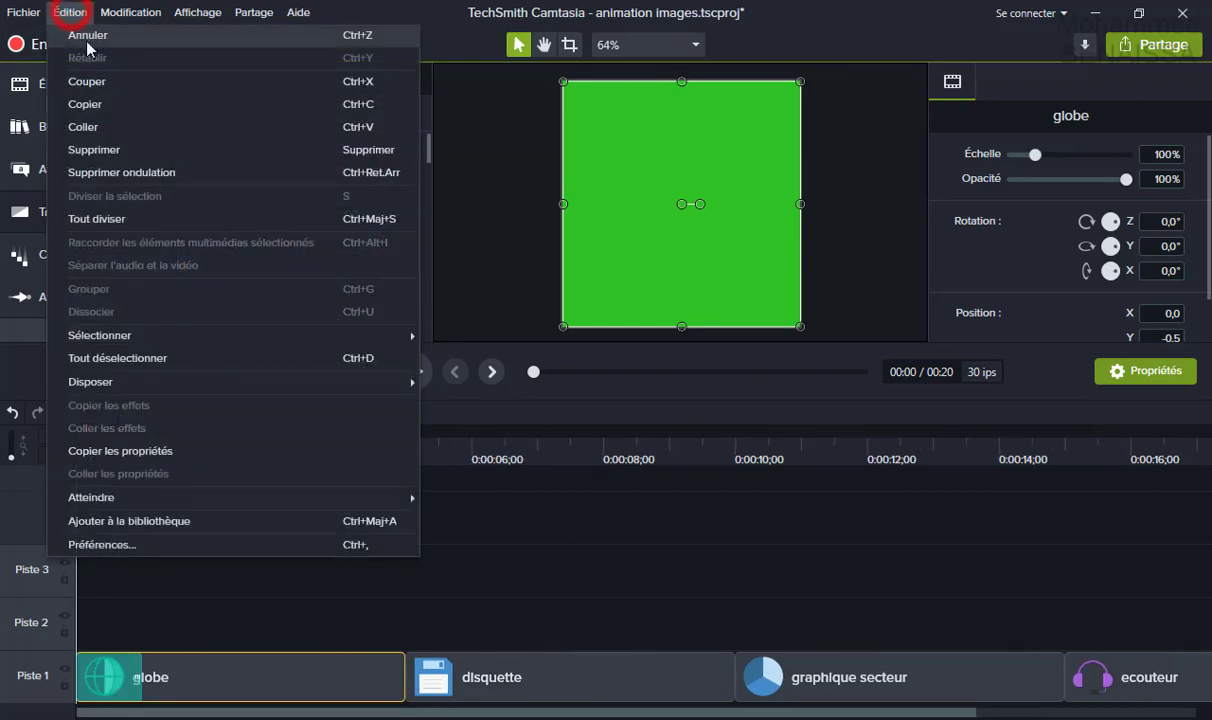
pyautogui.click(85, 33)
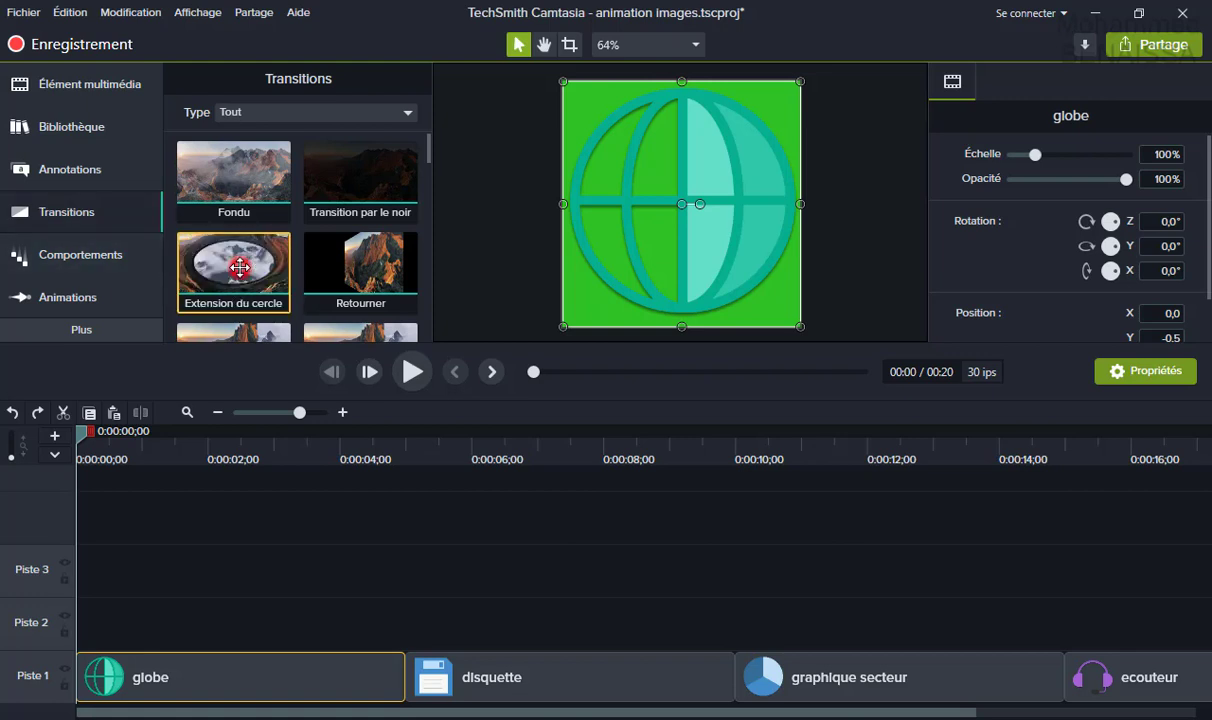
# Place the Extension du cercle transition at the start of the globe clip.
pyautogui.moveTo(240, 267); pyautogui.dragTo(548, 672)
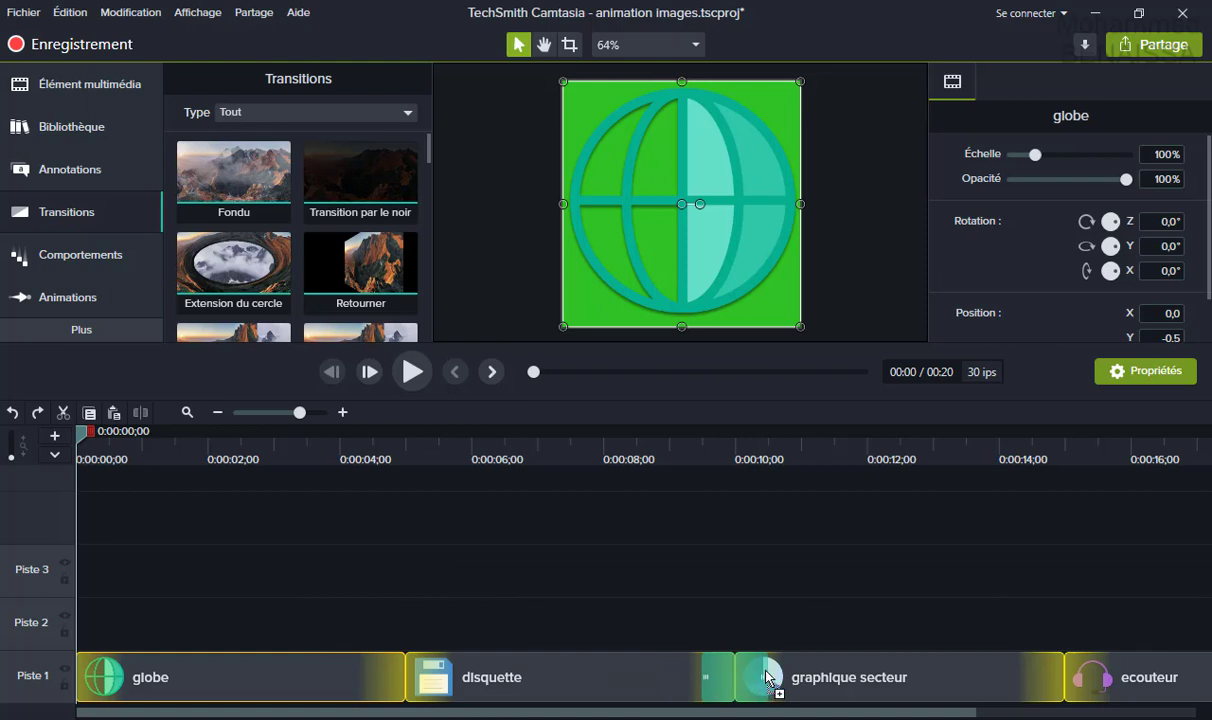
pyautogui.moveTo(766, 680); pyautogui.dragTo(642, 676)
pyautogui.moveTo(486, 683); pyautogui.dragTo(253, 677)
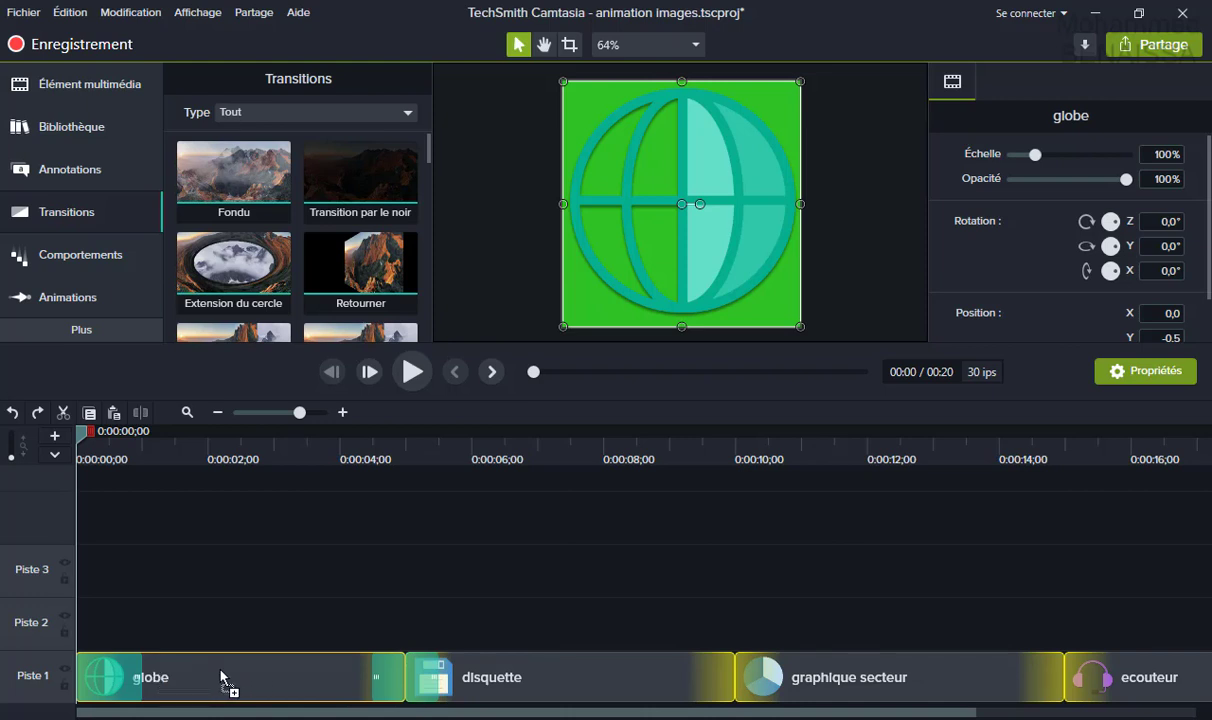
pyautogui.moveTo(223, 677); pyautogui.dragTo(135, 679)
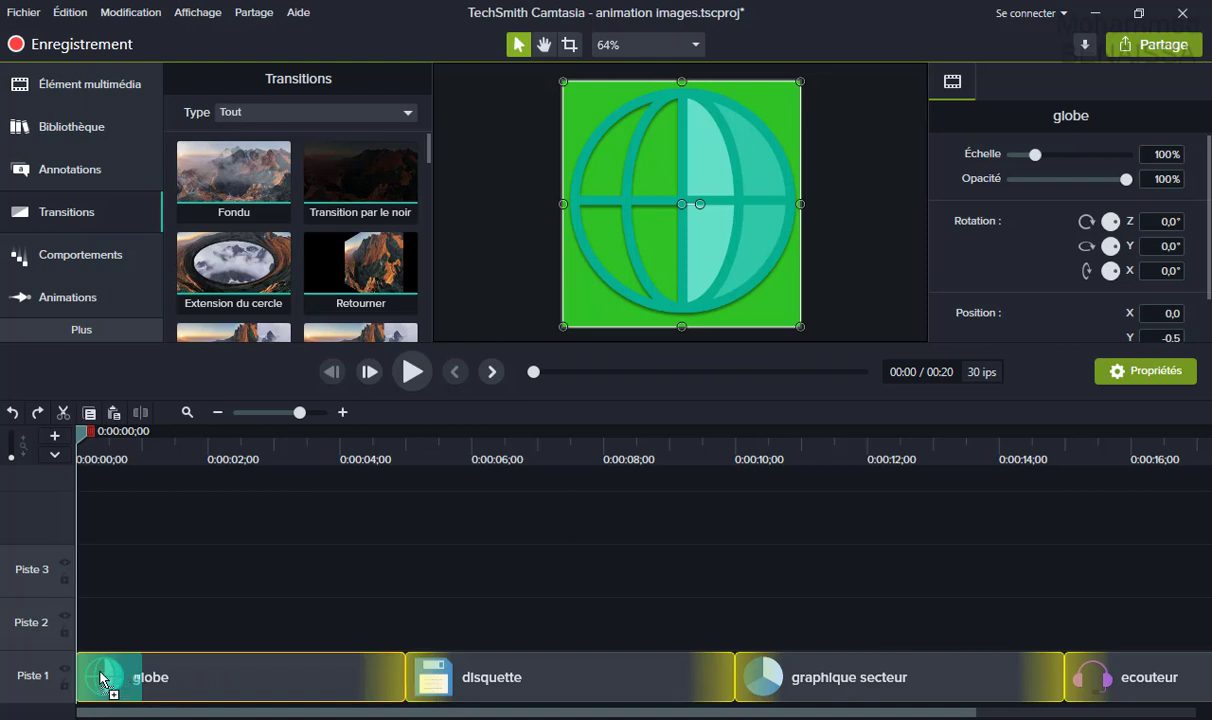
pyautogui.moveTo(101, 680); pyautogui.dragTo(100, 679)
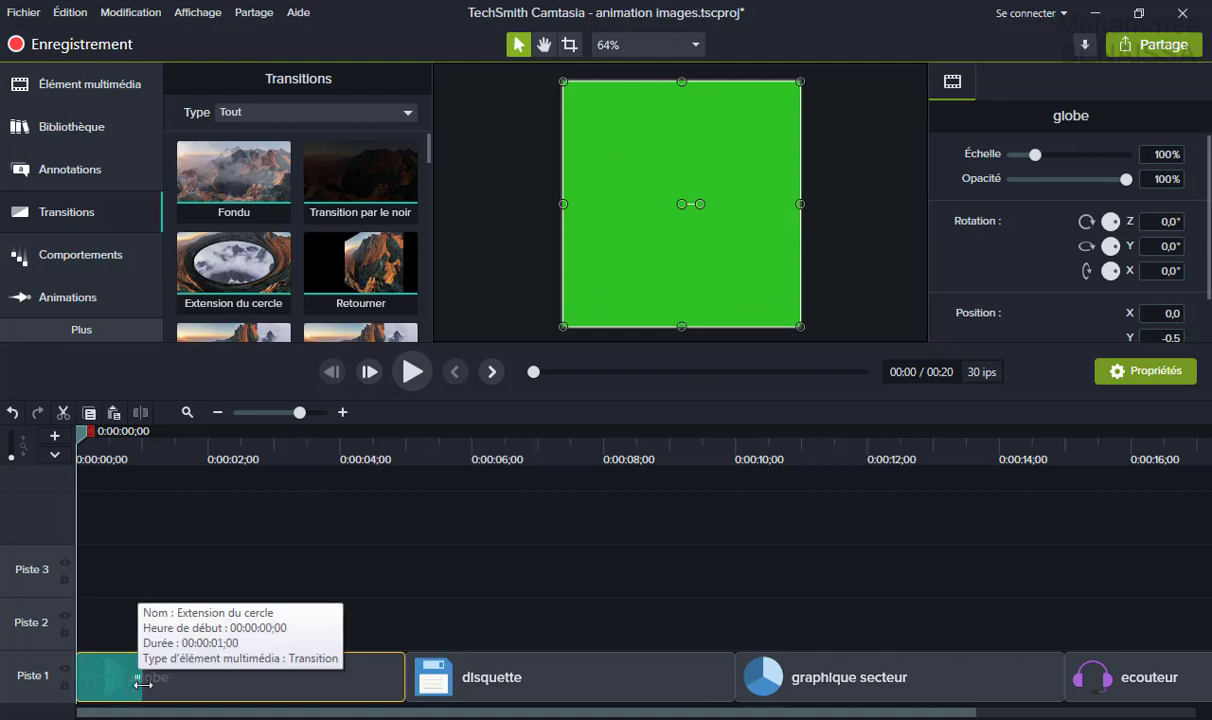
pyautogui.click(173, 545)
# Save the project, then play the preview from the beginning and stop it.
pyautogui.click(24, 12)
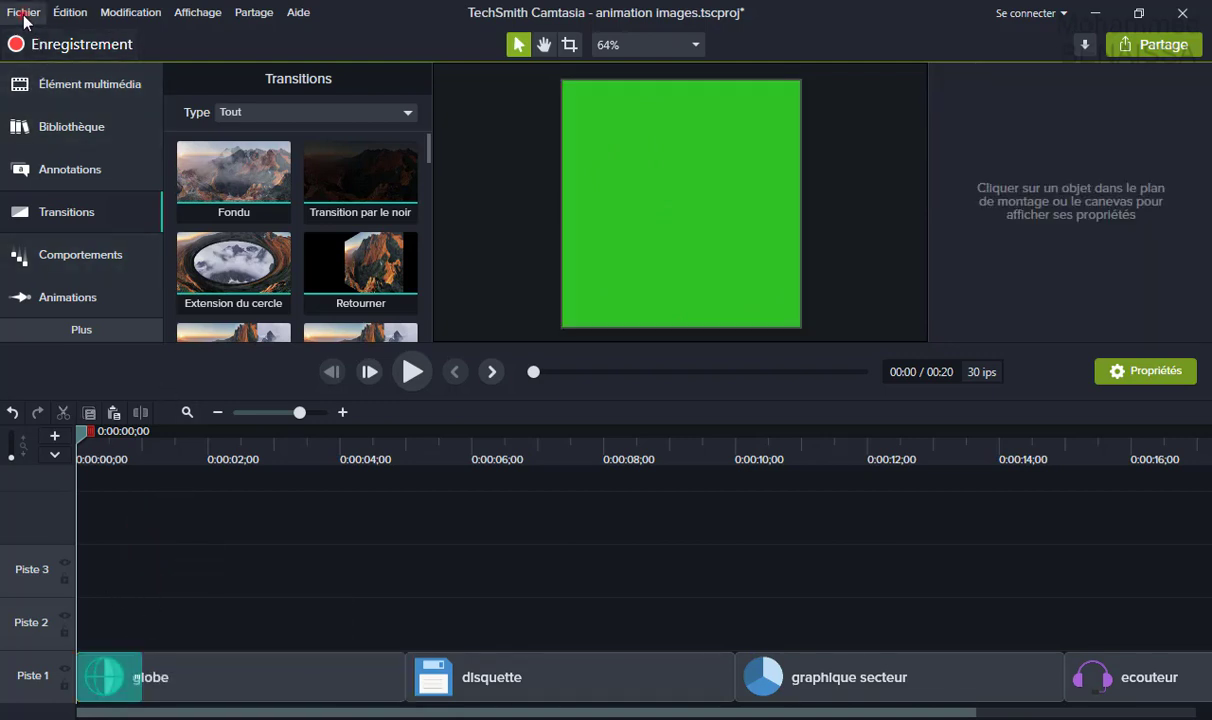
pyautogui.click(43, 105)
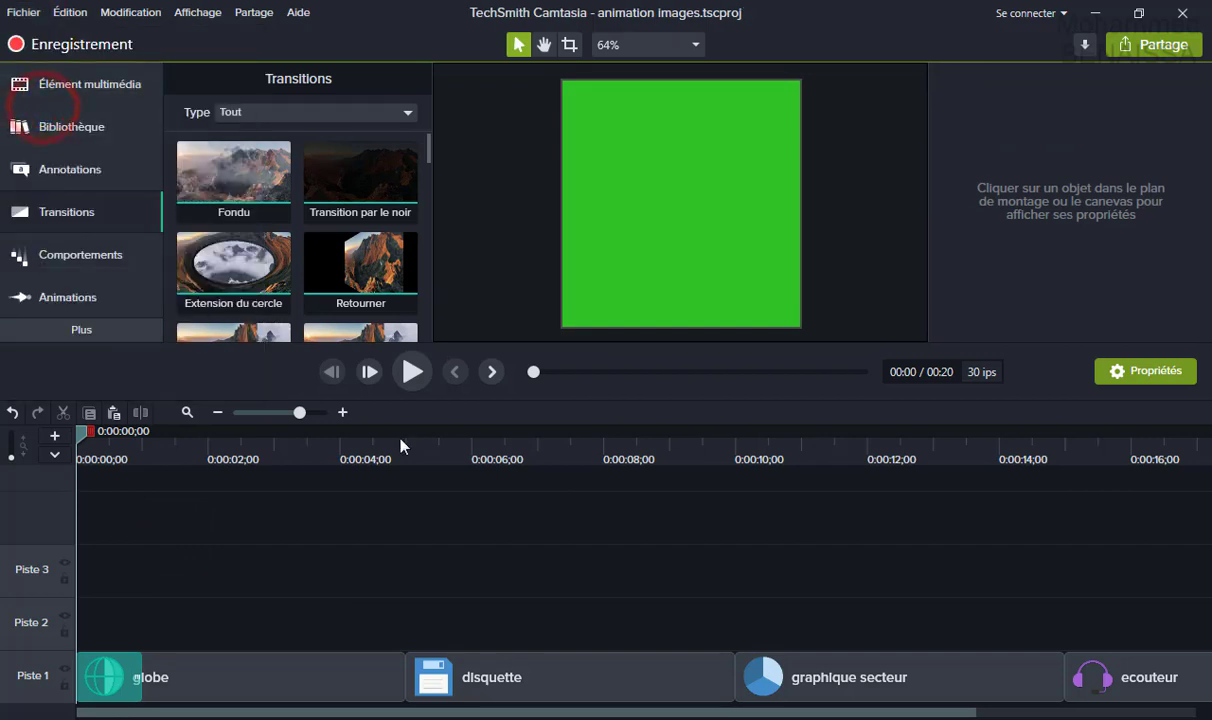
pyautogui.click(412, 371)
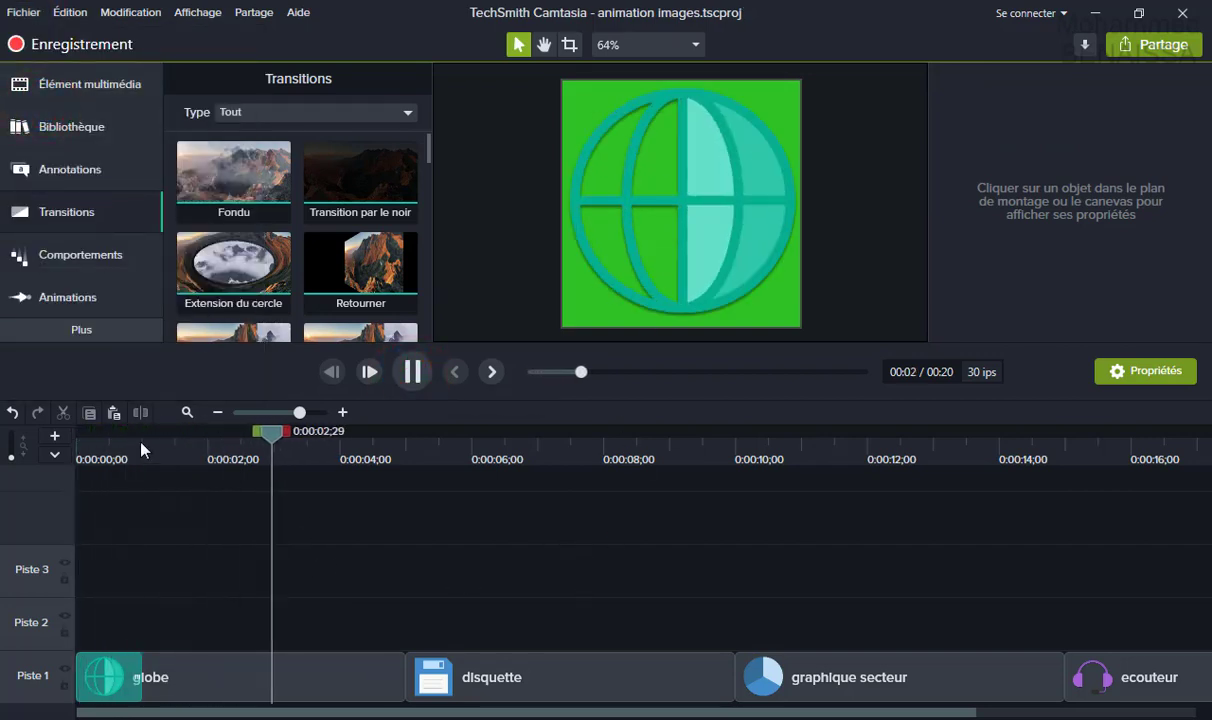
pyautogui.moveTo(140, 432); pyautogui.dragTo(86, 432)
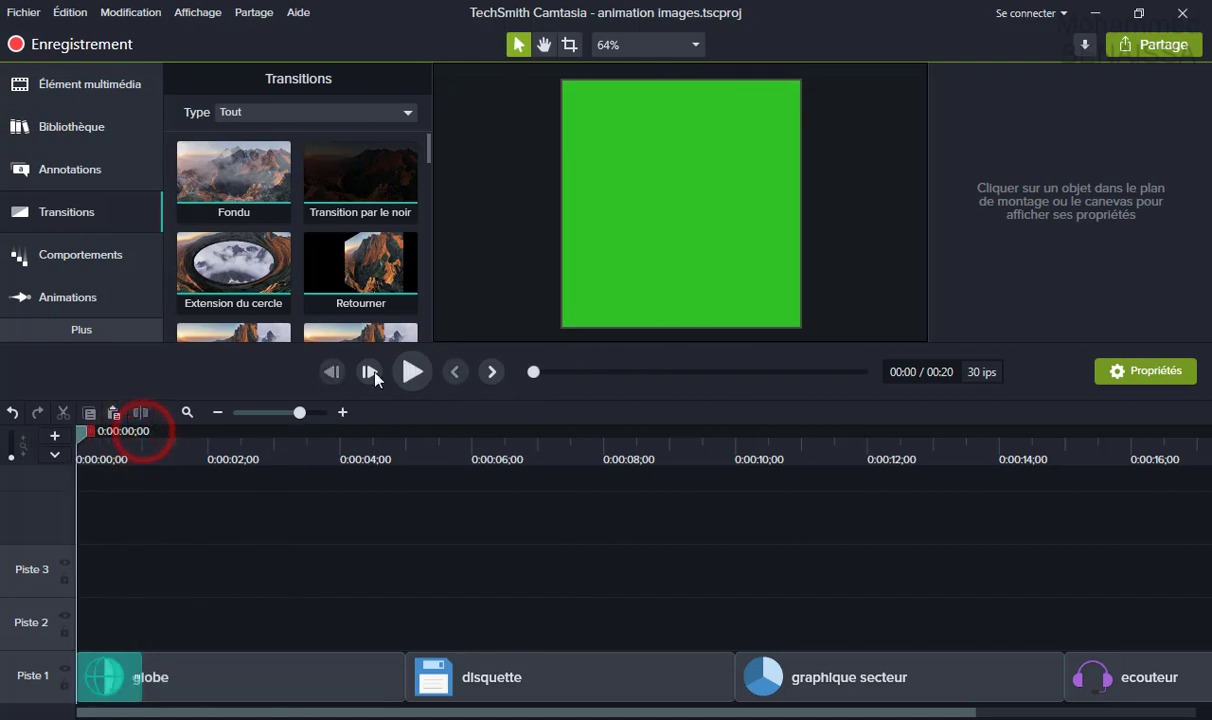
pyautogui.click(412, 371)
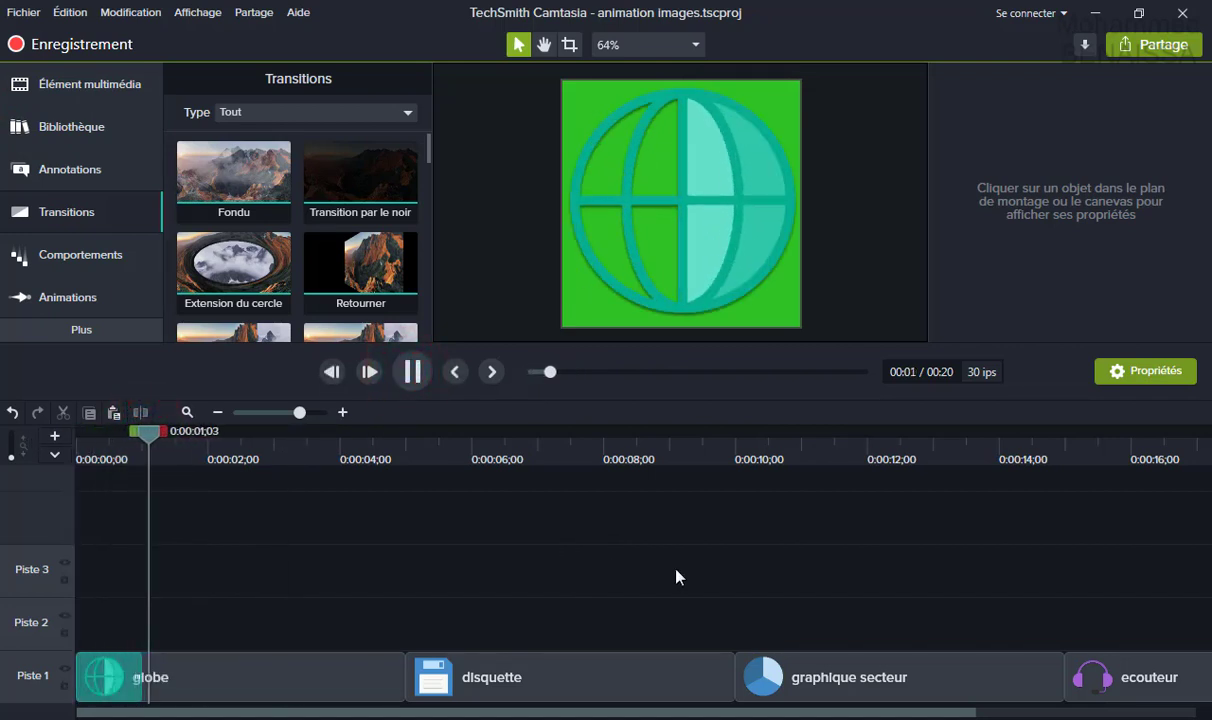
pyautogui.click(416, 373)
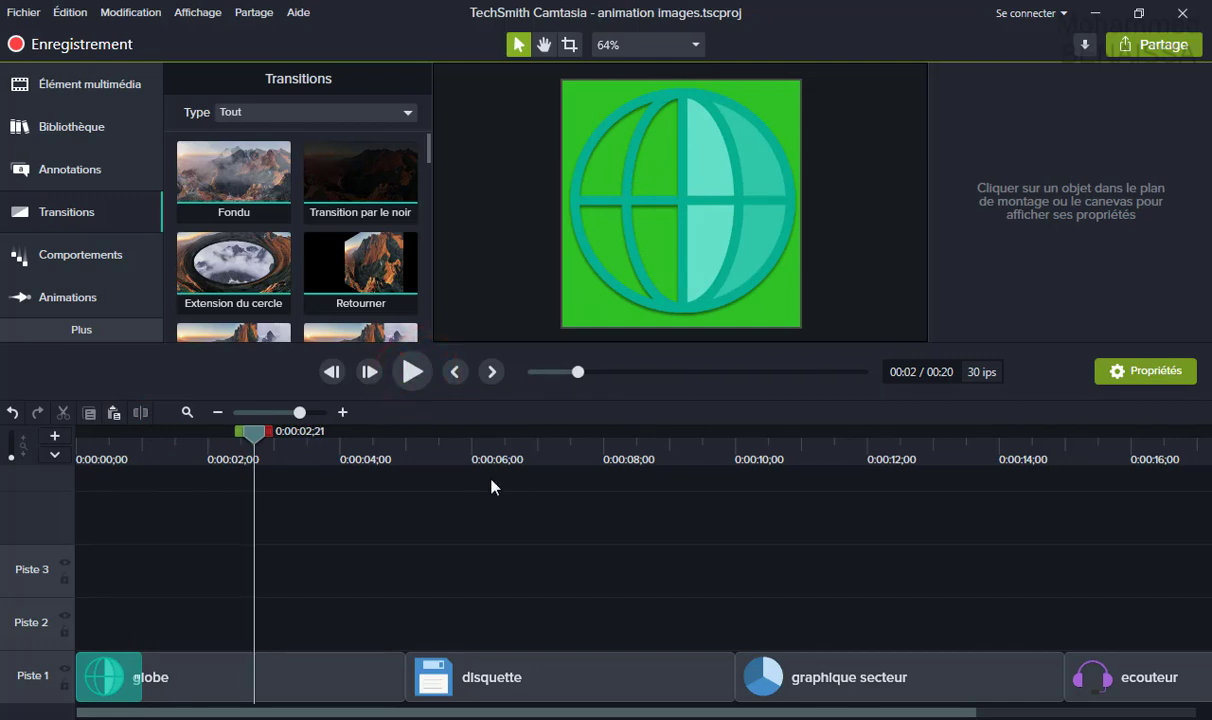
# Drop the Ondulation transition between the globe and disquette clips.
pyautogui.click(430, 160)
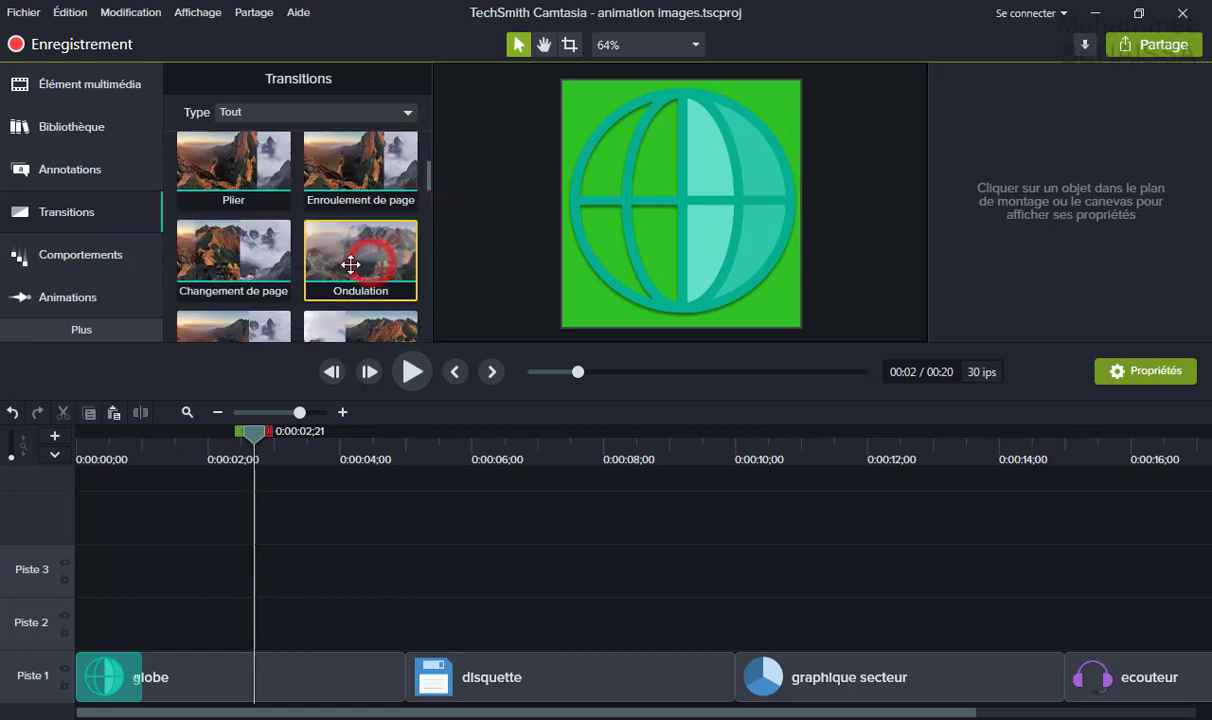
pyautogui.moveTo(354, 251); pyautogui.dragTo(443, 677)
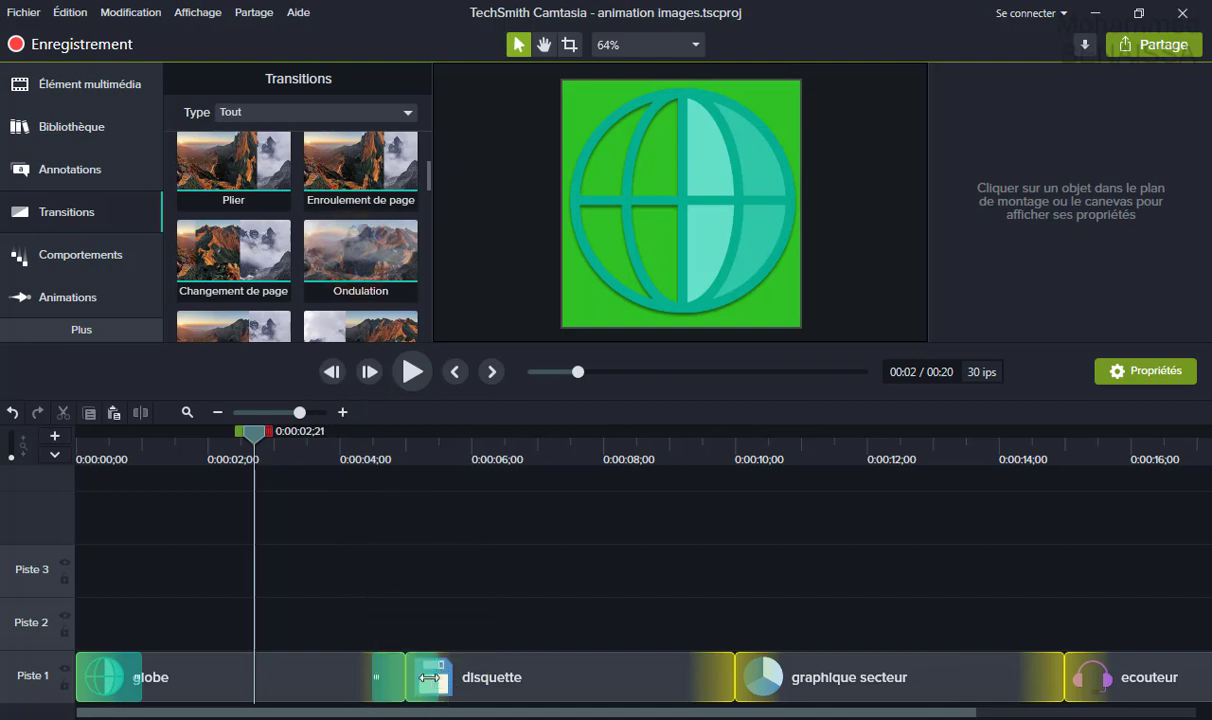
pyautogui.moveTo(429, 678); pyautogui.dragTo(386, 684)
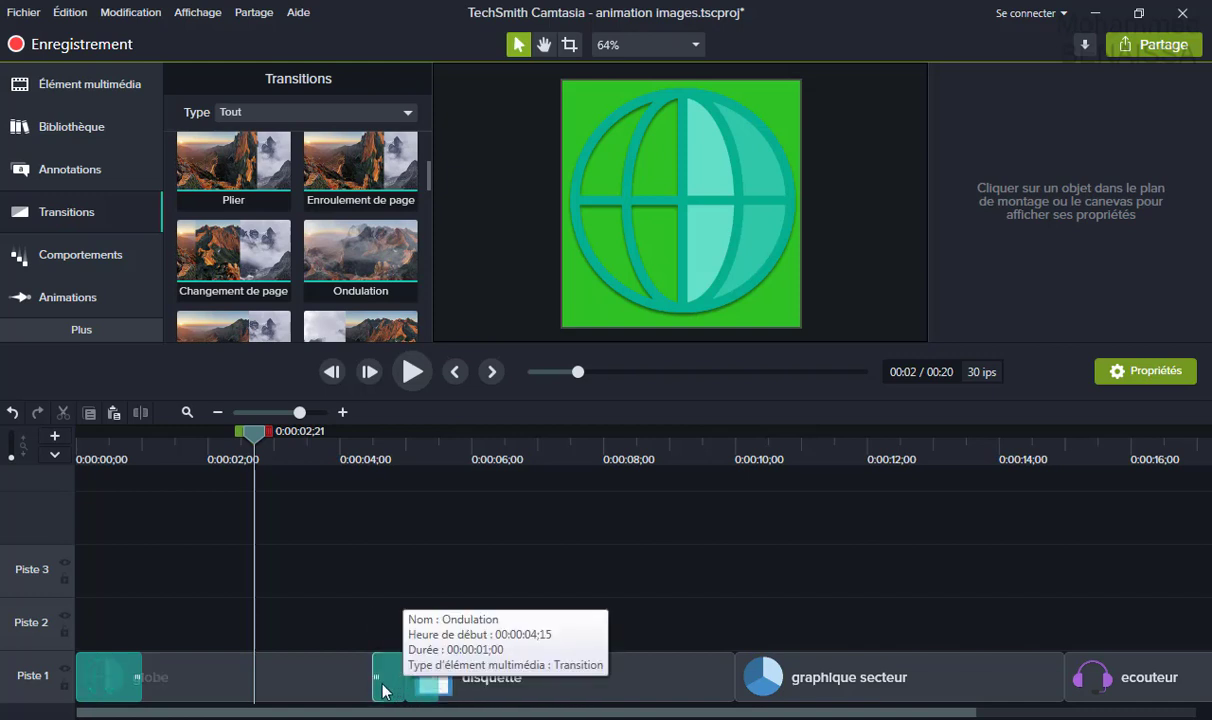
# Play the project from the start to check the transitions, then pause.
pyautogui.click(255, 440)
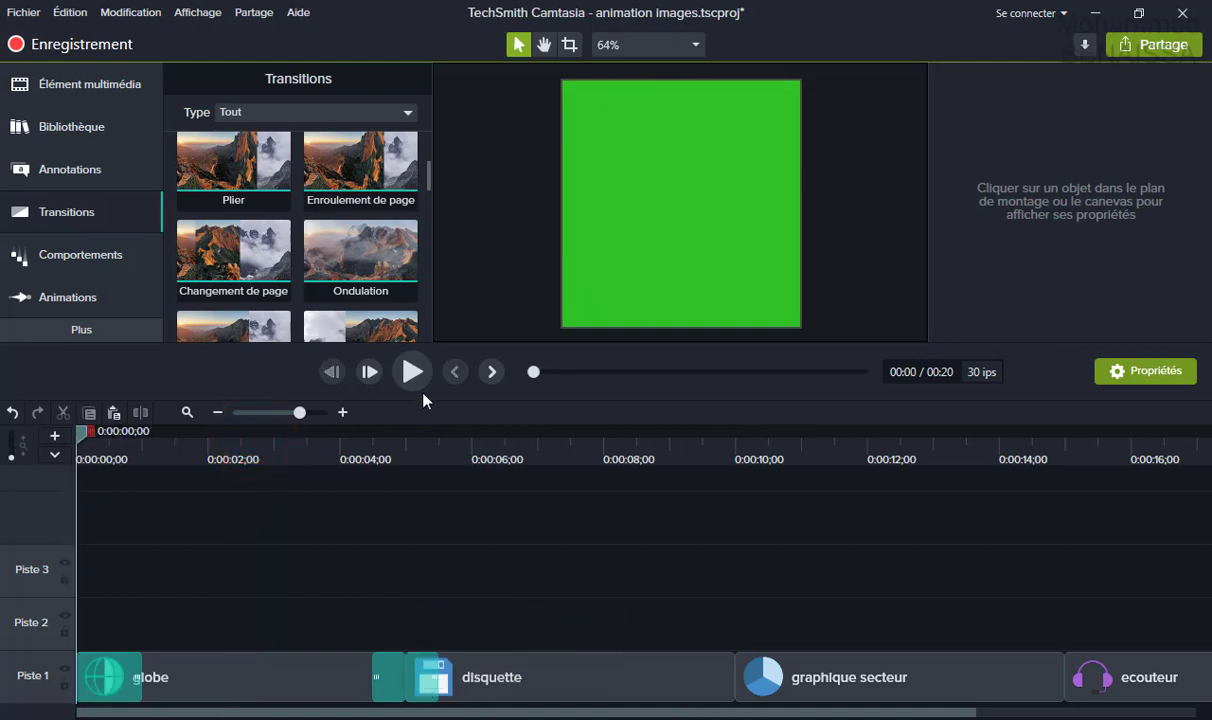
pyautogui.click(411, 372)
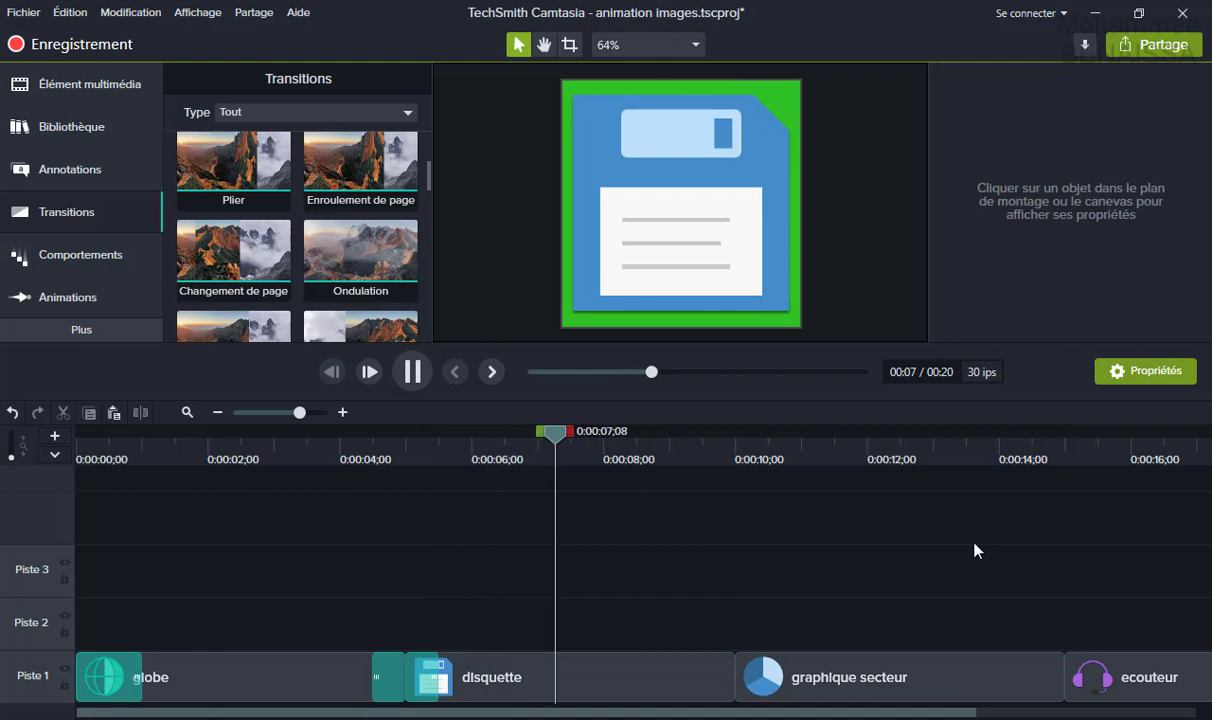
pyautogui.click(424, 360)
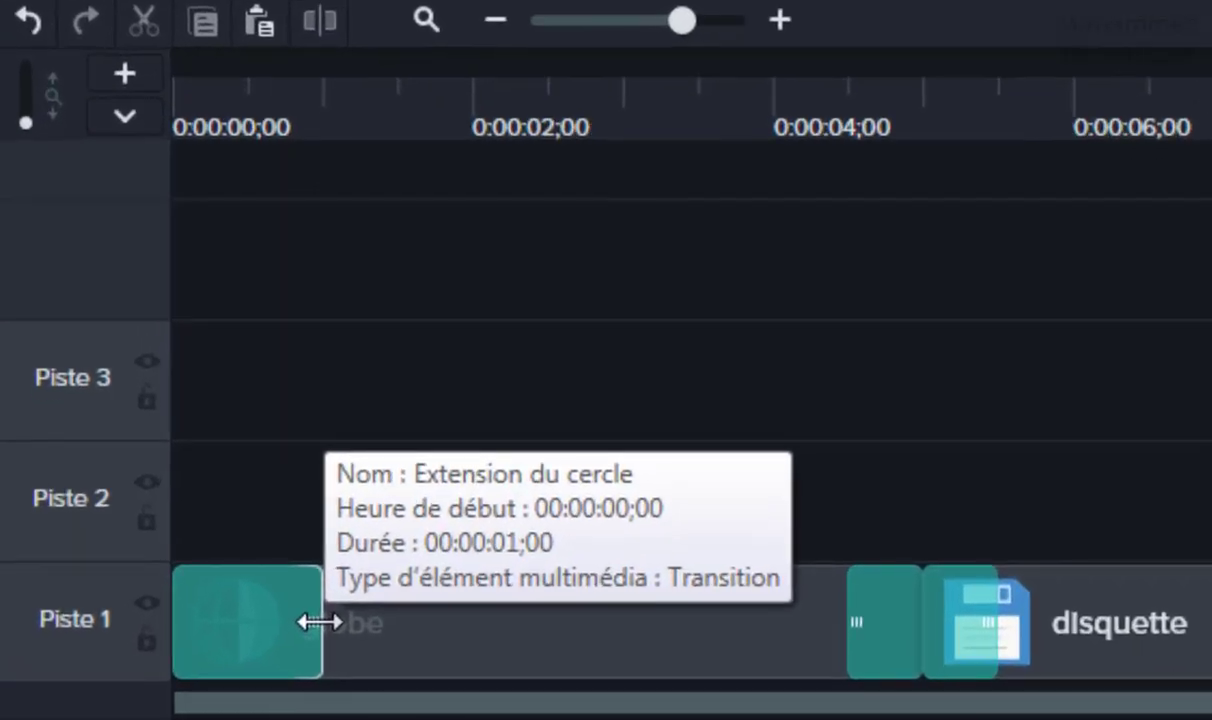
# Lengthen the opening circle-extension transition and extend the Ondulation transition leftward on Piste 1.
pyautogui.moveTo(320, 622)
pyautogui.mouseDown()
pyautogui.moveTo(407, 623)
pyautogui.moveTo(343, 623)
pyautogui.mouseUp()
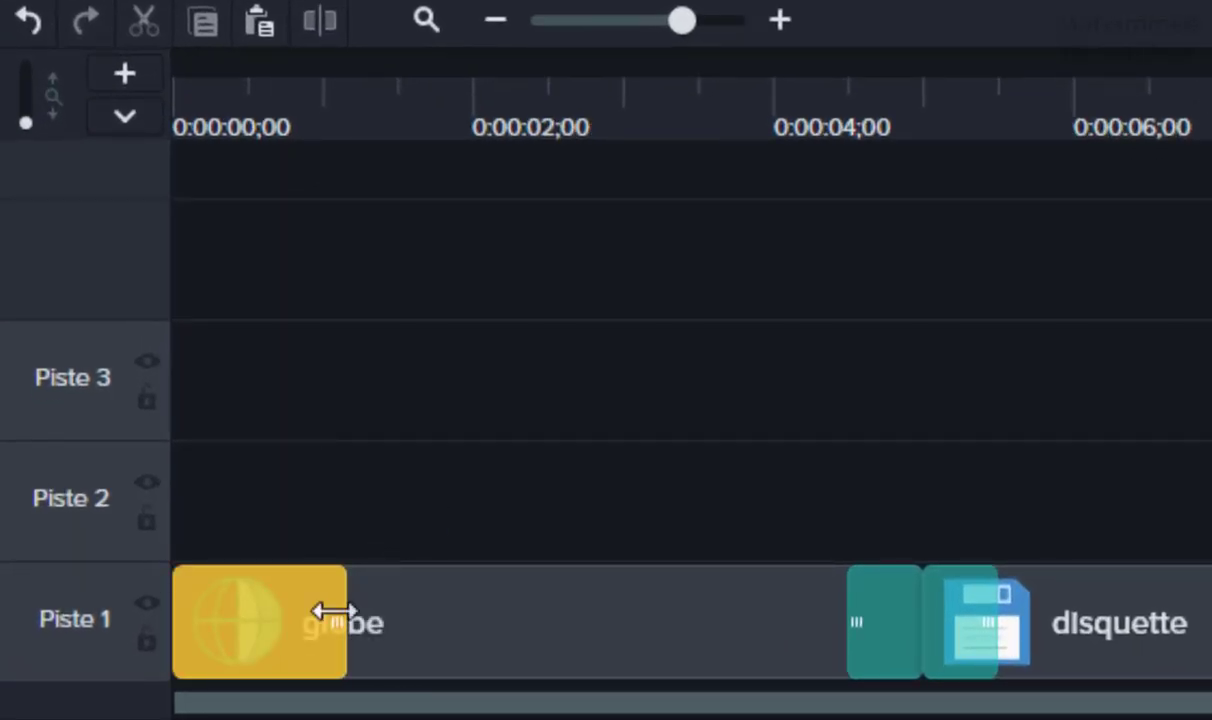
pyautogui.click(301, 637)
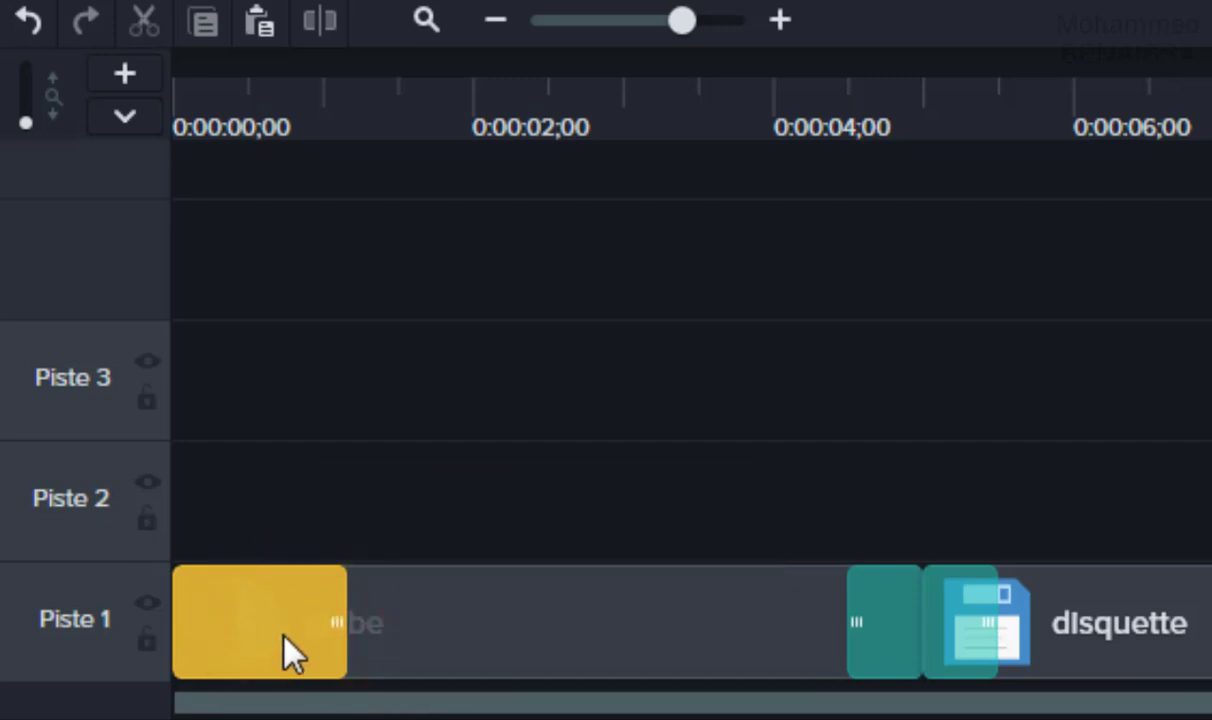
pyautogui.click(278, 628)
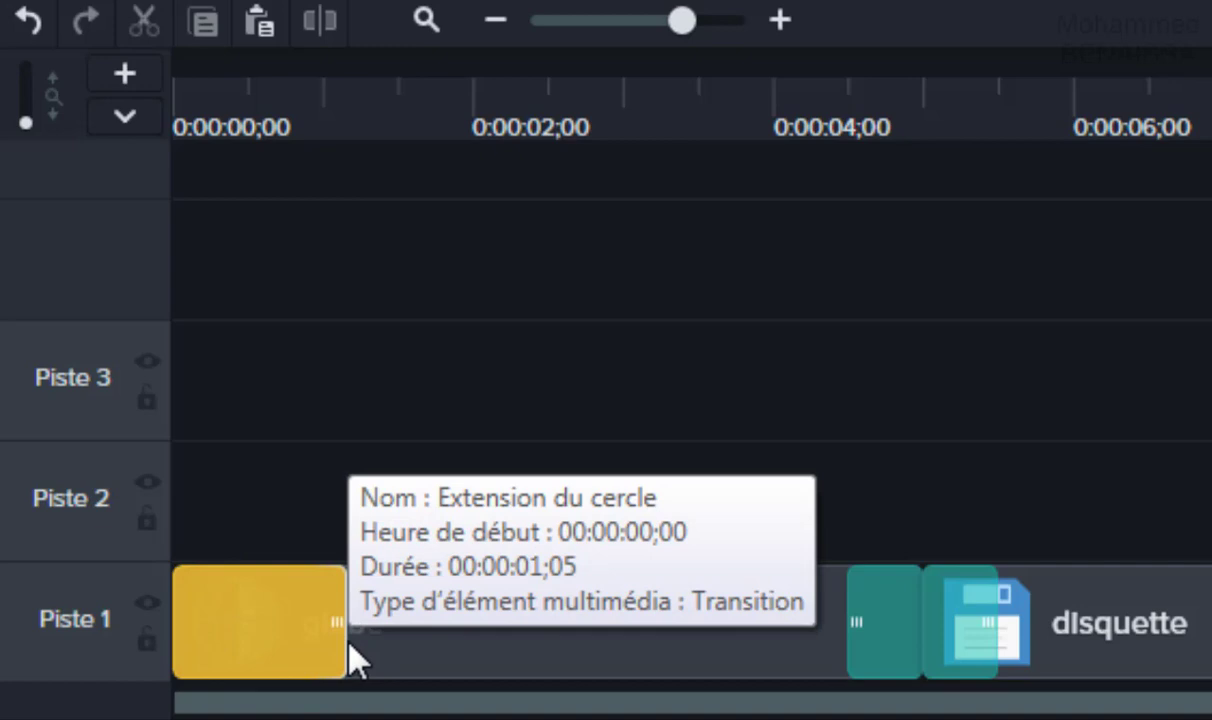
pyautogui.moveTo(344, 641); pyautogui.dragTo(450, 641)
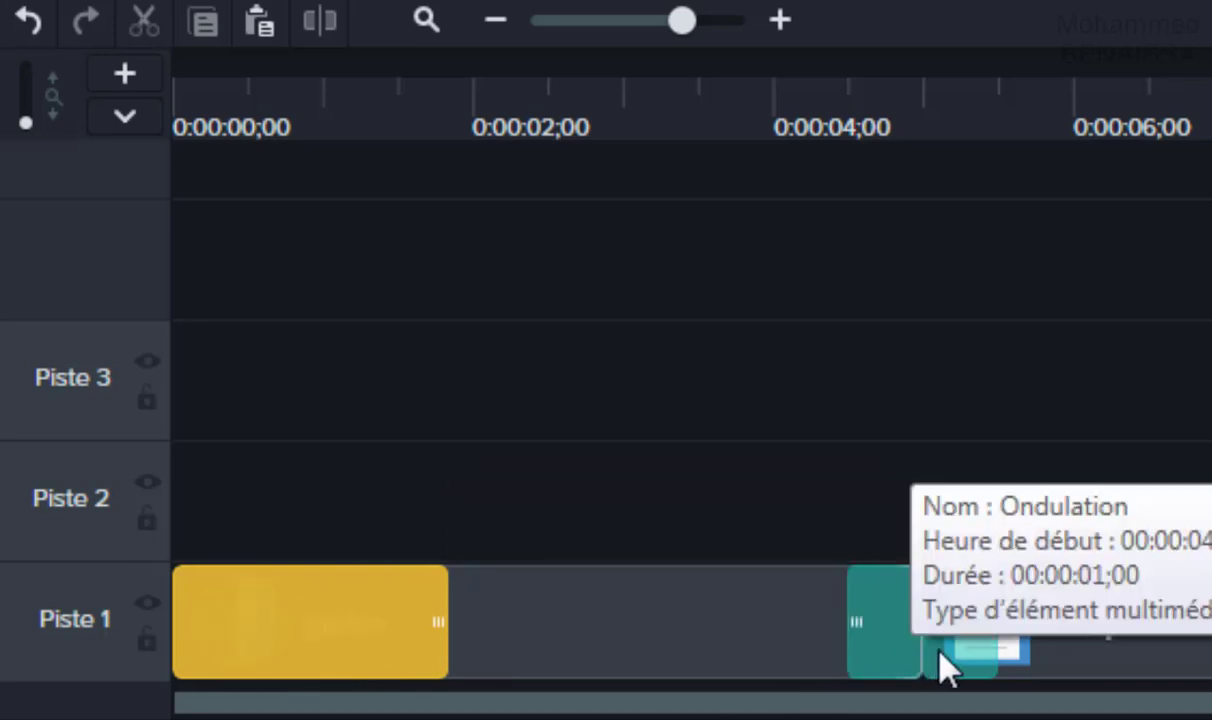
pyautogui.click(886, 630)
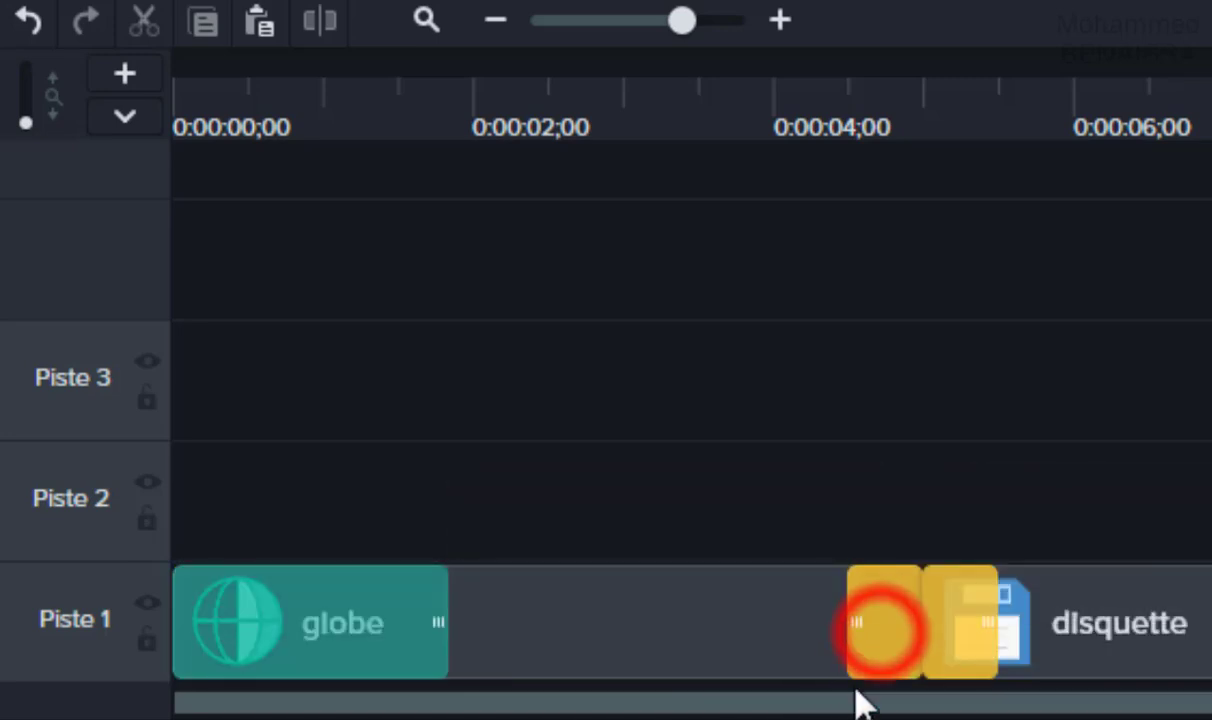
pyautogui.moveTo(841, 628); pyautogui.dragTo(788, 628)
# Rewind to the start and play the preview to check the transitions.
pyautogui.hotkey('ctrl', 'Home')
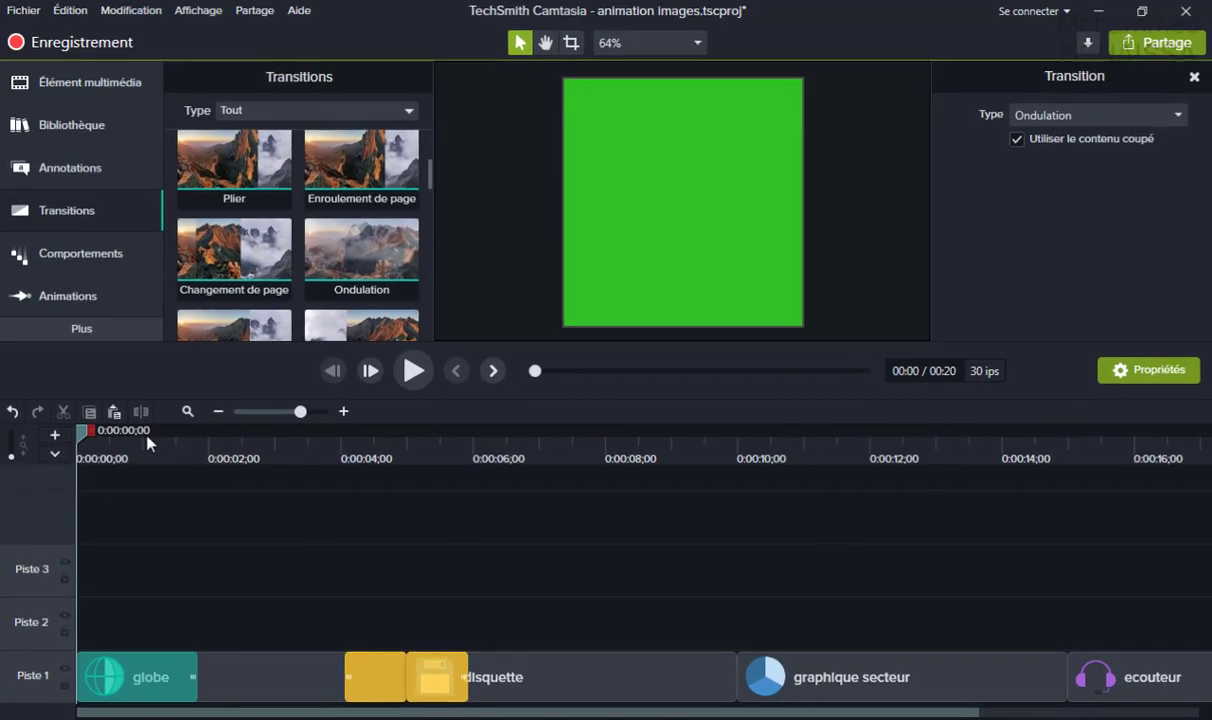
pyautogui.click(412, 373)
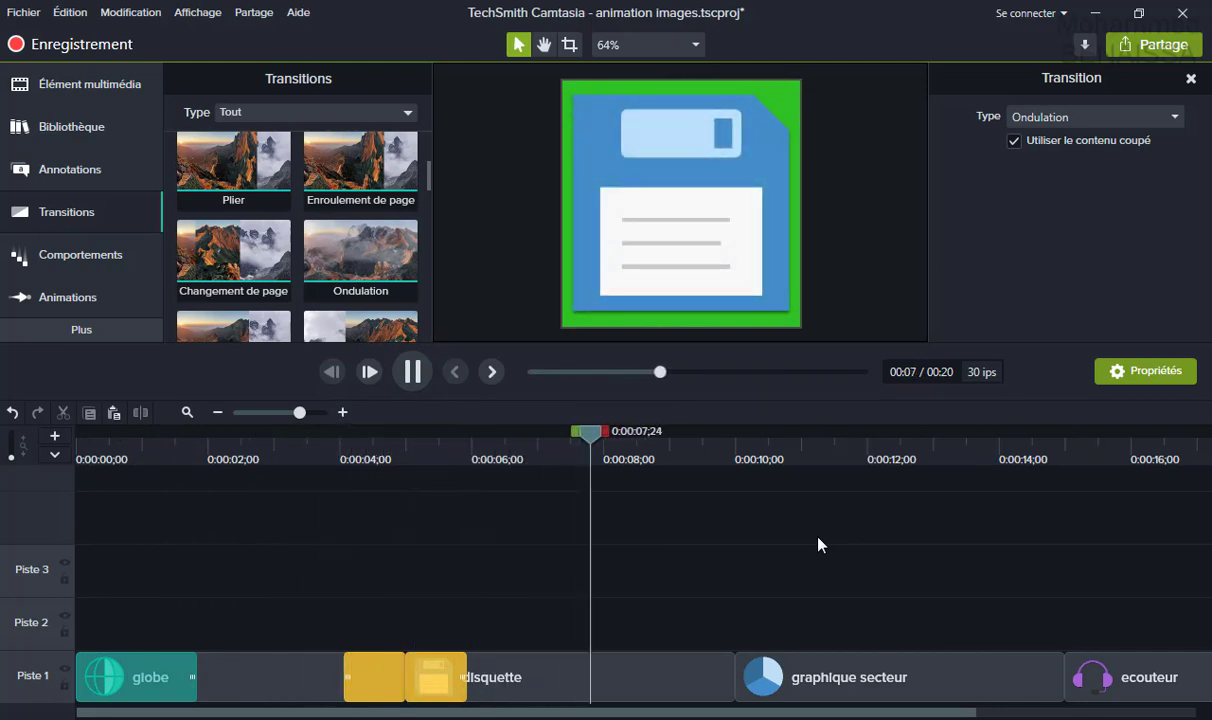
pyautogui.click(414, 374)
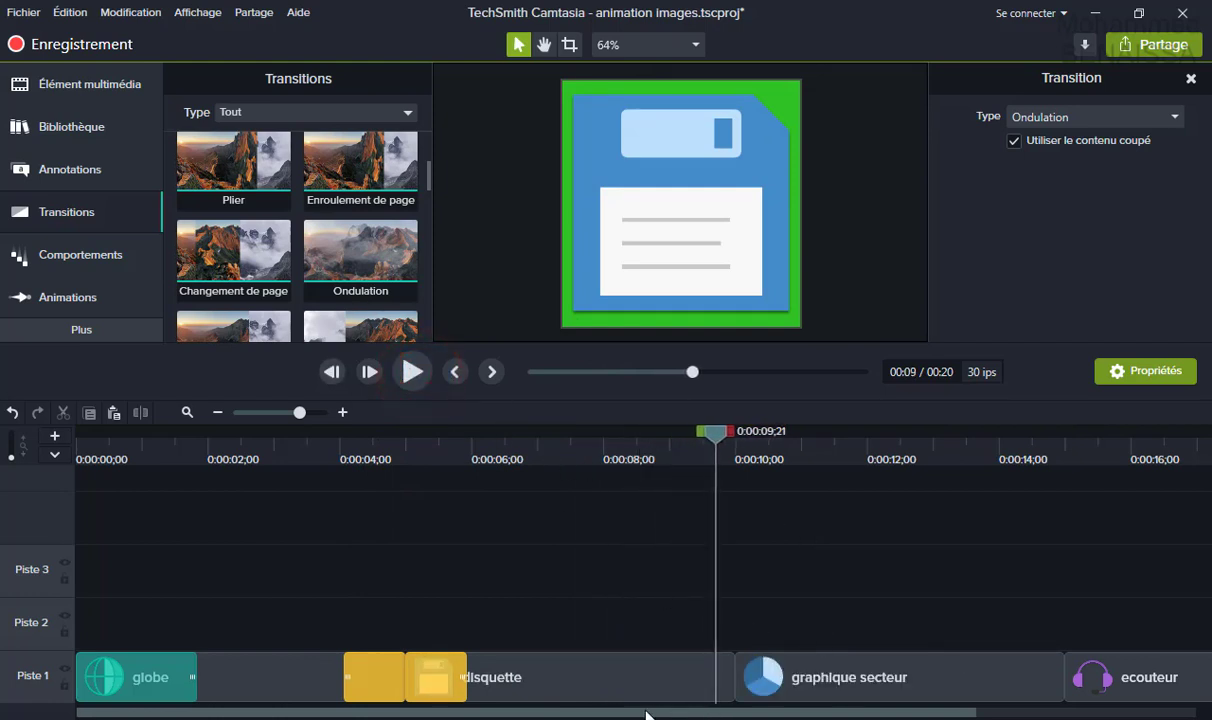
pyautogui.moveTo(660, 714); pyautogui.dragTo(714, 638)
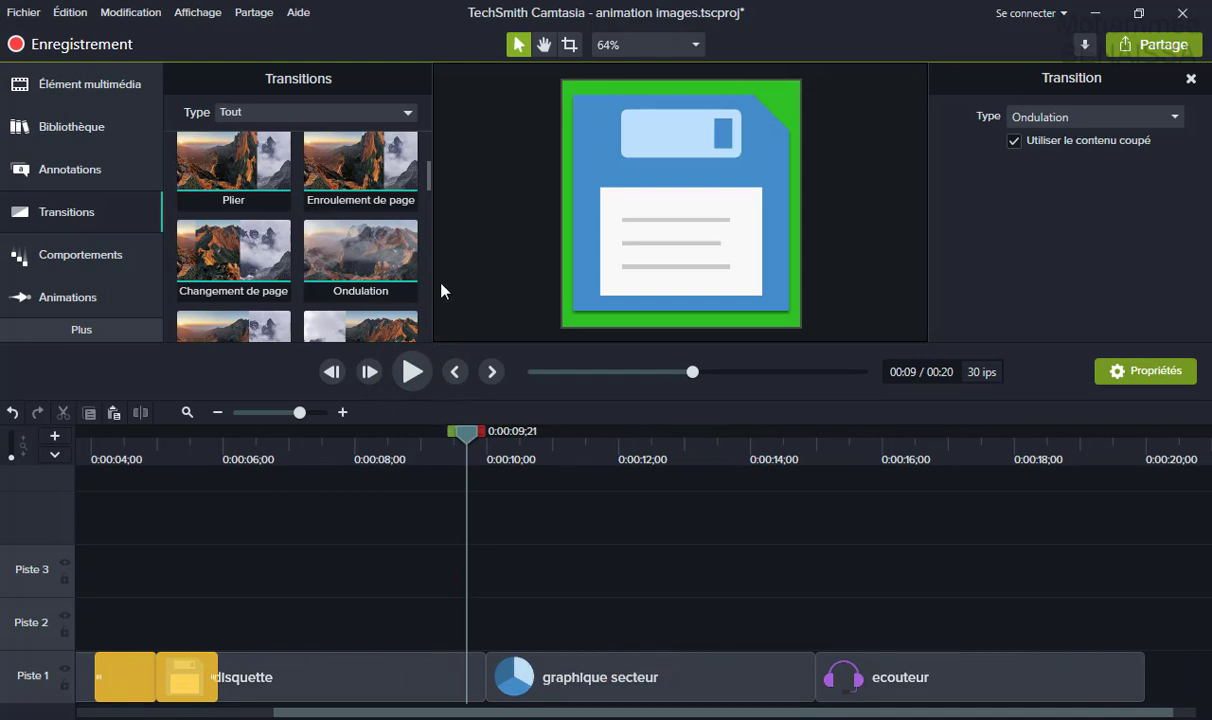
# Drop a Rotation cube transition onto the junction of the disquette and graphique secteur clips.
pyautogui.moveTo(427, 187); pyautogui.dragTo(427, 222)
pyautogui.click(247, 262)
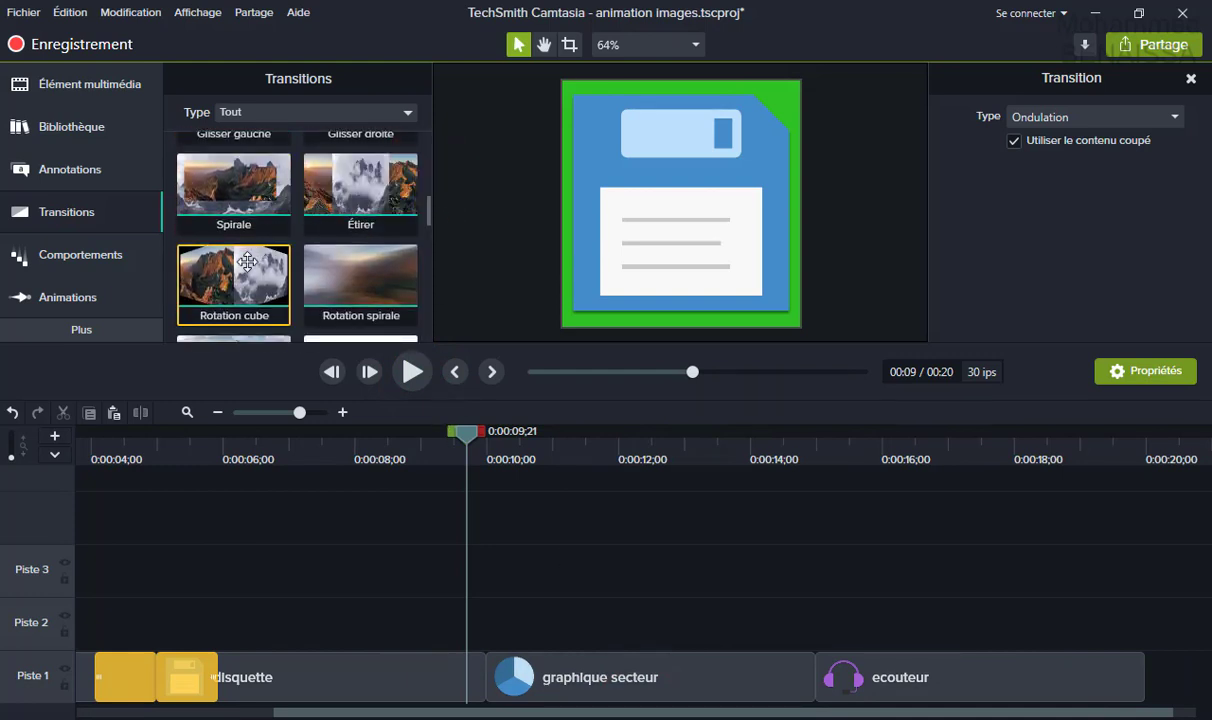
pyautogui.moveTo(240, 268); pyautogui.dragTo(494, 690)
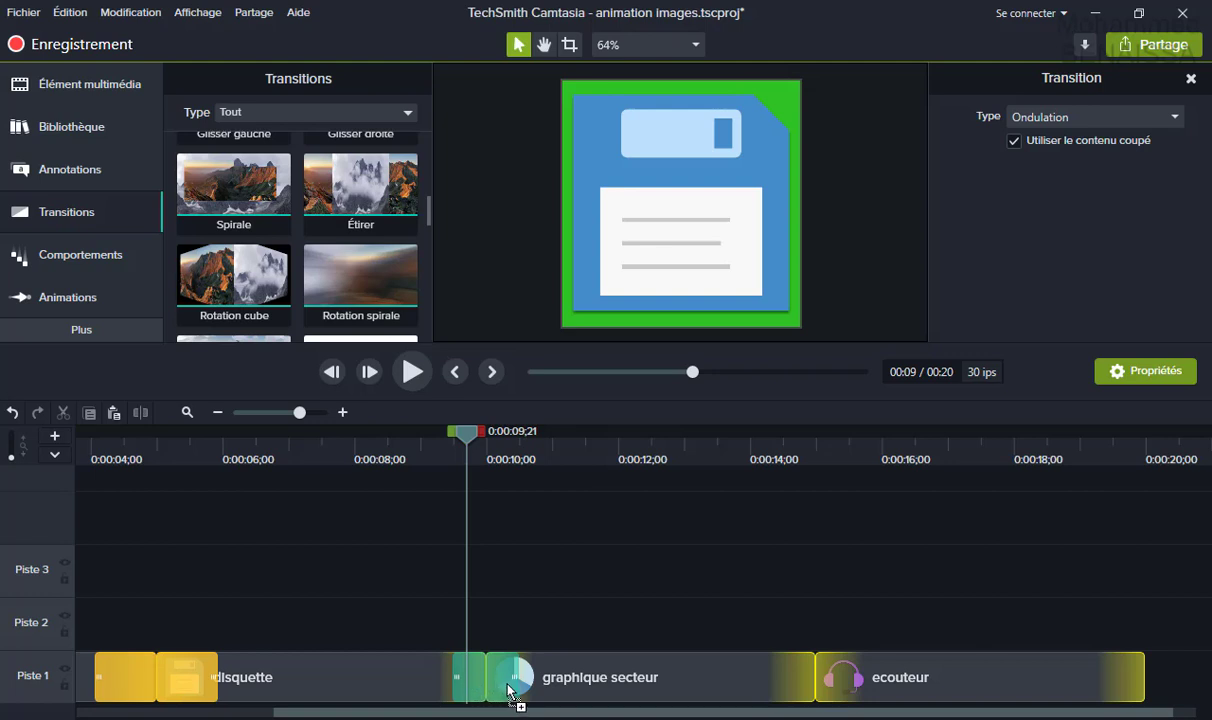
pyautogui.moveTo(509, 686); pyautogui.dragTo(512, 695)
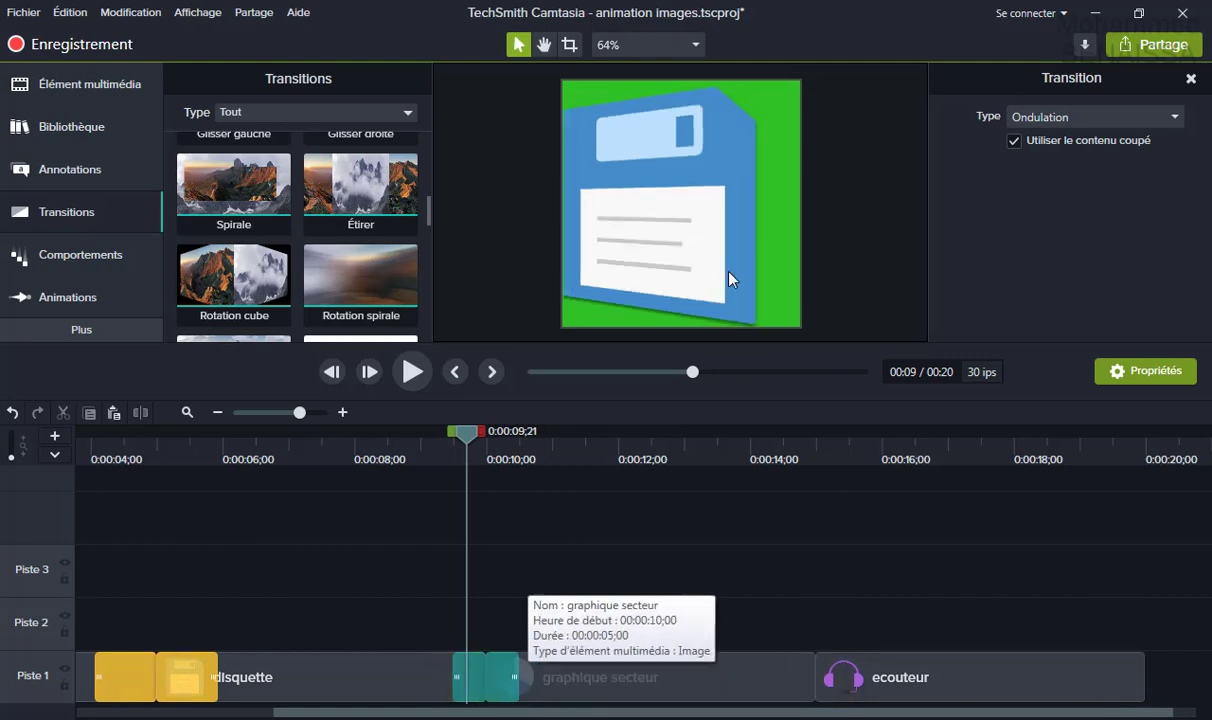
# Rewind the playhead to 0:00 and save the project.
pyautogui.moveTo(395, 431); pyautogui.dragTo(0, 487)
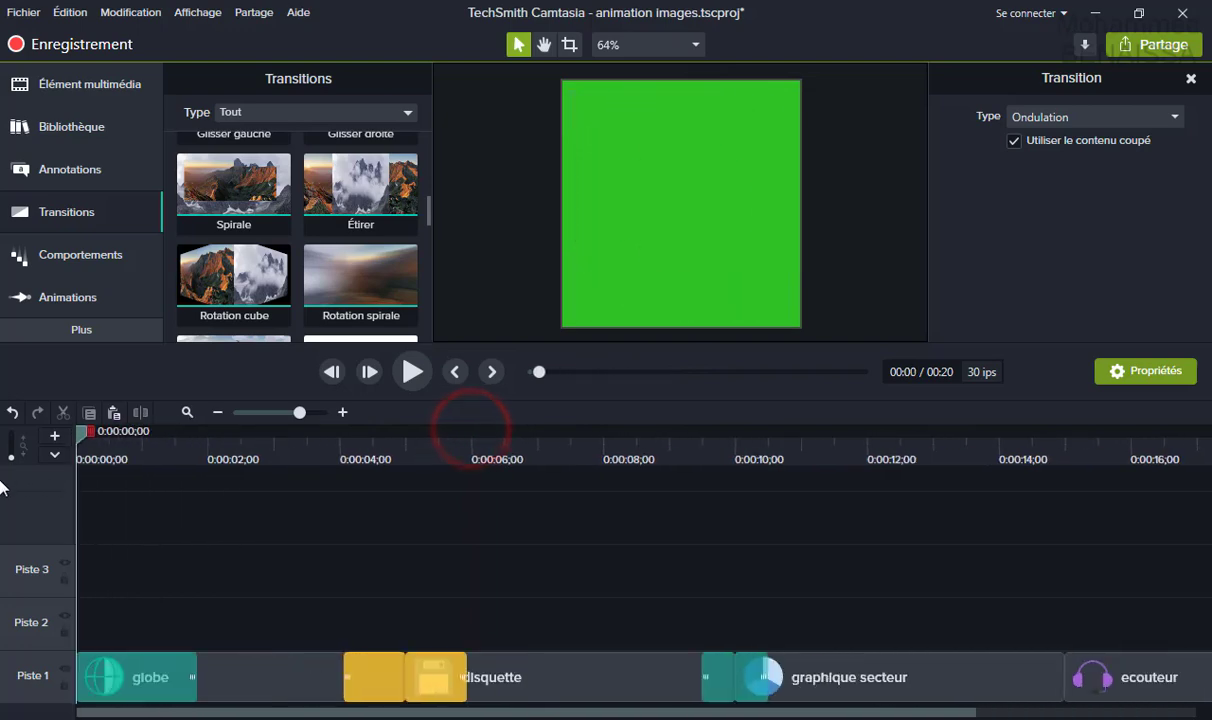
pyautogui.click(17, 15)
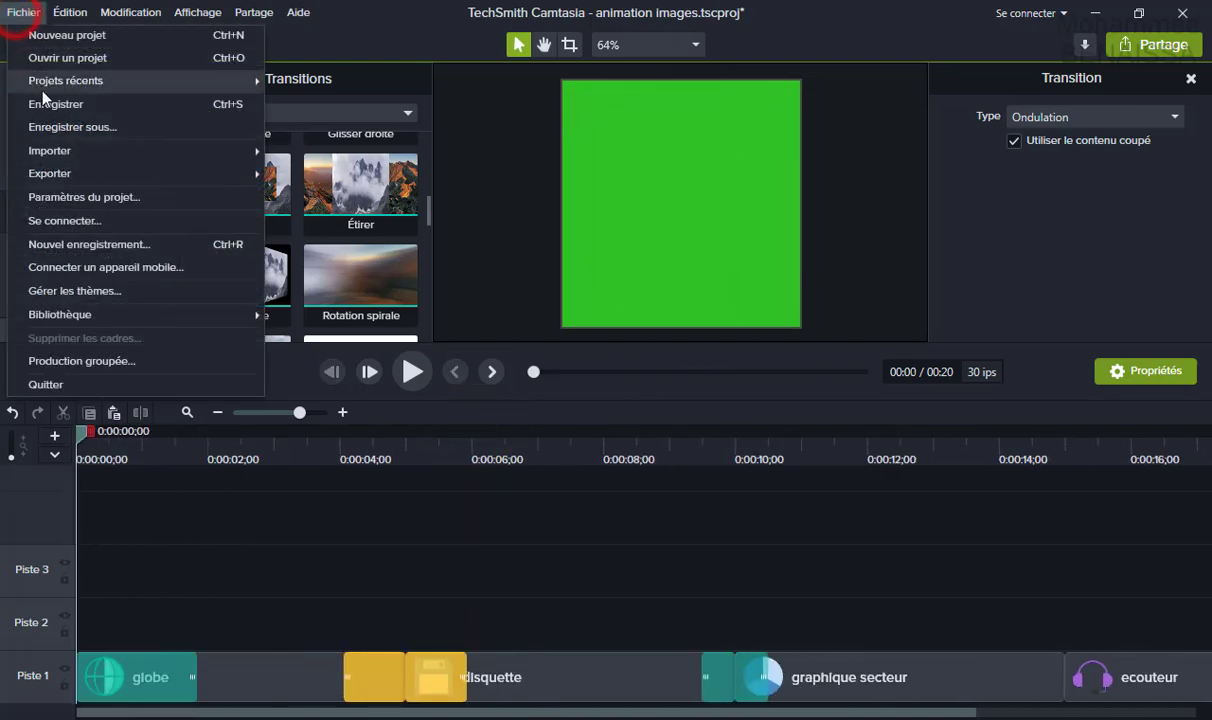
pyautogui.click(55, 103)
# Play the video through the Rotation cube change, pause at 00:13, and deselect the transition.
pyautogui.click(410, 371)
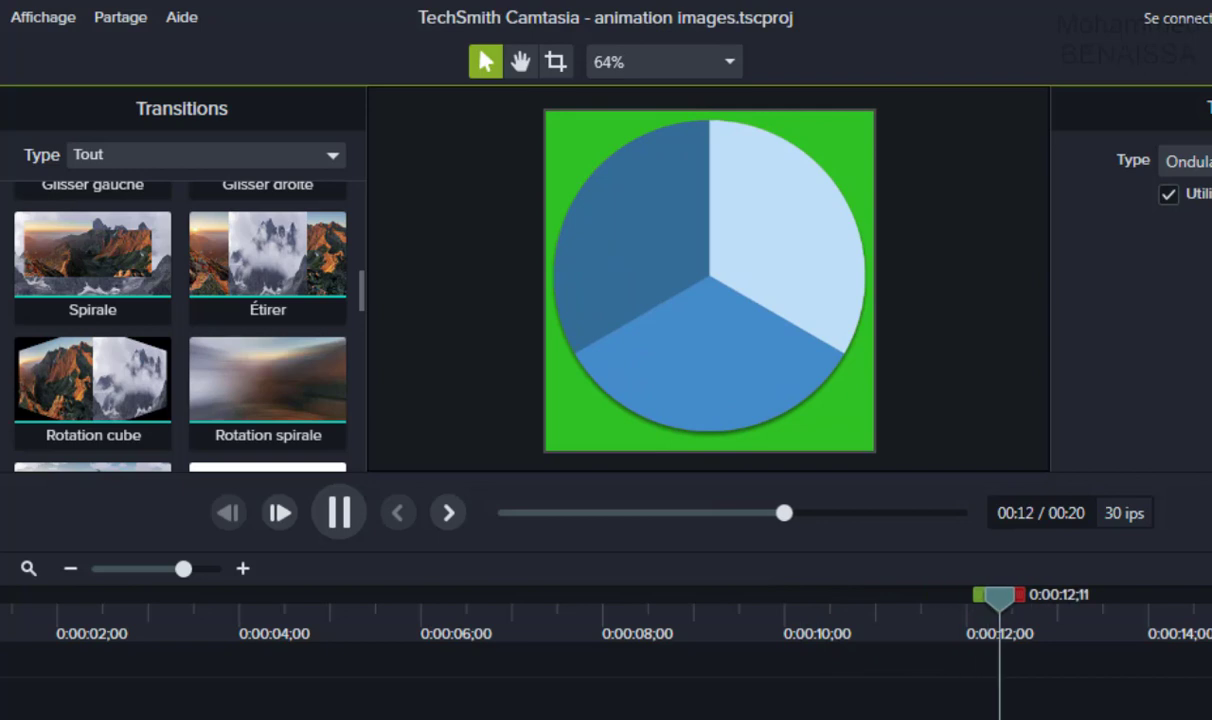
pyautogui.click(364, 528)
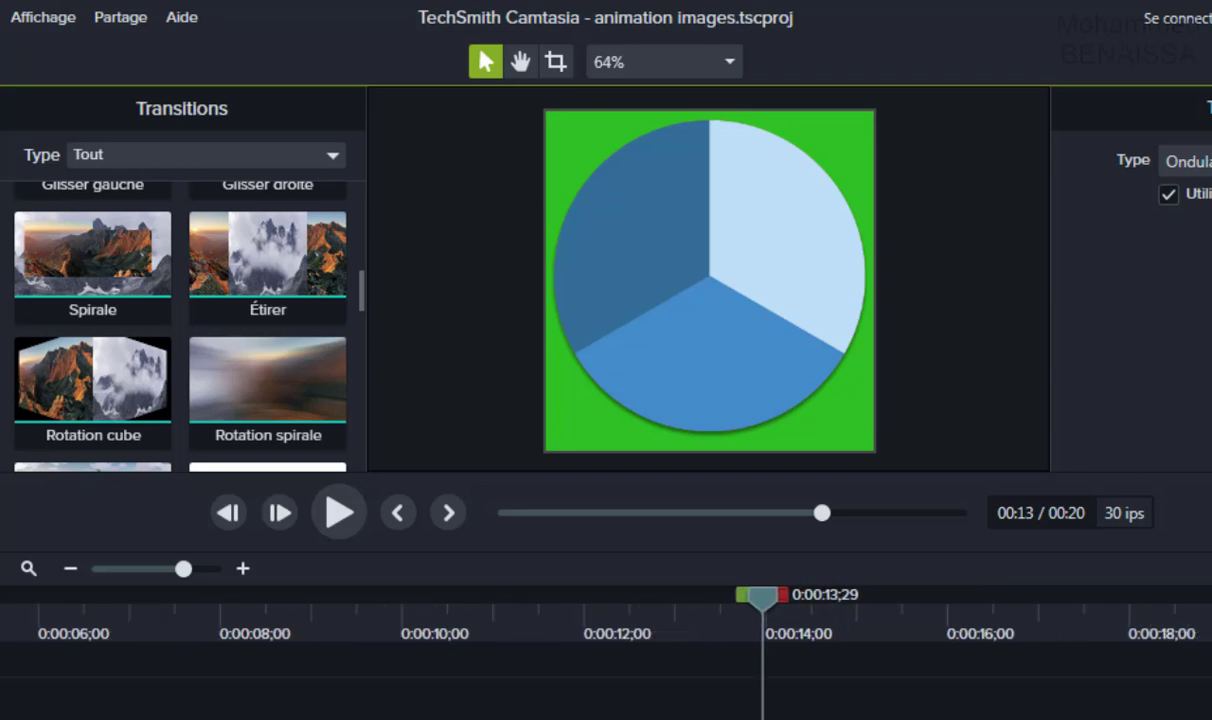
pyautogui.press('Escape')
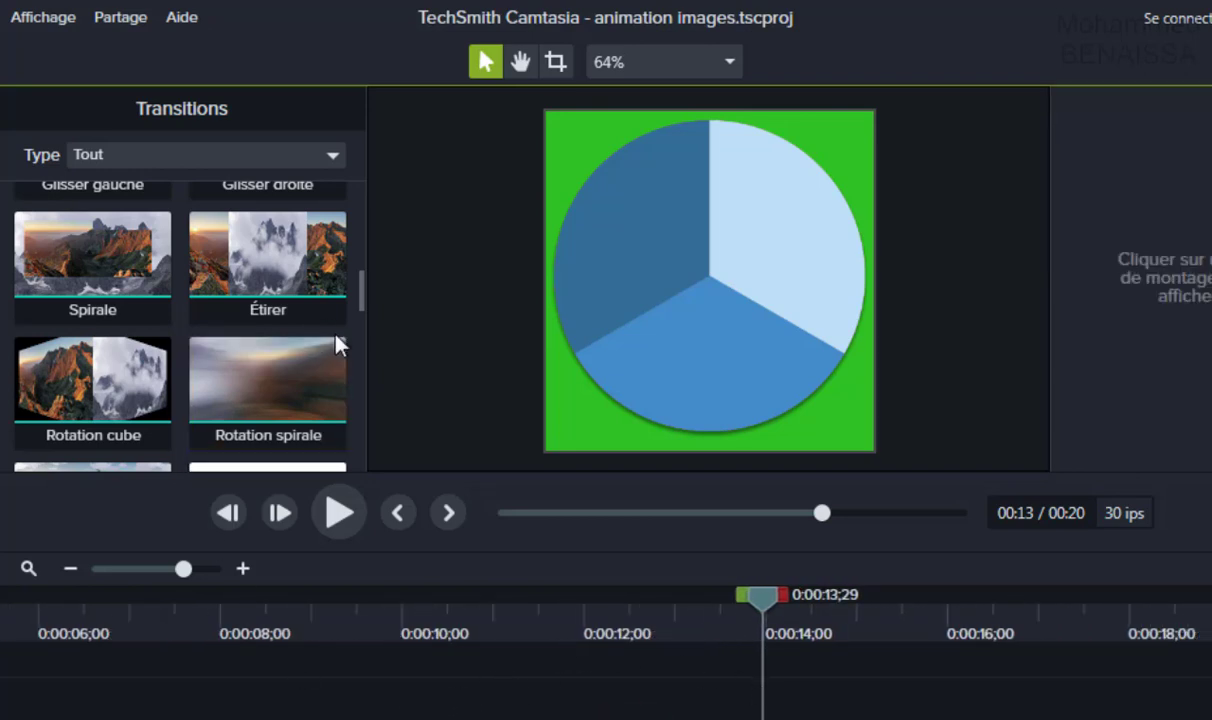
pyautogui.scroll(-1, 338, 344)
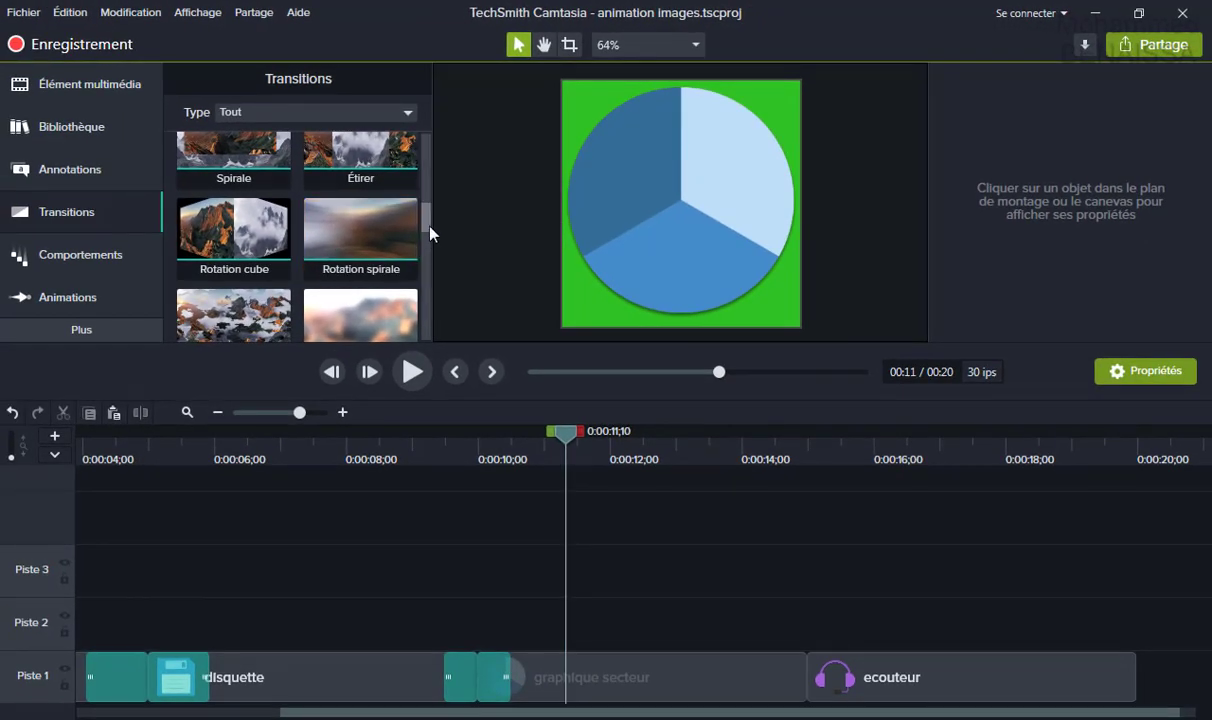
# Add a Pixelisation transition between the graphique secteur and ecouteur clips.
pyautogui.moveTo(430, 233); pyautogui.dragTo(421, 265)
pyautogui.click(222, 190)
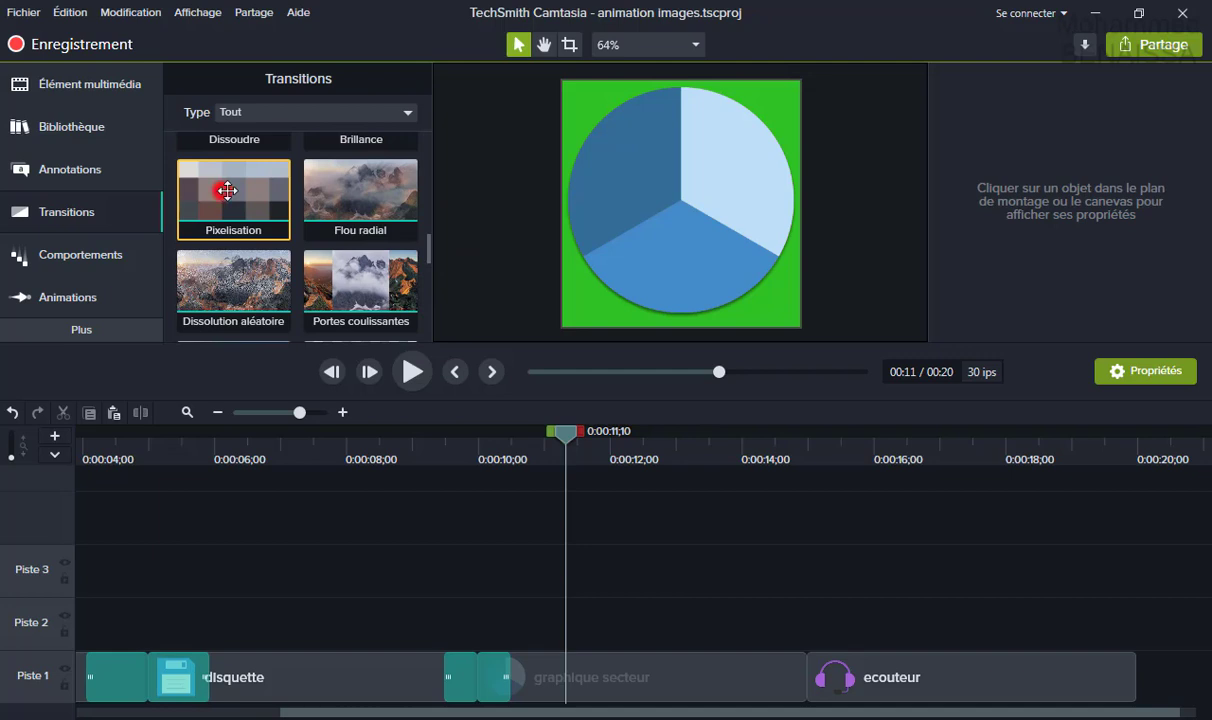
pyautogui.moveTo(228, 190); pyautogui.dragTo(812, 692)
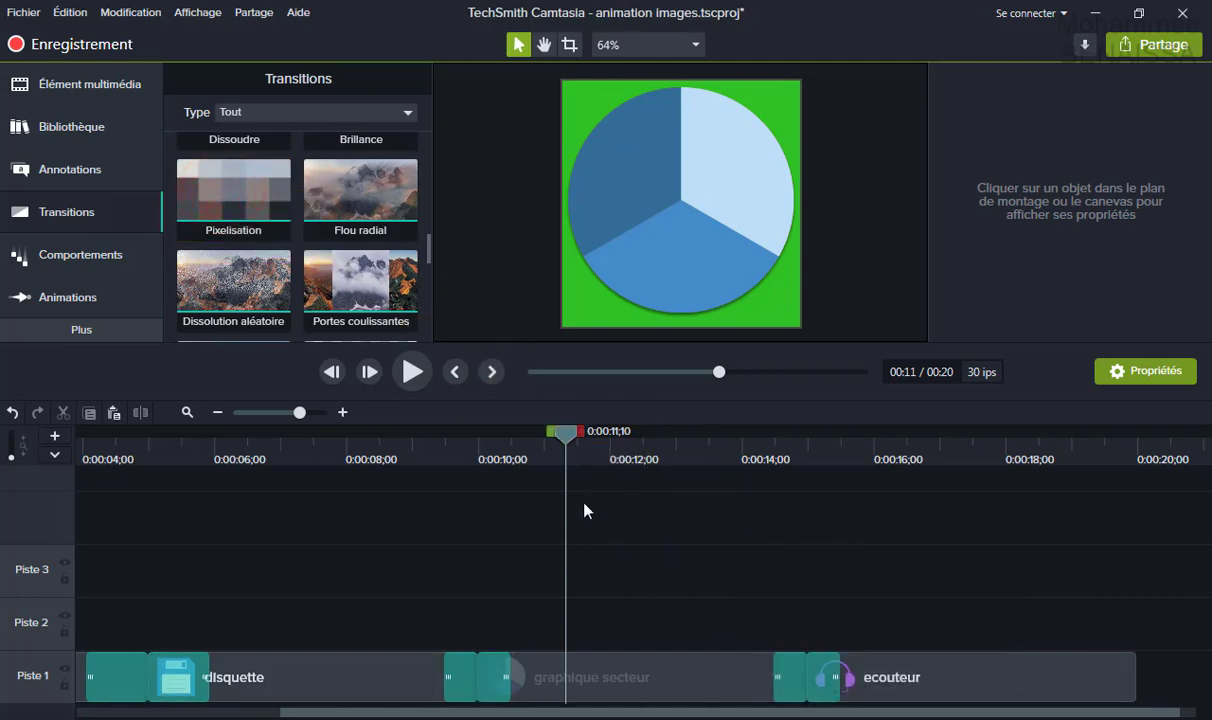
# Rewind the playhead to 0:00 and save the project.
pyautogui.moveTo(568, 438); pyautogui.dragTo(22, 462)
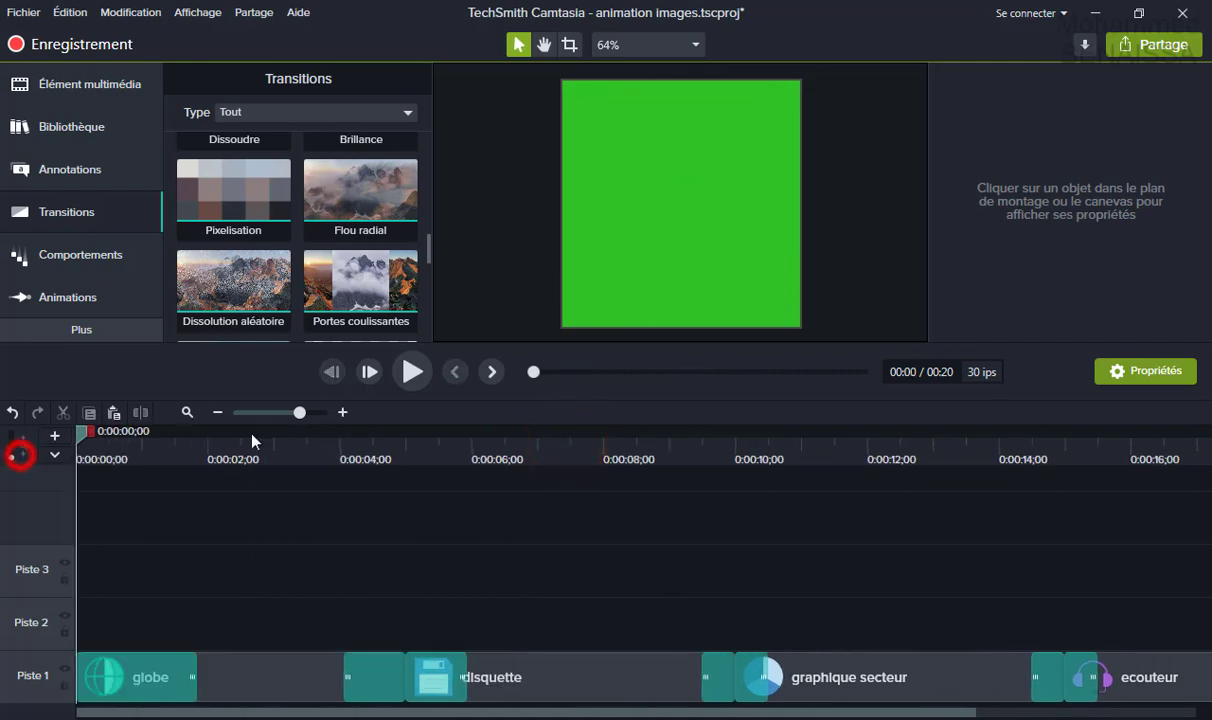
pyautogui.click(24, 12)
pyautogui.click(40, 101)
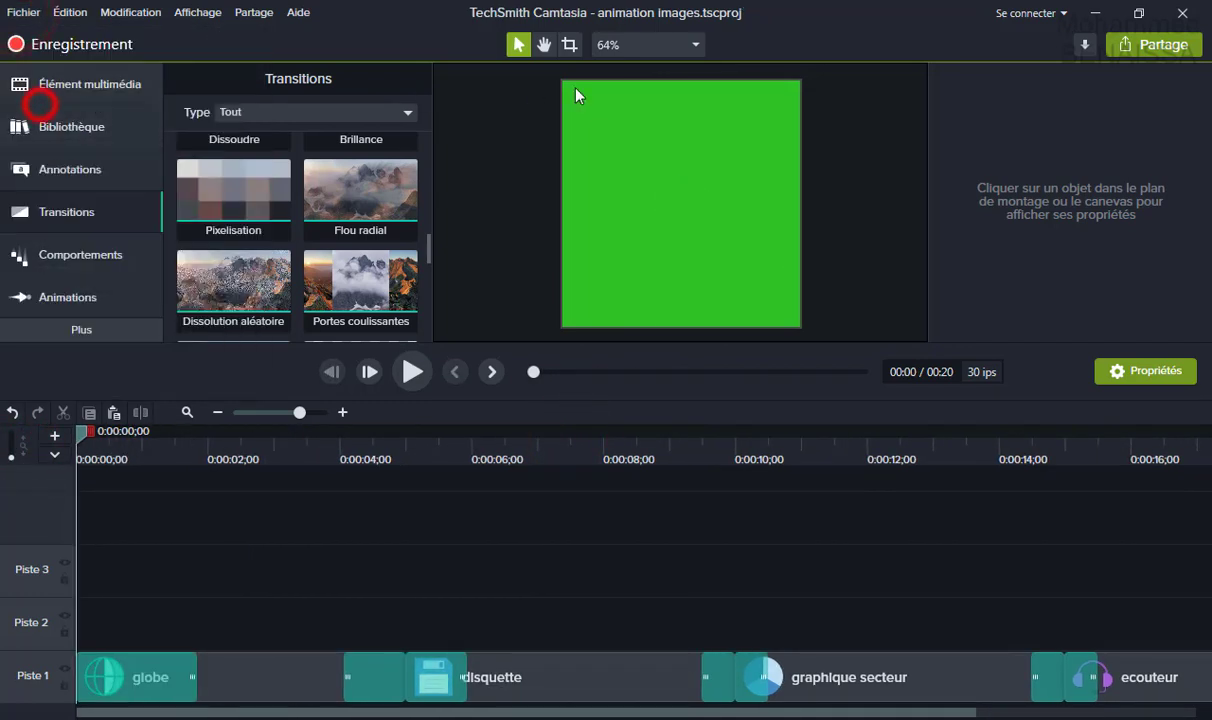
pyautogui.click(665, 45)
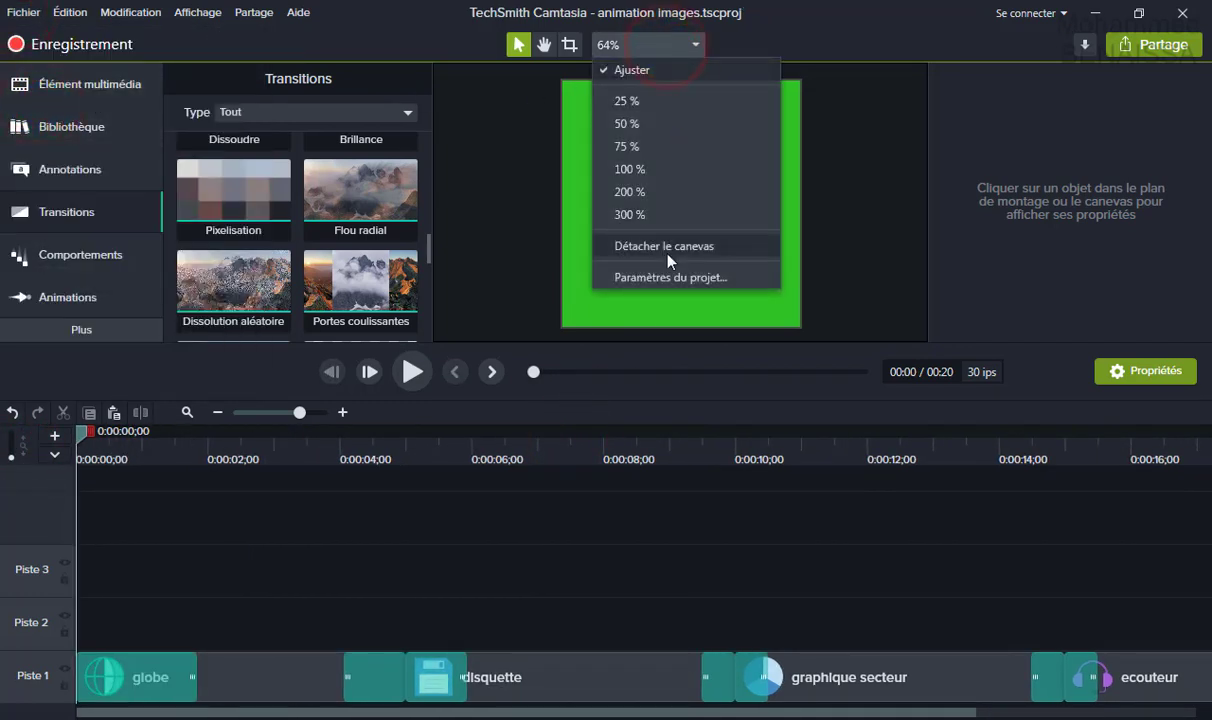
pyautogui.click(667, 248)
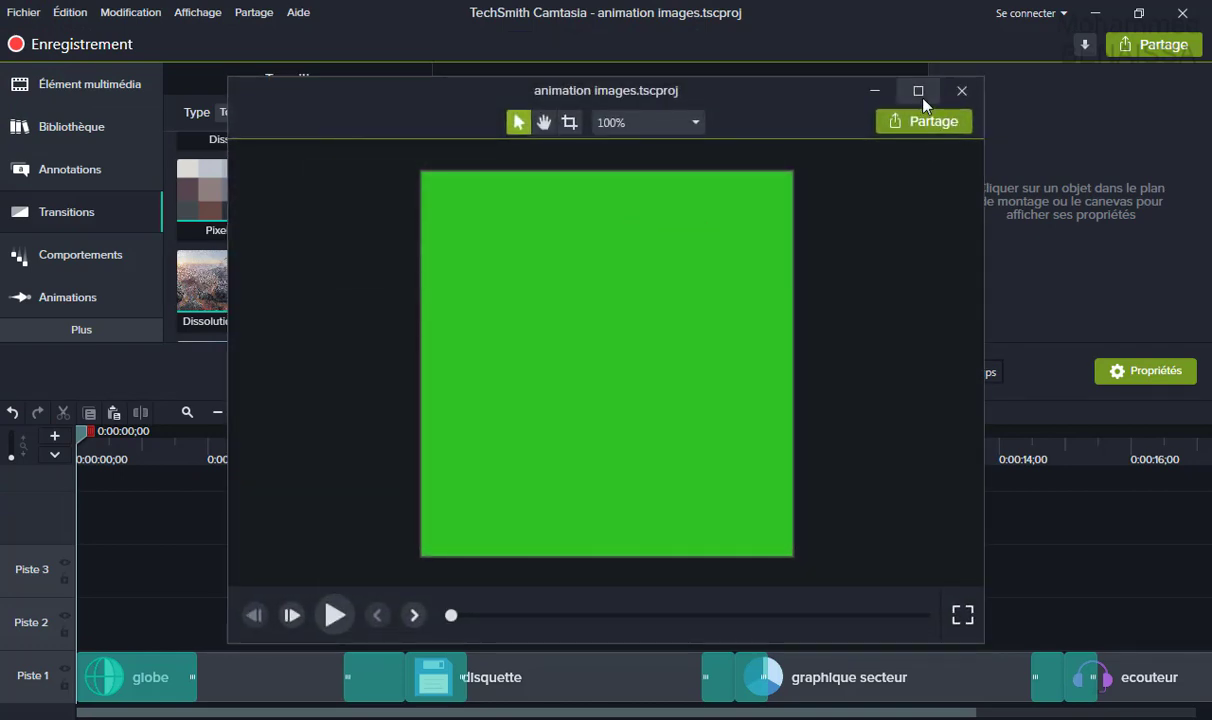
pyautogui.click(920, 92)
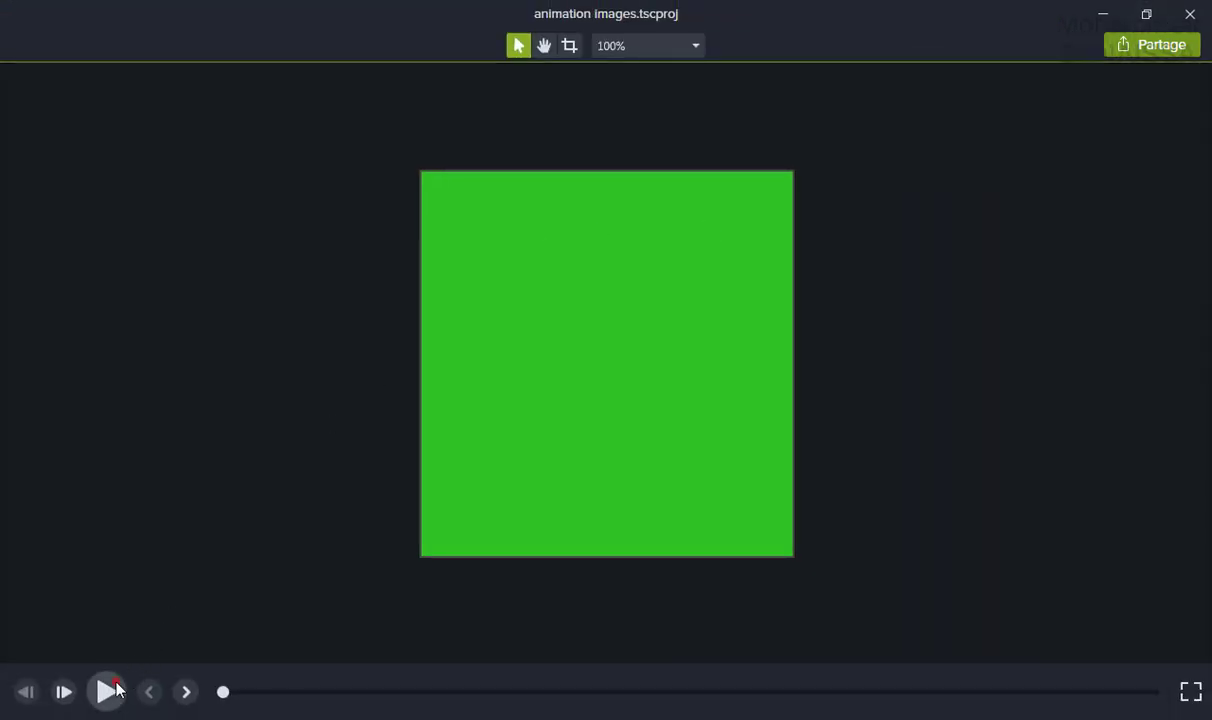
pyautogui.click(110, 691)
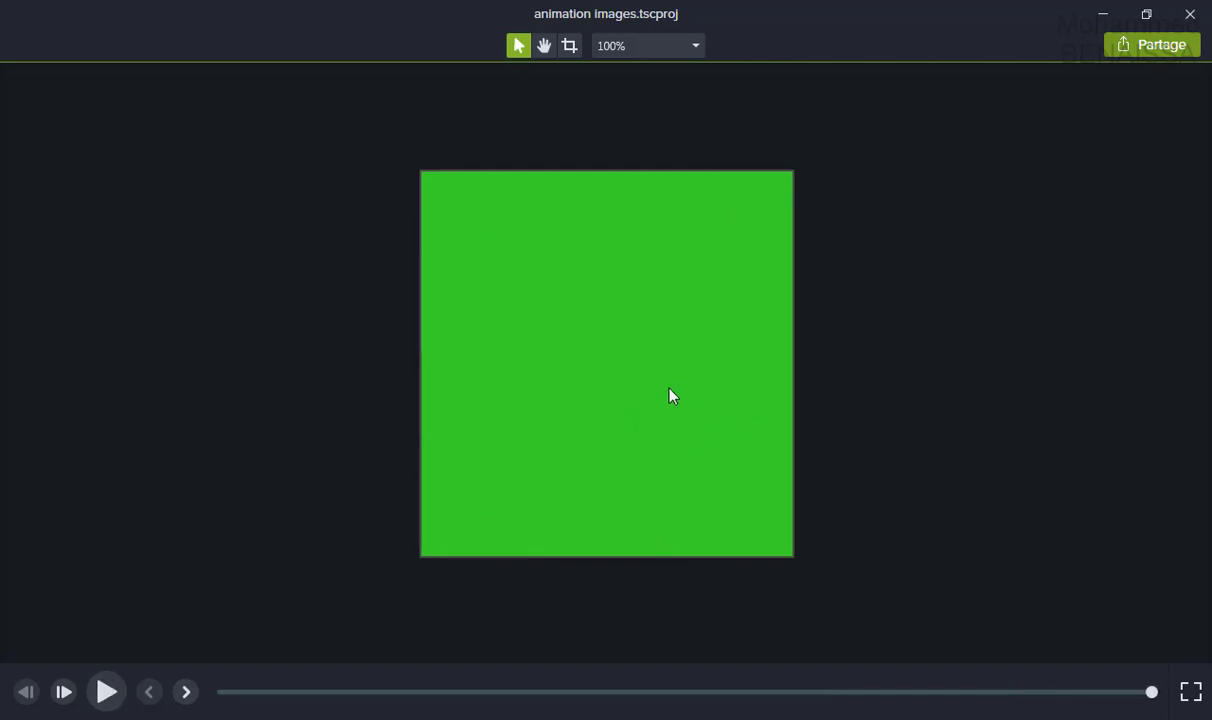
pyautogui.click(1188, 15)
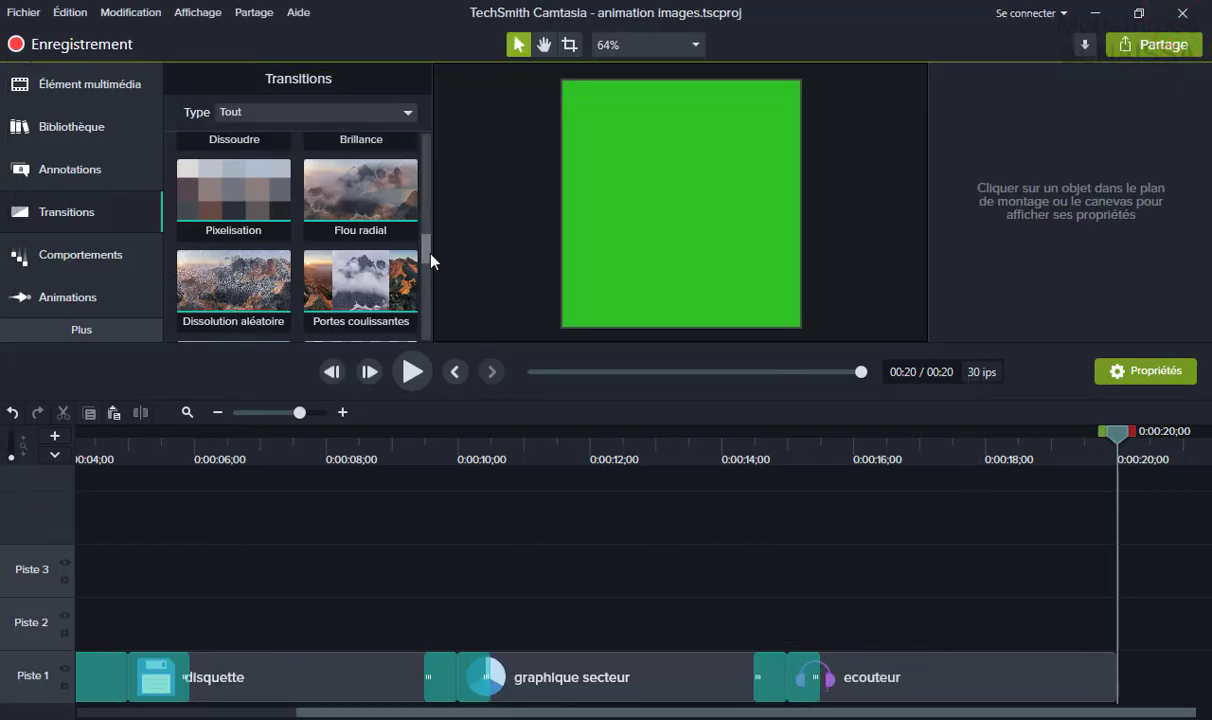
# Drop Damier onto the end of the ecouteur clip, scrub back to about 14 s, and play the ending.
pyautogui.moveTo(430, 255); pyautogui.dragTo(425, 283)
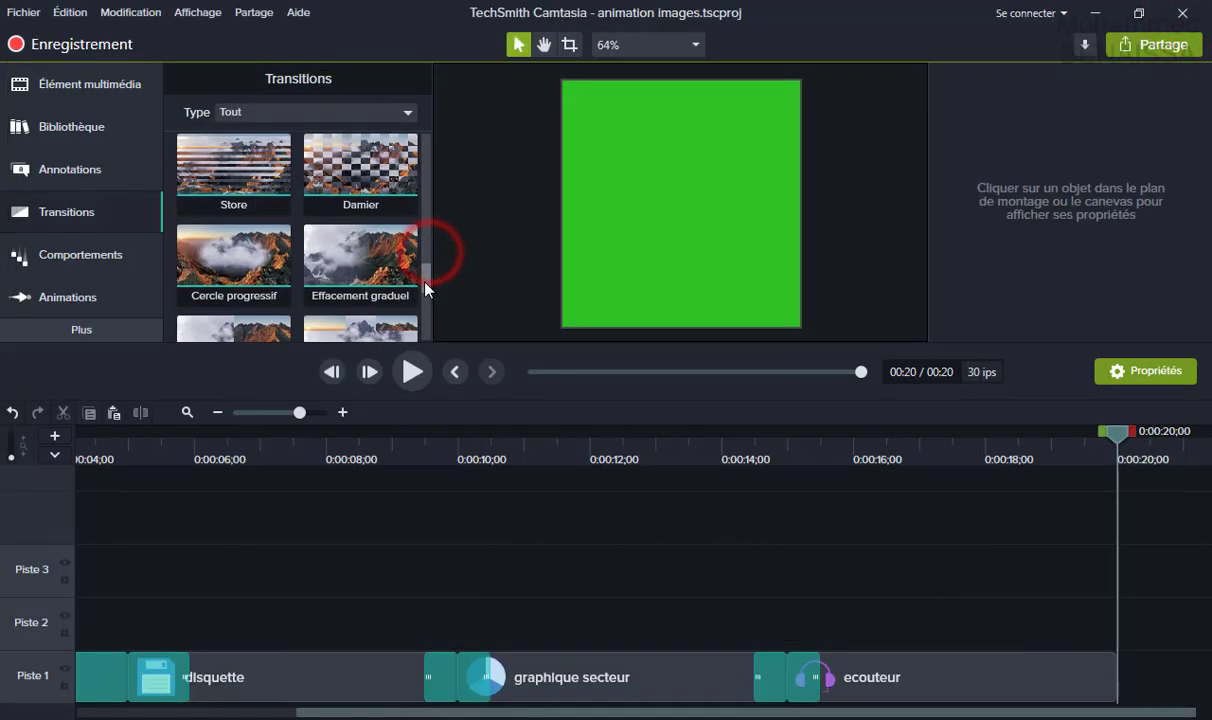
pyautogui.click(351, 164)
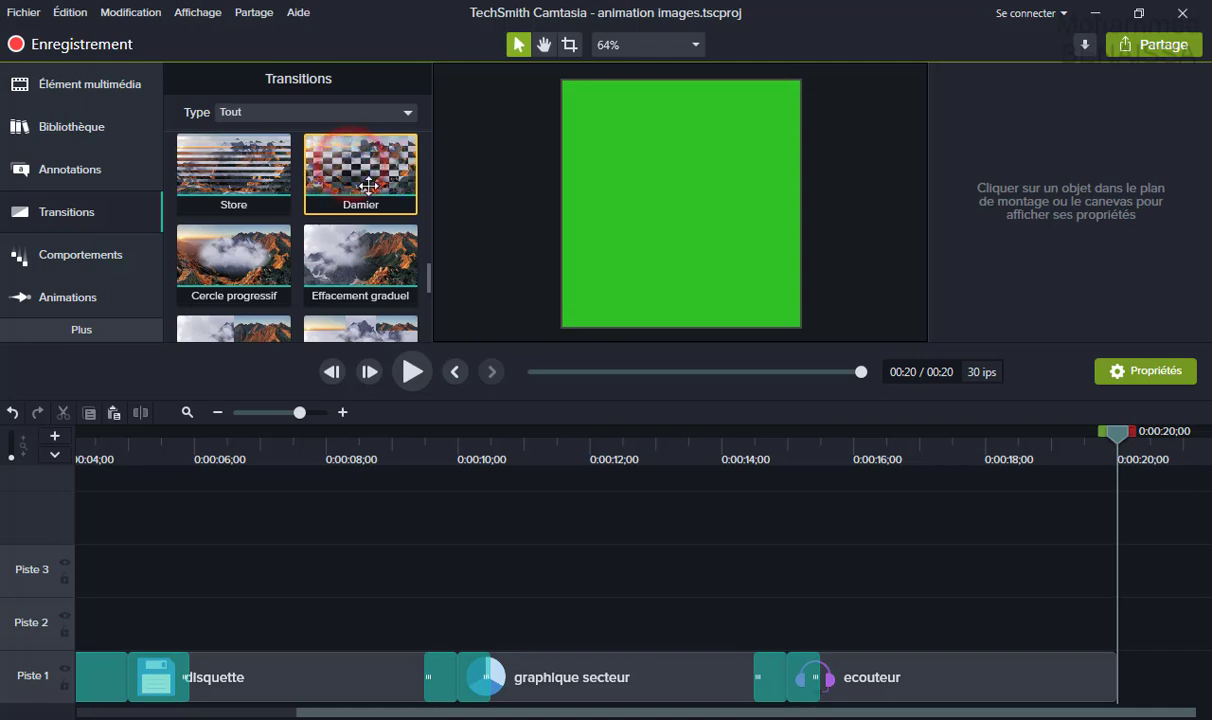
pyautogui.moveTo(368, 185); pyautogui.dragTo(1113, 690)
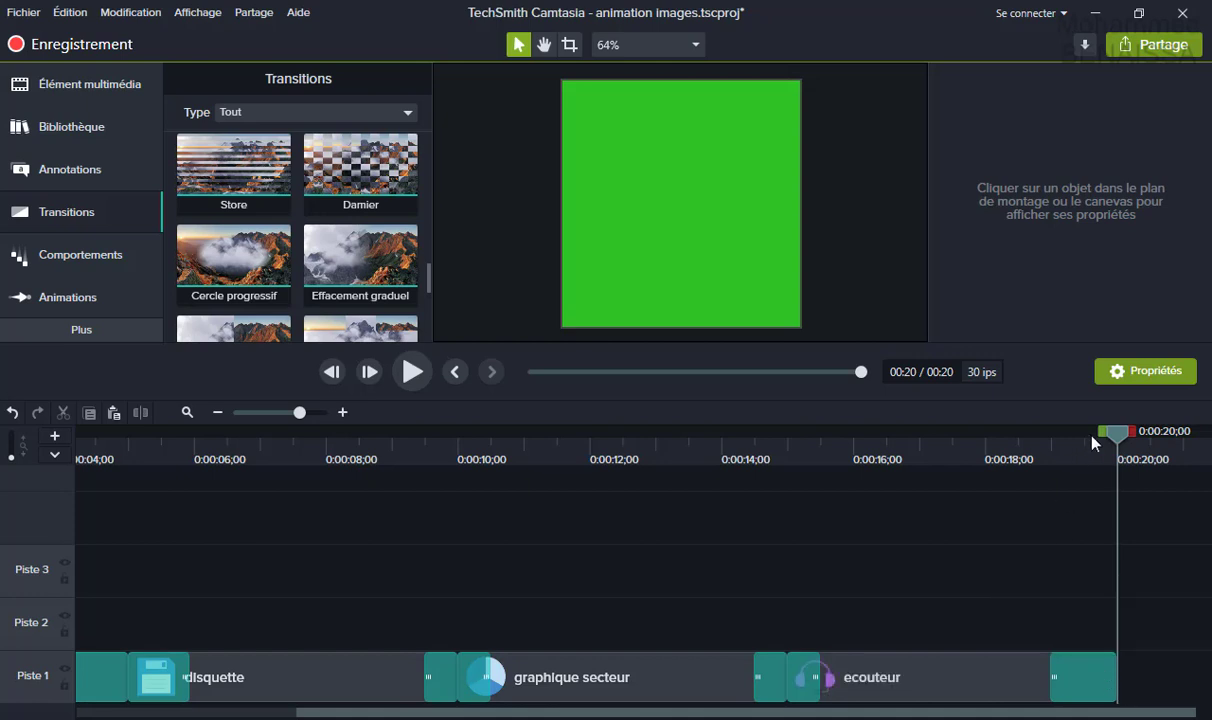
pyautogui.moveTo(1111, 436); pyautogui.dragTo(615, 547)
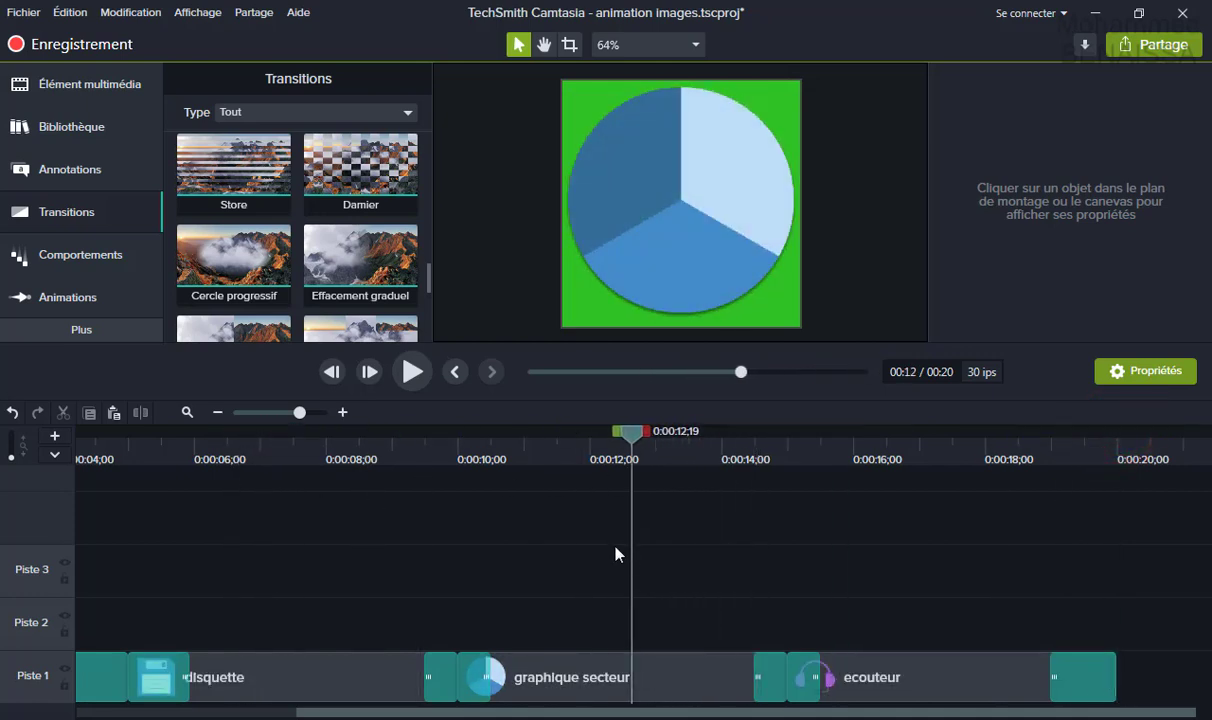
pyautogui.click(416, 376)
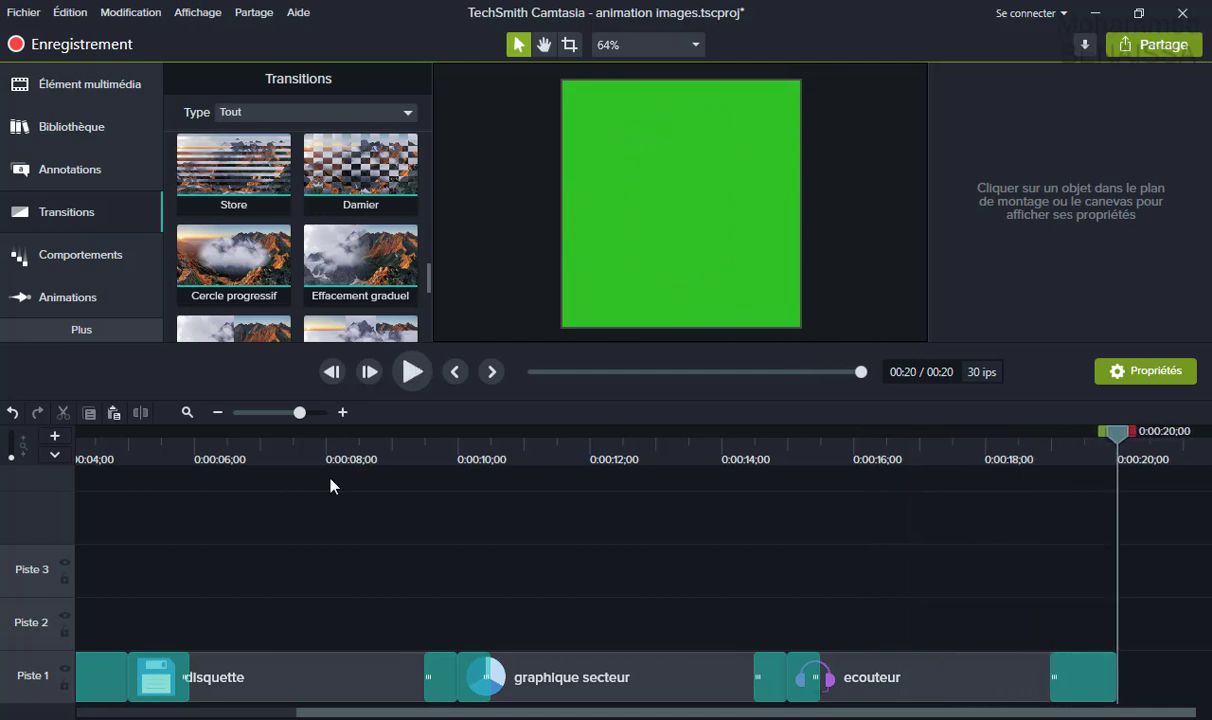
# Save the project via Fichier > Enregistrer and scroll the timeline back to its start.
pyautogui.click(22, 12)
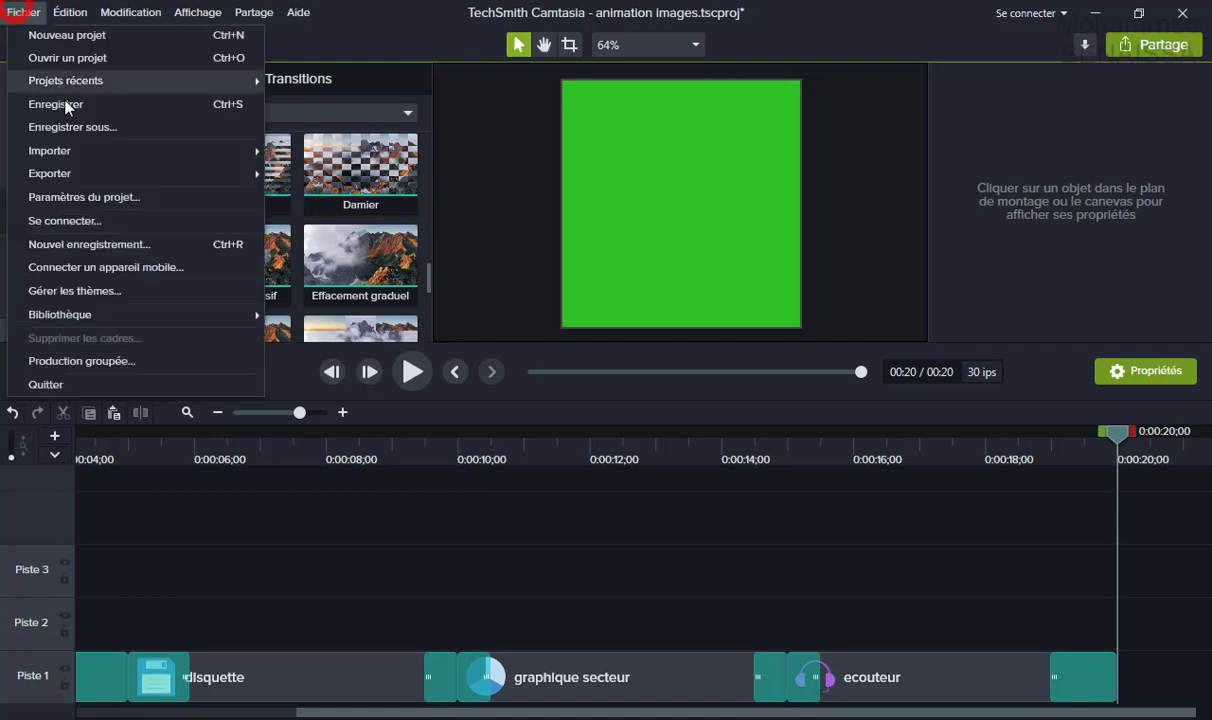
pyautogui.click(71, 104)
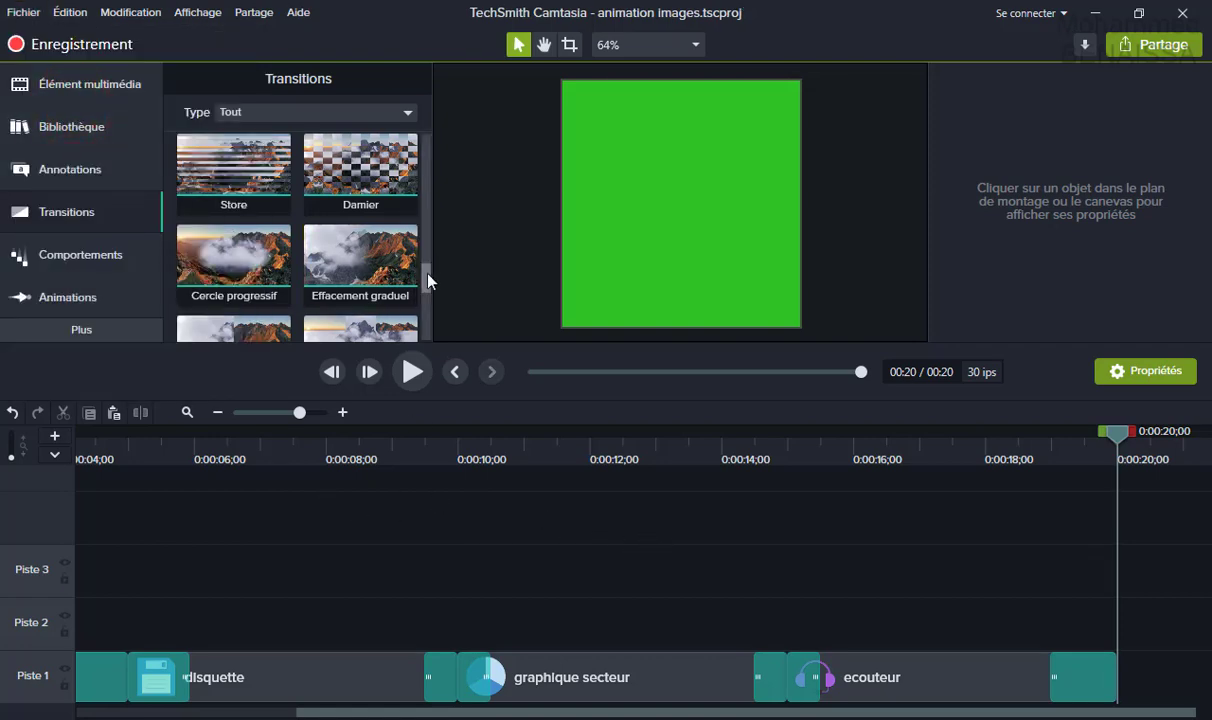
pyautogui.moveTo(427, 266); pyautogui.dragTo(419, 346)
pyautogui.scroll(-1, 380, 170)
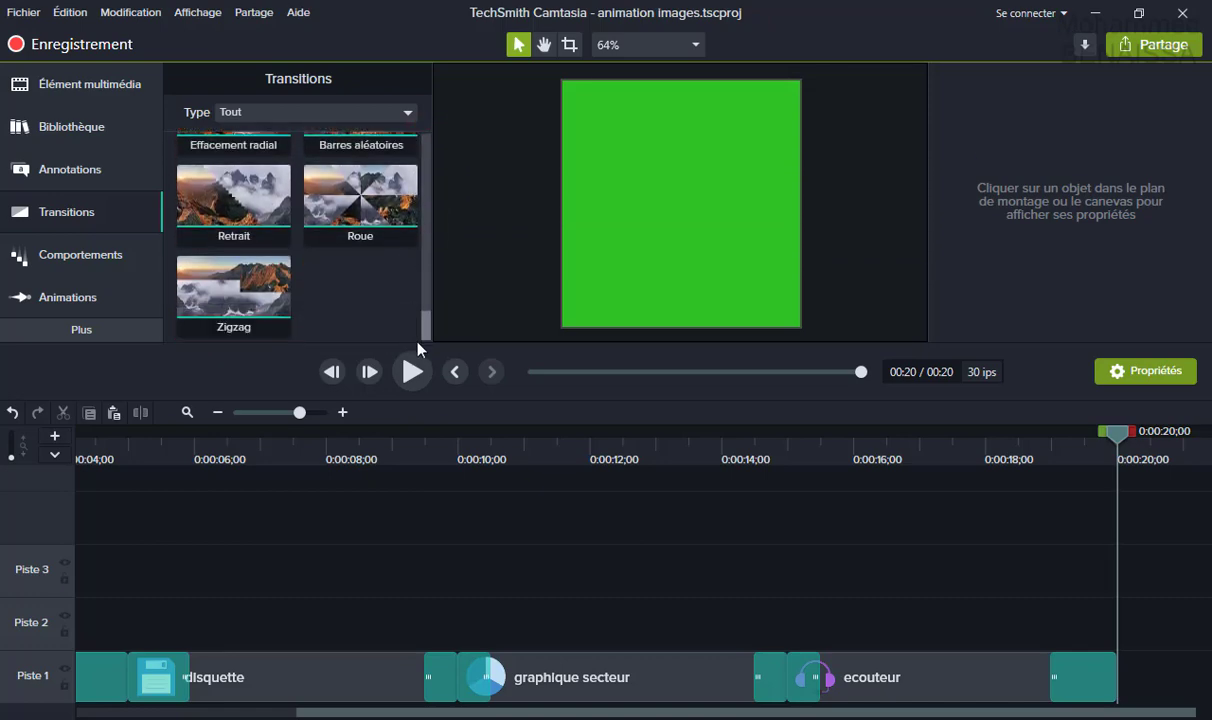
pyautogui.click(308, 712)
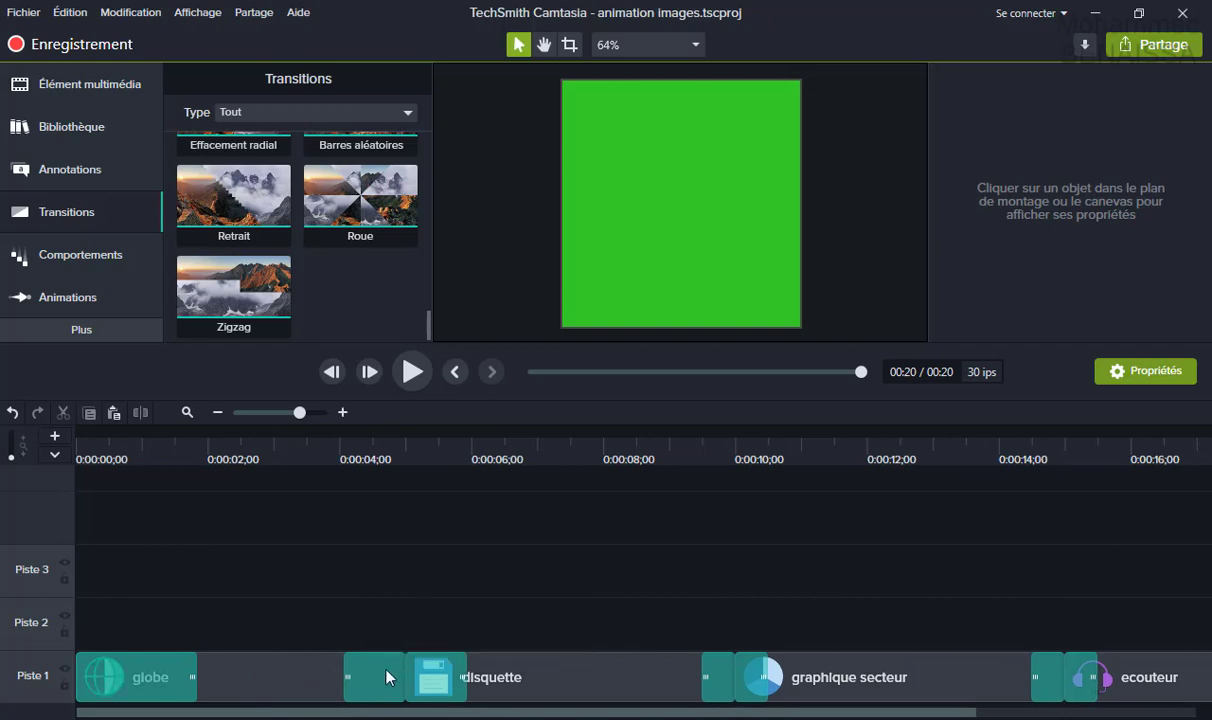
# Delete the Ondulation transition between globe and disquette, then select the disquette and graphique secteur clips.
pyautogui.click(388, 677)
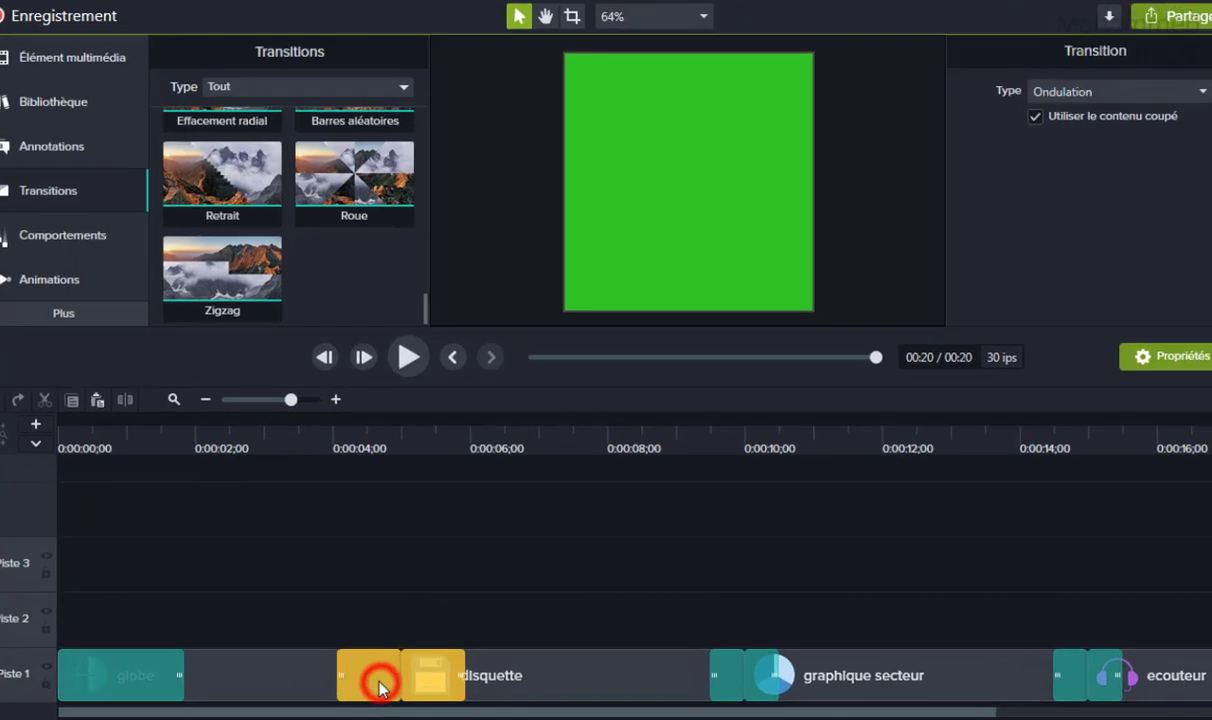
pyautogui.click(371, 686)
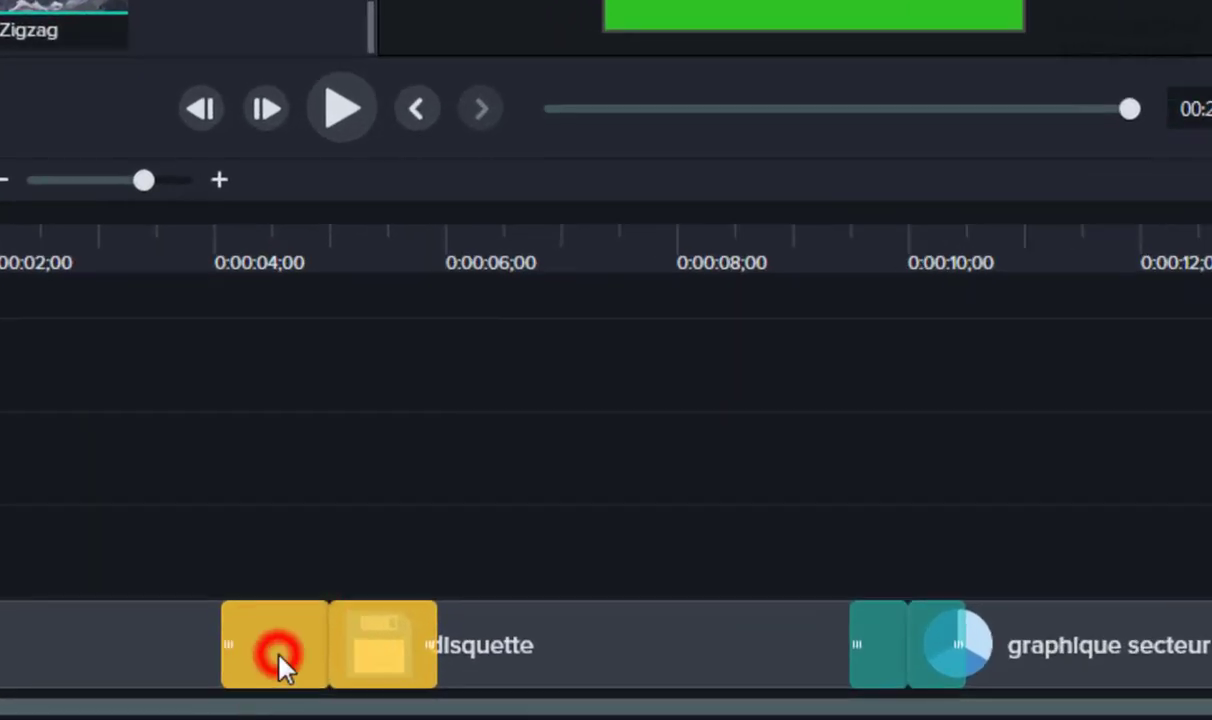
pyautogui.click(384, 660)
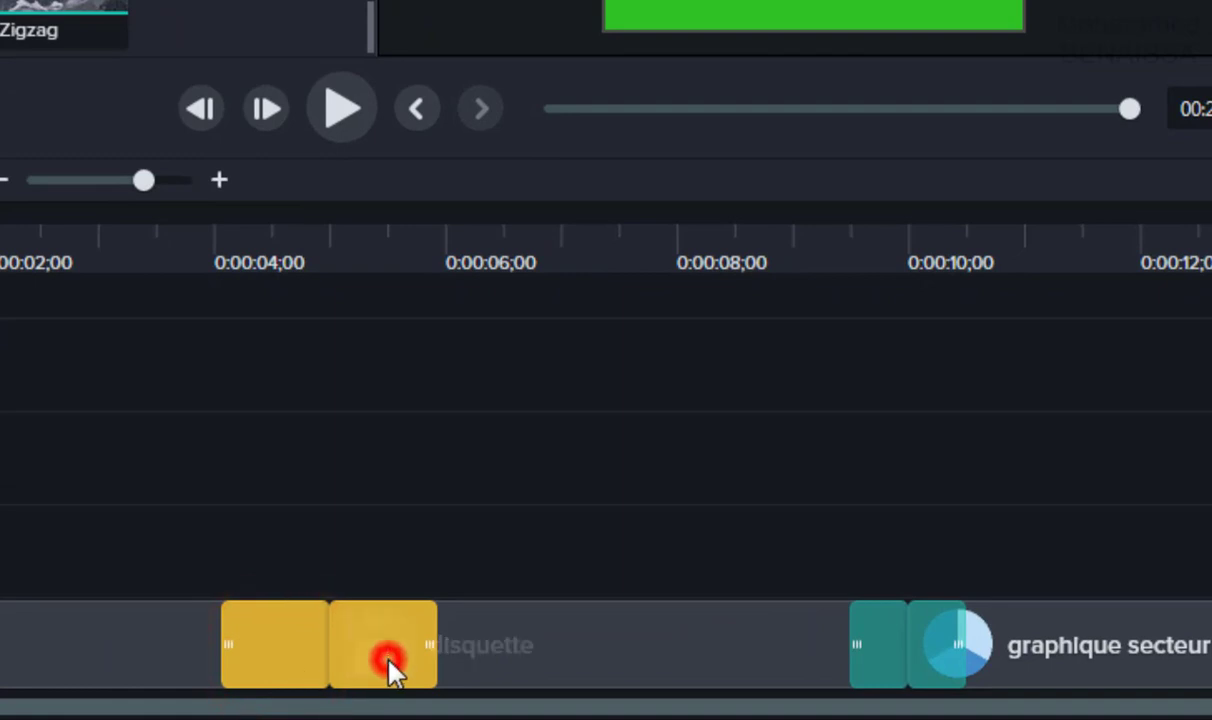
pyautogui.click(278, 660)
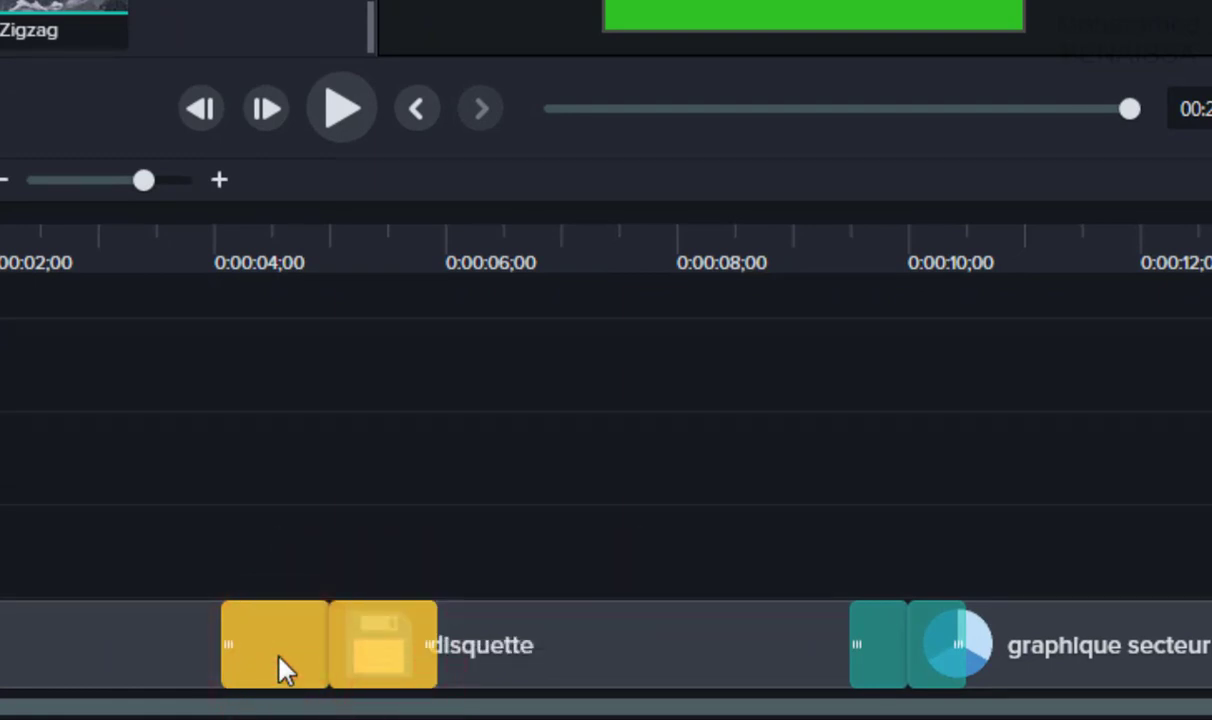
pyautogui.rightClick(279, 659)
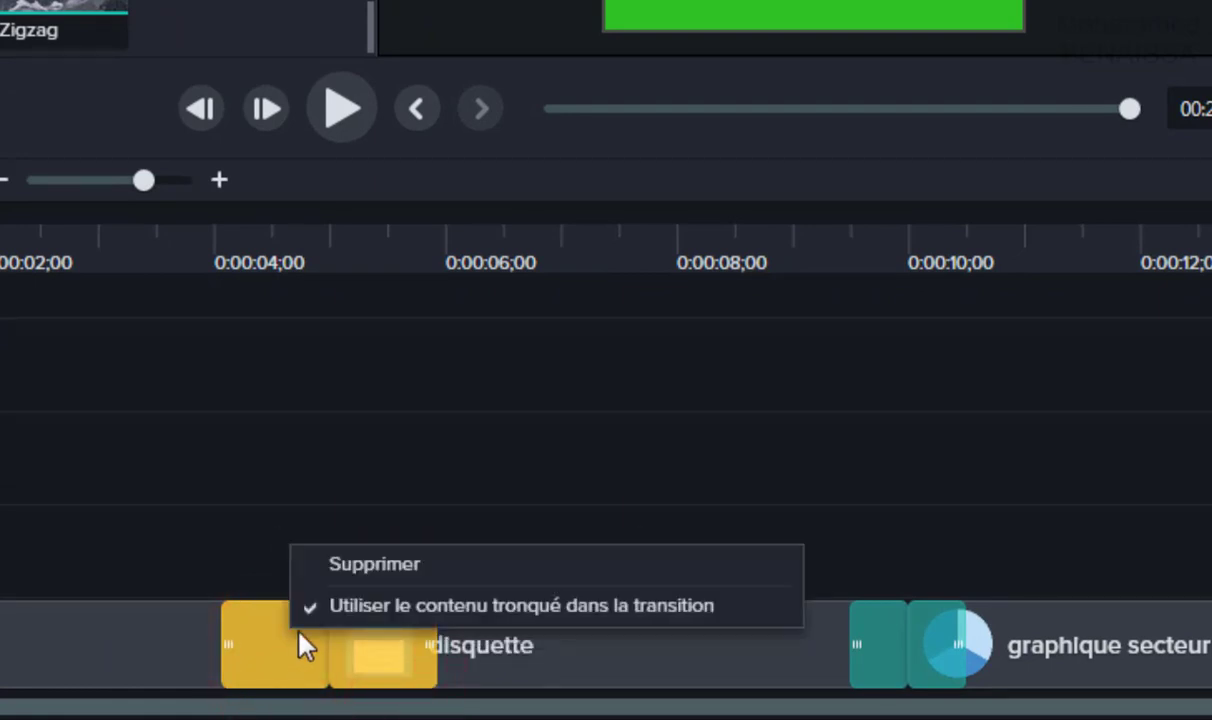
pyautogui.click(352, 565)
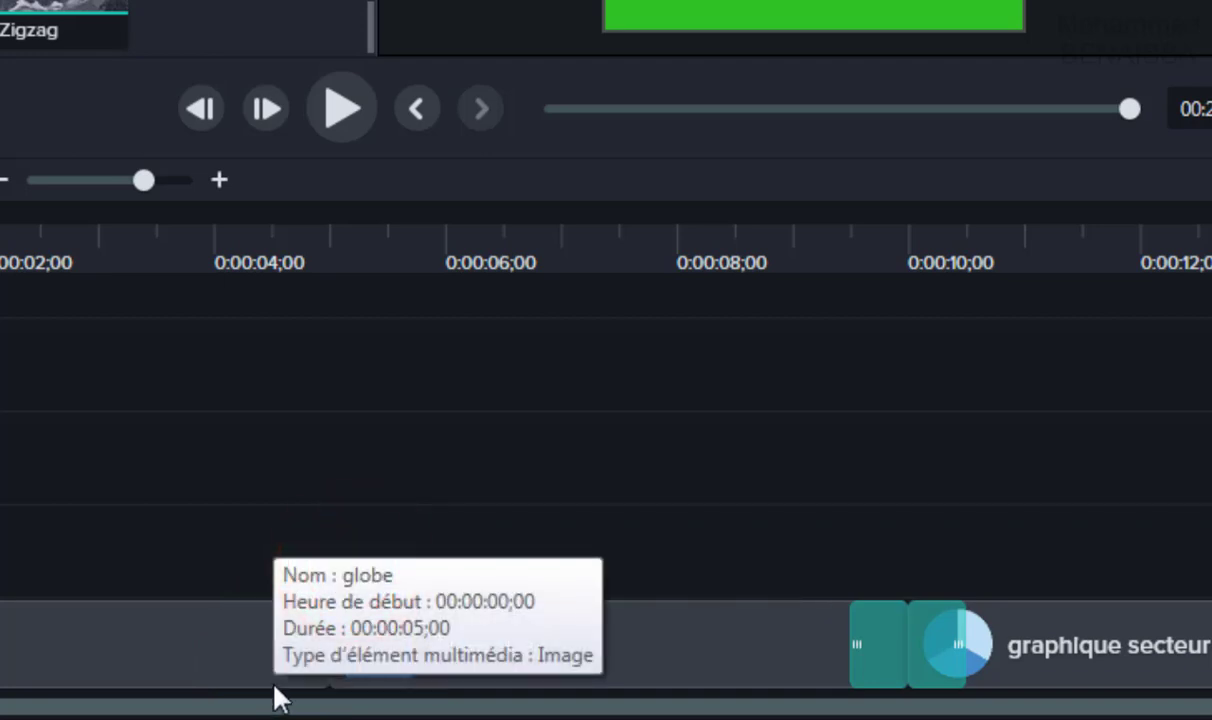
pyautogui.moveTo(546, 548); pyautogui.dragTo(1148, 630)
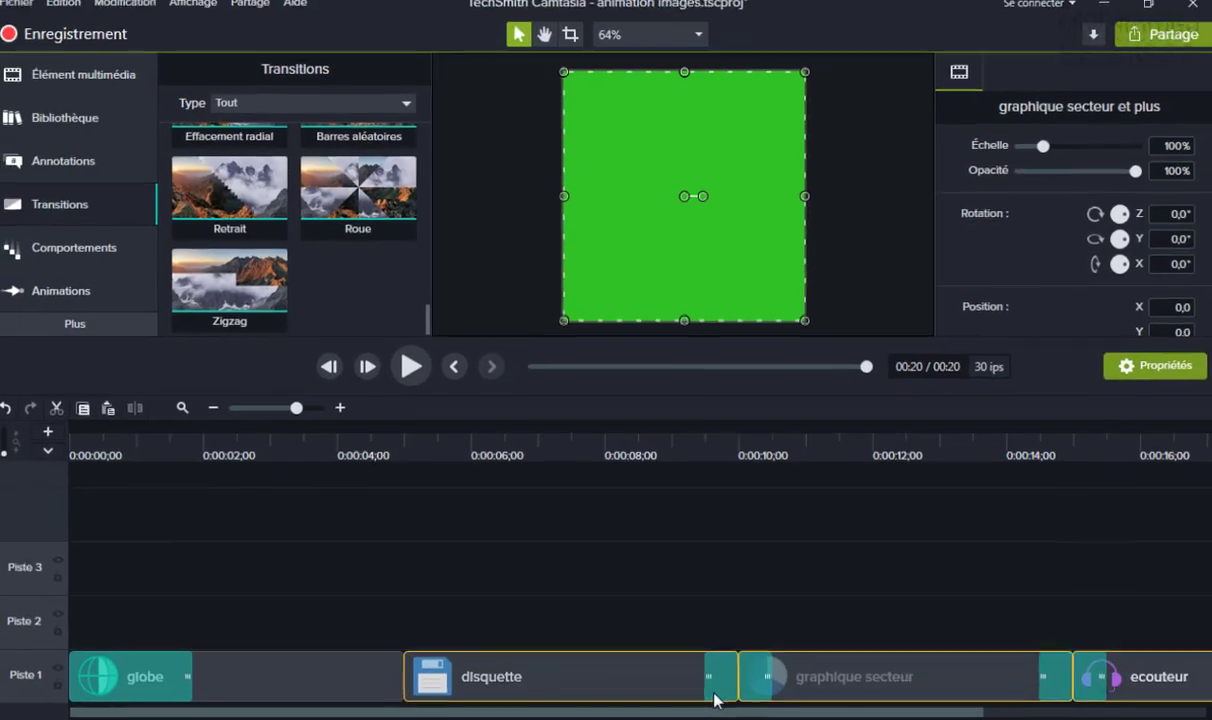
# Move the disquette and graphique secteur clips later on Piste 1.
pyautogui.moveTo(661, 662); pyautogui.dragTo(785, 665)
pyautogui.moveTo(693, 683); pyautogui.dragTo(630, 670)
pyautogui.click(505, 597)
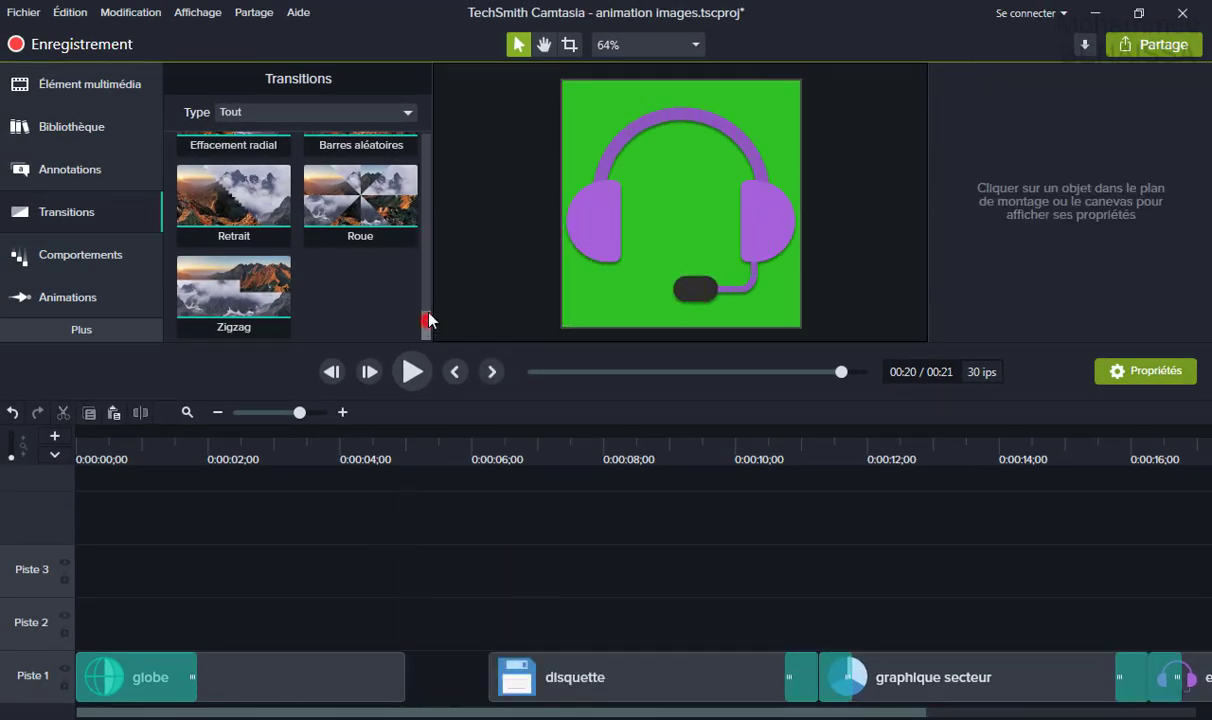
# Add Étirer to the end of the globe clip and Rotation cube to the disquette clip.
pyautogui.moveTo(428, 322); pyautogui.dragTo(424, 216)
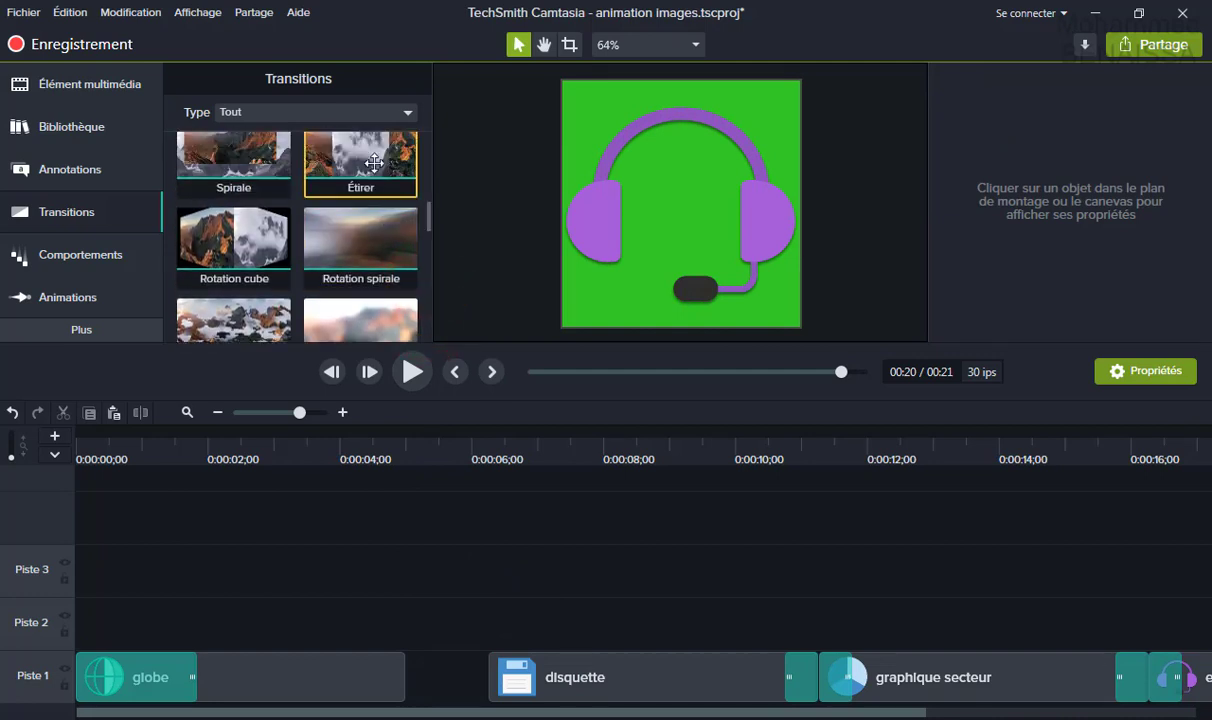
pyautogui.moveTo(374, 162); pyautogui.dragTo(382, 690)
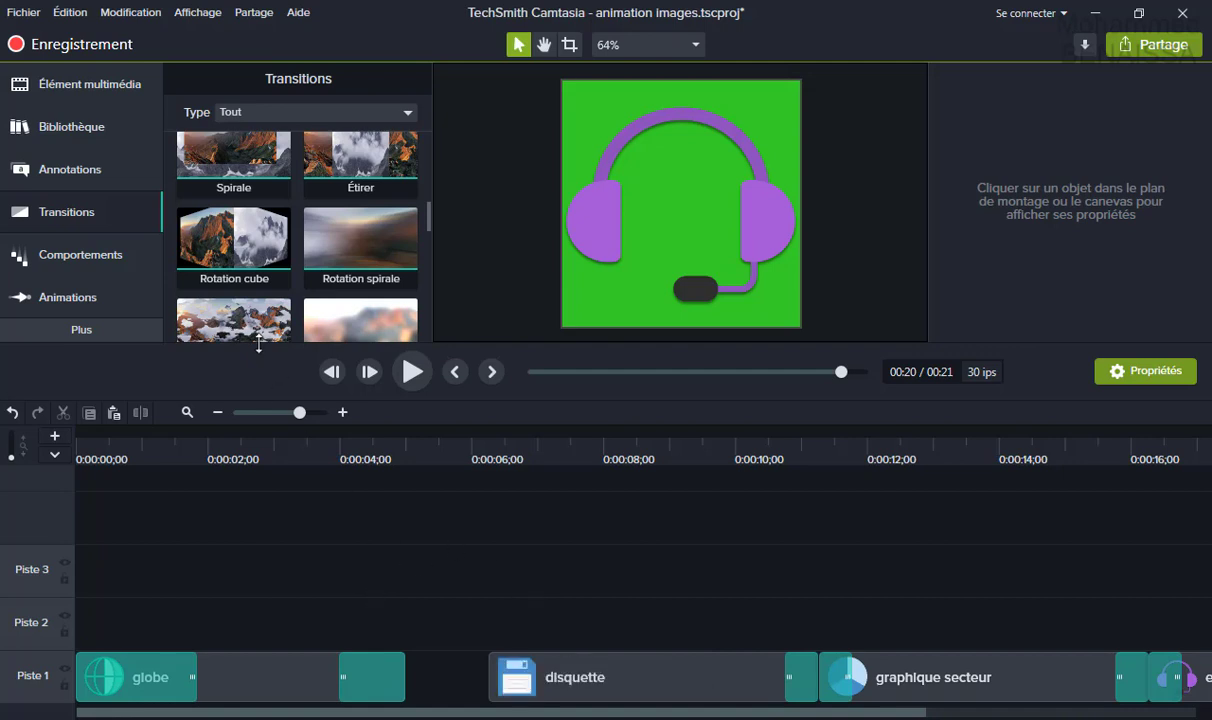
pyautogui.click(205, 229)
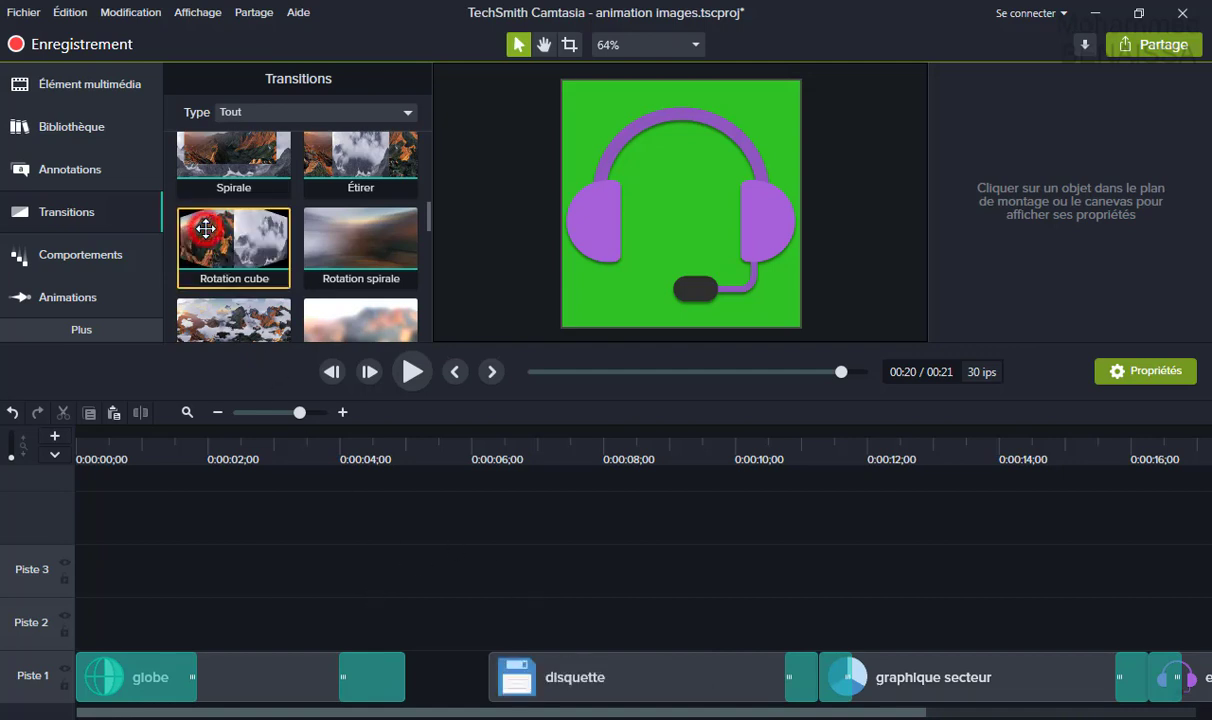
pyautogui.moveTo(205, 229); pyautogui.dragTo(533, 686)
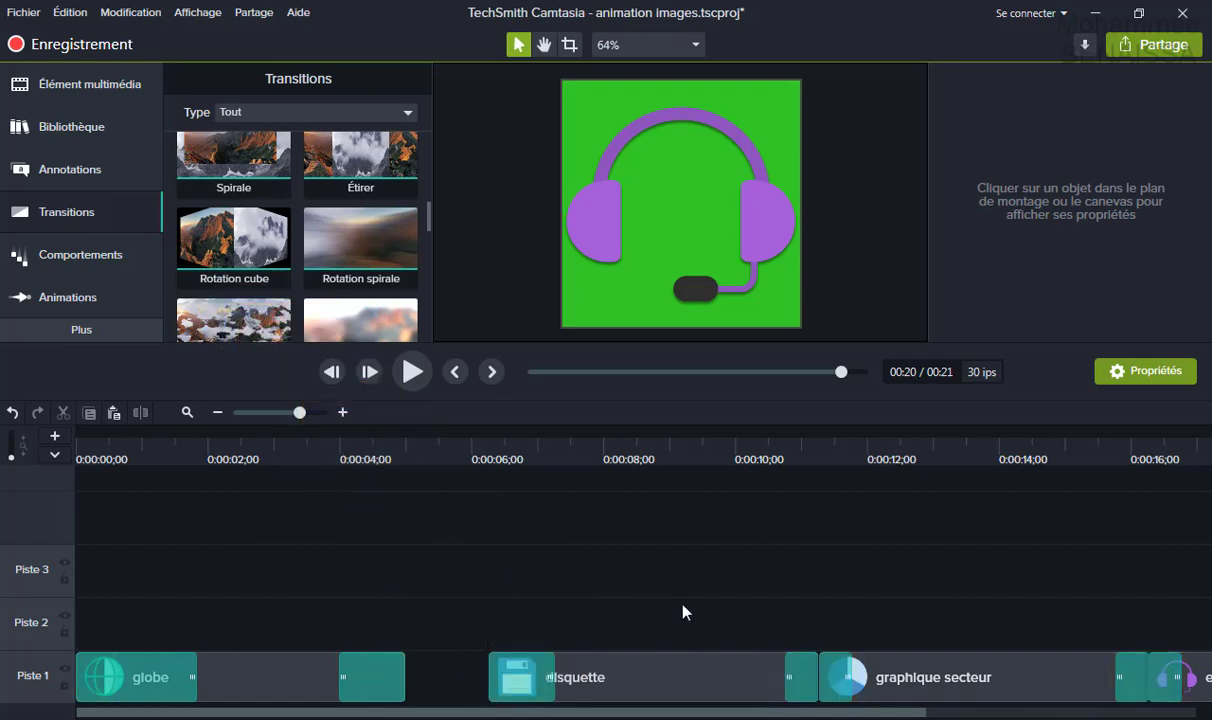
# Shift disquette and the following clips left to close the gap, then play from the start.
pyautogui.moveTo(641, 606); pyautogui.dragTo(1200, 675)
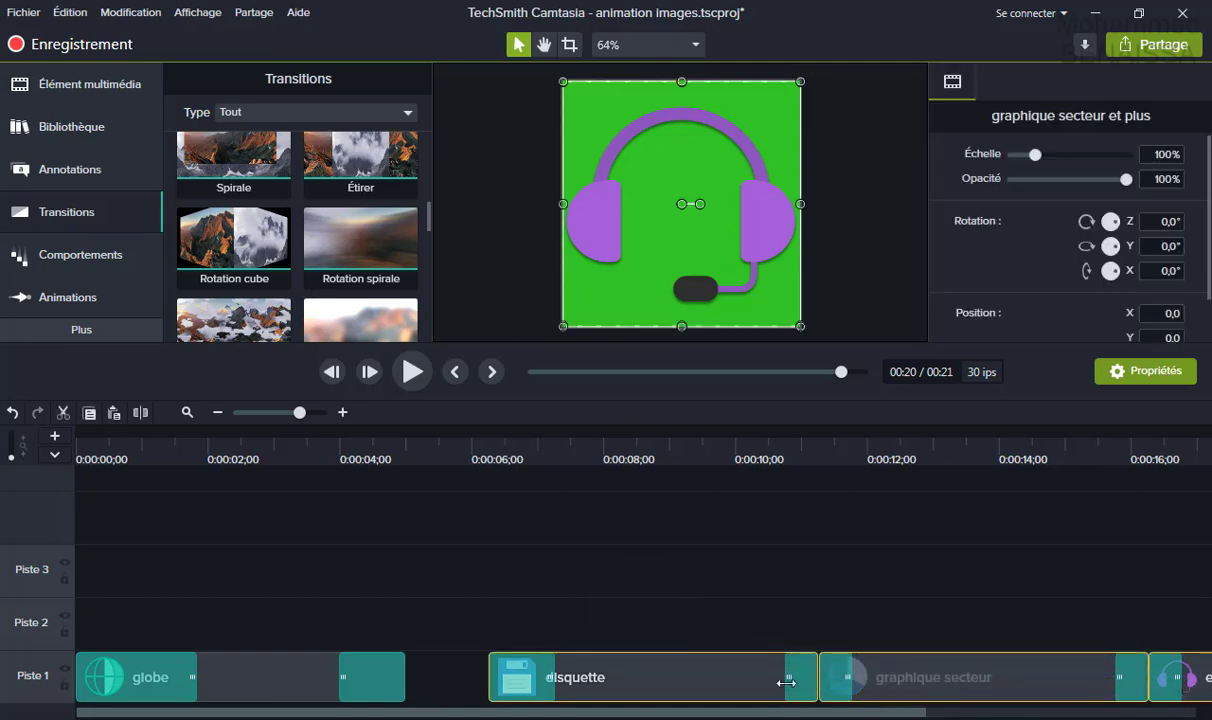
pyautogui.moveTo(766, 686); pyautogui.dragTo(652, 688)
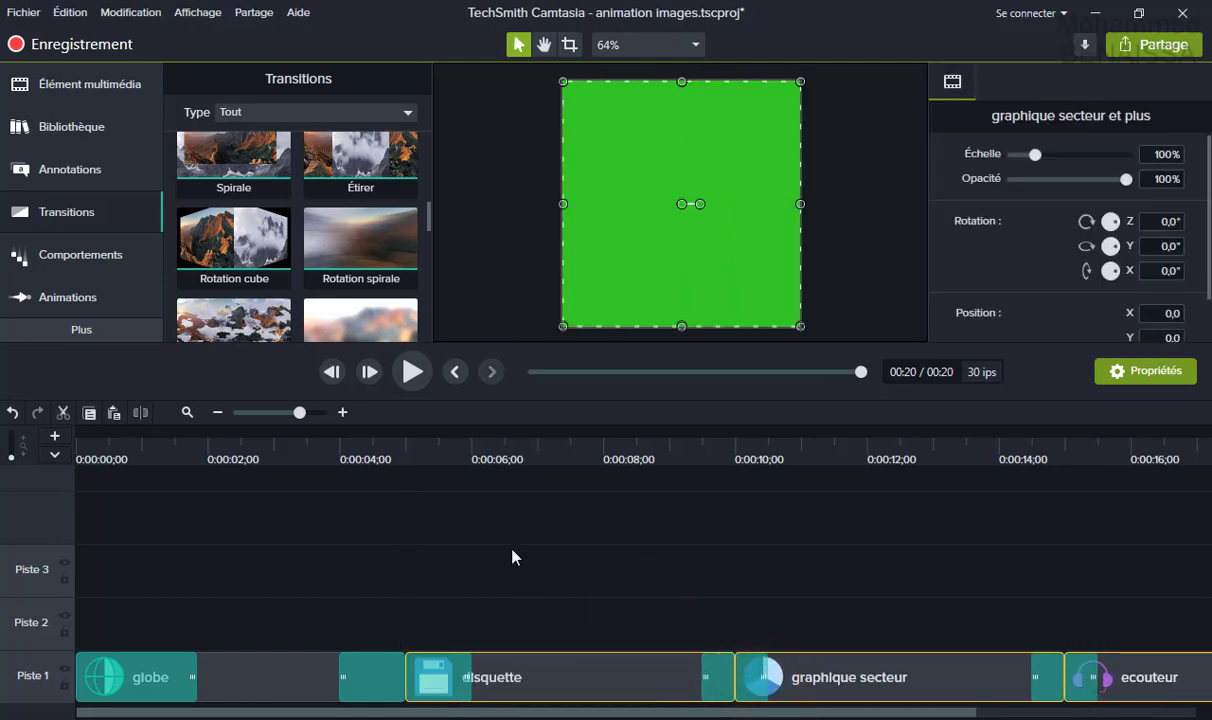
pyautogui.moveTo(160, 437); pyautogui.dragTo(113, 440)
pyautogui.click(411, 373)
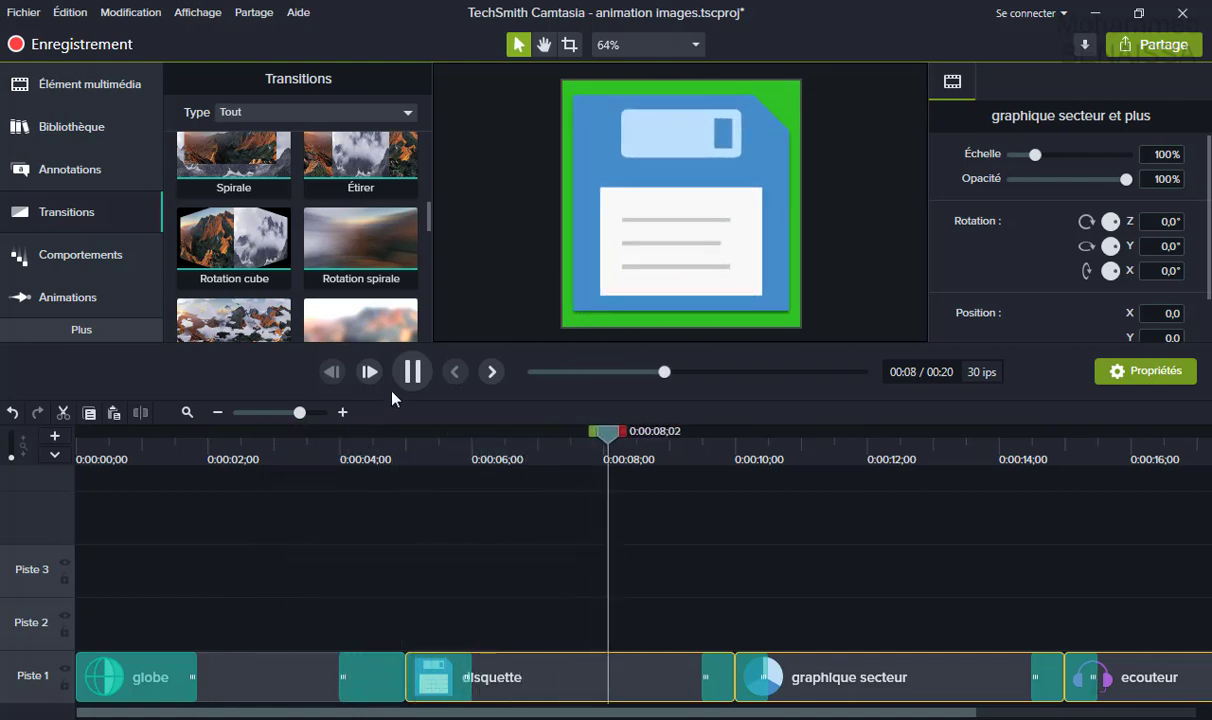
pyautogui.click(411, 371)
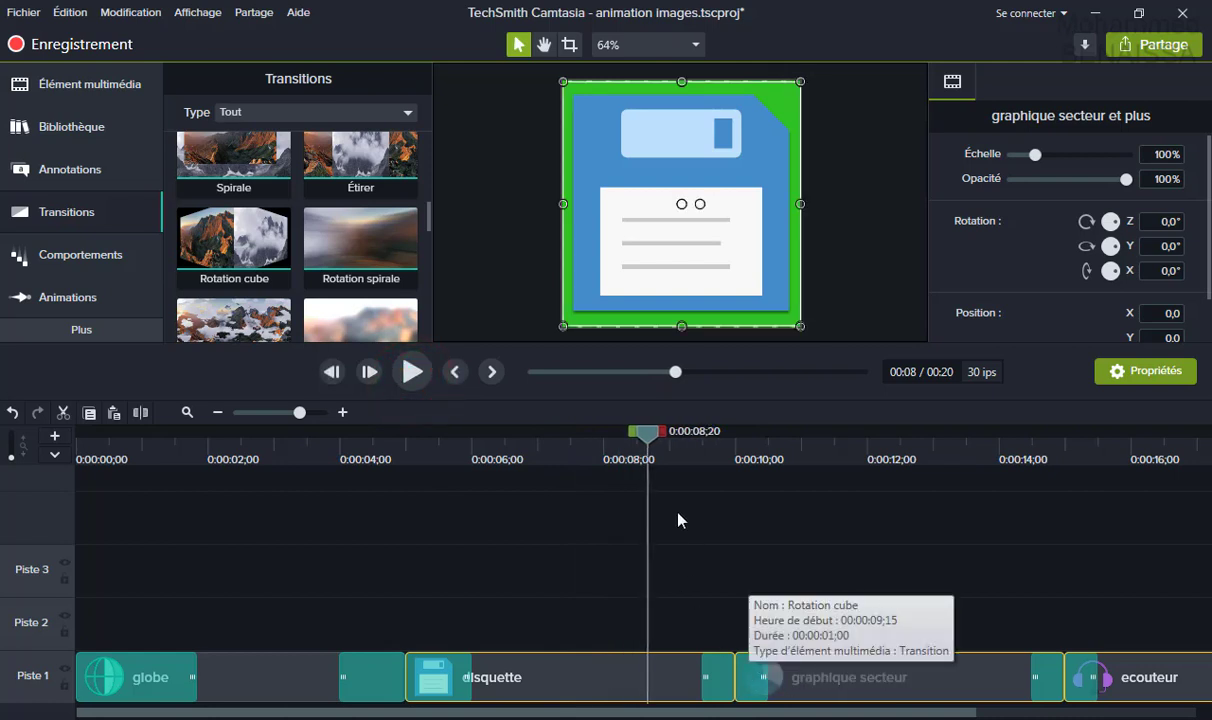
pyautogui.click(409, 373)
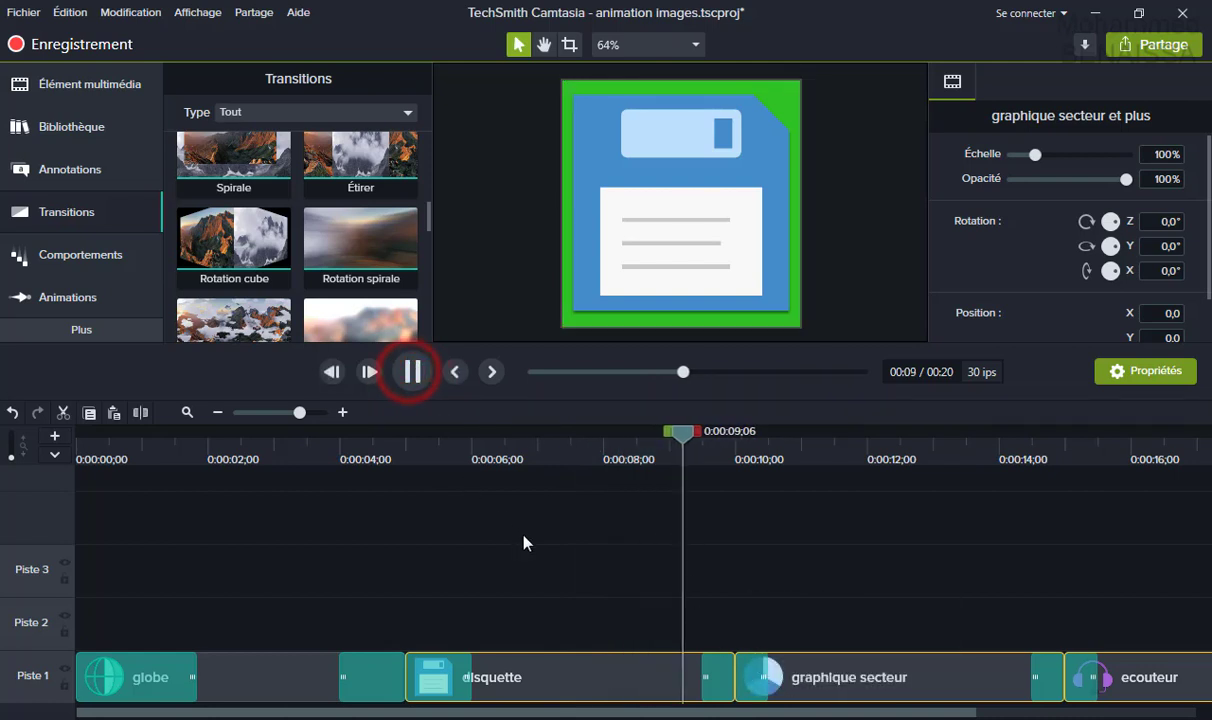
pyautogui.click(411, 371)
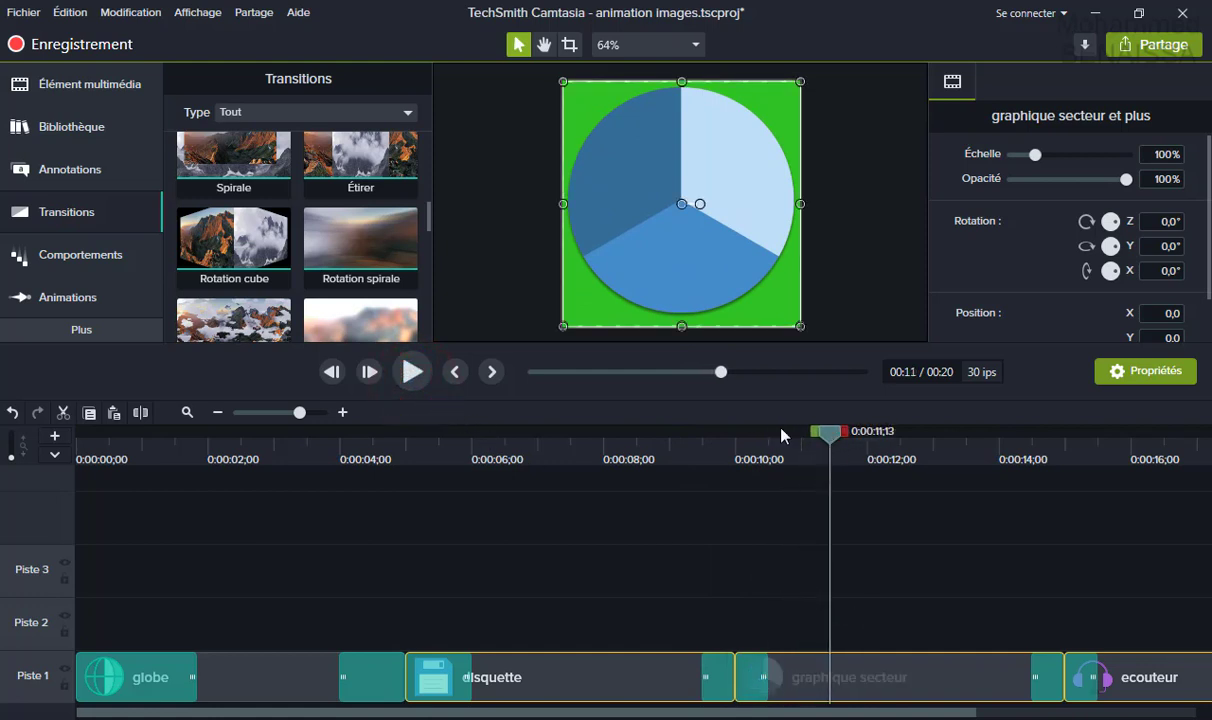
pyautogui.moveTo(426, 222); pyautogui.dragTo(430, 255)
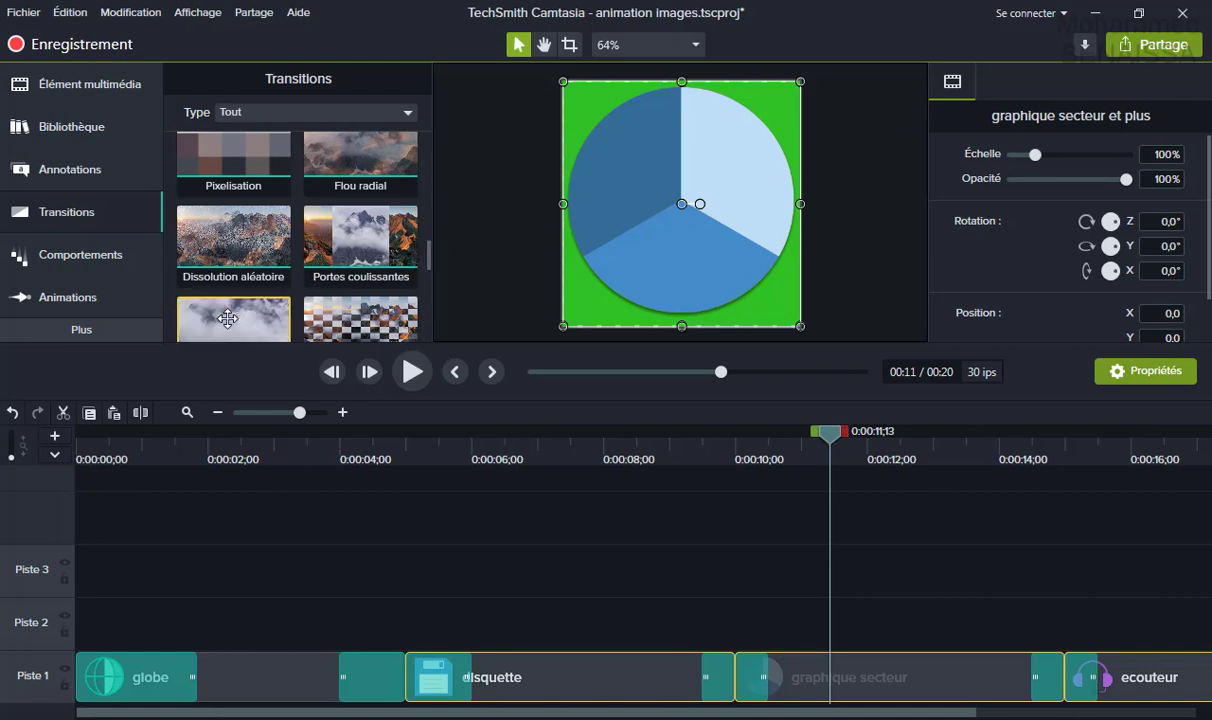
pyautogui.moveTo(228, 318); pyautogui.dragTo(722, 690)
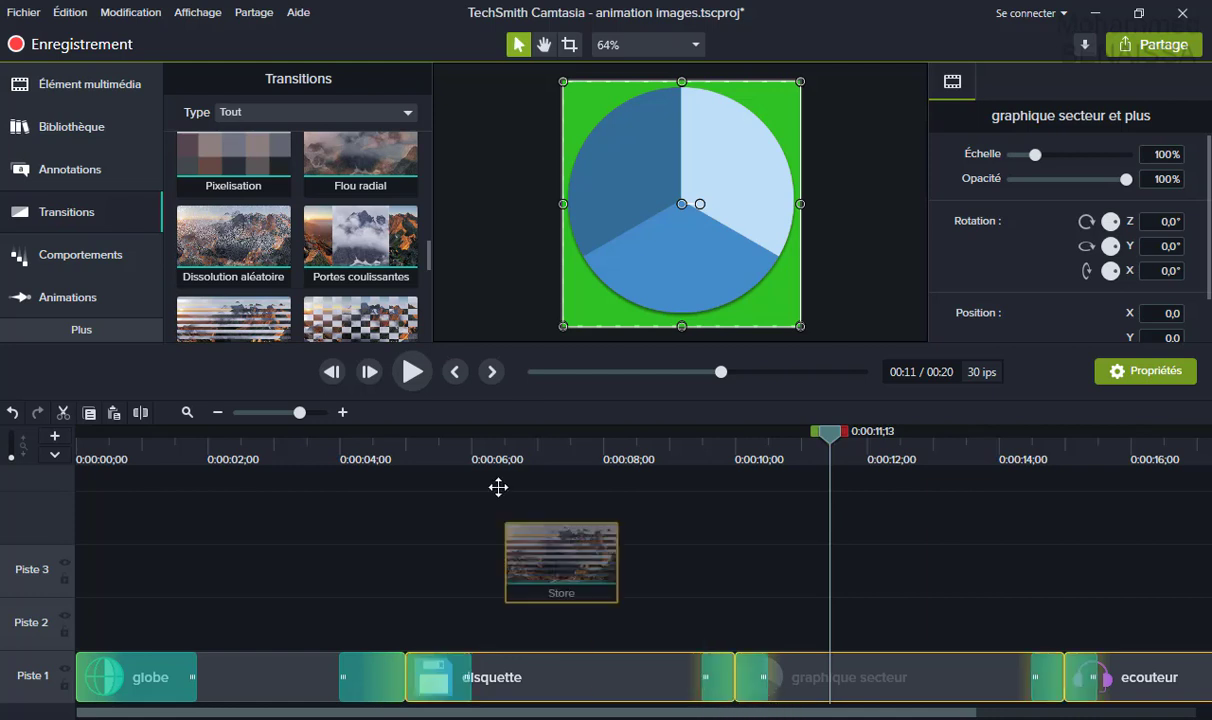
# Add a Store transition at the end of the disquette clip, close the gap, and preview it.
pyautogui.click(797, 628)
pyautogui.moveTo(980, 679); pyautogui.dragTo(1052, 684)
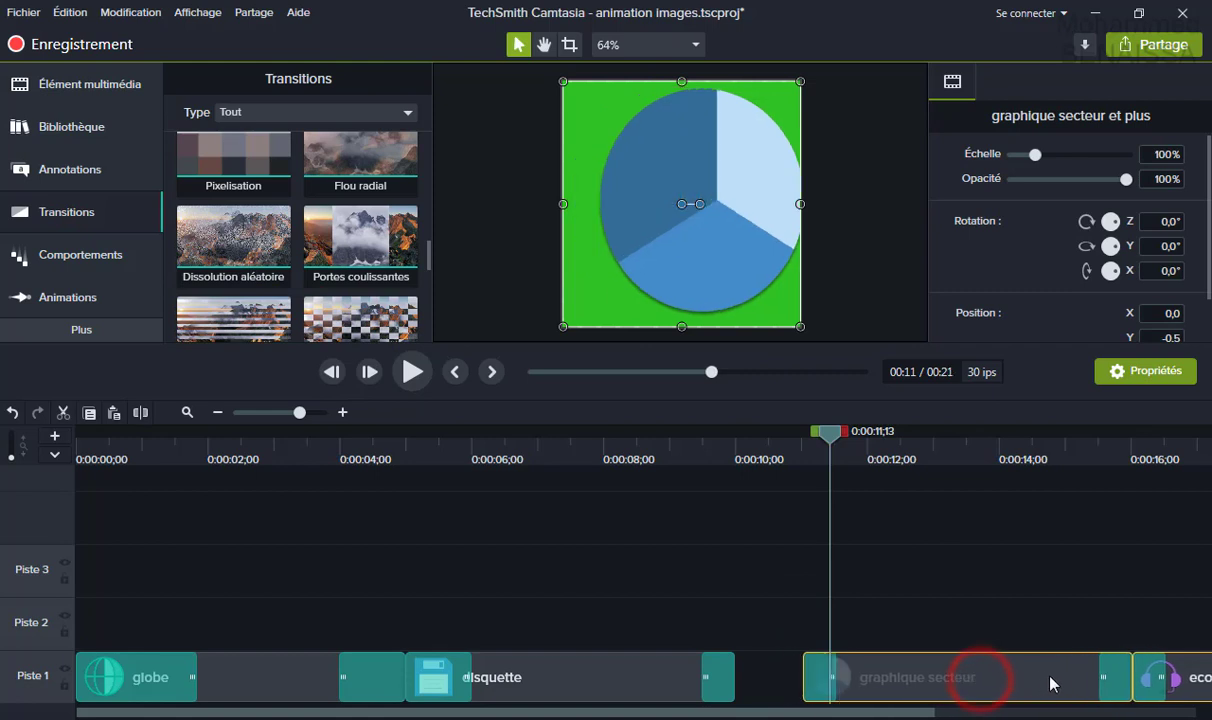
pyautogui.moveTo(229, 317); pyautogui.dragTo(717, 680)
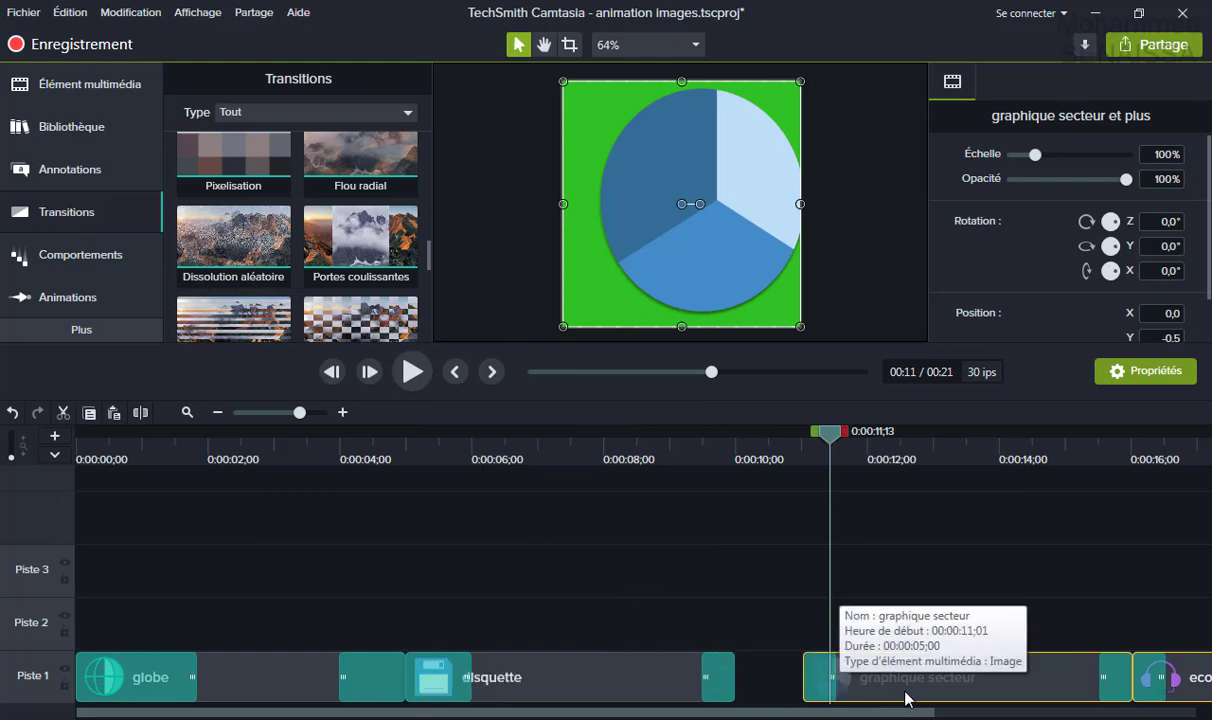
pyautogui.moveTo(835, 432); pyautogui.dragTo(628, 470)
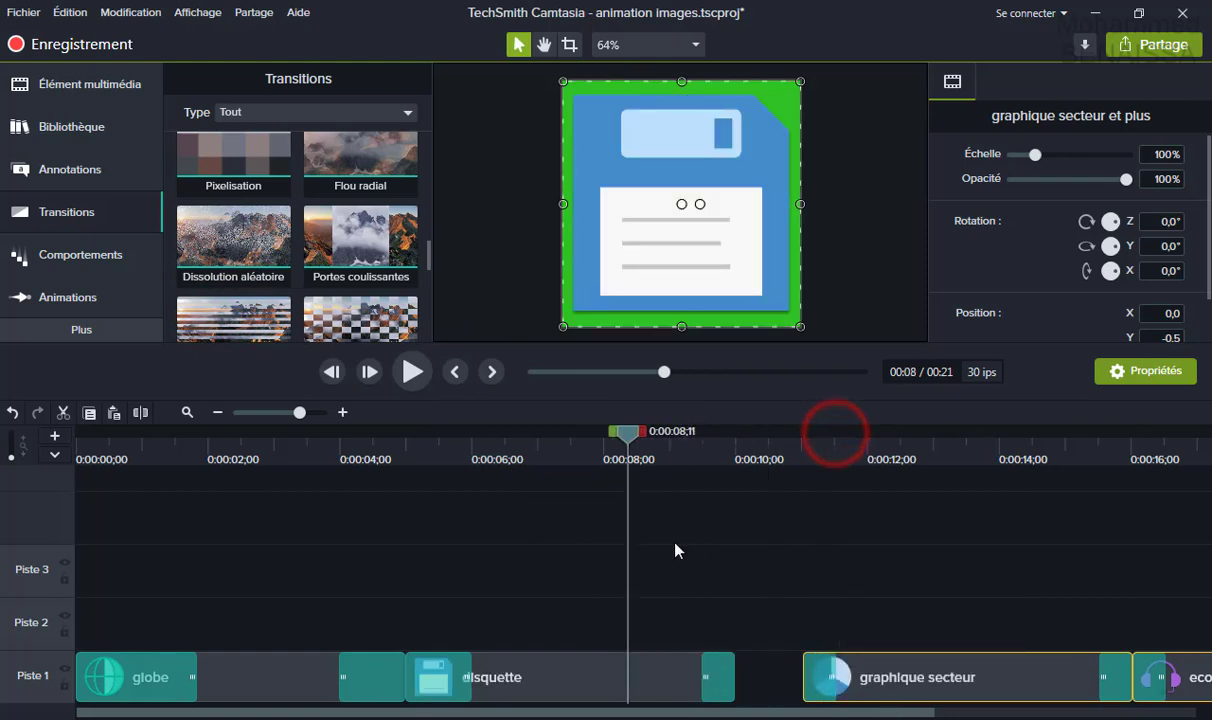
pyautogui.click(717, 685)
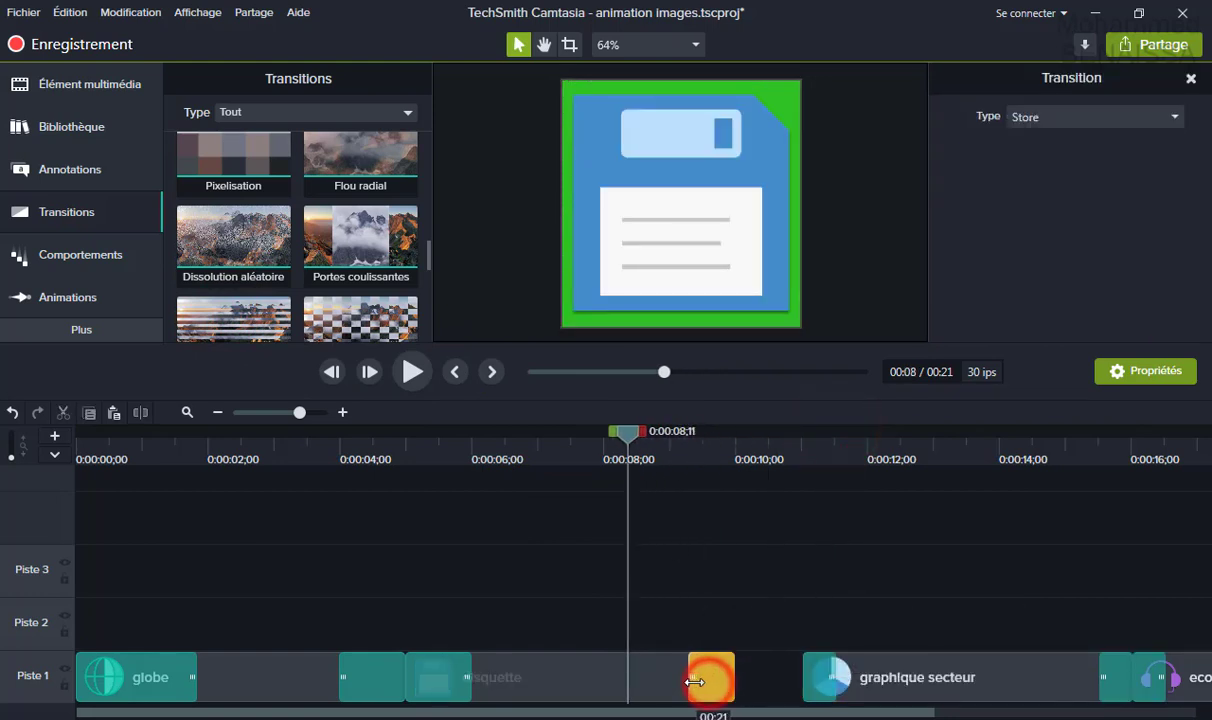
pyautogui.moveTo(909, 617); pyautogui.dragTo(886, 681)
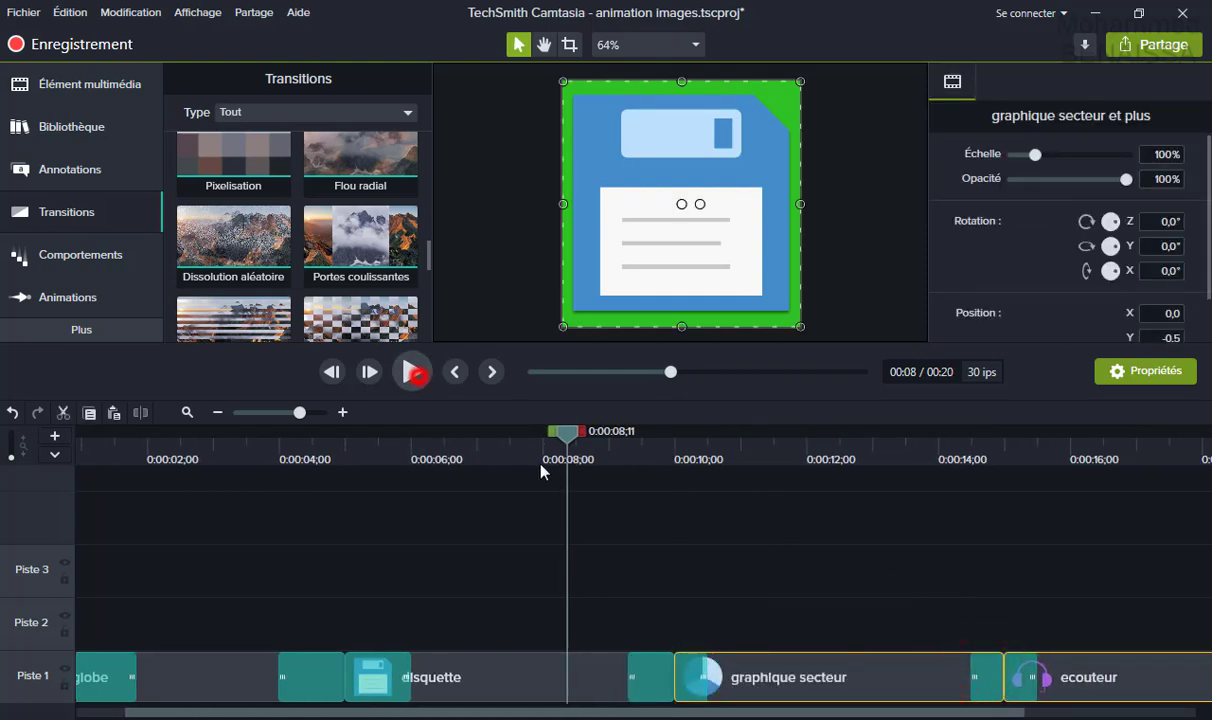
pyautogui.press('space')
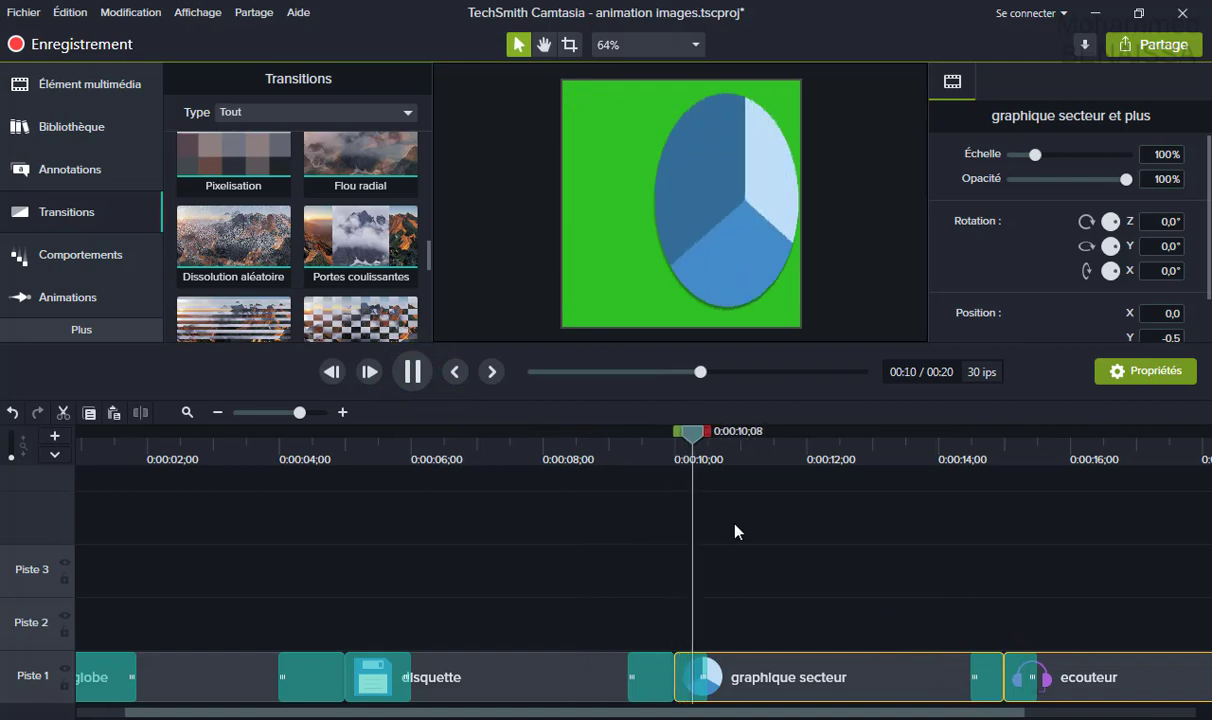
pyautogui.click(421, 383)
# Add a Zigzag transition to the ecouteur clip, preview it, and move ecouteur later on Piste 1.
pyautogui.moveTo(855, 437); pyautogui.dragTo(590, 437)
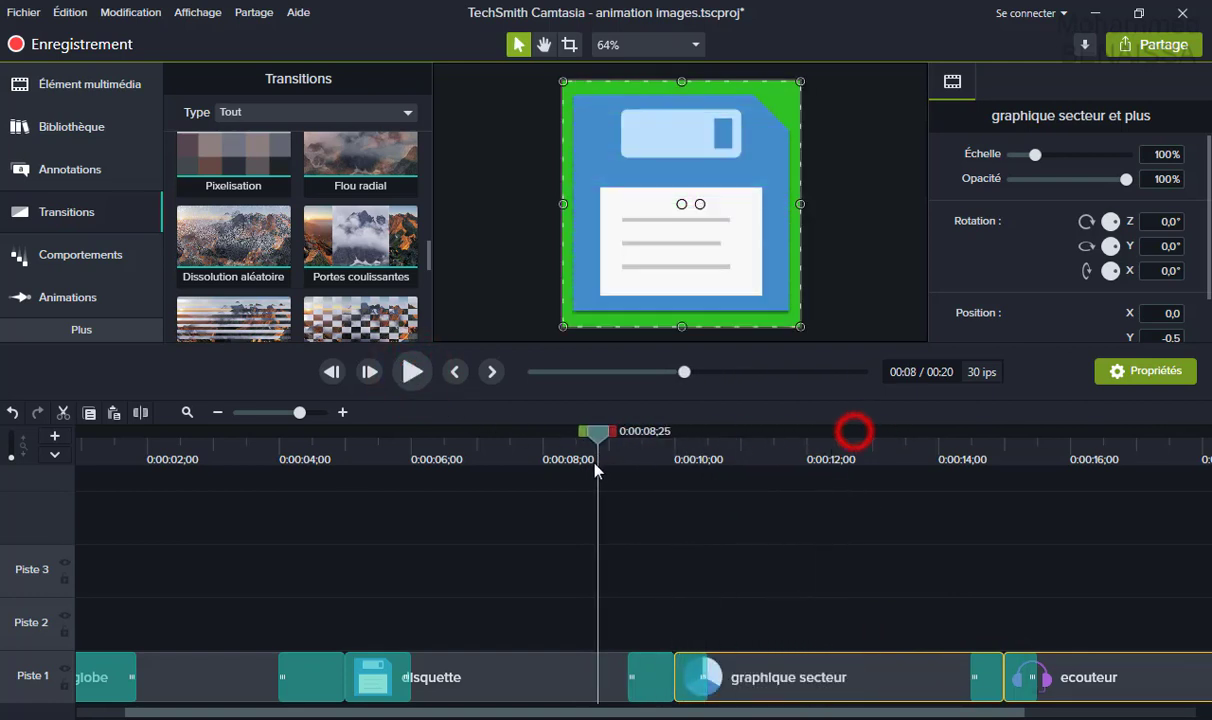
pyautogui.moveTo(928, 714); pyautogui.dragTo(1100, 712)
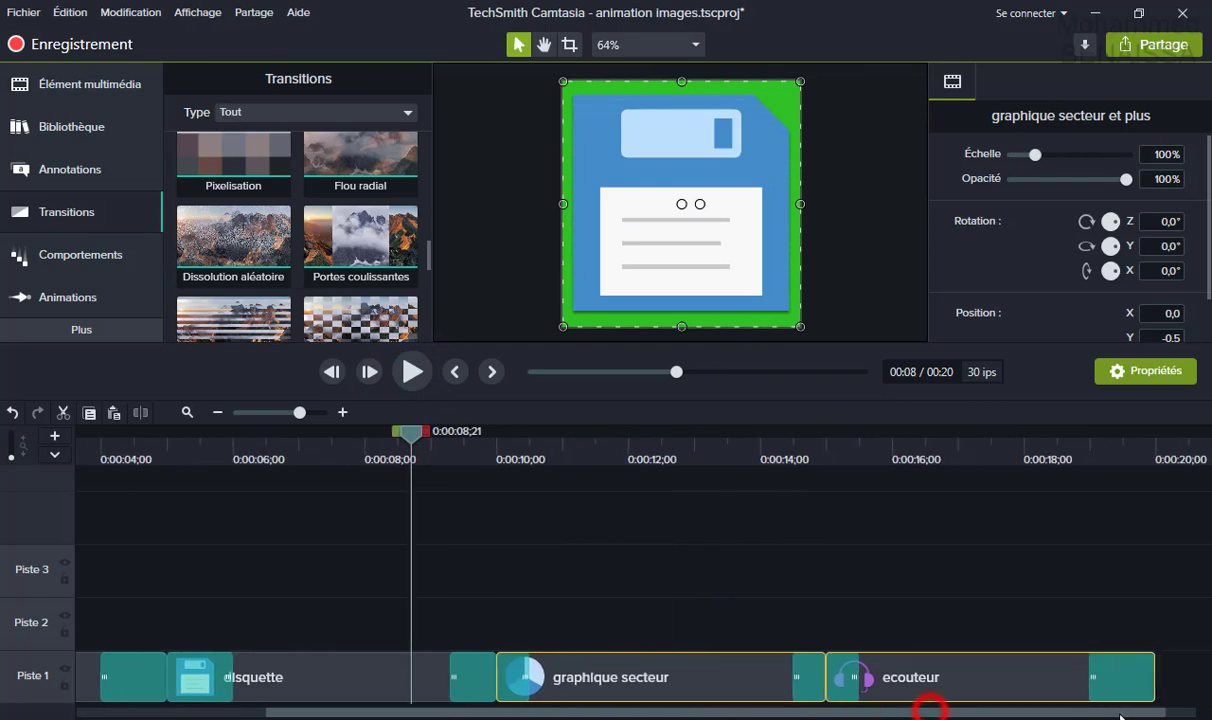
pyautogui.moveTo(426, 260); pyautogui.dragTo(430, 328)
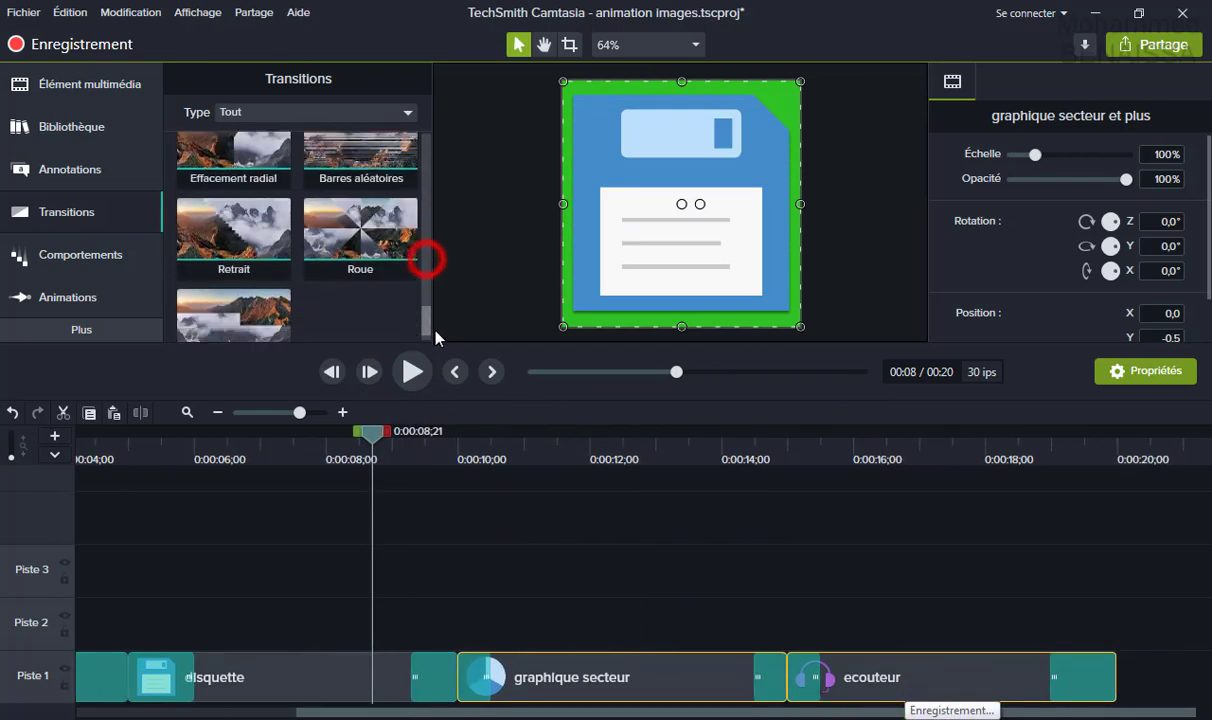
pyautogui.moveTo(257, 303); pyautogui.dragTo(817, 684)
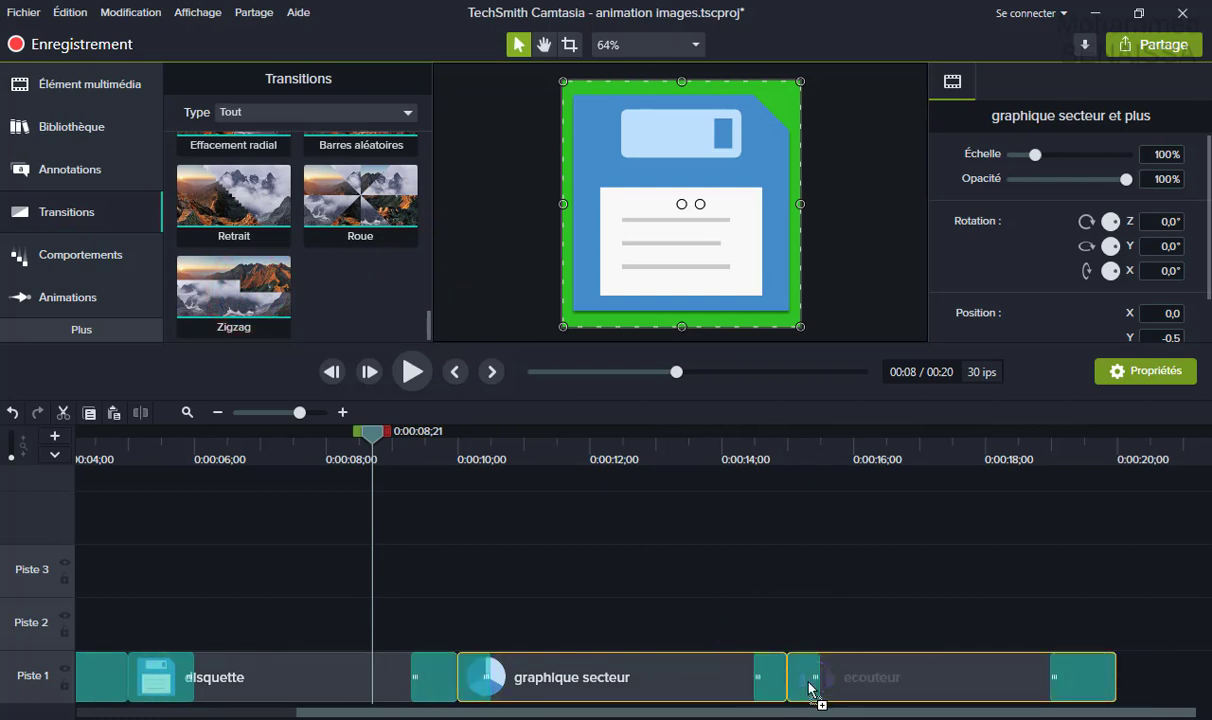
pyautogui.moveTo(383, 440); pyautogui.dragTo(715, 505)
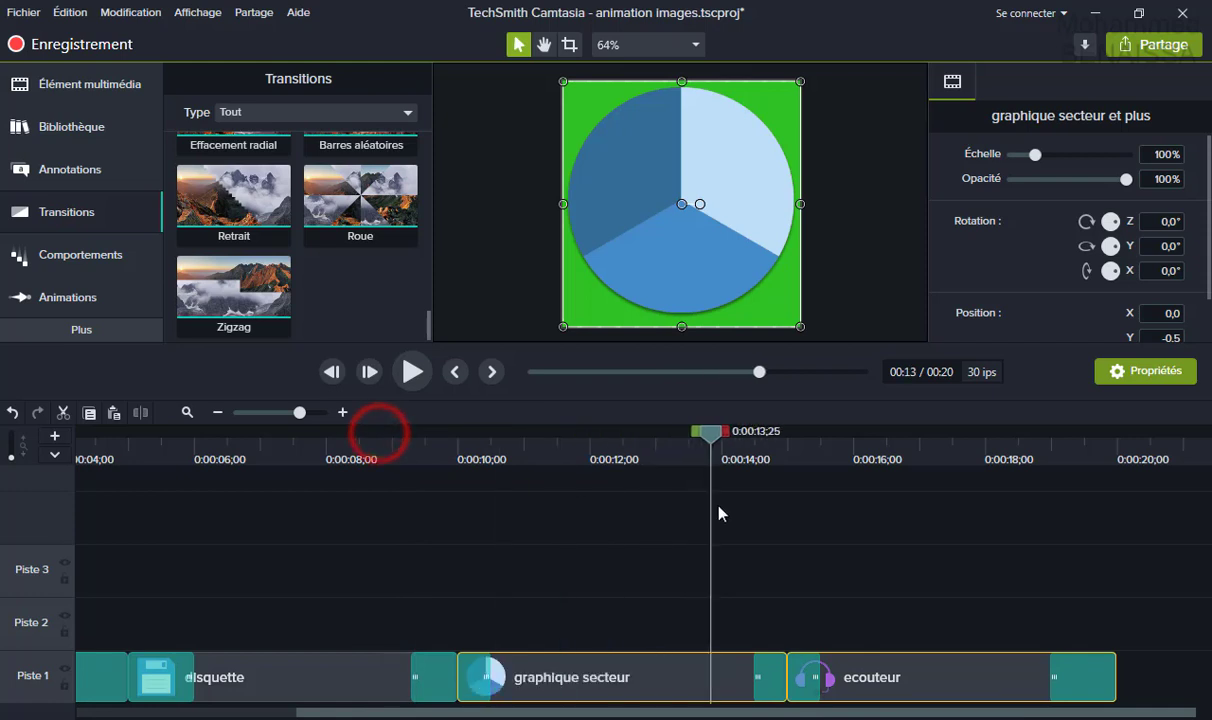
pyautogui.click(414, 373)
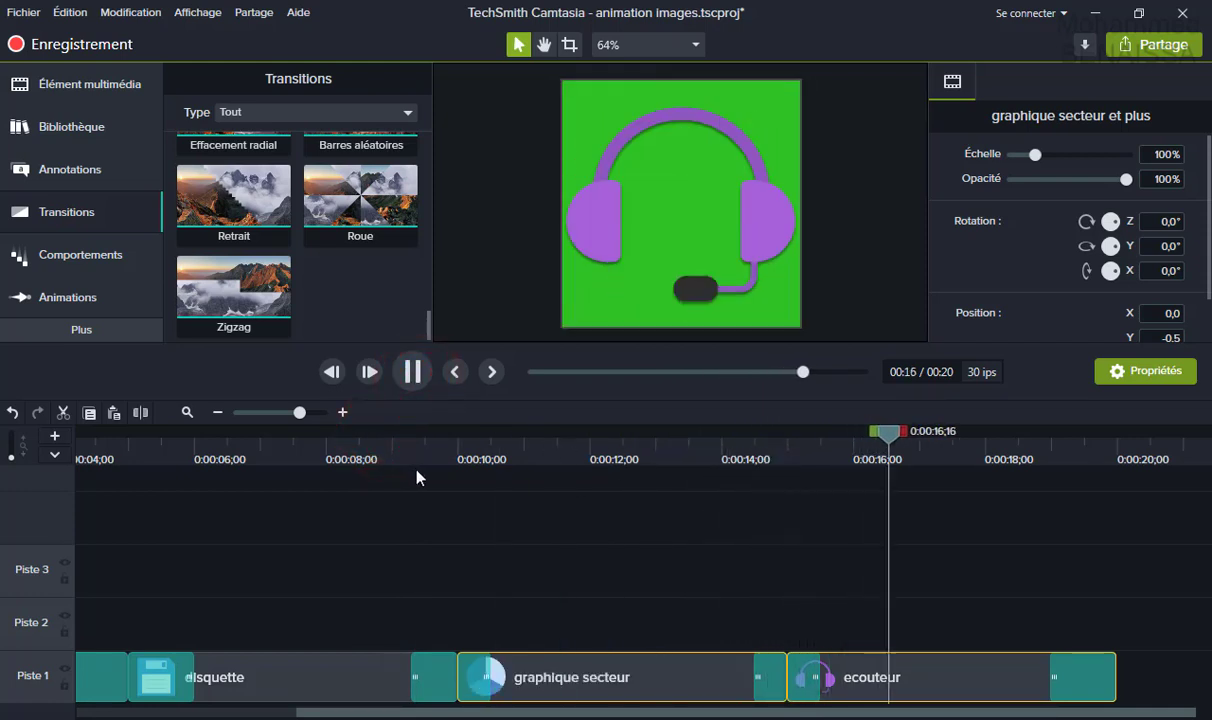
pyautogui.click(665, 447)
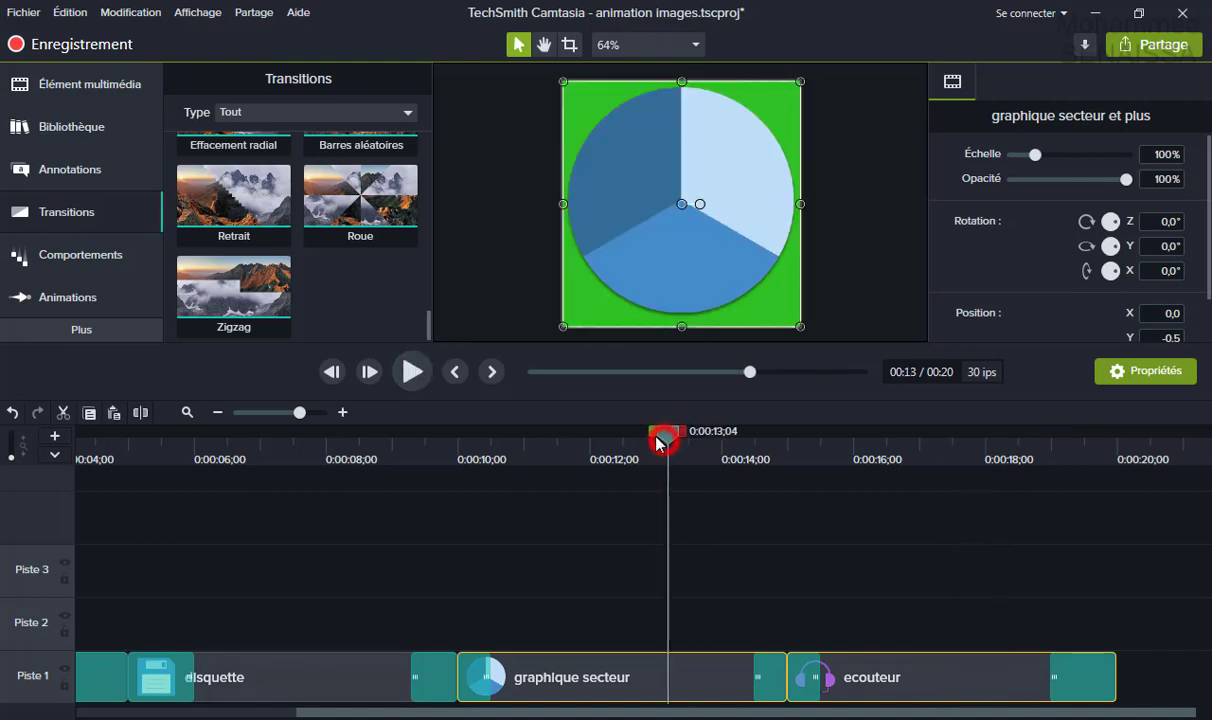
pyautogui.moveTo(901, 690); pyautogui.dragTo(1008, 682)
pyautogui.click(413, 373)
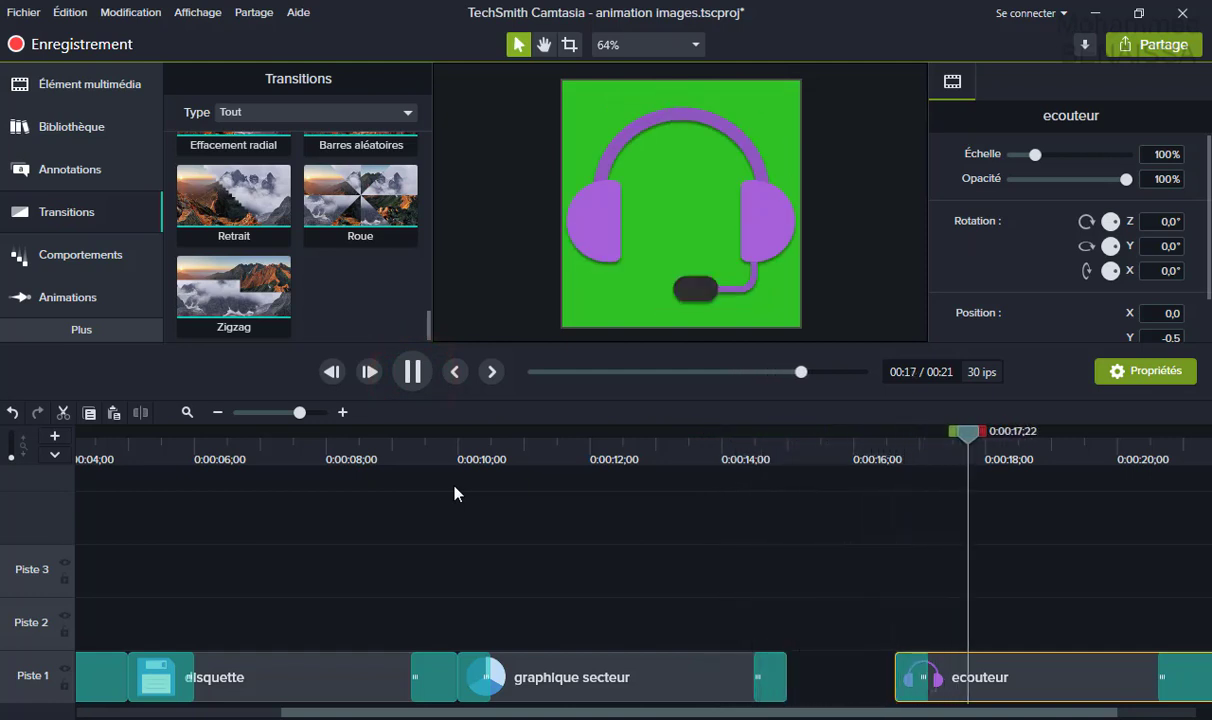
# Apply an Ondulation transition to the start of the ecouteur clip and play it back from 12 s.
pyautogui.click(413, 373)
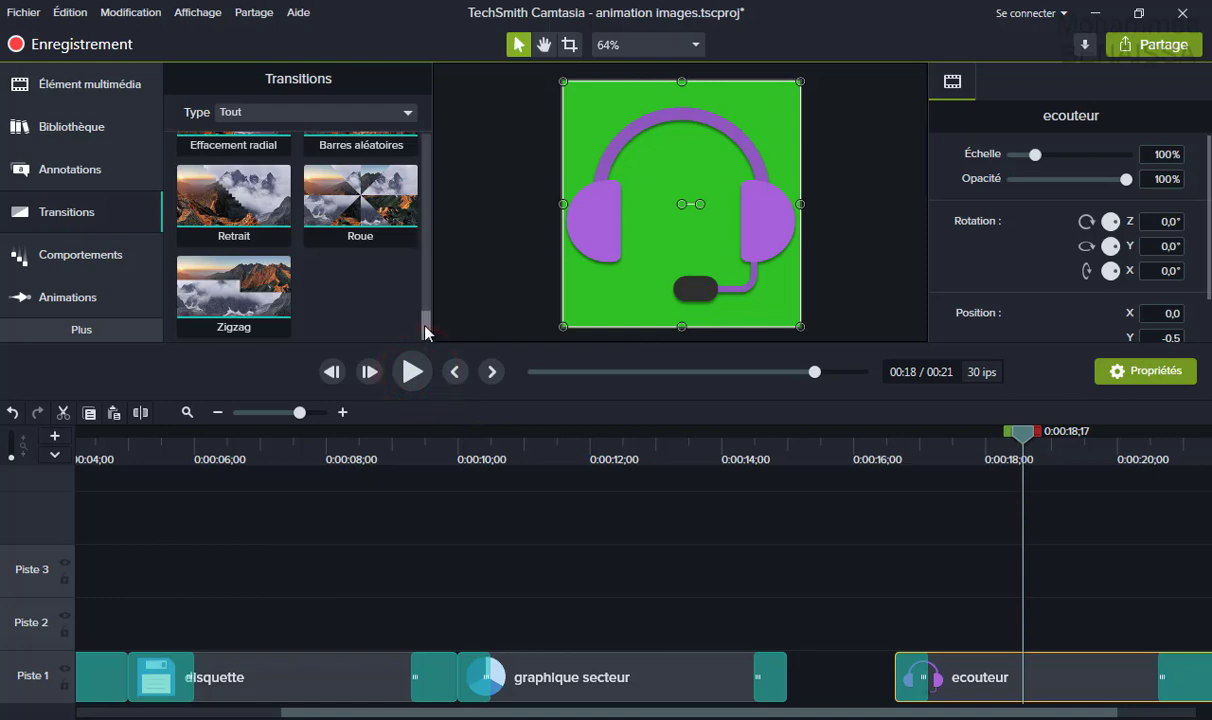
pyautogui.moveTo(425, 332); pyautogui.dragTo(423, 176)
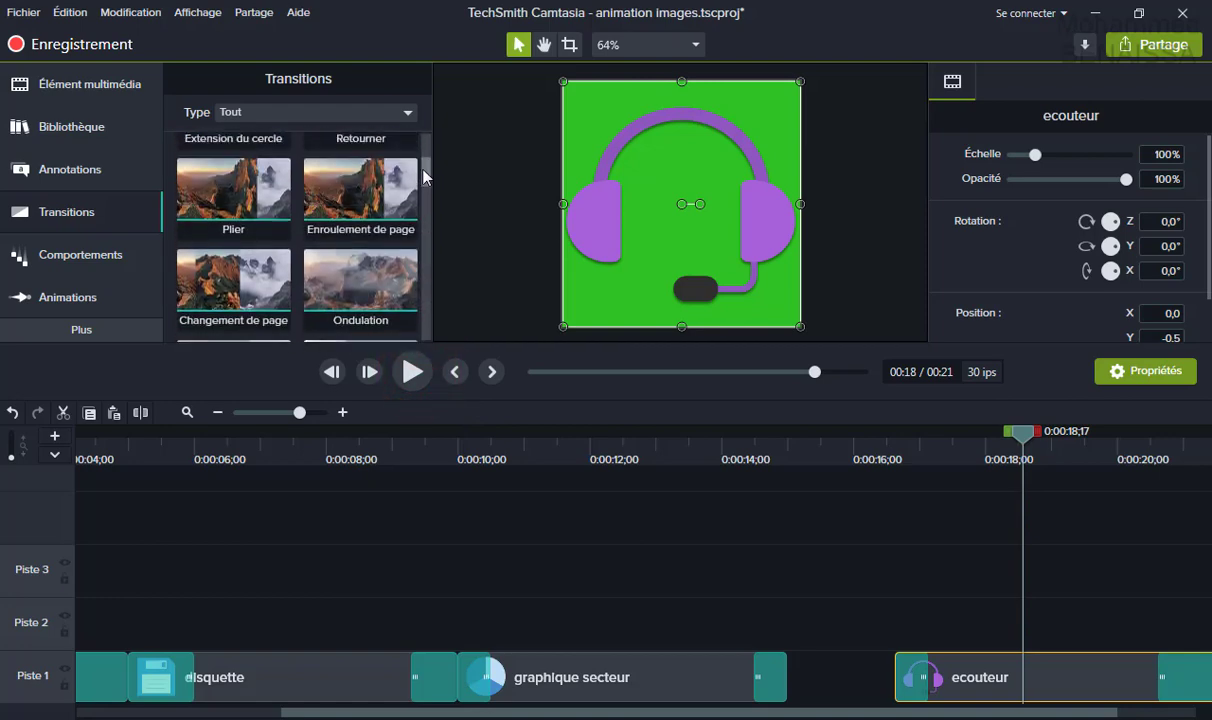
pyautogui.moveTo(379, 318); pyautogui.dragTo(911, 681)
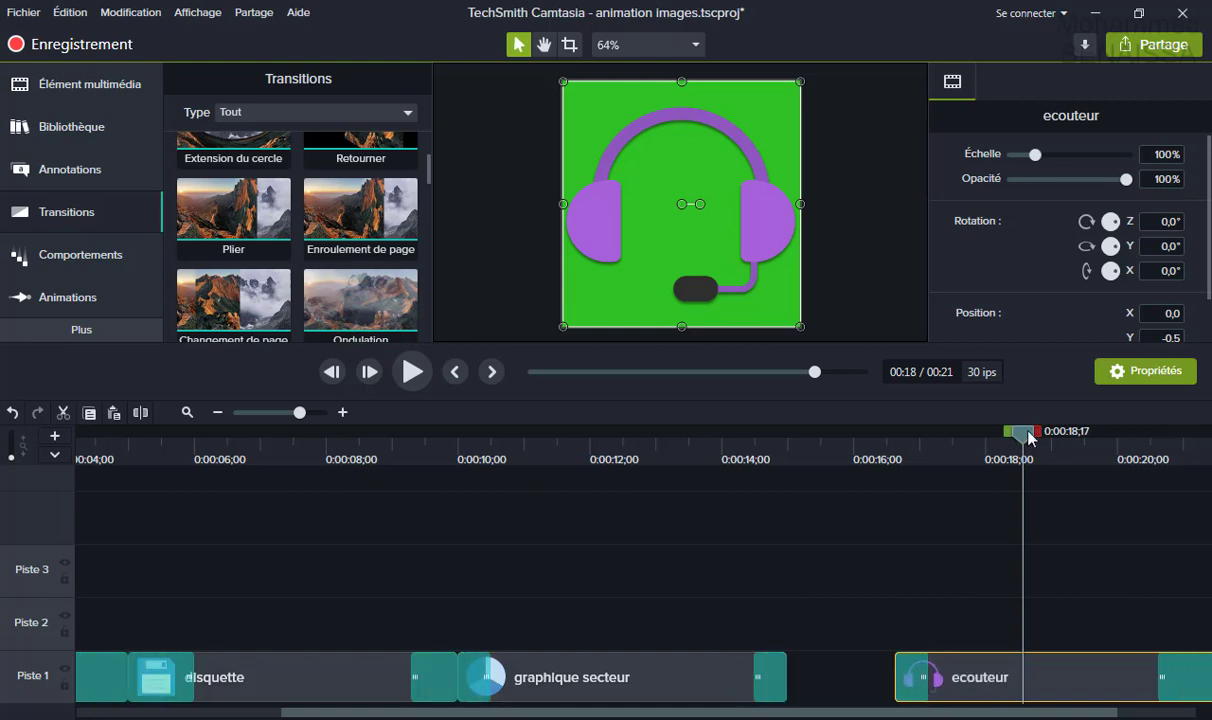
pyautogui.moveTo(1028, 437); pyautogui.dragTo(466, 417)
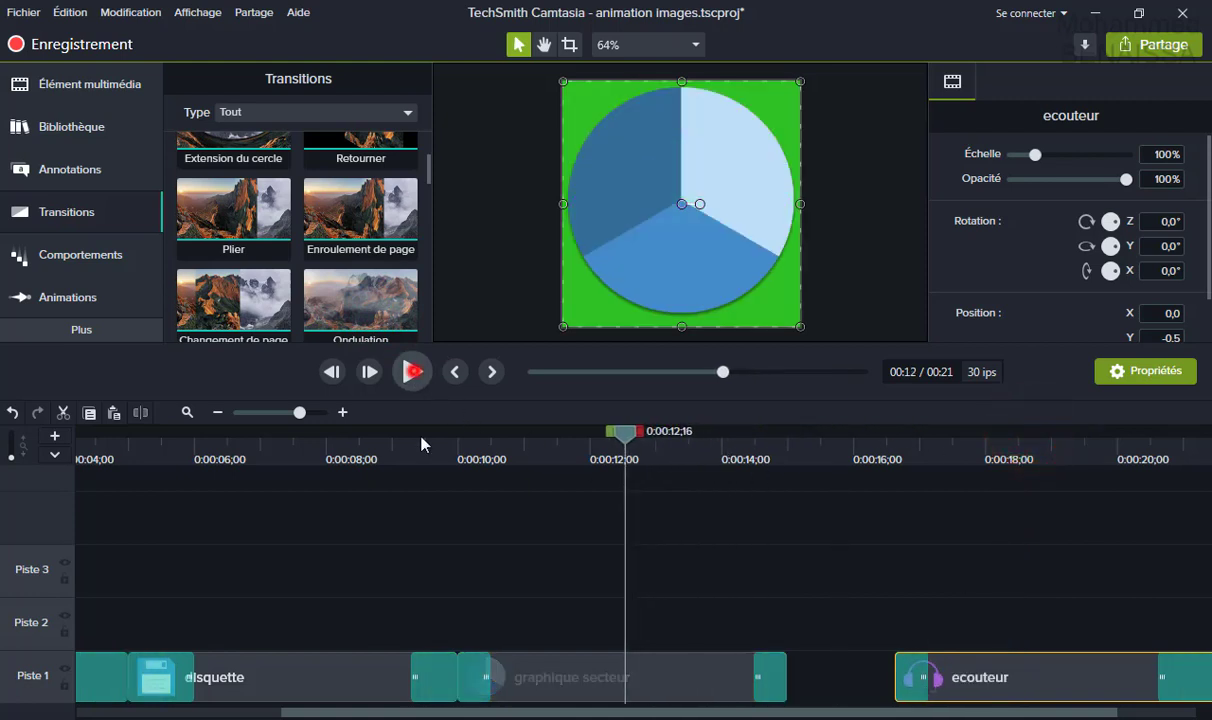
pyautogui.press('space')
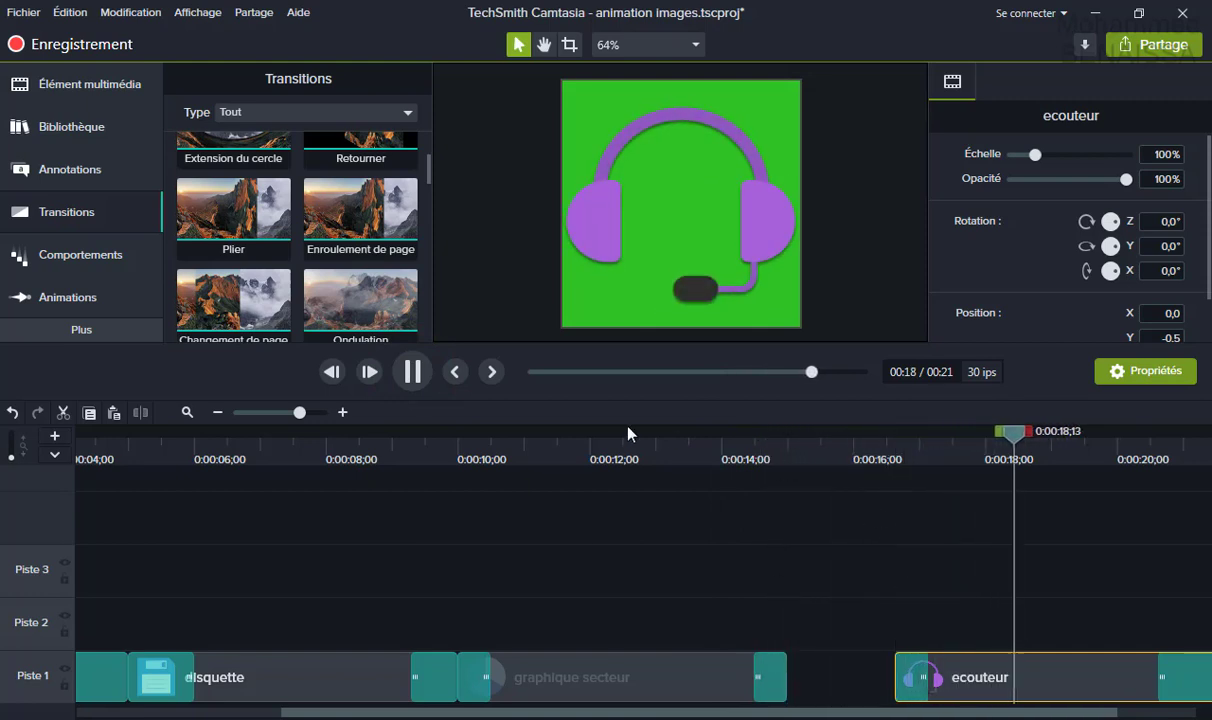
pyautogui.click(412, 371)
# Close the gap before ecouteur, replay from about 13 s, and return to the start.
pyautogui.click(1043, 670)
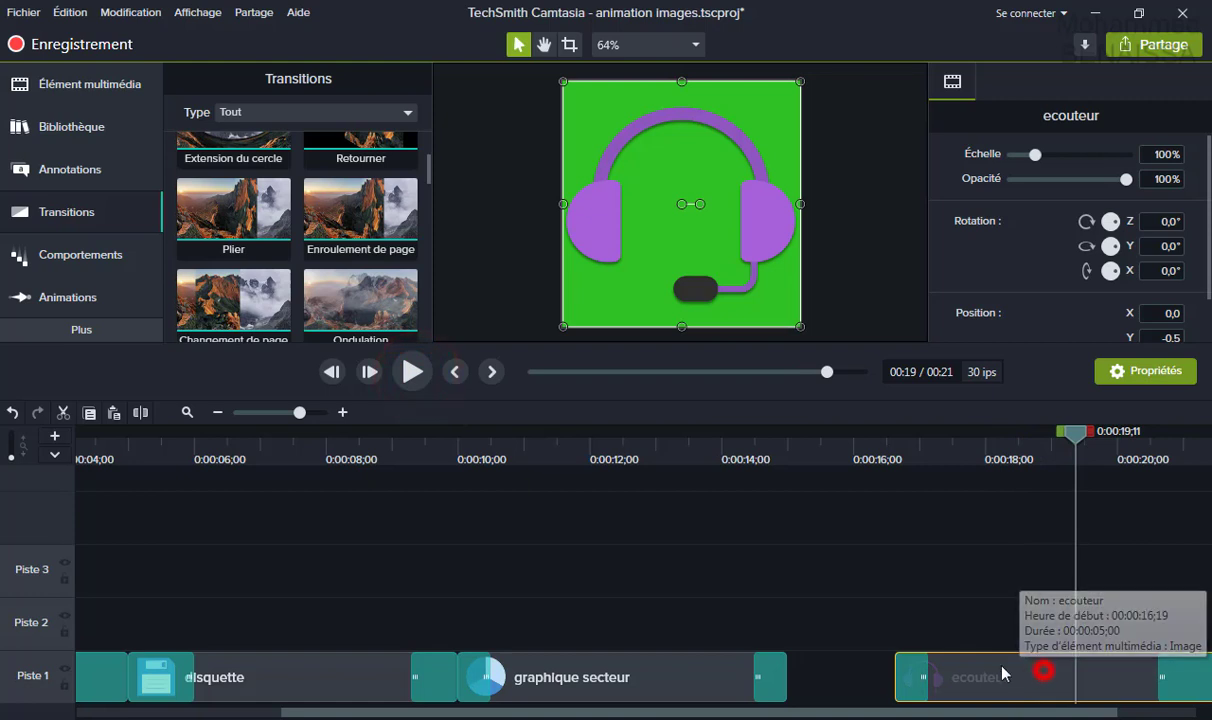
pyautogui.moveTo(1004, 673); pyautogui.dragTo(906, 669)
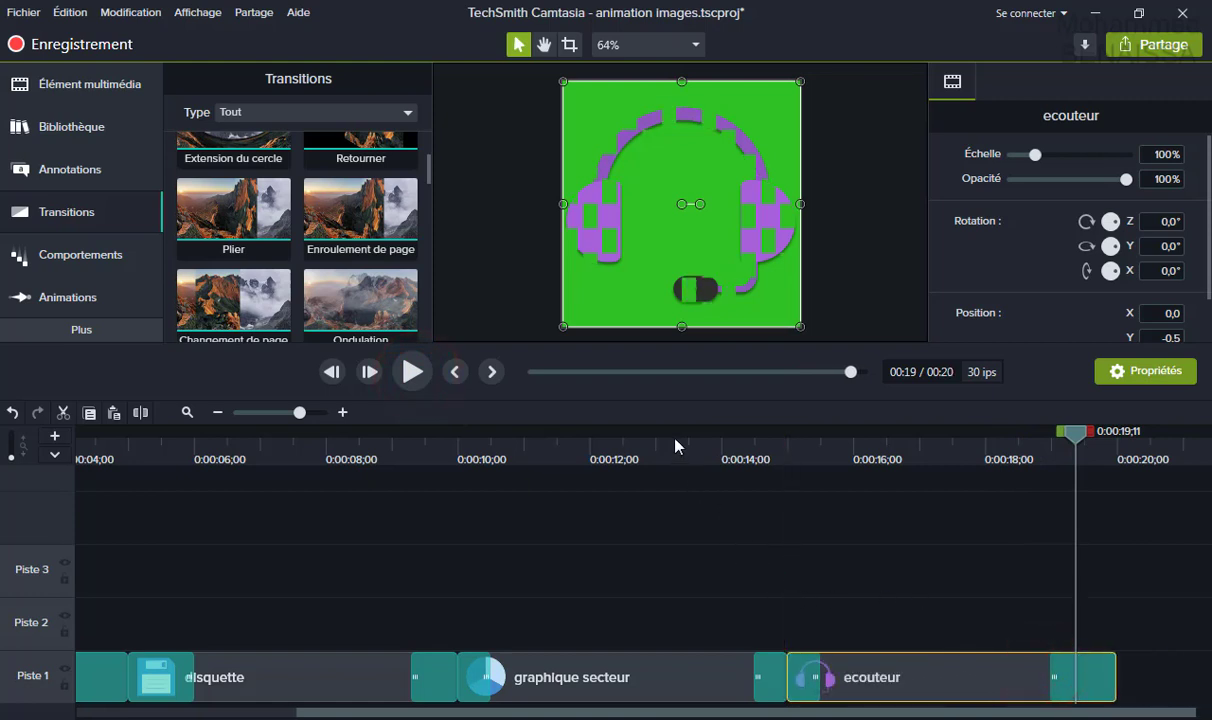
pyautogui.click(675, 439)
pyautogui.click(410, 372)
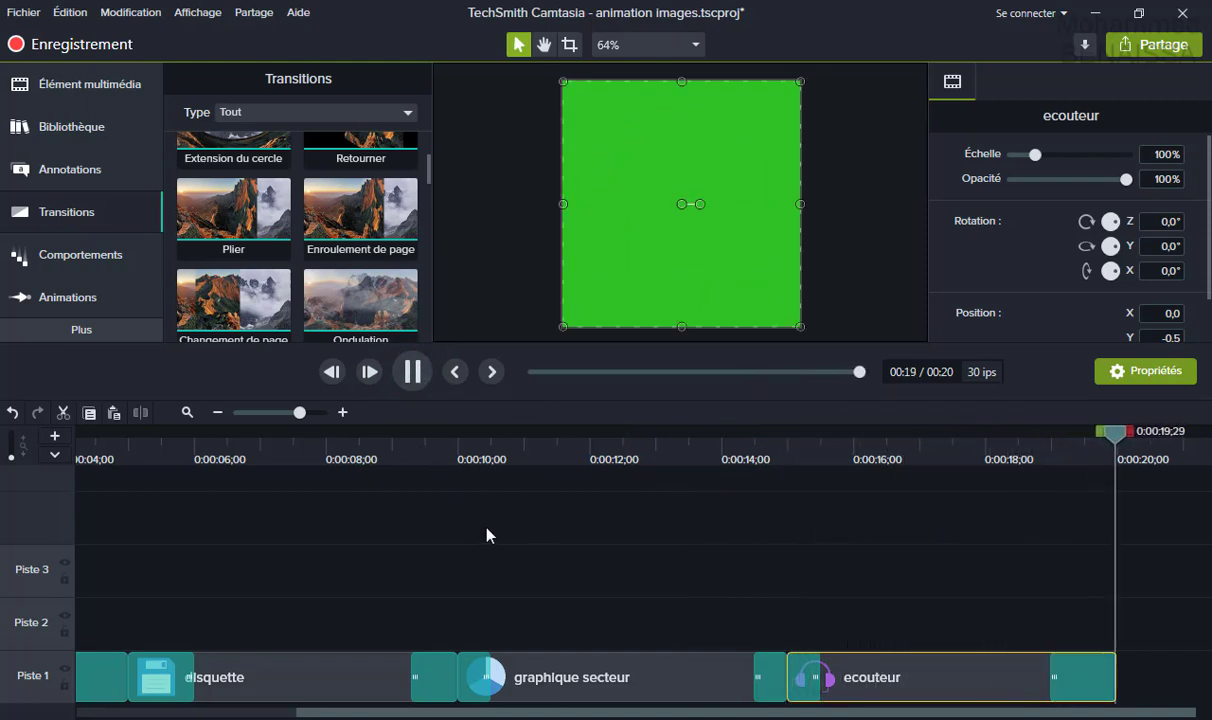
pyautogui.moveTo(1118, 432); pyautogui.dragTo(8, 557)
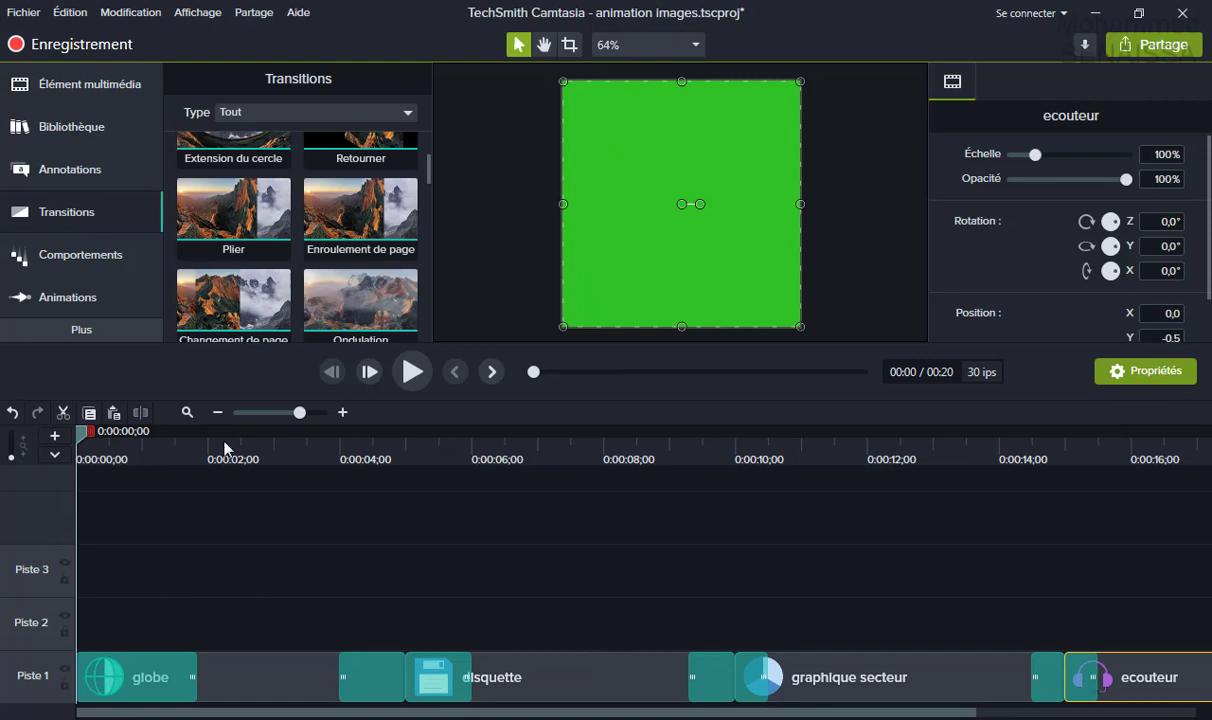
# Place graphique.png on Piste 2, try it near 2 seconds, then move it back to the start.
pyautogui.click(104, 84)
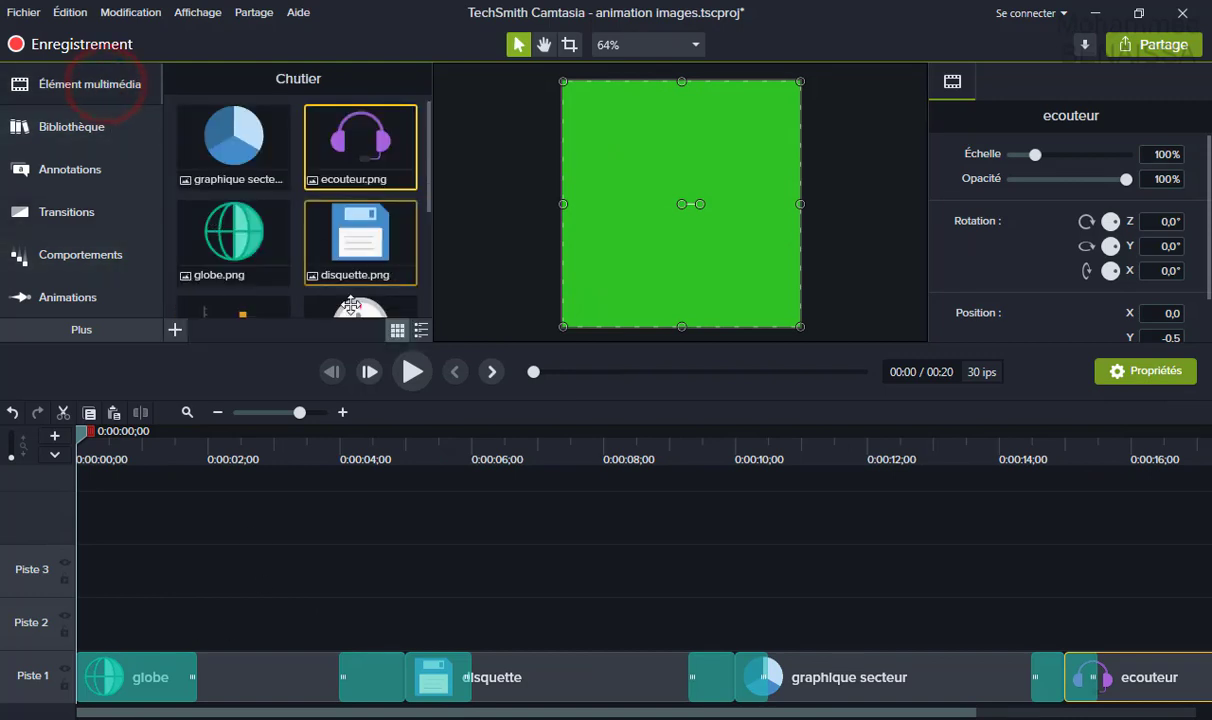
pyautogui.moveTo(425, 195); pyautogui.dragTo(425, 257)
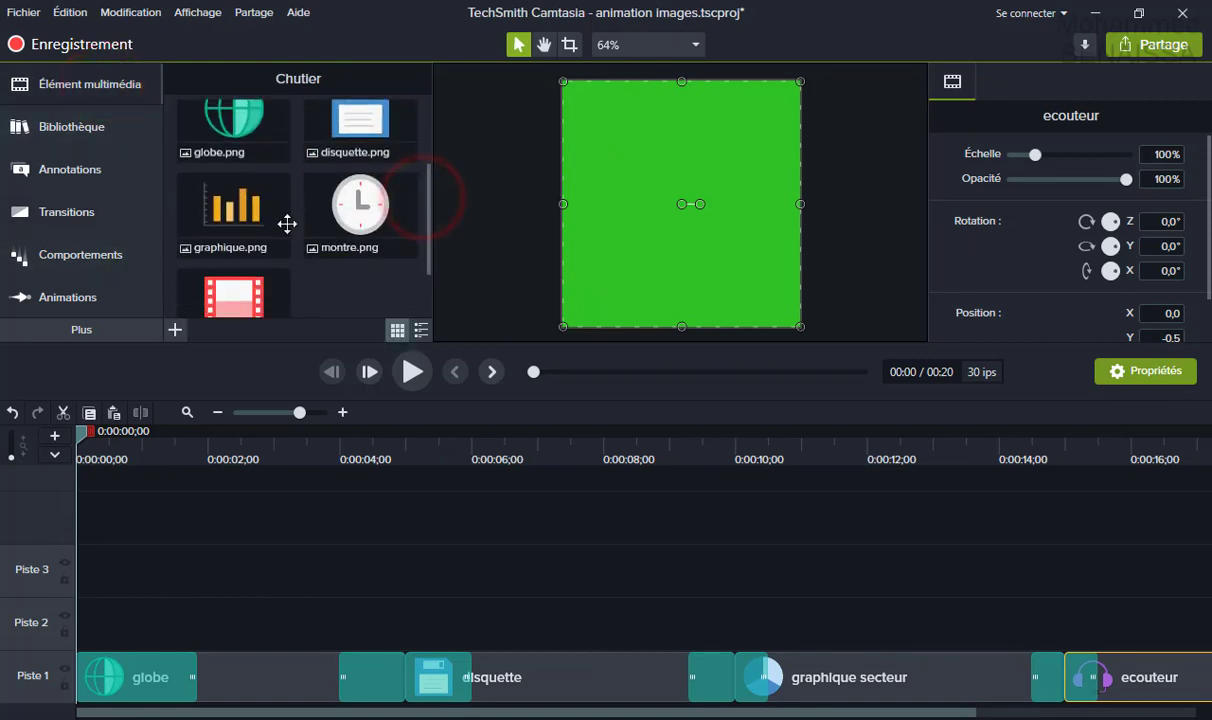
pyautogui.moveTo(287, 224); pyautogui.dragTo(68, 648)
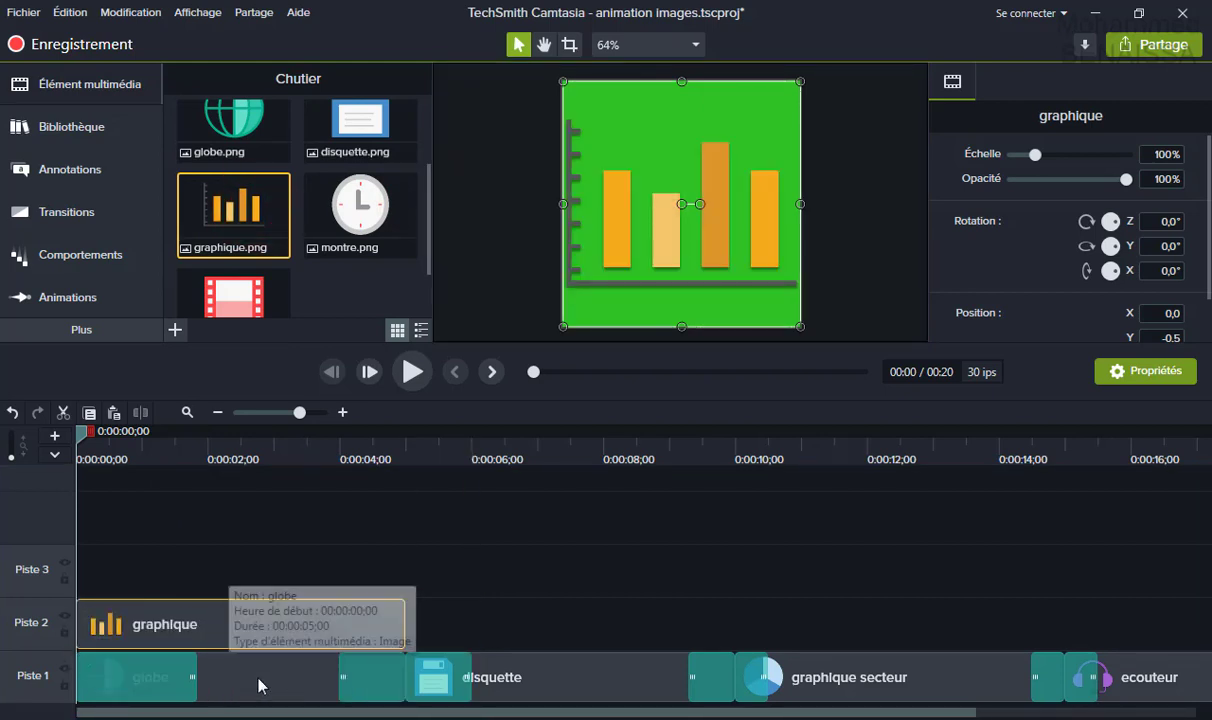
pyautogui.moveTo(290, 628); pyautogui.dragTo(441, 628)
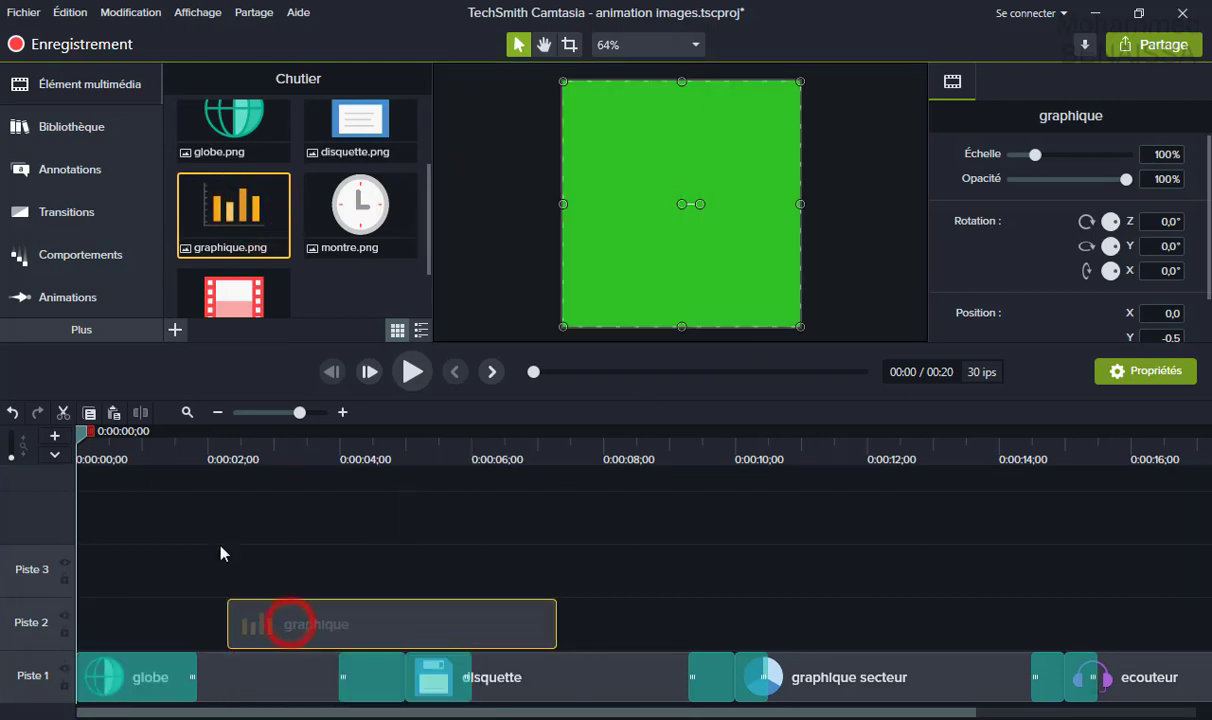
pyautogui.moveTo(83, 434); pyautogui.dragTo(184, 442)
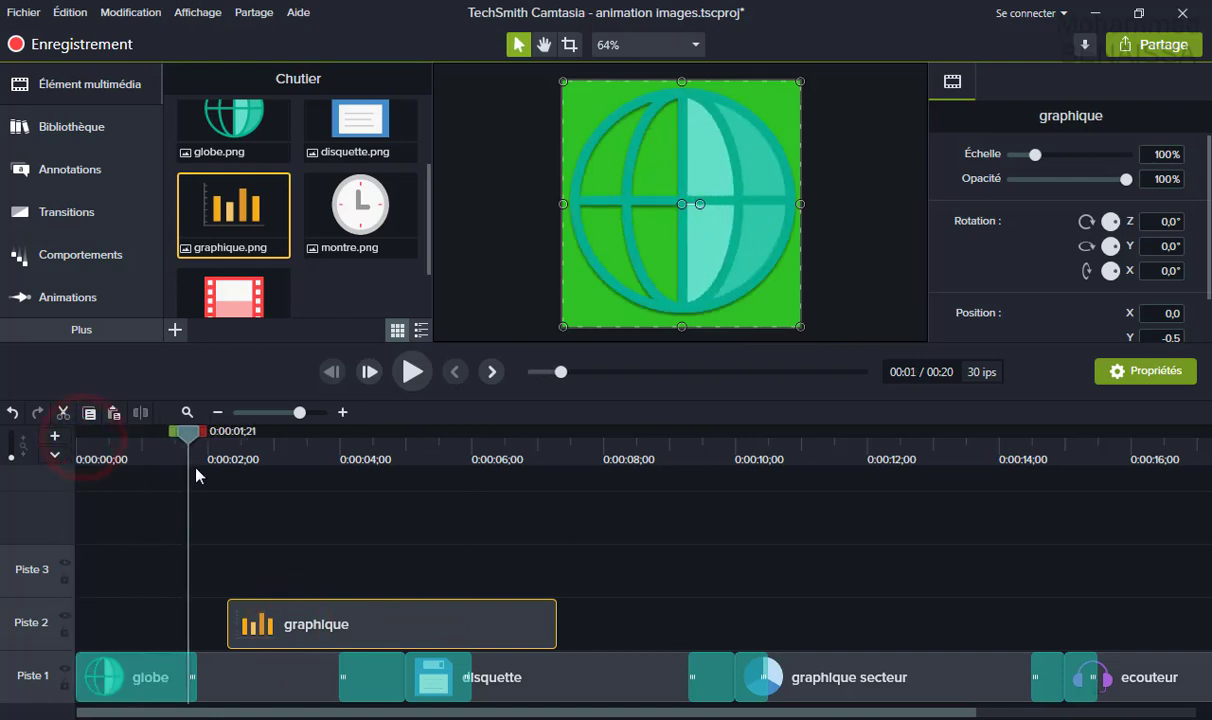
pyautogui.moveTo(339, 622); pyautogui.dragTo(140, 628)
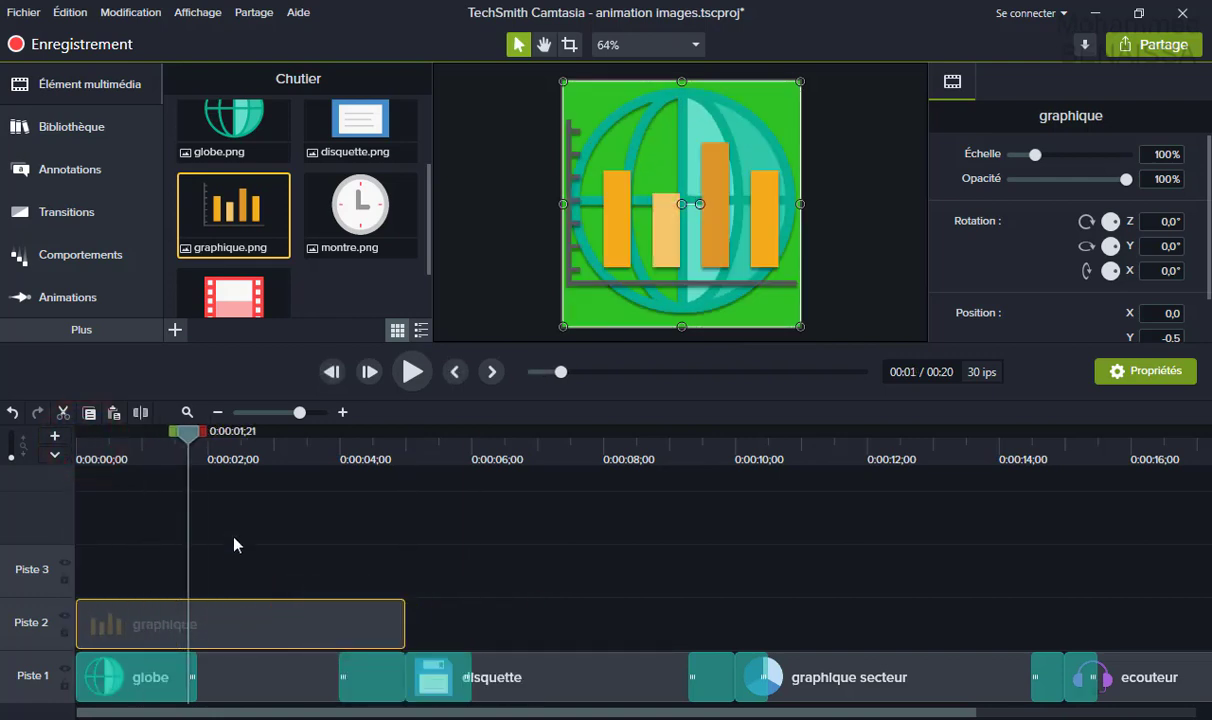
# Rewind, select the graphique clip, and preview the project up to about 7 seconds.
pyautogui.moveTo(193, 447); pyautogui.dragTo(41, 494)
pyautogui.click(222, 615)
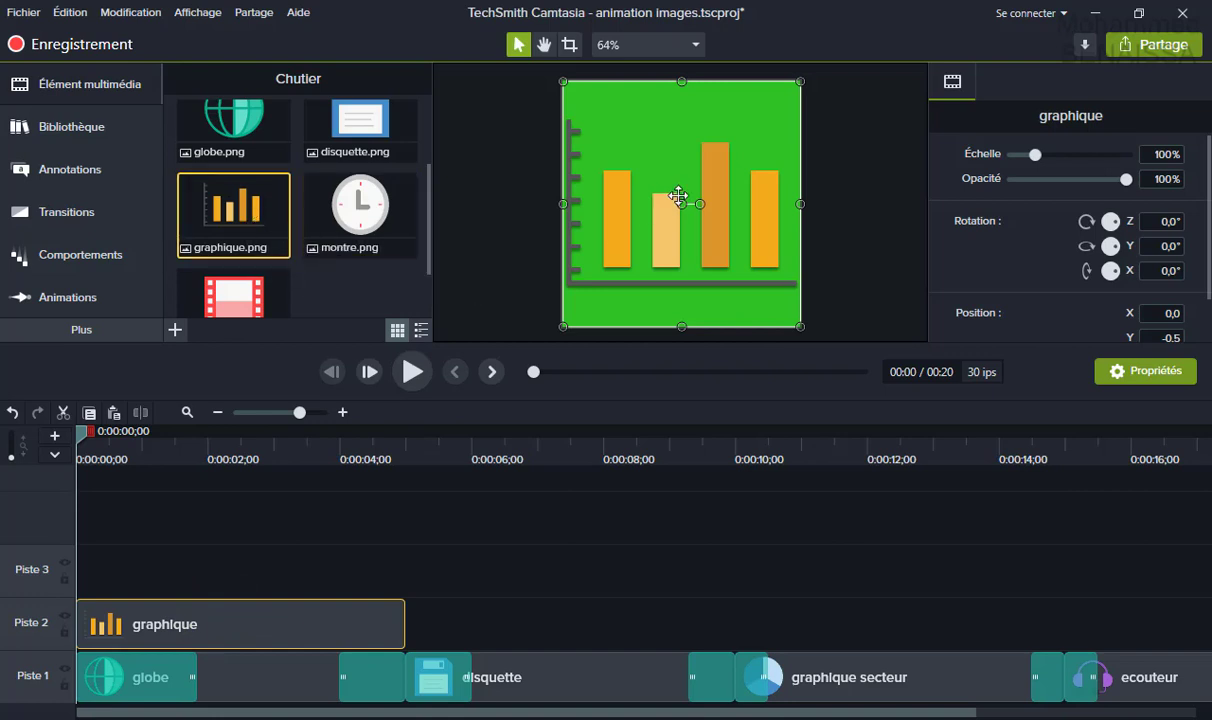
pyautogui.click(412, 371)
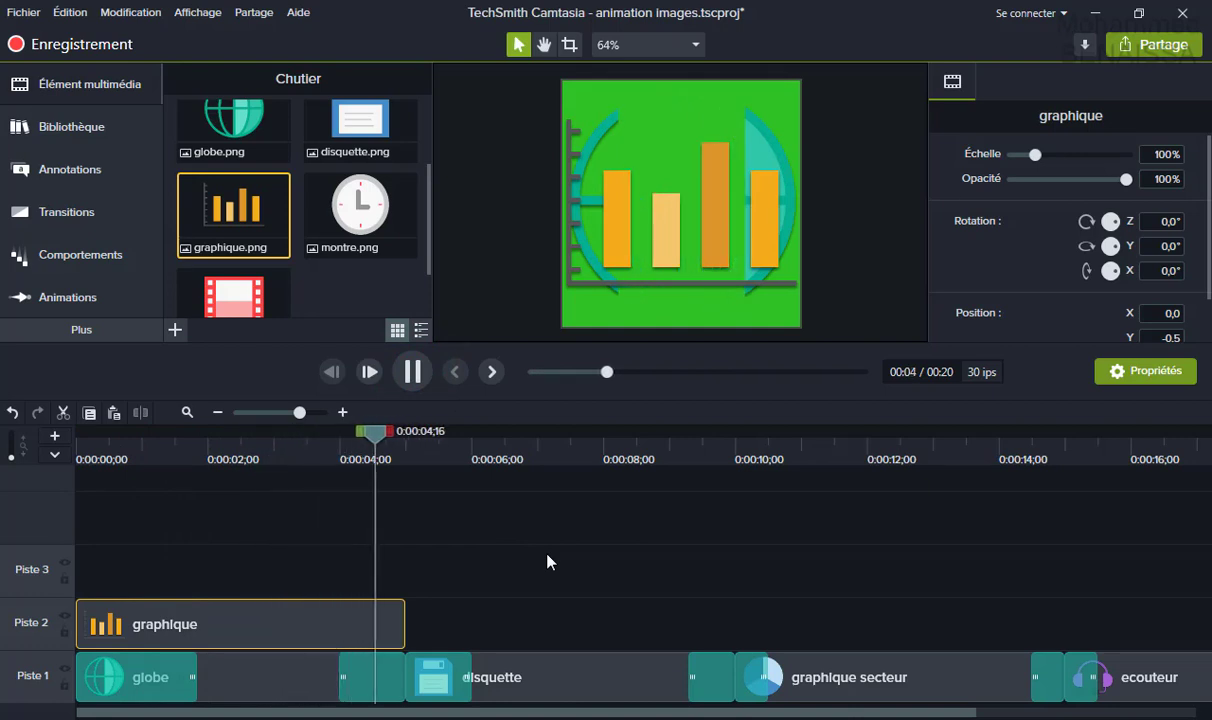
pyautogui.click(412, 371)
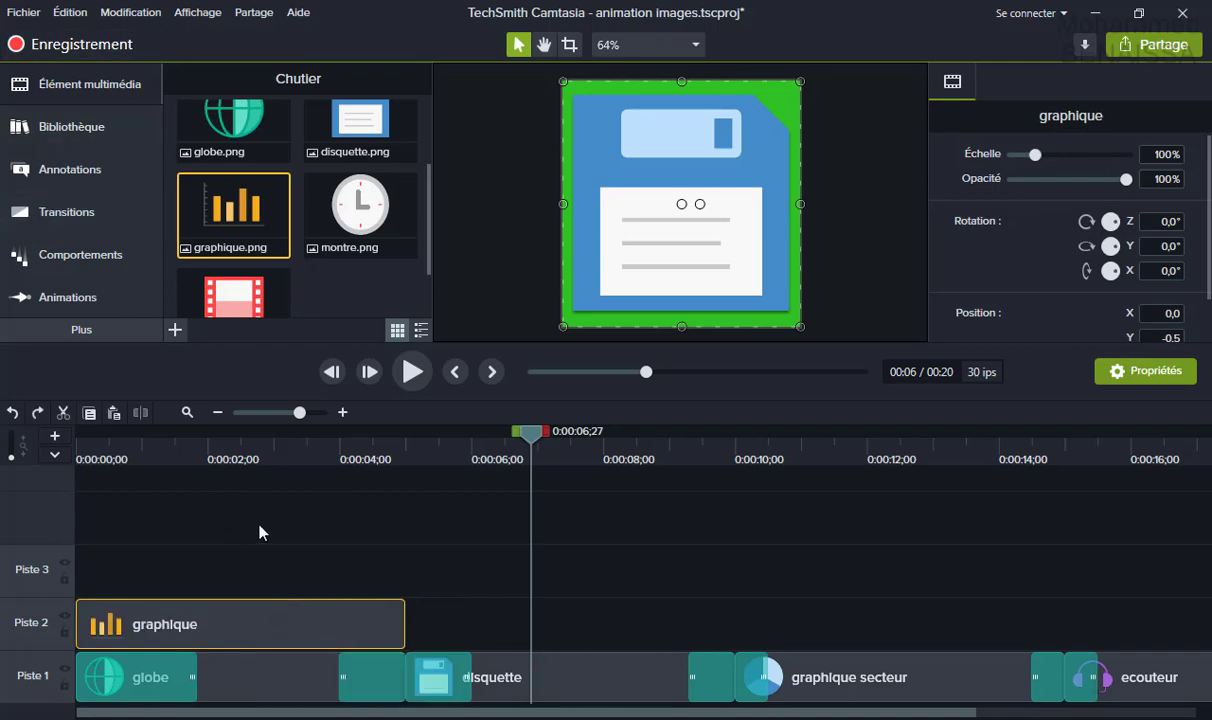
# Delete the graphique clip from Piste 2 and return the playhead to around 4 seconds.
pyautogui.moveTo(228, 630); pyautogui.dragTo(176, 622)
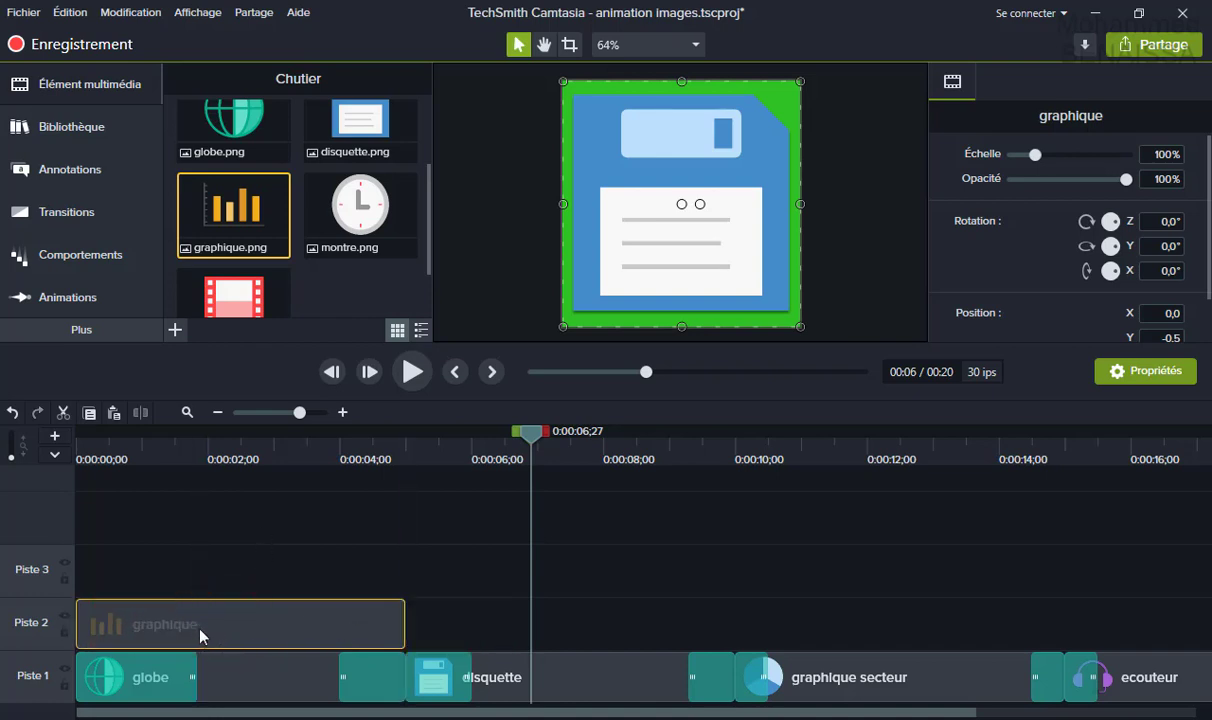
pyautogui.rightClick(240, 612)
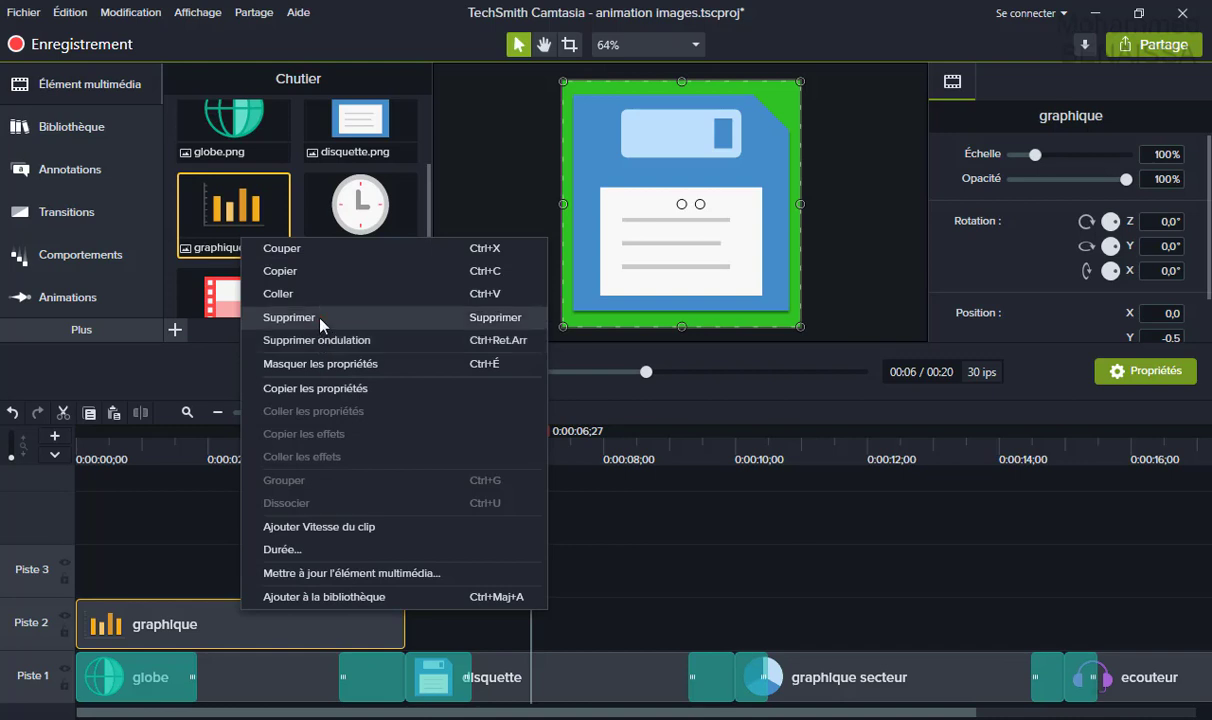
pyautogui.click(320, 318)
pyautogui.moveTo(538, 443); pyautogui.dragTo(66, 511)
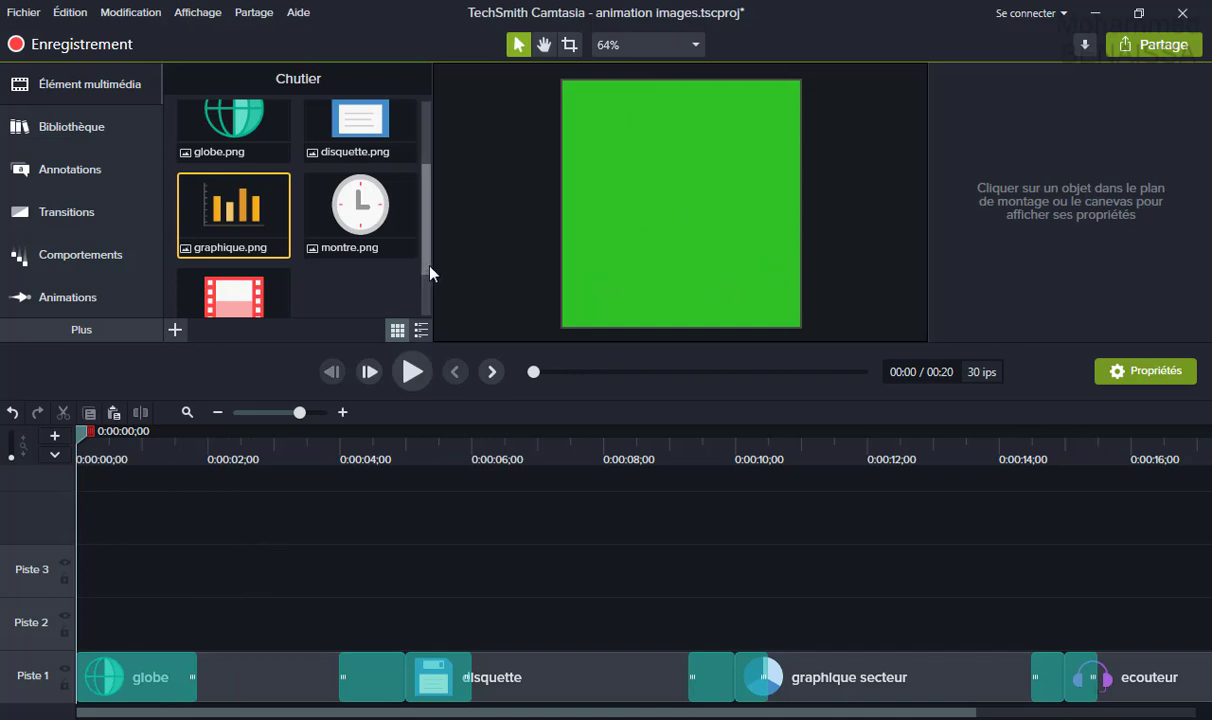
pyautogui.moveTo(427, 265); pyautogui.dragTo(432, 216)
# Reopen the Transitions panel, scroll its list, and play the globe-disquette-pie chart sequence.
pyautogui.click(97, 218)
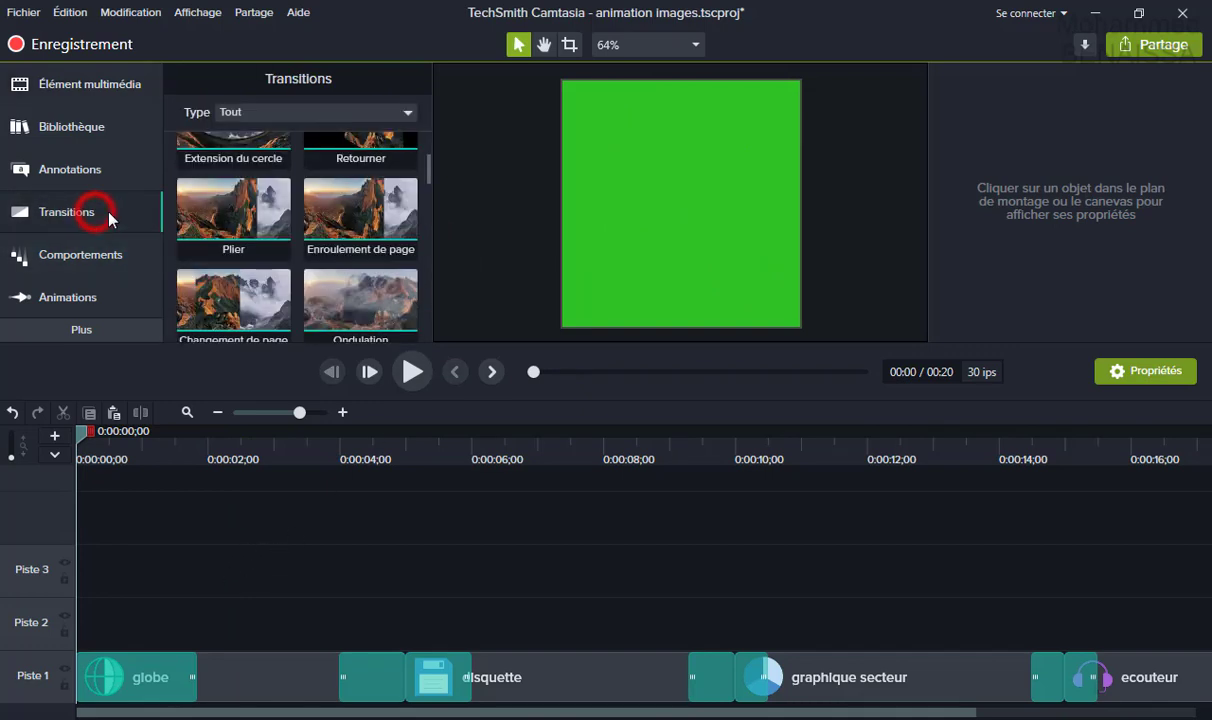
pyautogui.click(110, 214)
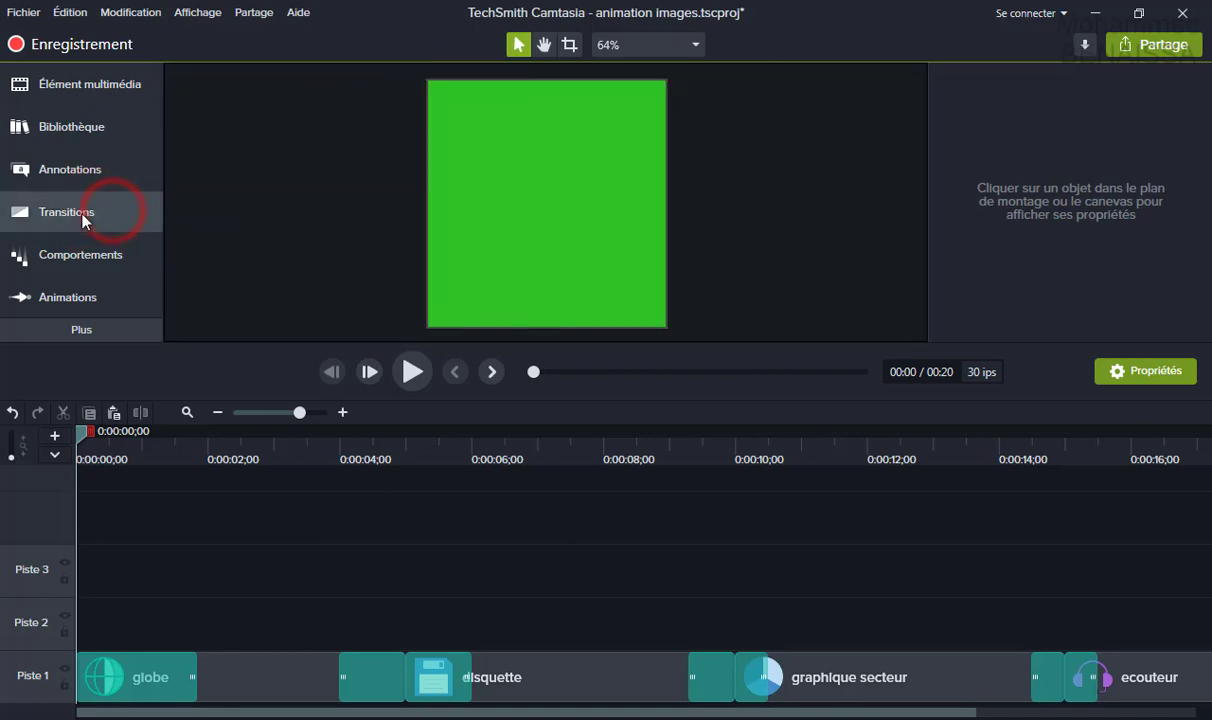
pyautogui.click(83, 218)
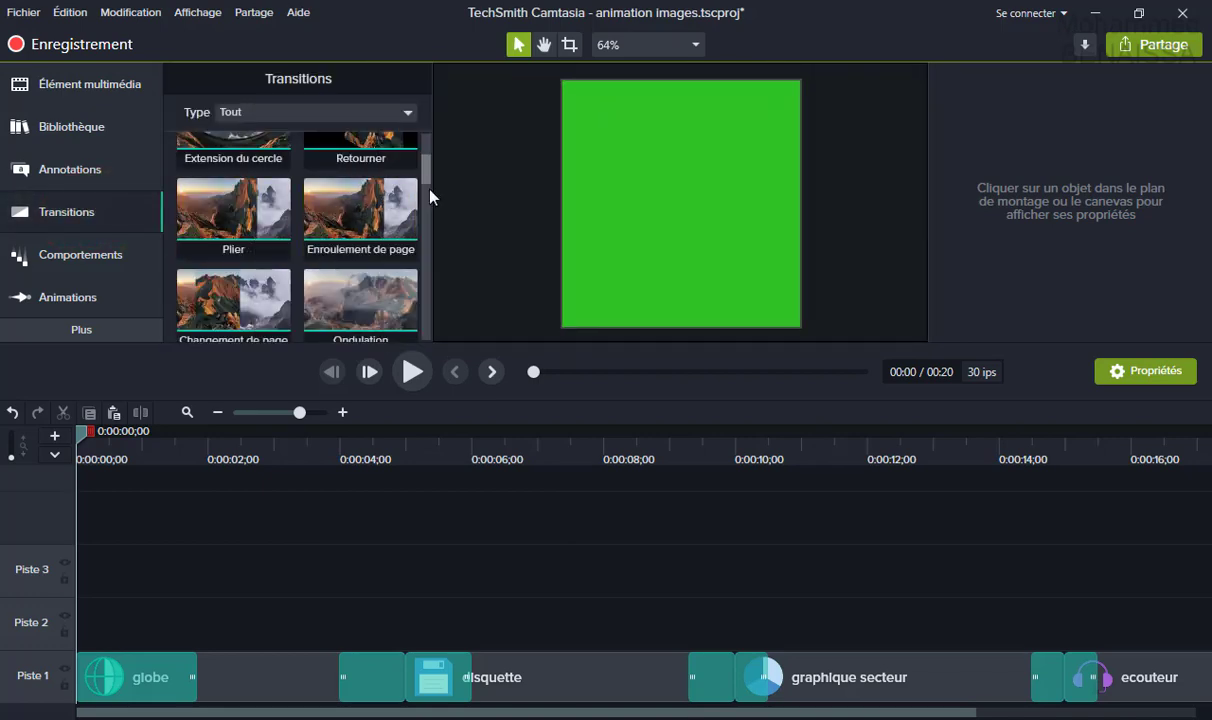
pyautogui.moveTo(430, 182); pyautogui.dragTo(426, 316)
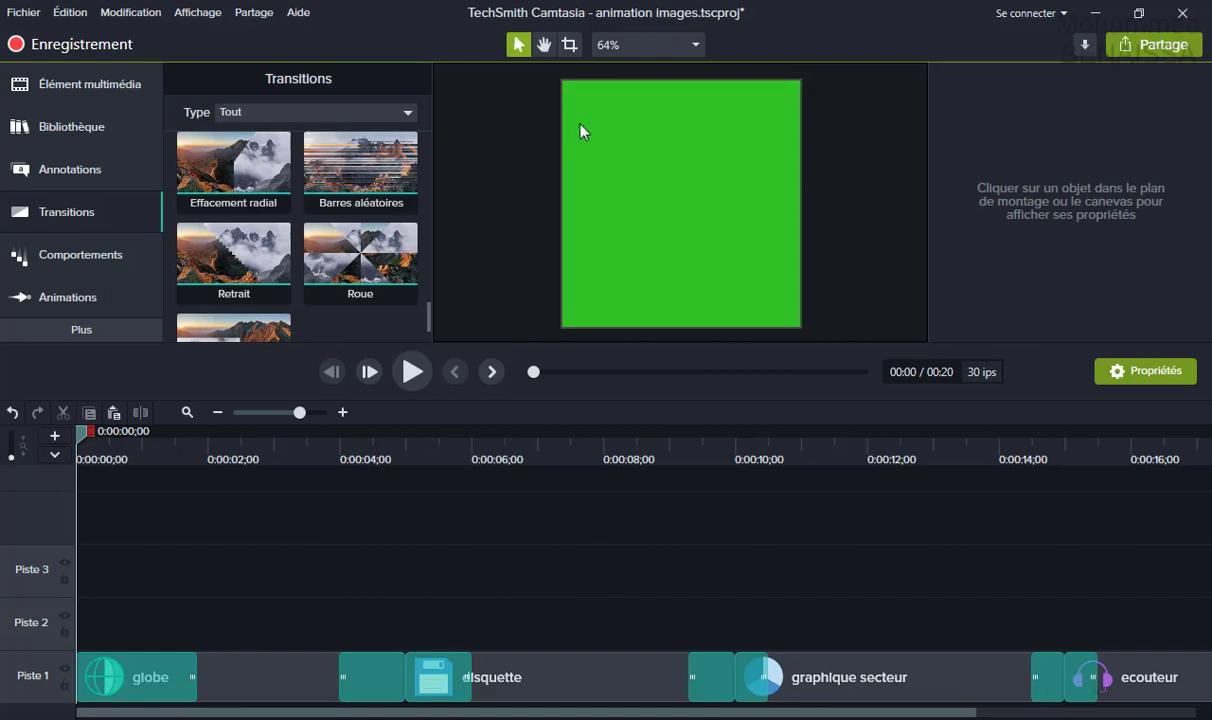
pyautogui.click(419, 388)
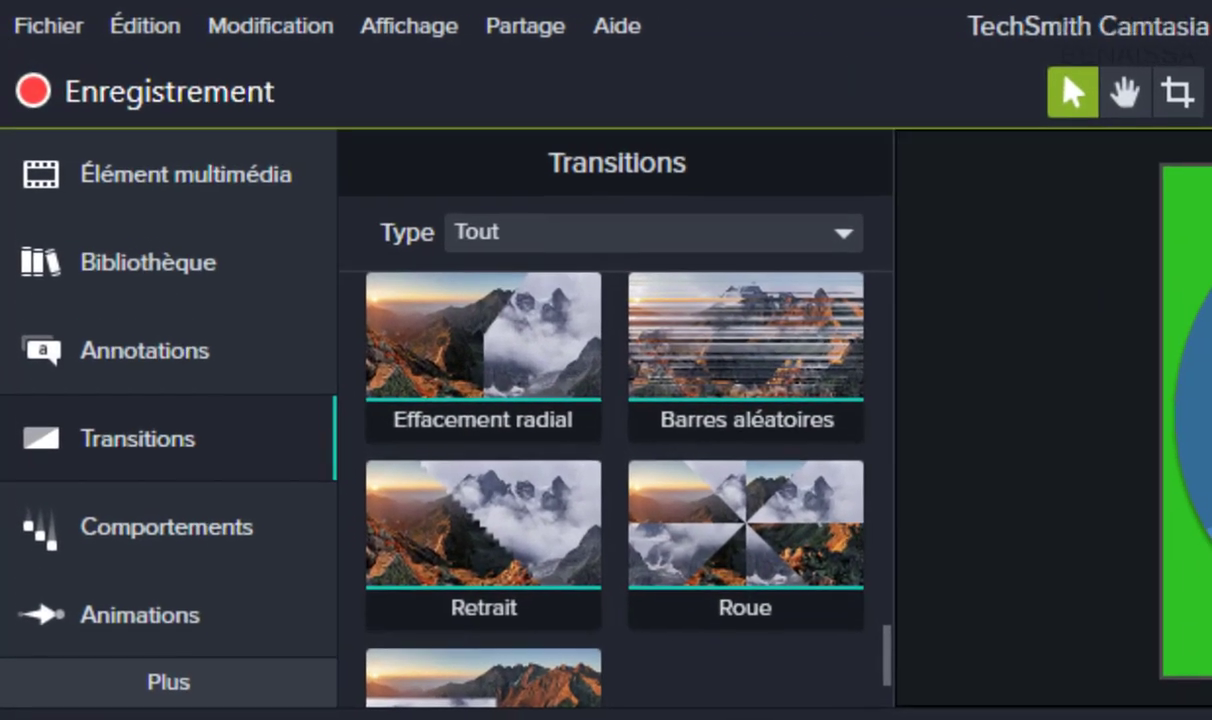
# Under Annotations > Légendes with all styles shown, drop the yellow thought bubble onto Piste 2 at 0:00.
pyautogui.click(157, 350)
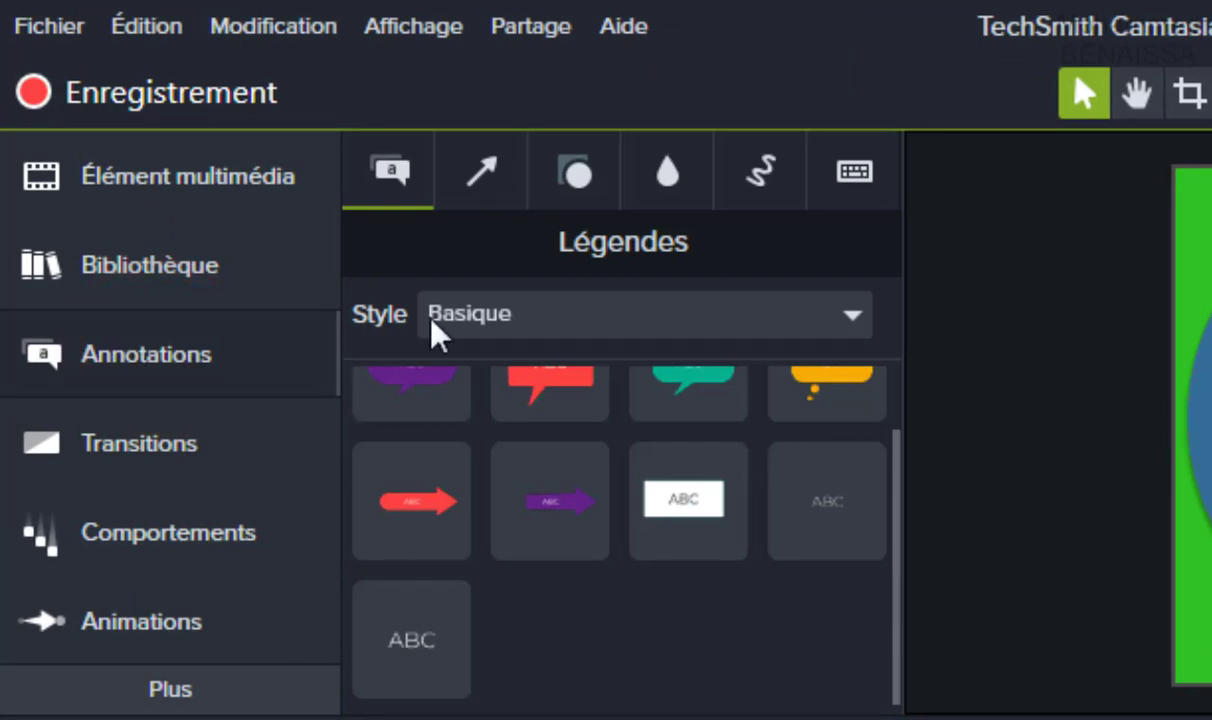
pyautogui.click(580, 320)
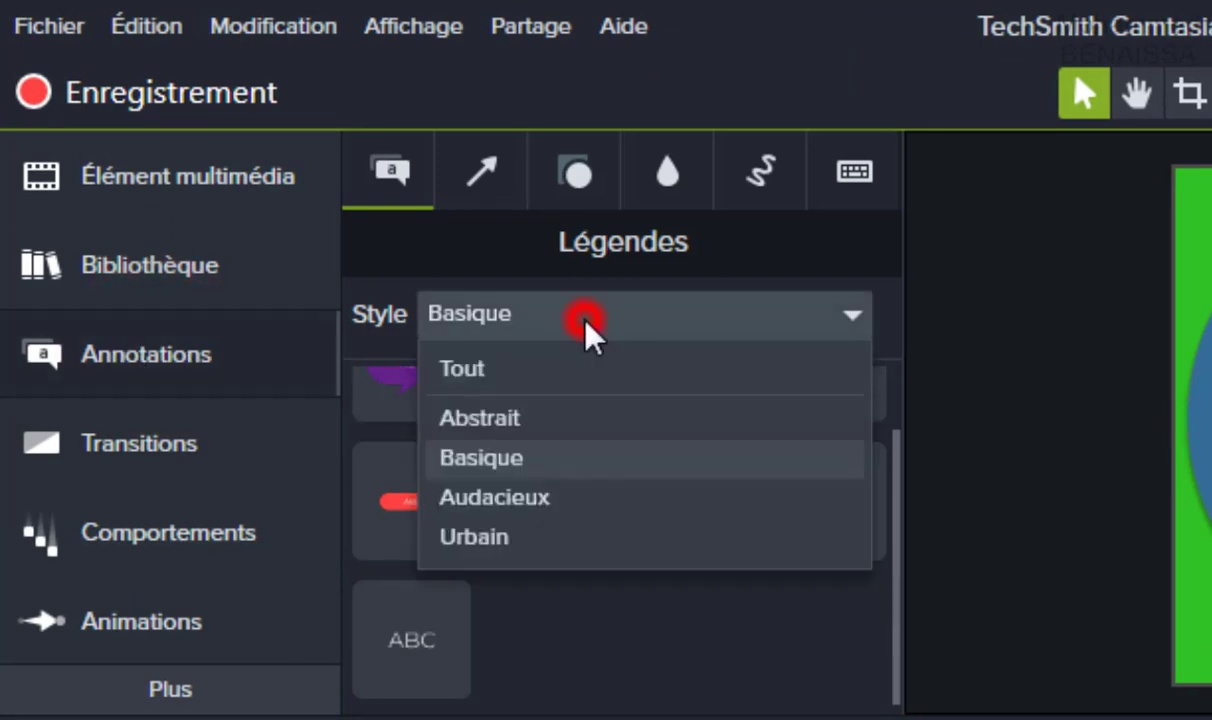
pyautogui.click(497, 366)
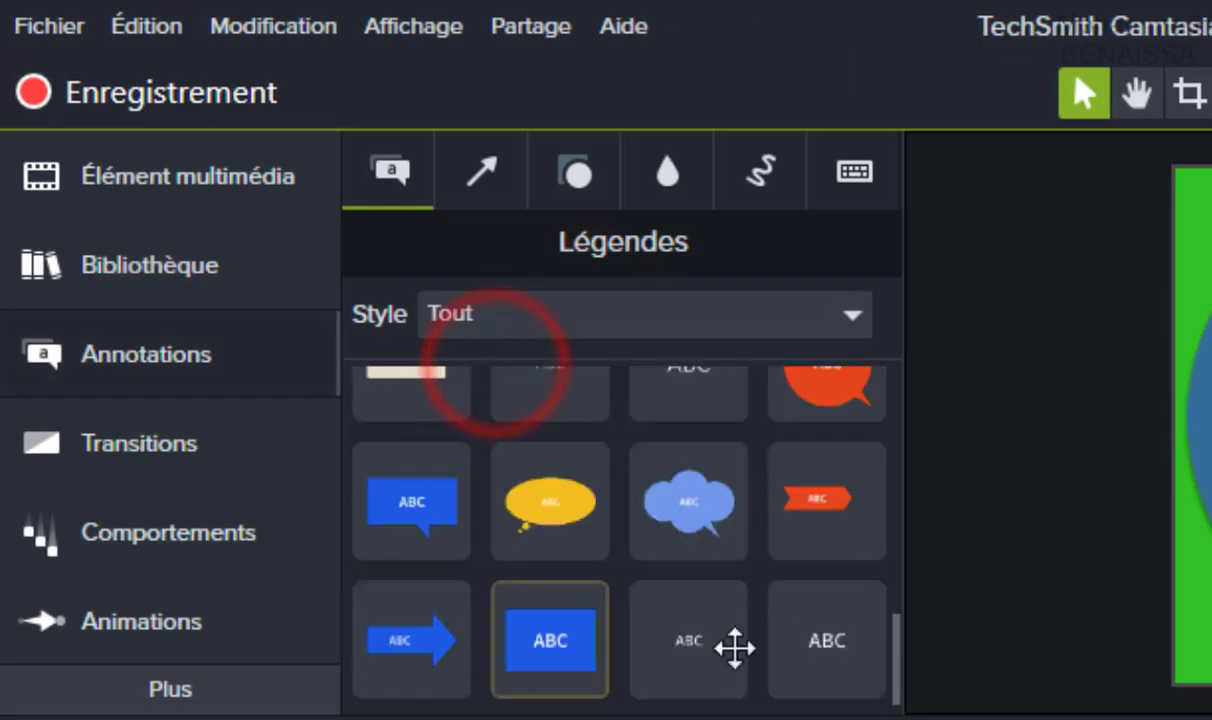
pyautogui.moveTo(893, 636); pyautogui.dragTo(832, 638)
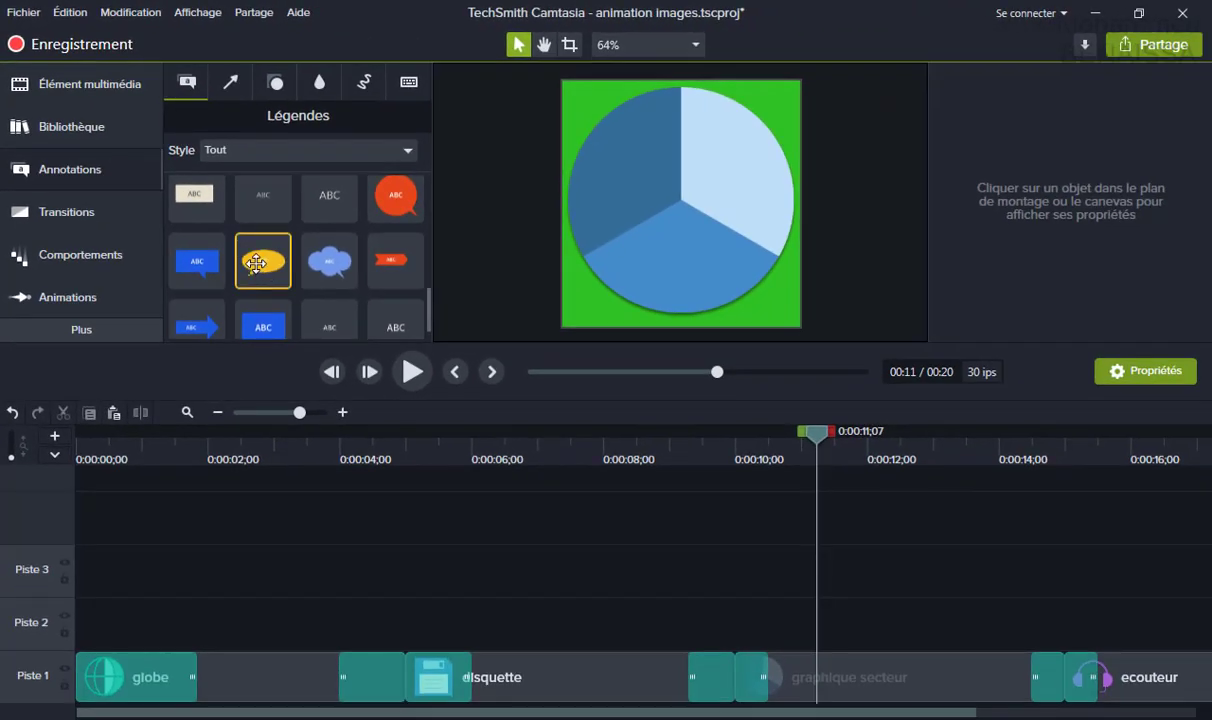
pyautogui.moveTo(256, 263); pyautogui.dragTo(78, 632)
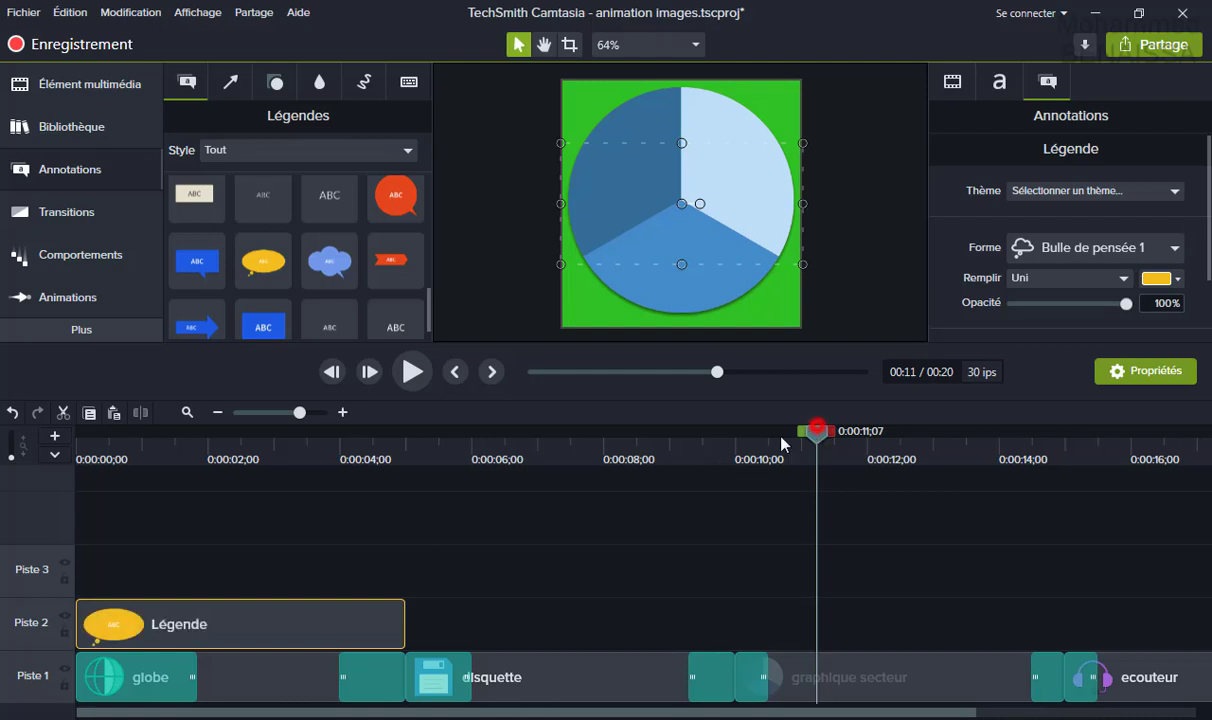
# Rewind the preview, select the Piste 2 thought-bubble callout, and delete its placeholder ABC text.
pyautogui.moveTo(816, 430); pyautogui.dragTo(201, 482)
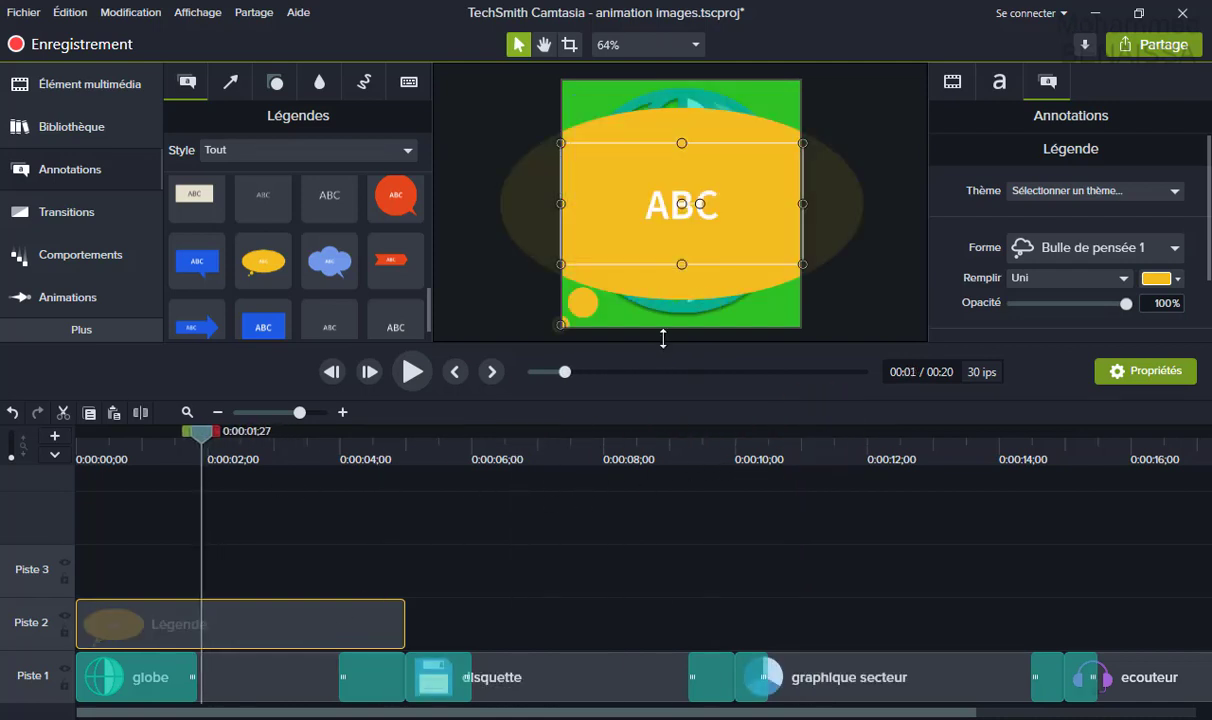
pyautogui.click(663, 205)
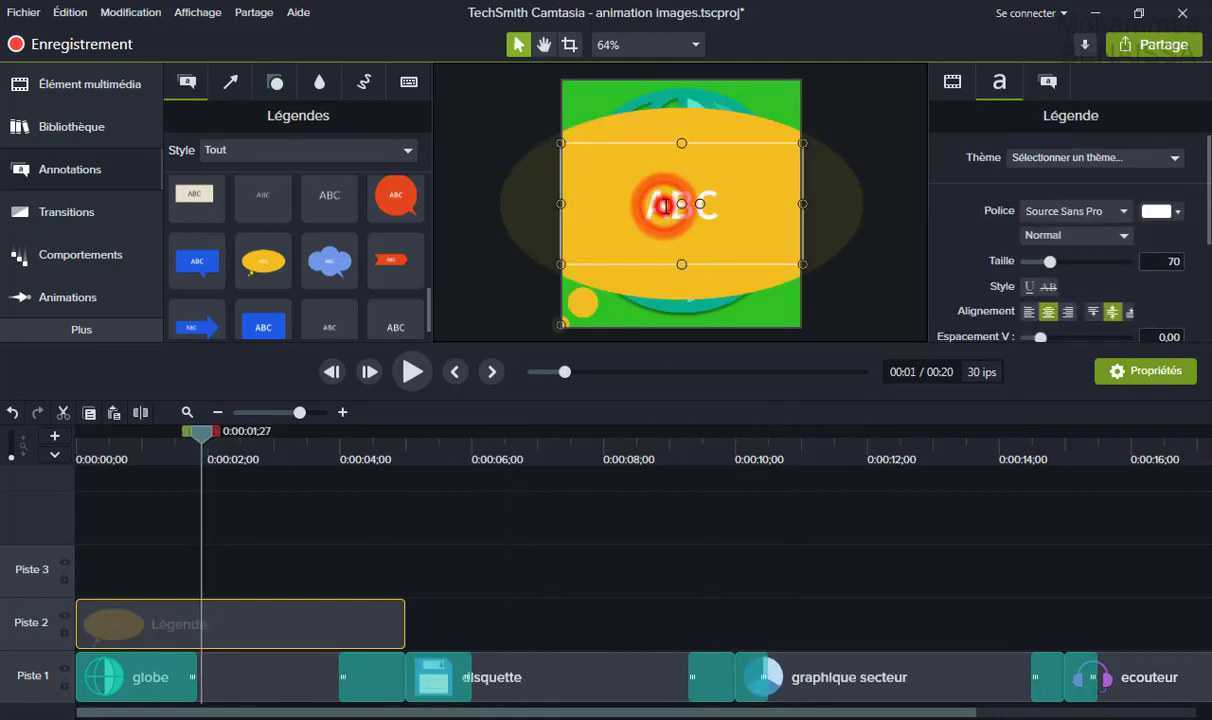
pyautogui.click(289, 622)
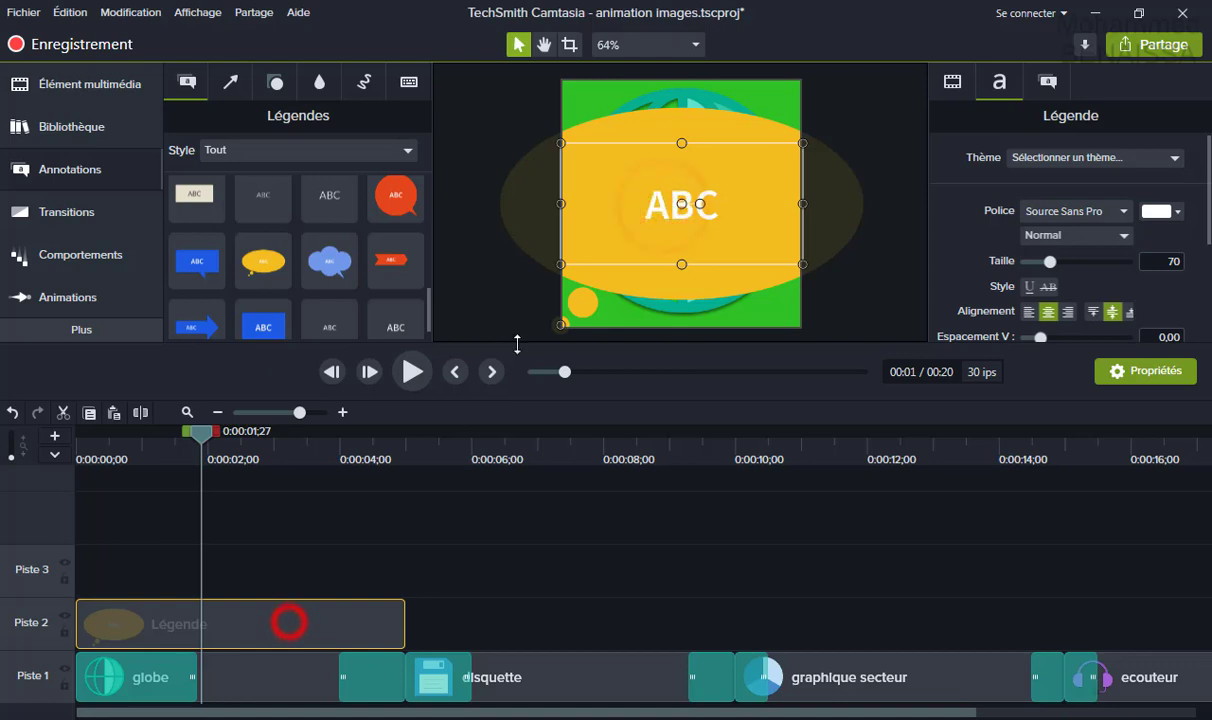
pyautogui.click(652, 210)
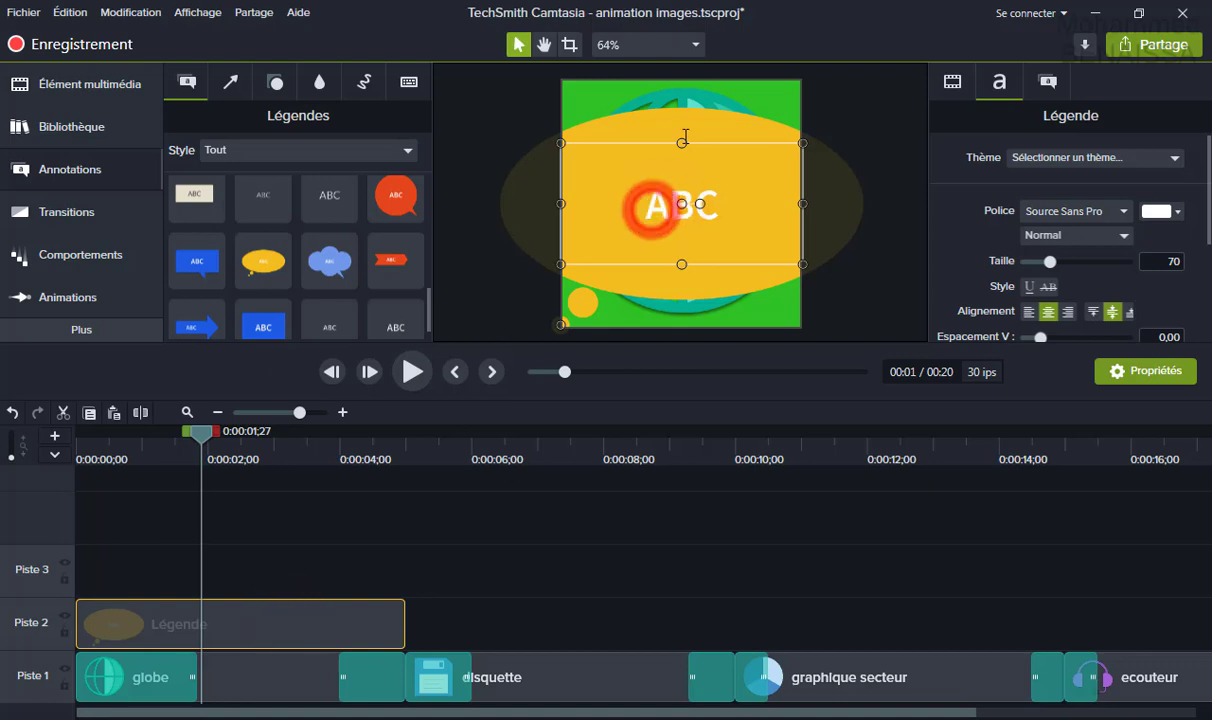
pyautogui.click(840, 190)
pyautogui.click(875, 138)
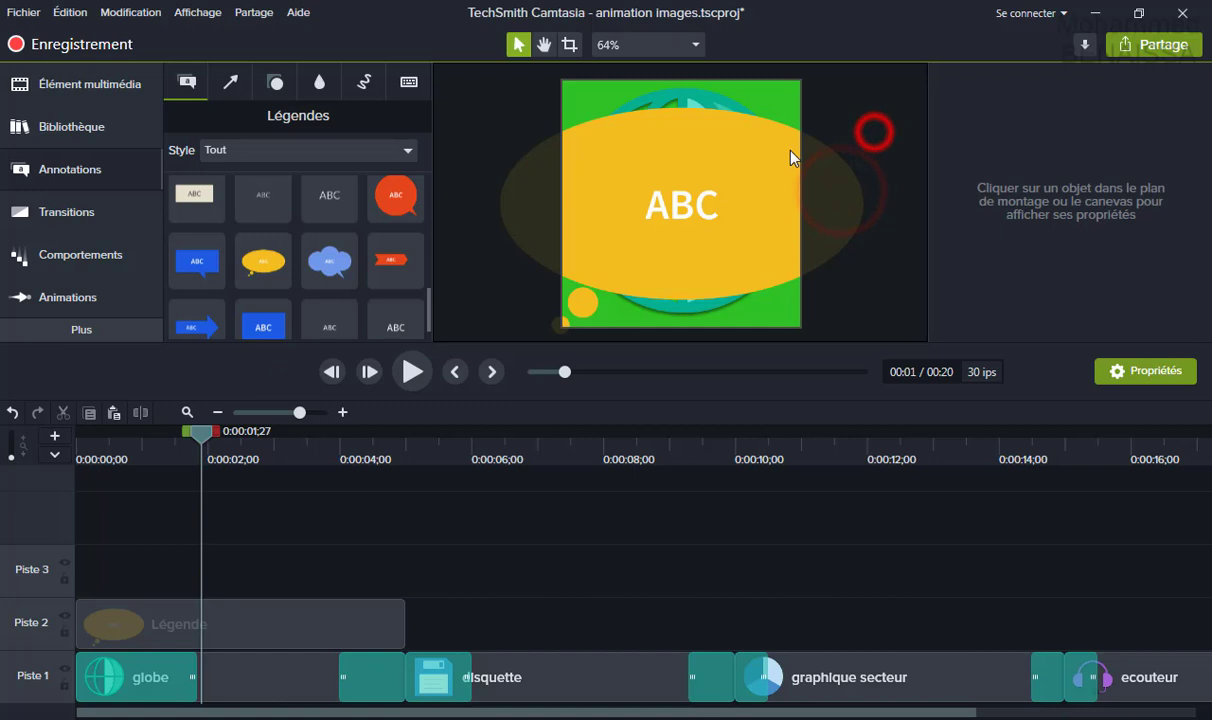
pyautogui.doubleClick(668, 205)
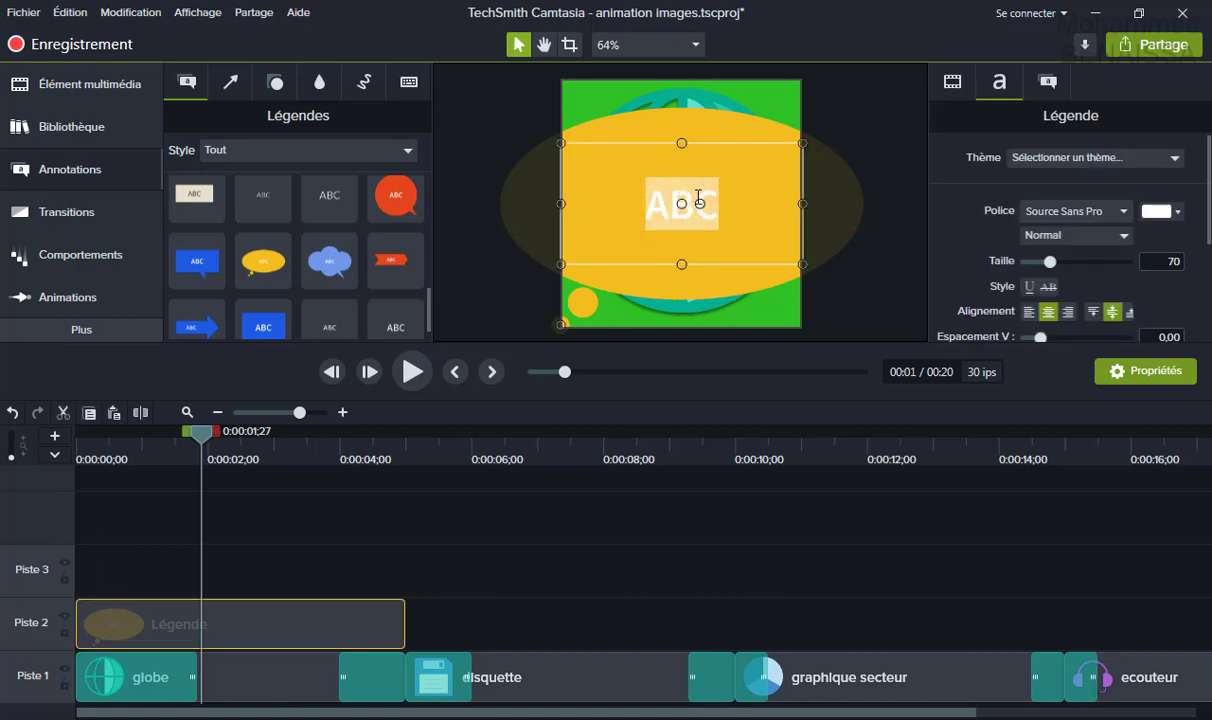
pyautogui.press('BackSpace')
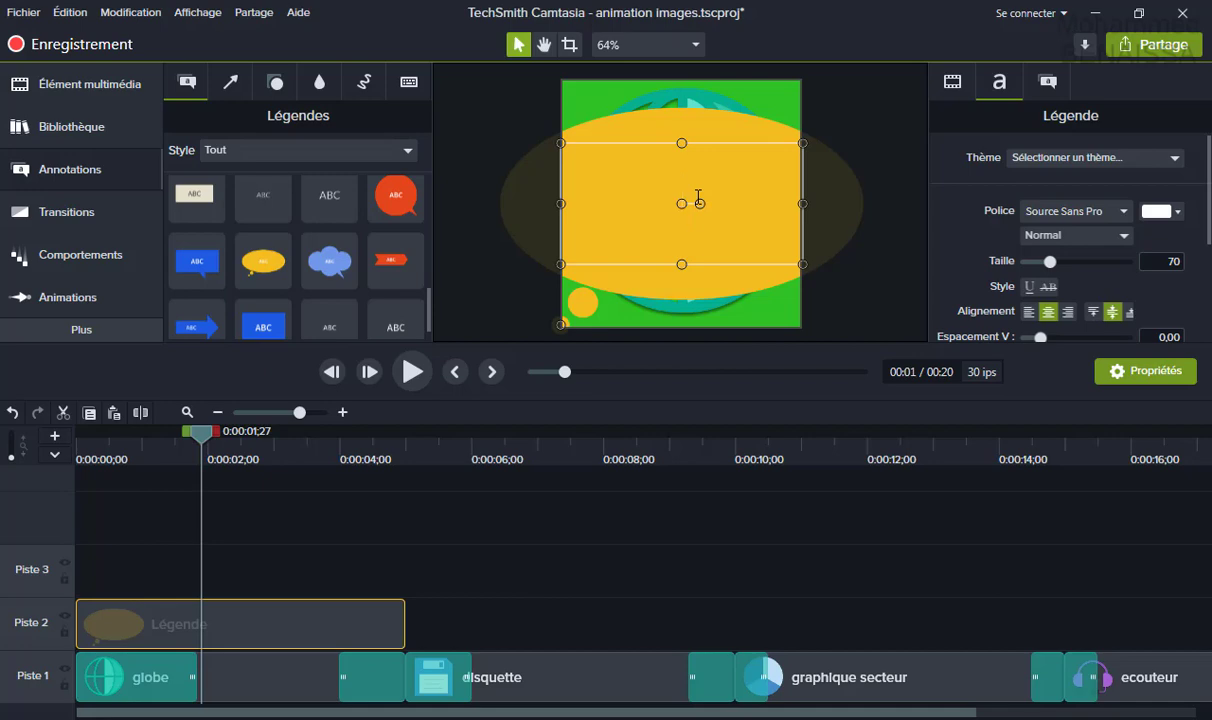
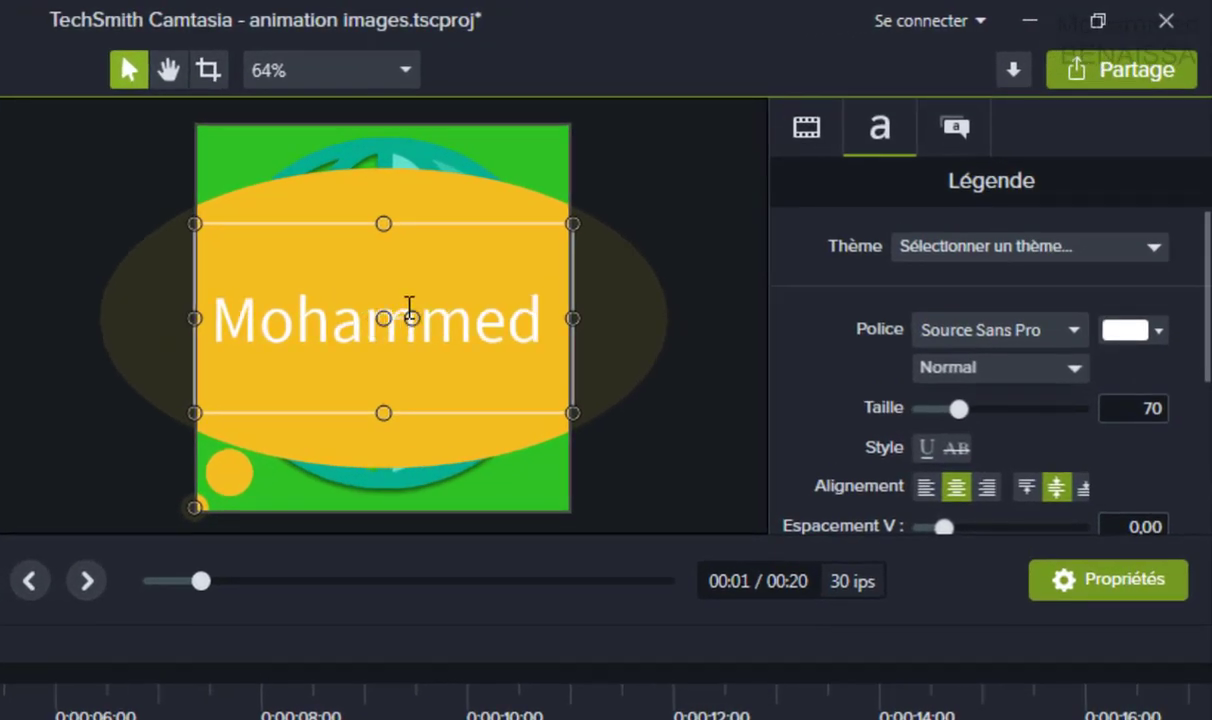
# Type the person's first name and surname on two lines inside the thought bubble.
pyautogui.press('Return')
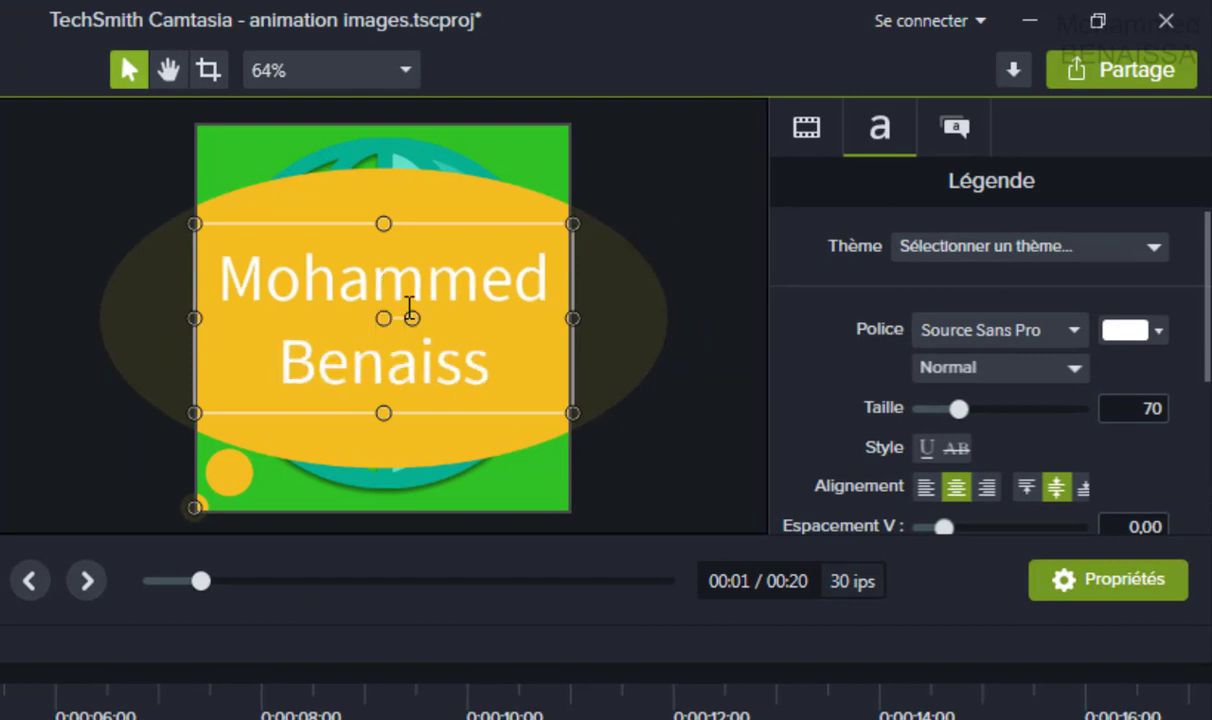
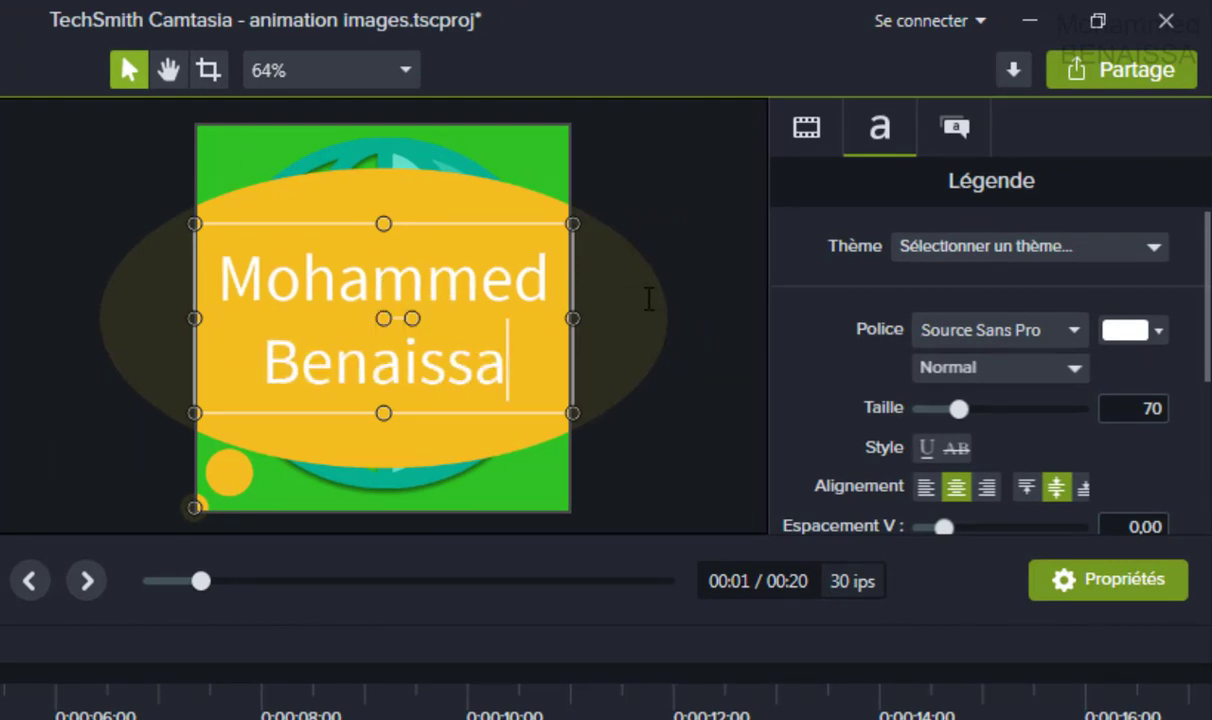
pyautogui.click(644, 295)
pyautogui.click(490, 333)
pyautogui.click(609, 223)
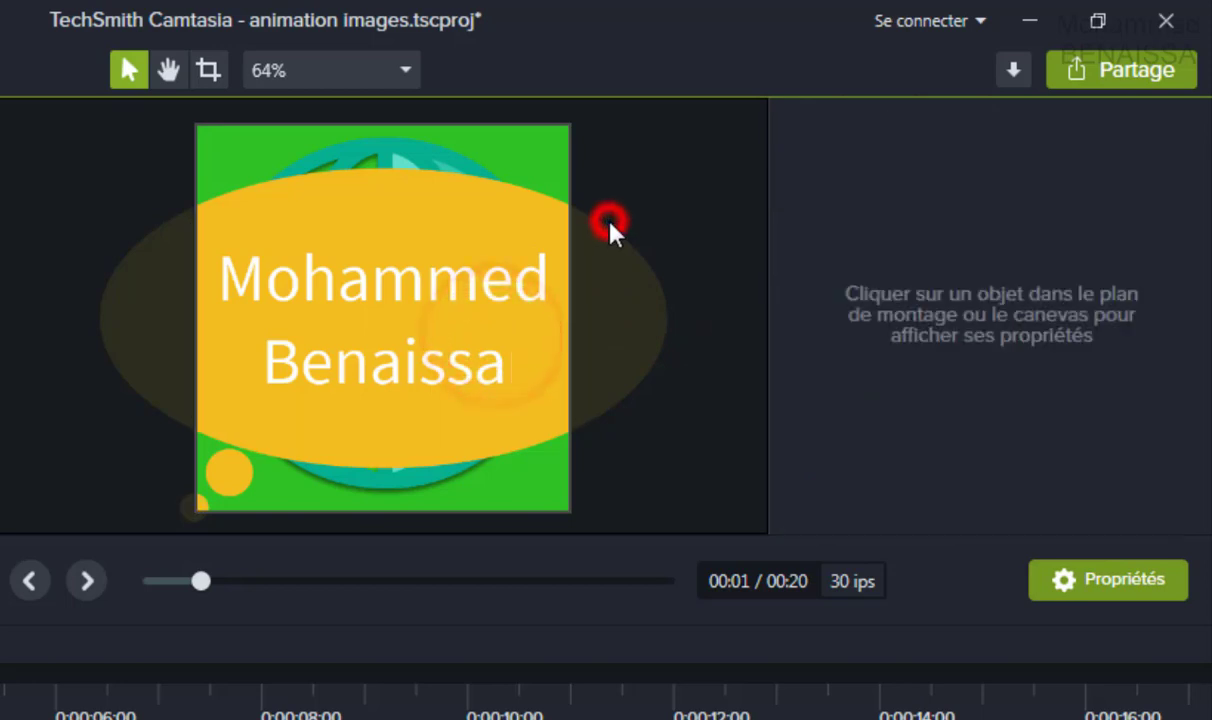
pyautogui.click(486, 268)
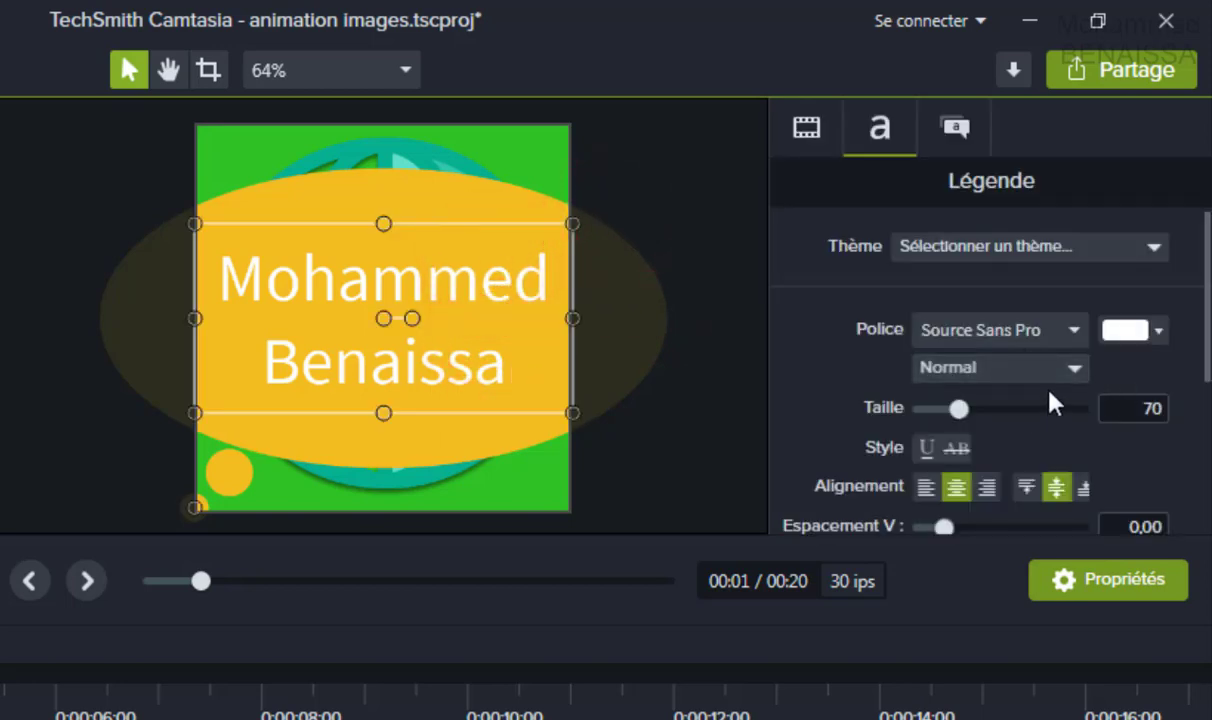
# Set the callout text font to Curlz MT, after briefly trying Corbel.
pyautogui.click(1075, 331)
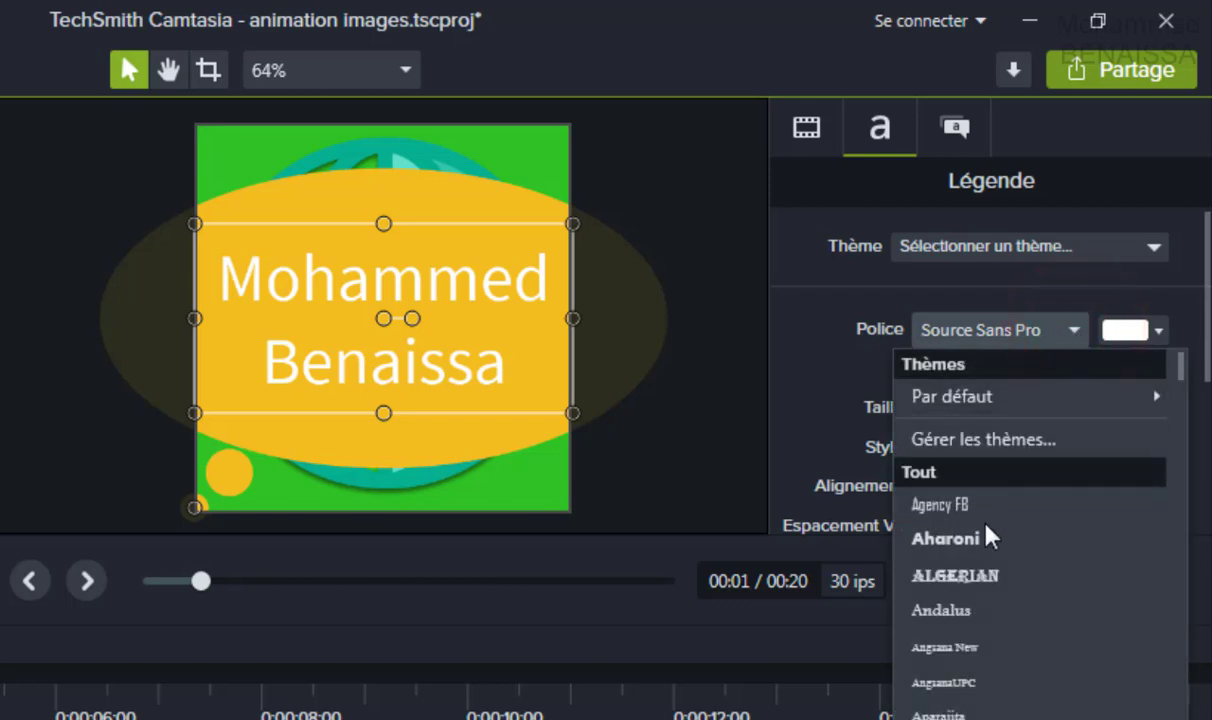
pyautogui.click(1178, 486)
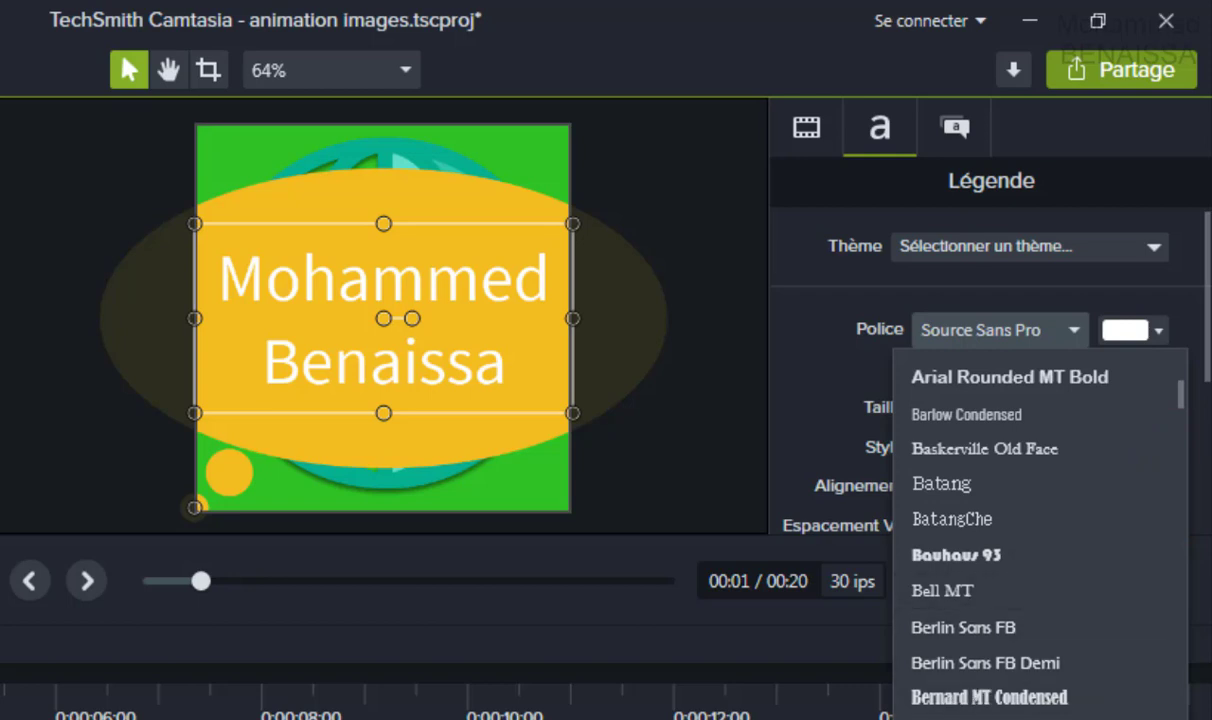
pyautogui.click(1178, 682)
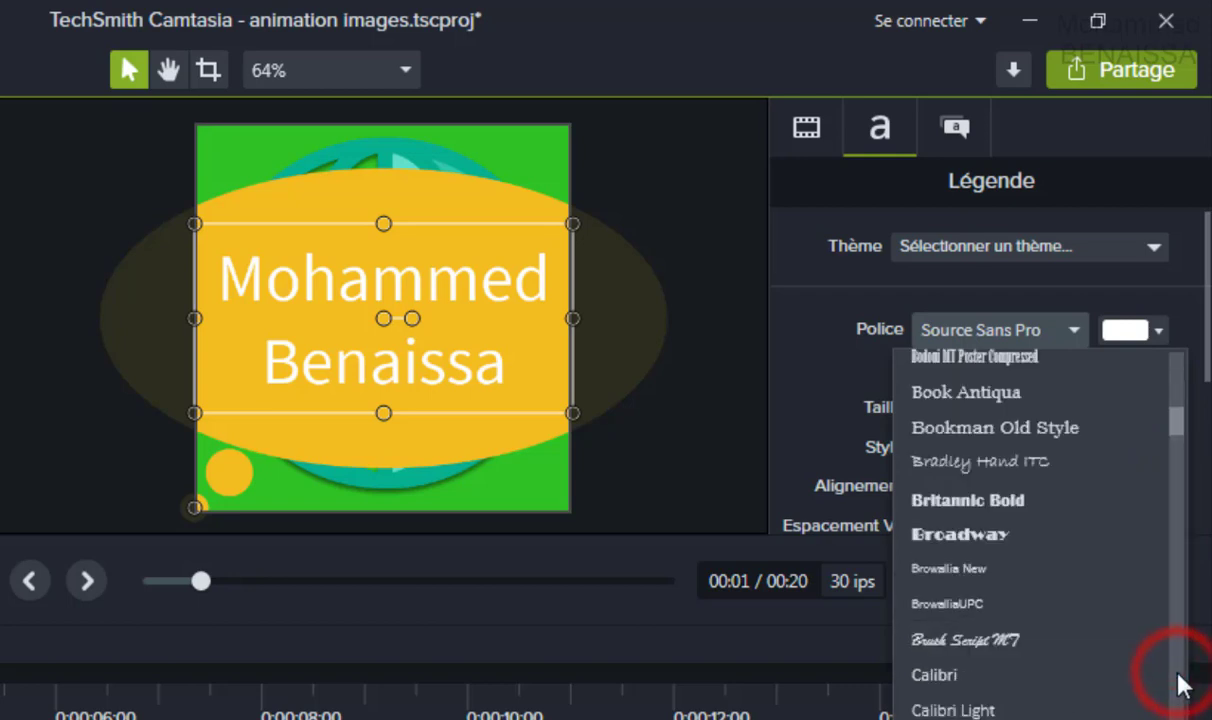
pyautogui.click(1179, 683)
pyautogui.click(1179, 683)
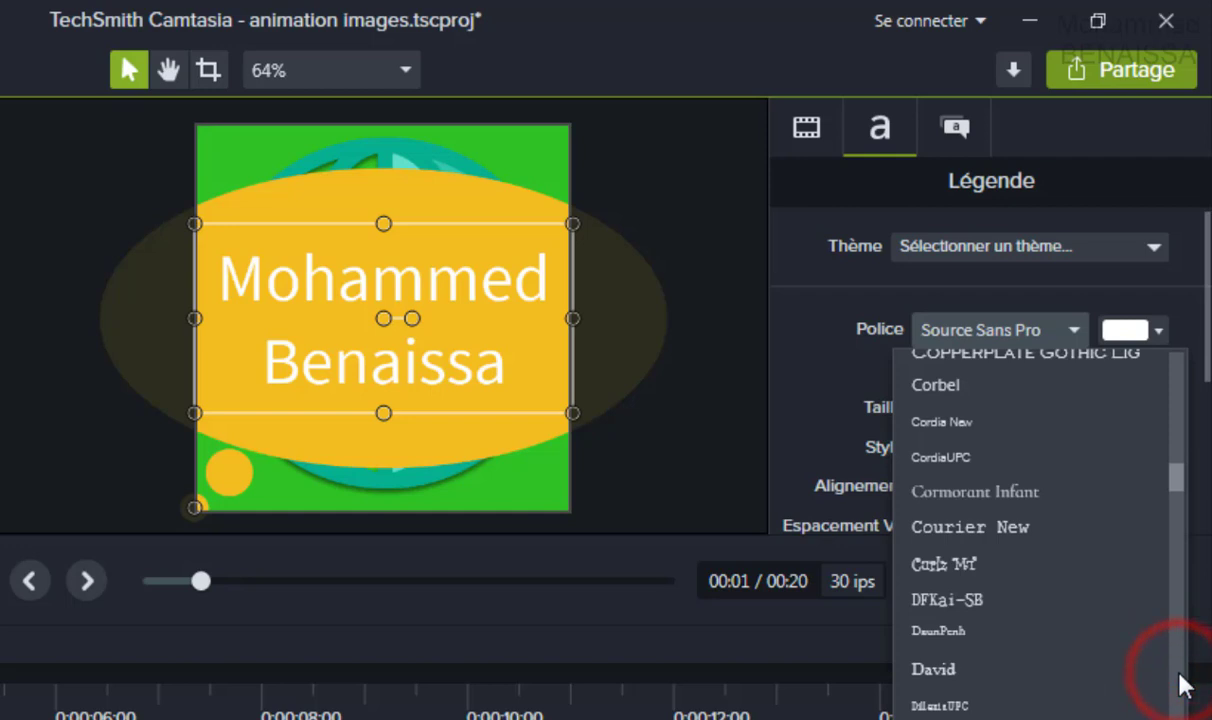
pyautogui.click(955, 388)
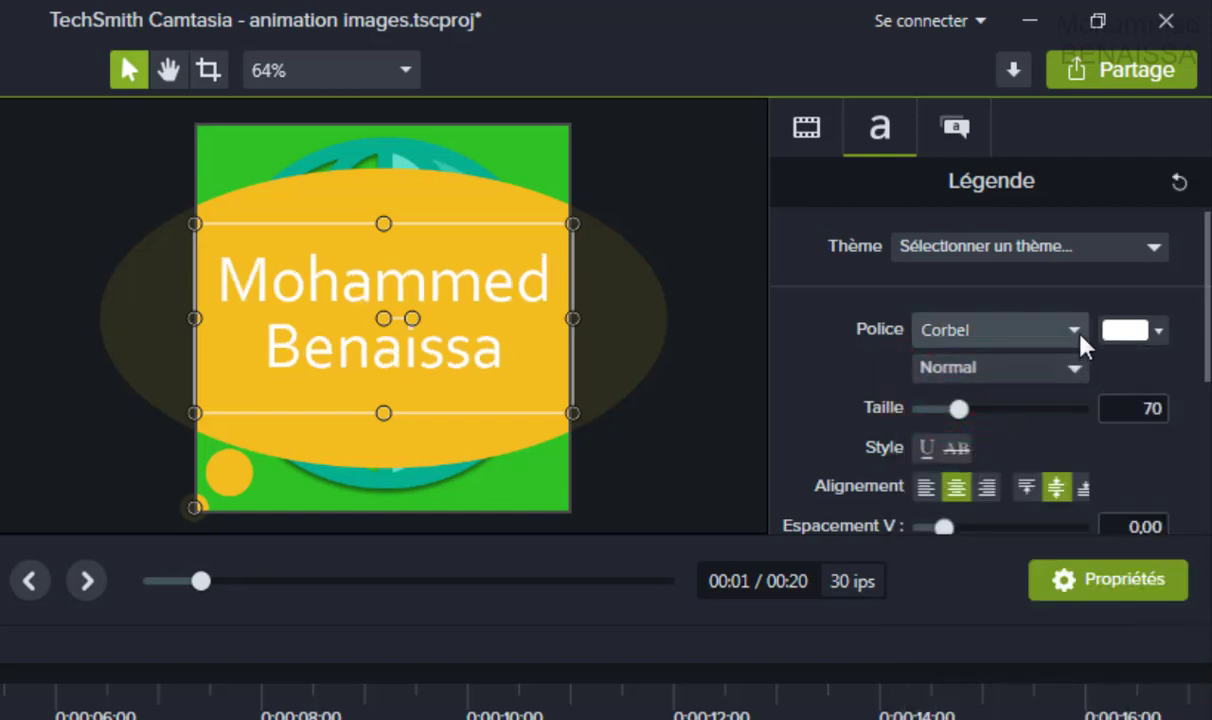
pyautogui.click(1076, 332)
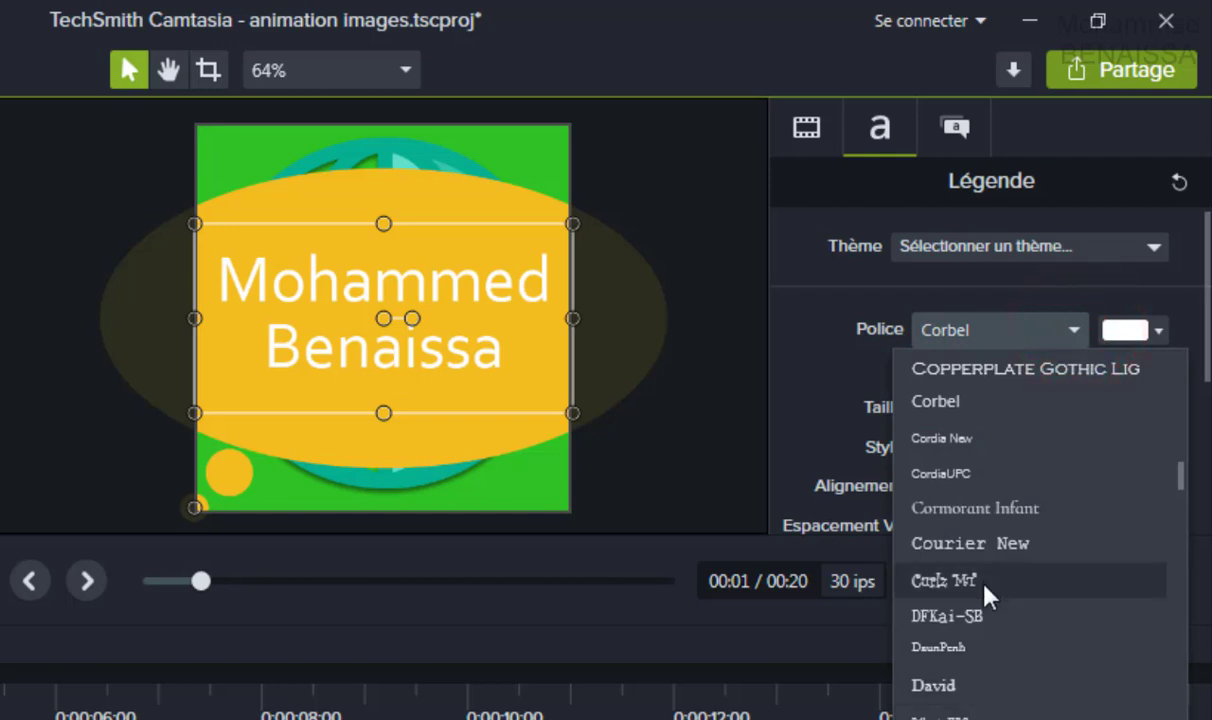
pyautogui.click(988, 591)
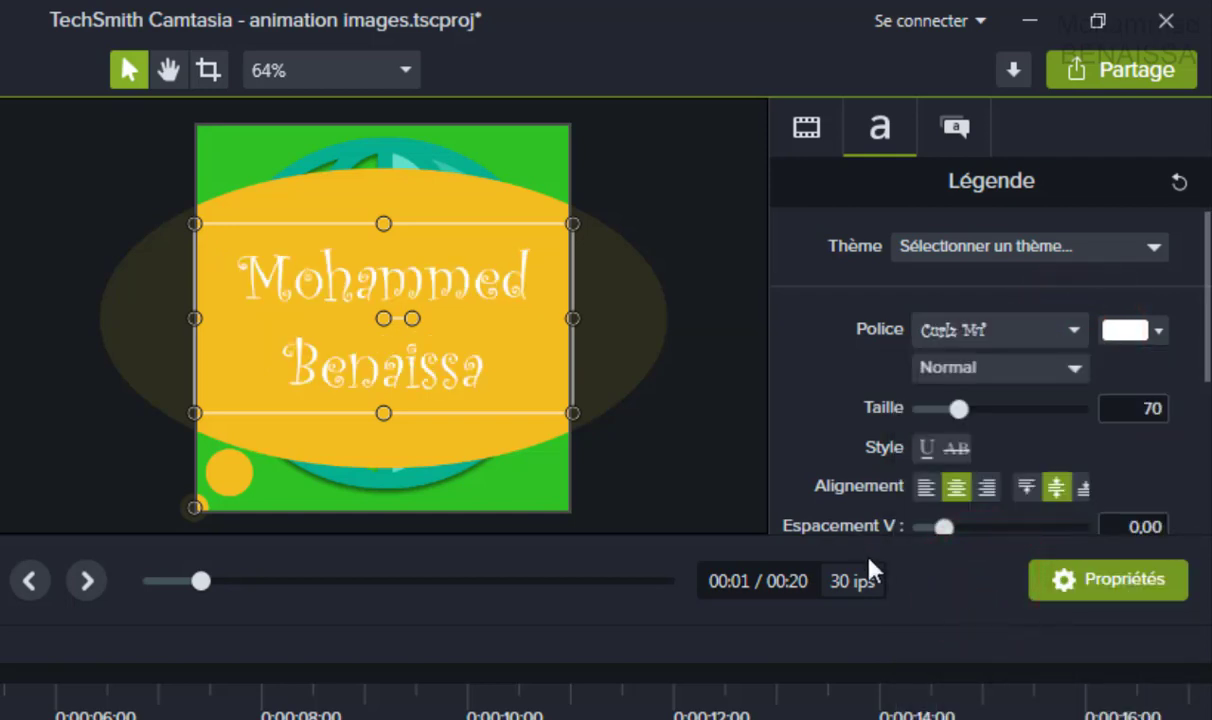
# Make the name text bold (Gras) and purple #8627D7.
pyautogui.click(1040, 368)
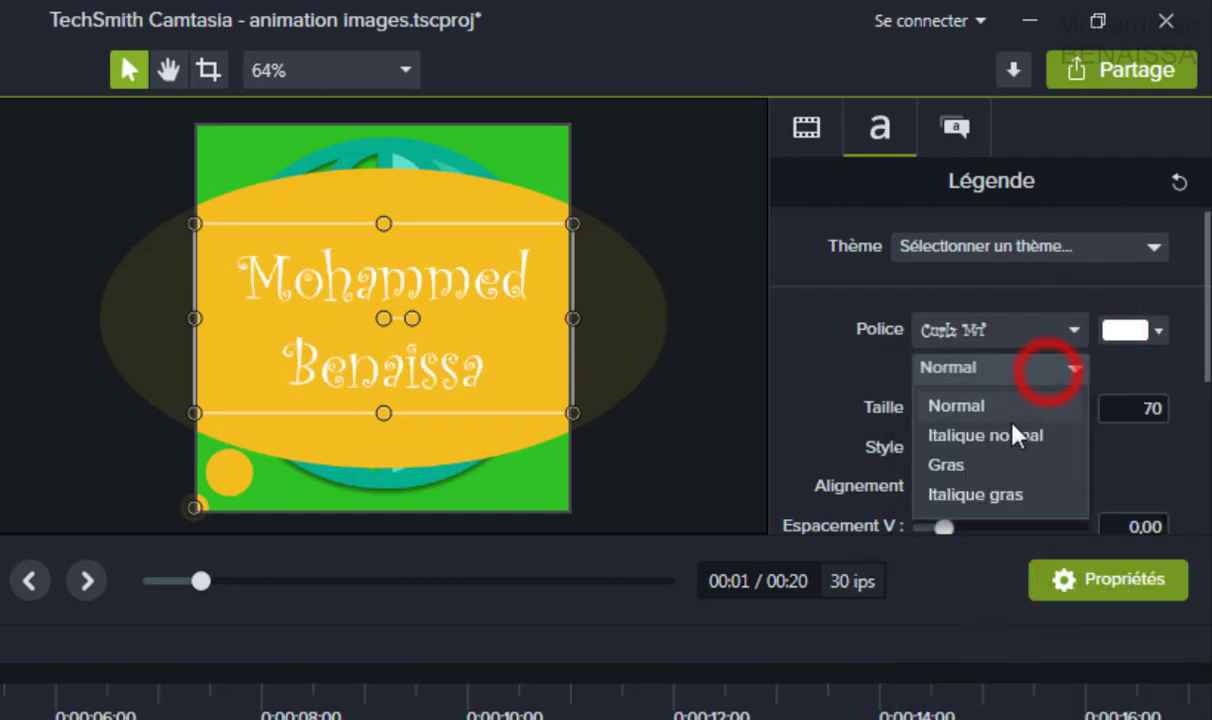
pyautogui.click(950, 462)
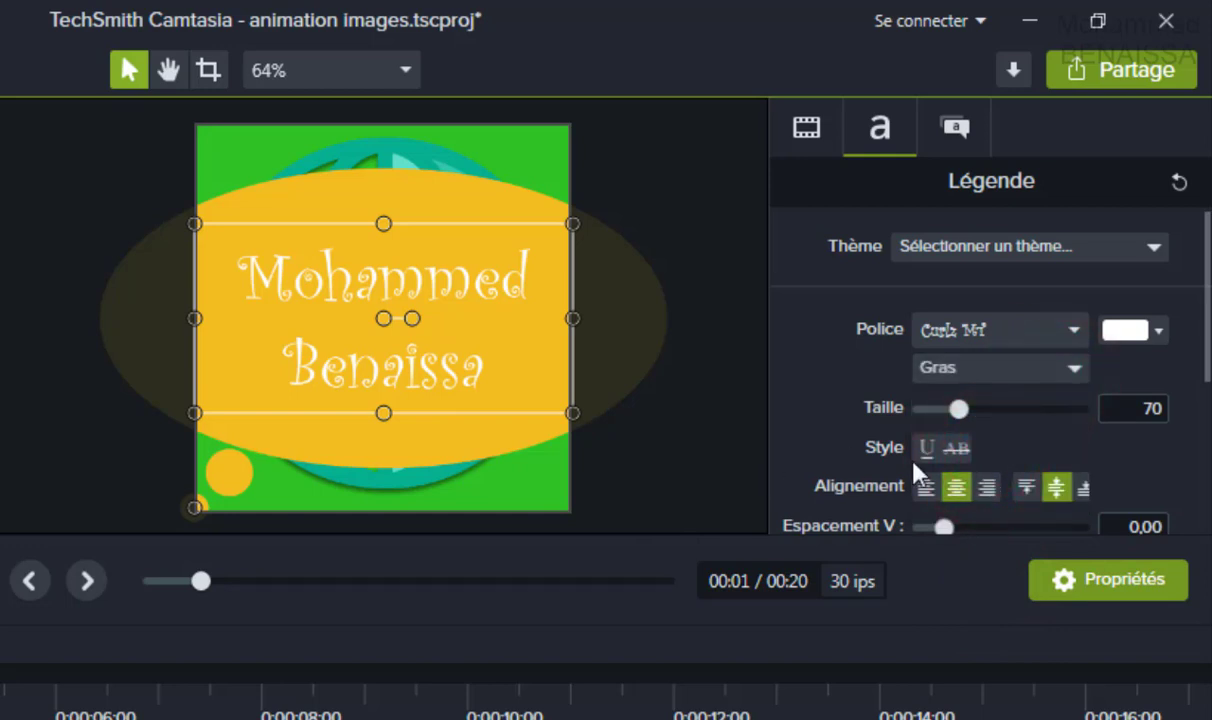
pyautogui.click(1158, 331)
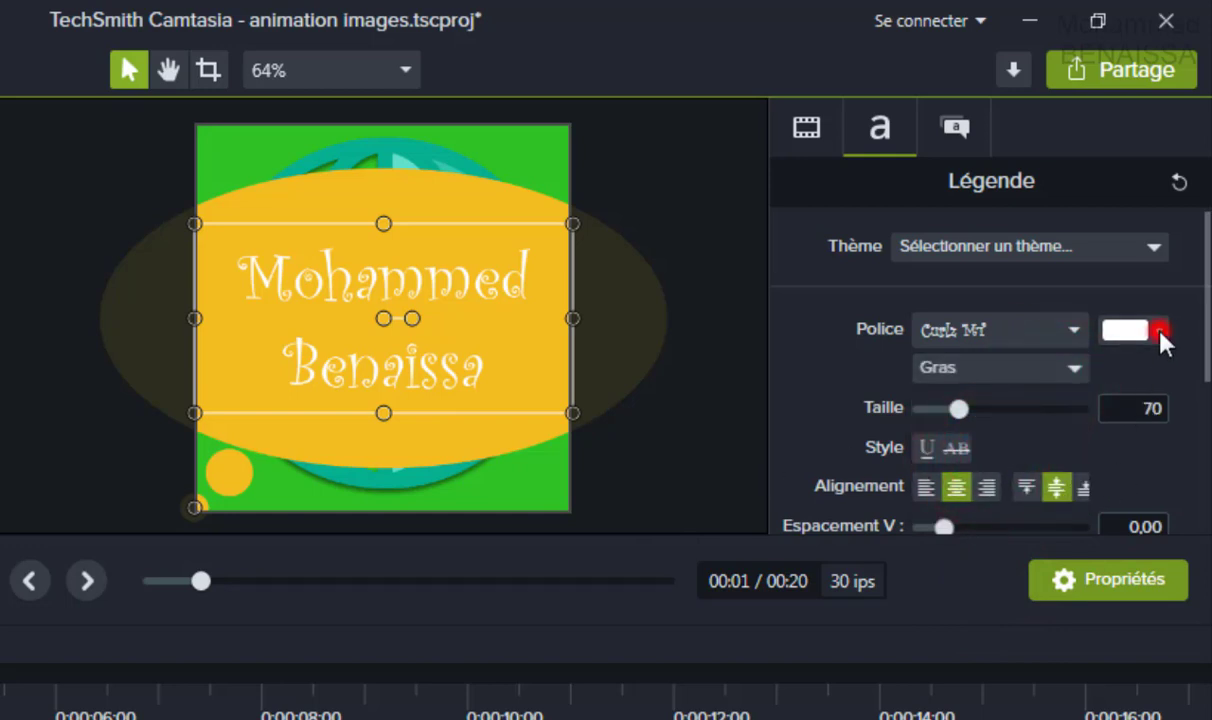
pyautogui.click(1152, 503)
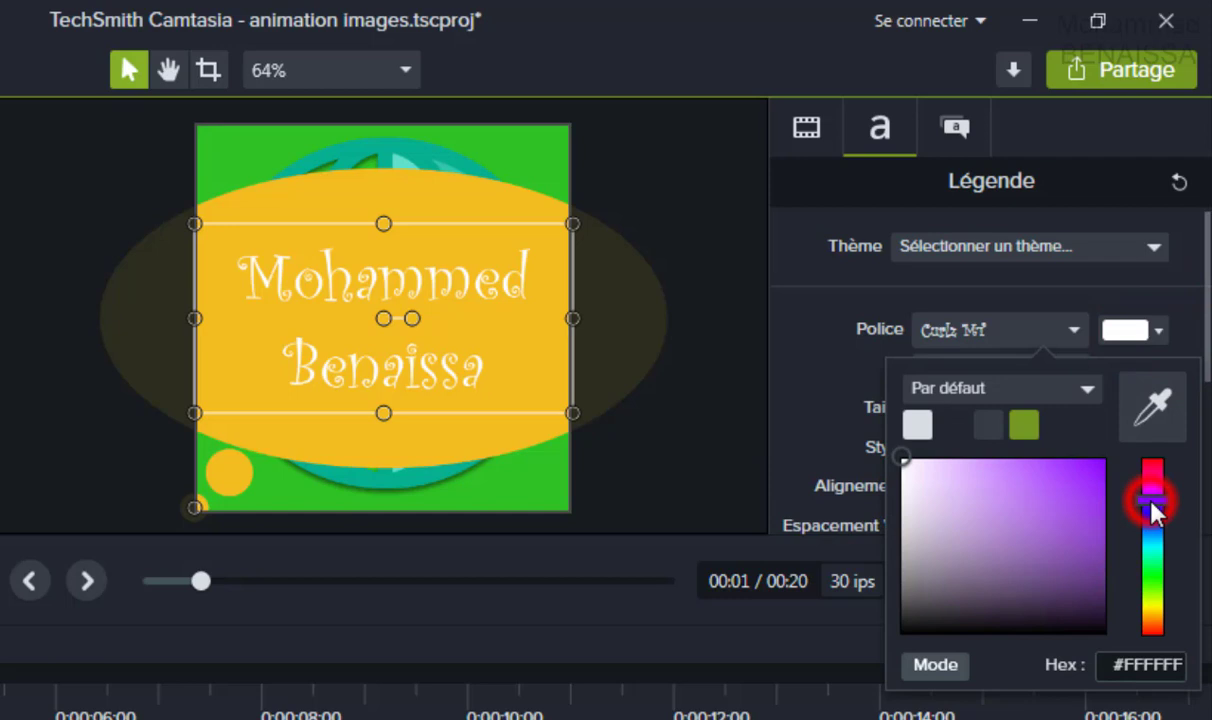
pyautogui.click(1057, 492)
pyautogui.moveTo(1057, 492)
pyautogui.mouseDown()
pyautogui.moveTo(968, 514)
pyautogui.moveTo(1096, 495)
pyautogui.moveTo(1071, 484)
pyautogui.mouseUp()
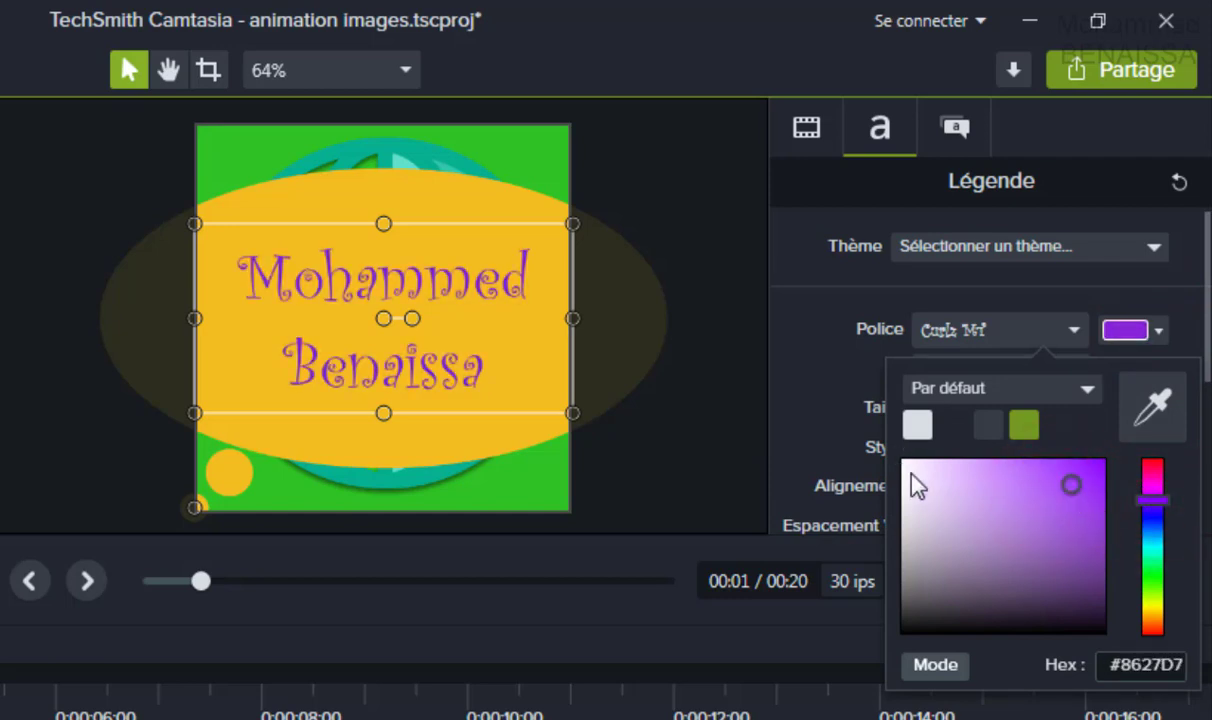
pyautogui.click(798, 420)
pyautogui.click(479, 333)
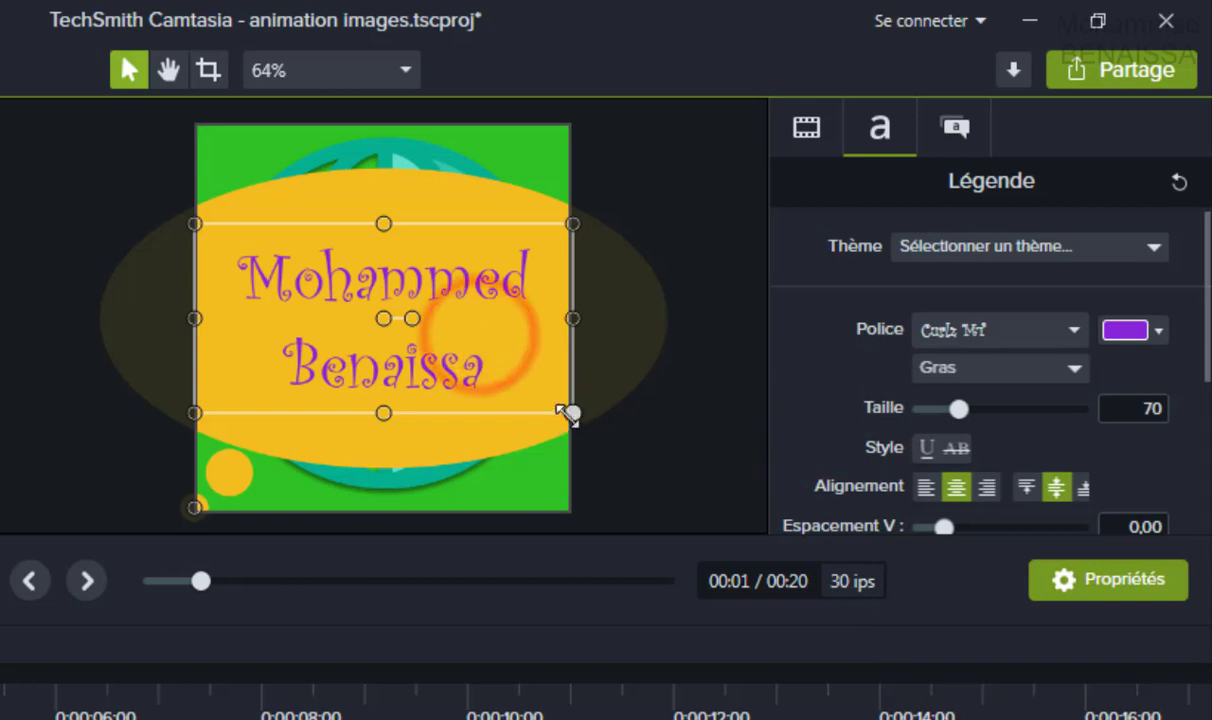
# Shrink the name thought bubble on the canvas and reposition it down and left.
pyautogui.moveTo(565, 413); pyautogui.dragTo(387, 252)
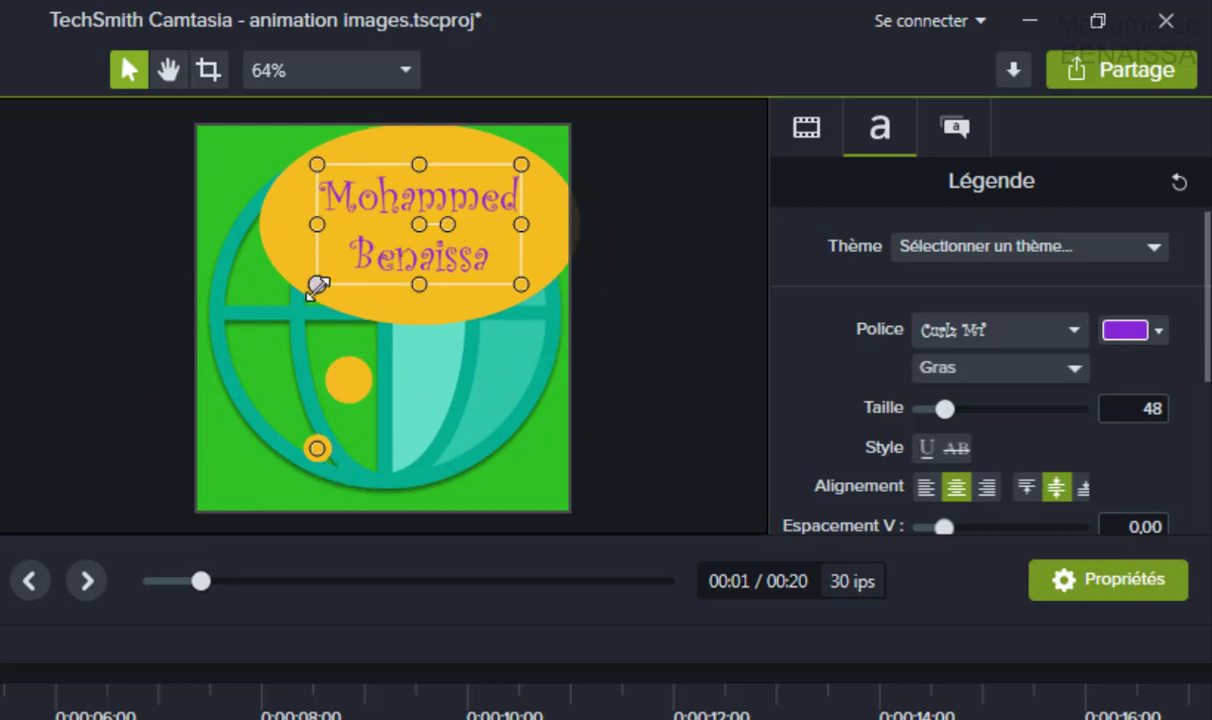
pyautogui.moveTo(317, 285); pyautogui.dragTo(336, 244)
pyautogui.moveTo(446, 238); pyautogui.dragTo(386, 272)
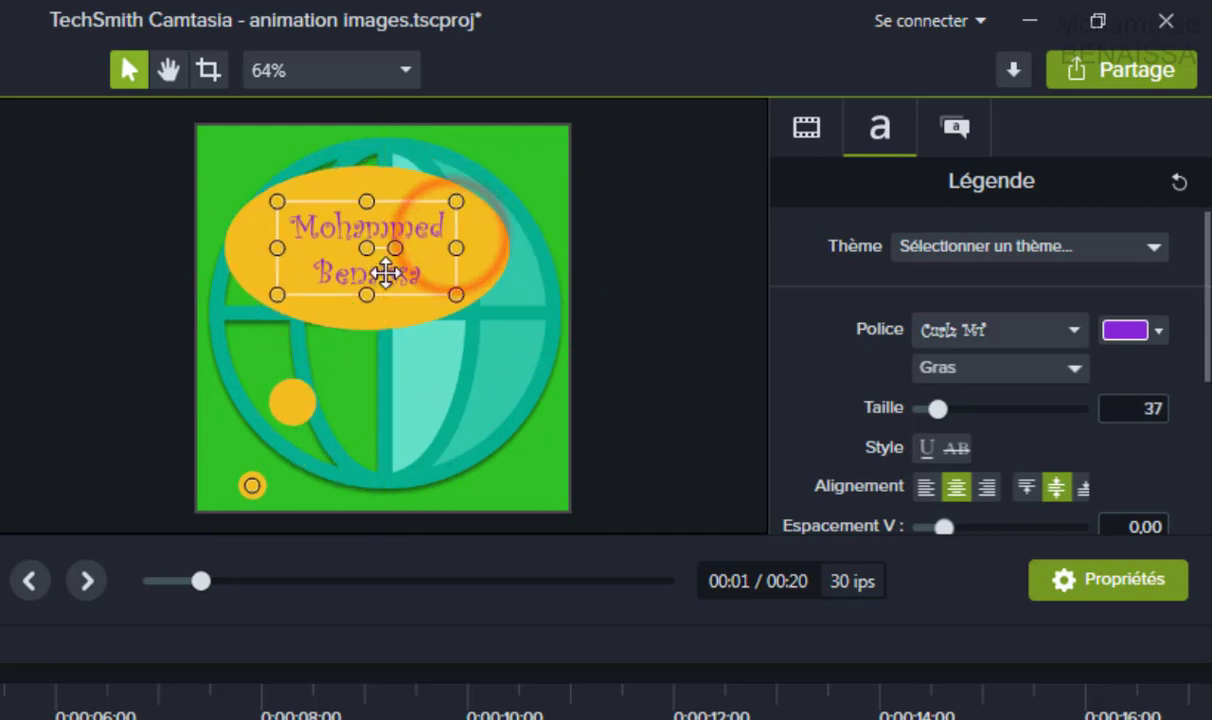
pyautogui.click(368, 220)
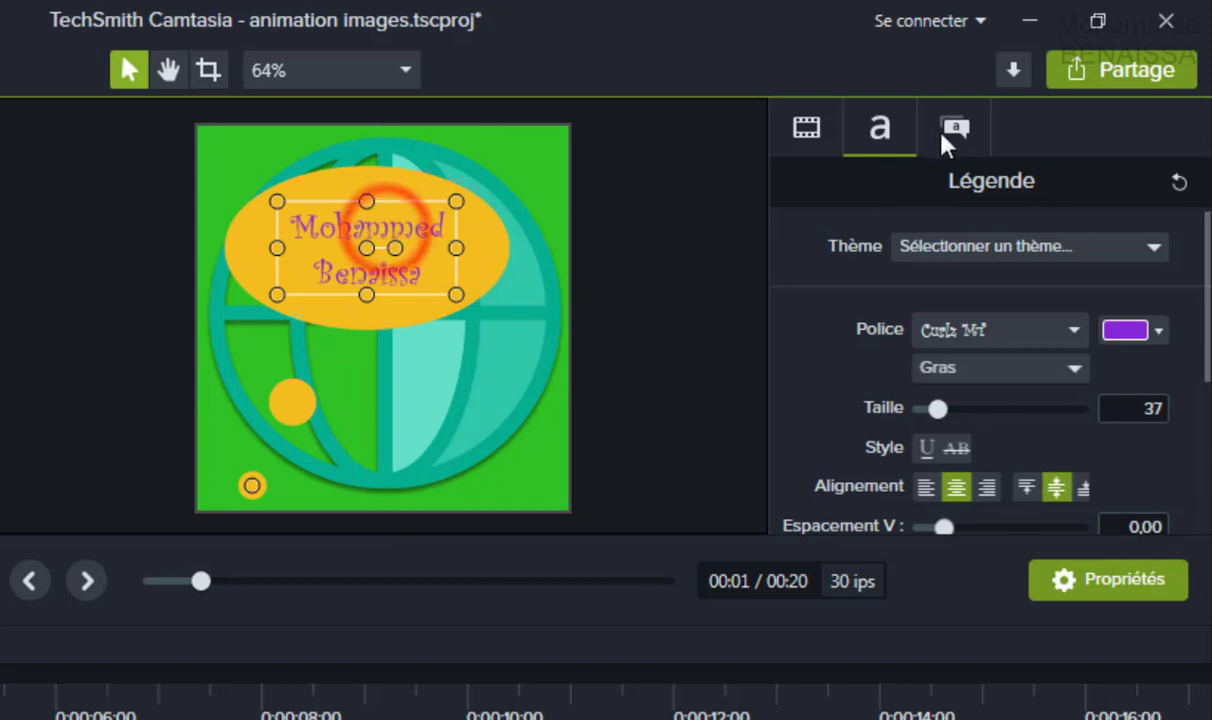
# Lower the thought bubble's opacity to 34% and nudge it slightly up and right.
pyautogui.click(955, 128)
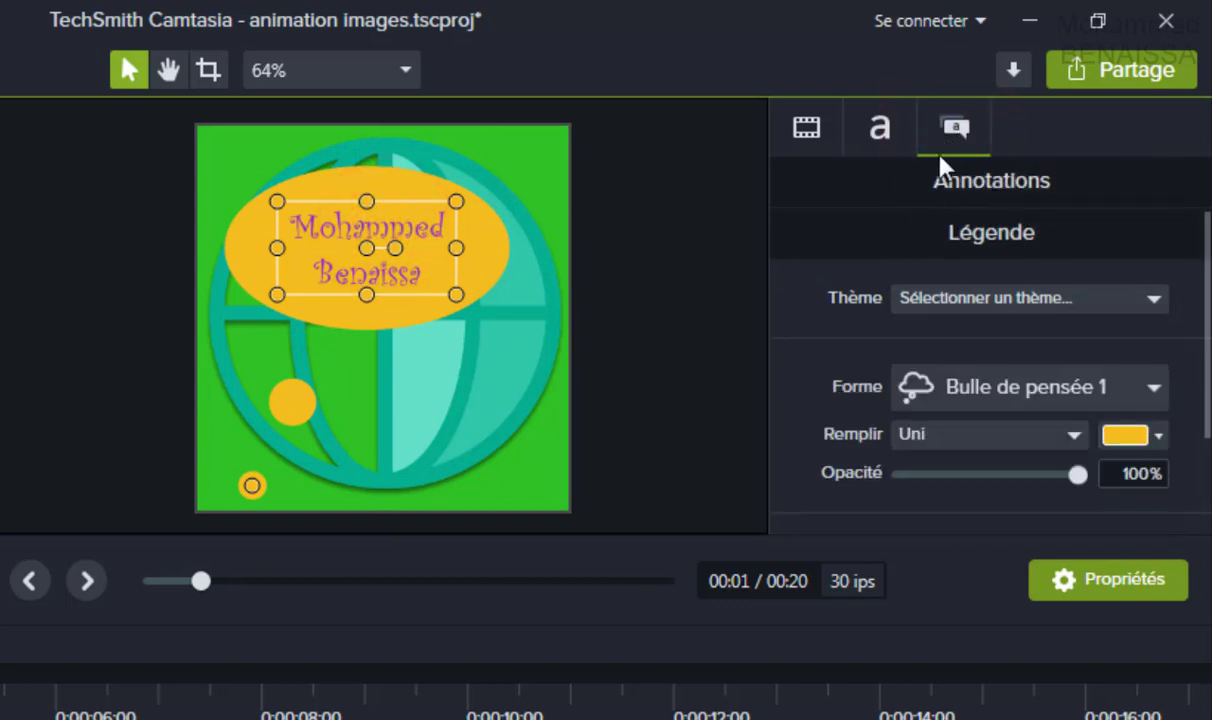
pyautogui.click(952, 134)
pyautogui.moveTo(1074, 480); pyautogui.dragTo(956, 490)
pyautogui.moveTo(405, 275); pyautogui.dragTo(421, 263)
pyautogui.click(318, 380)
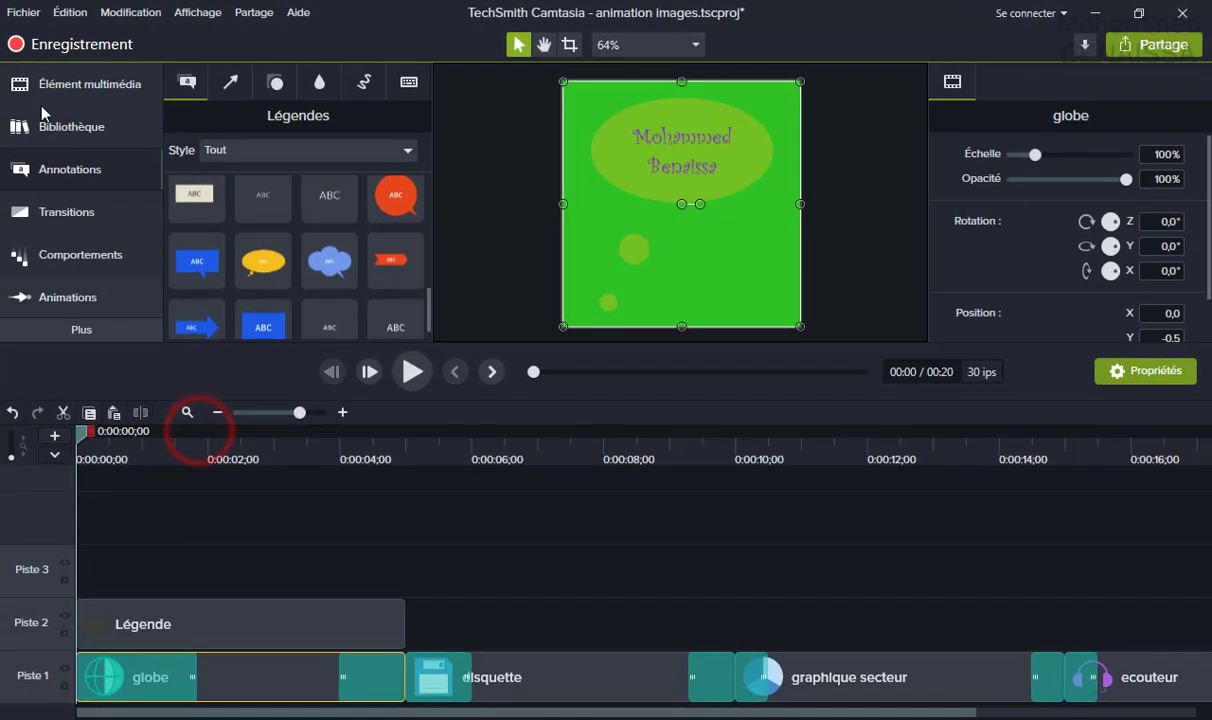
# Save the project, preview it paused at 00:07, and select the Légende clip.
pyautogui.click(12, 14)
pyautogui.click(35, 101)
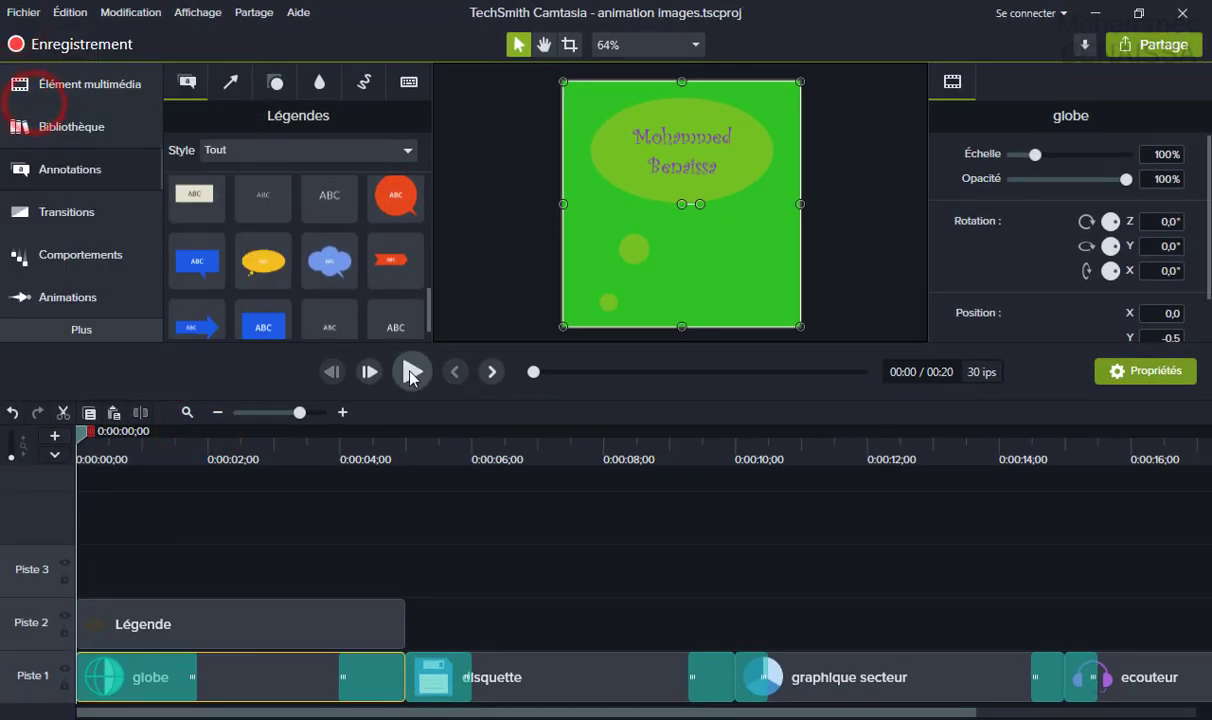
pyautogui.click(413, 372)
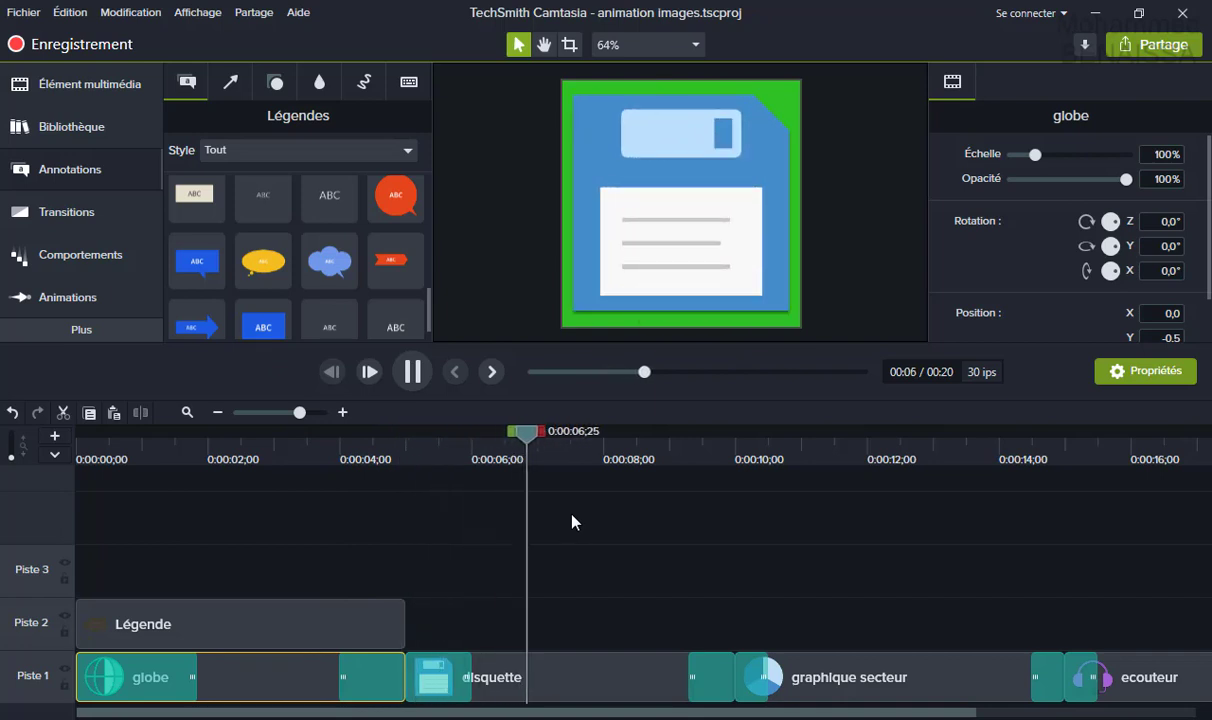
pyautogui.click(411, 371)
pyautogui.click(277, 624)
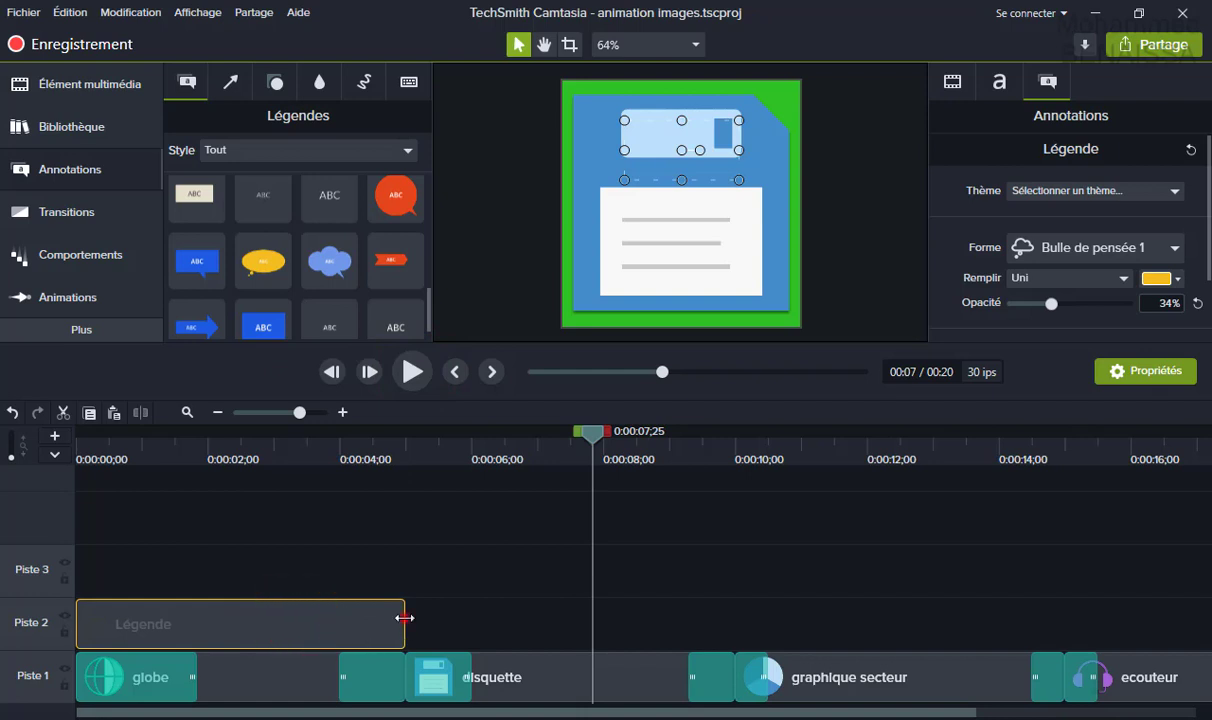
# Stretch the Légende clip on Piste 2 to end at 0:00:20 and rewind to 0:00.
pyautogui.moveTo(404, 618); pyautogui.dragTo(1143, 575)
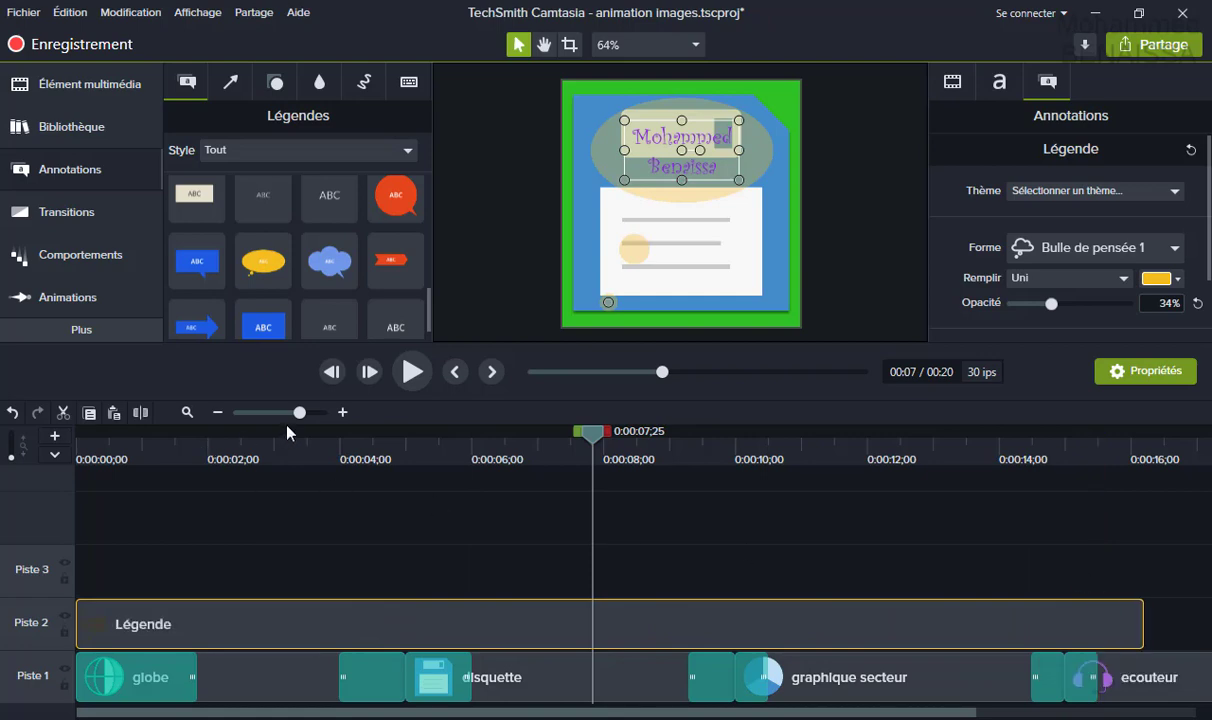
pyautogui.moveTo(299, 412); pyautogui.dragTo(289, 414)
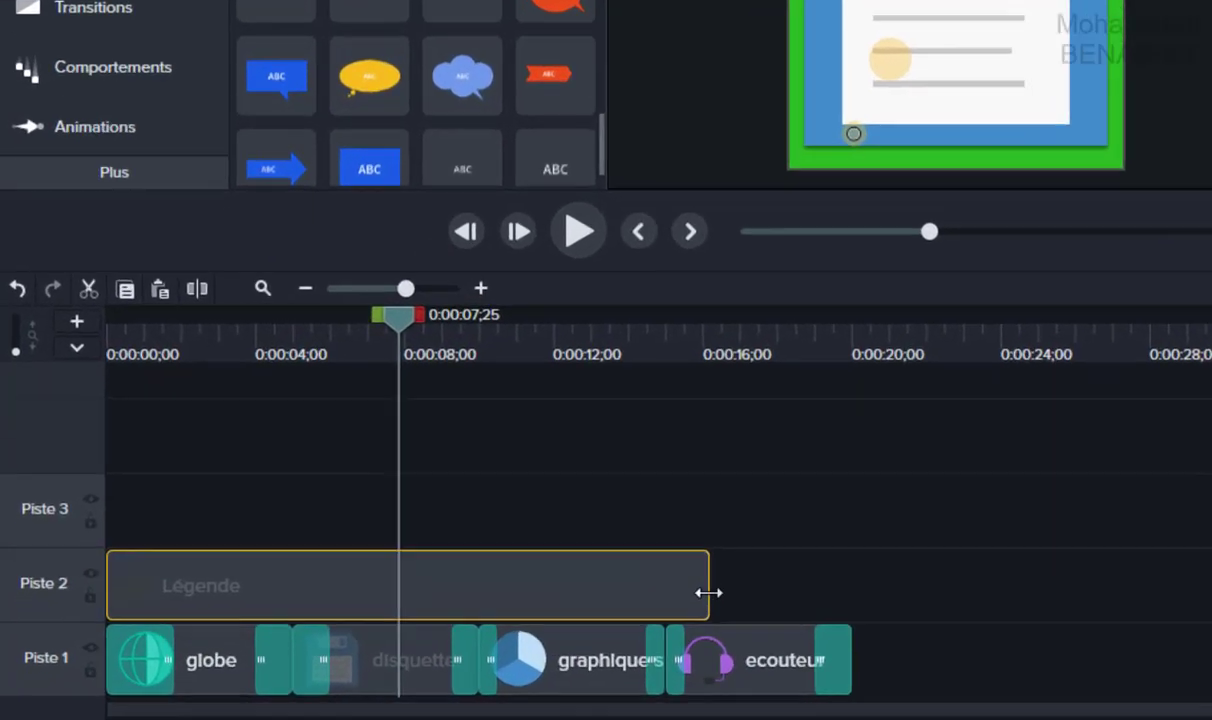
pyautogui.moveTo(514, 628); pyautogui.dragTo(516, 628)
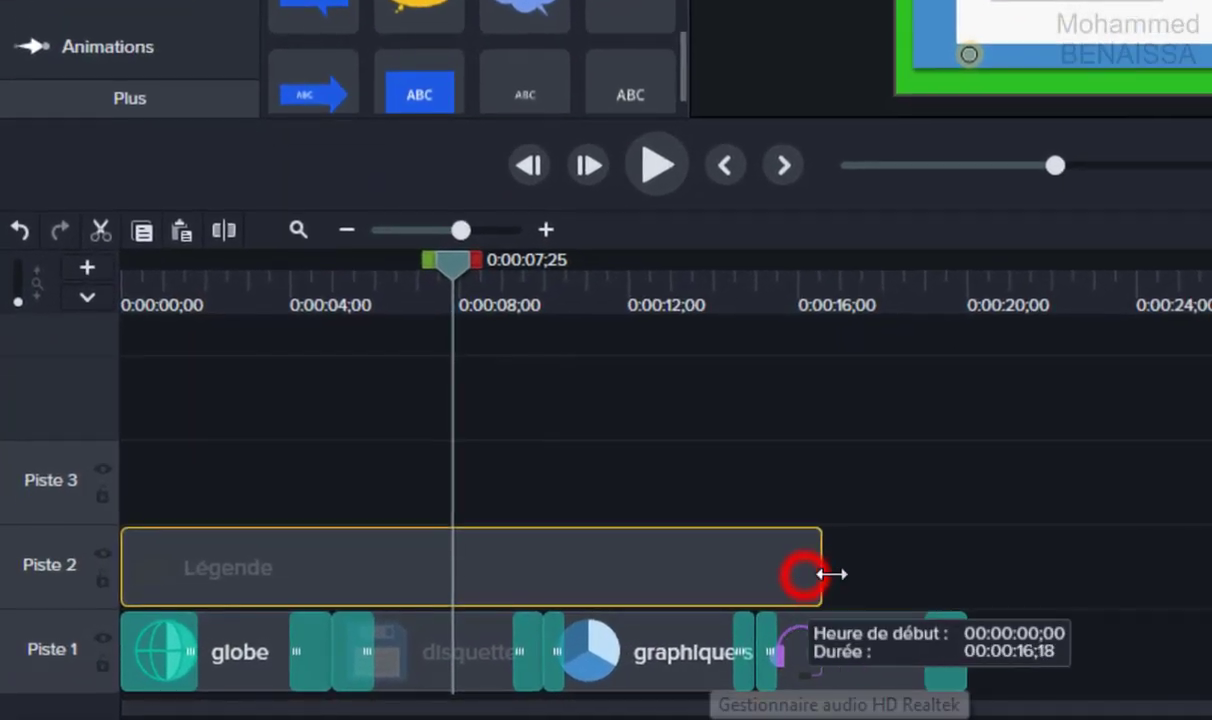
pyautogui.moveTo(820, 574); pyautogui.dragTo(967, 576)
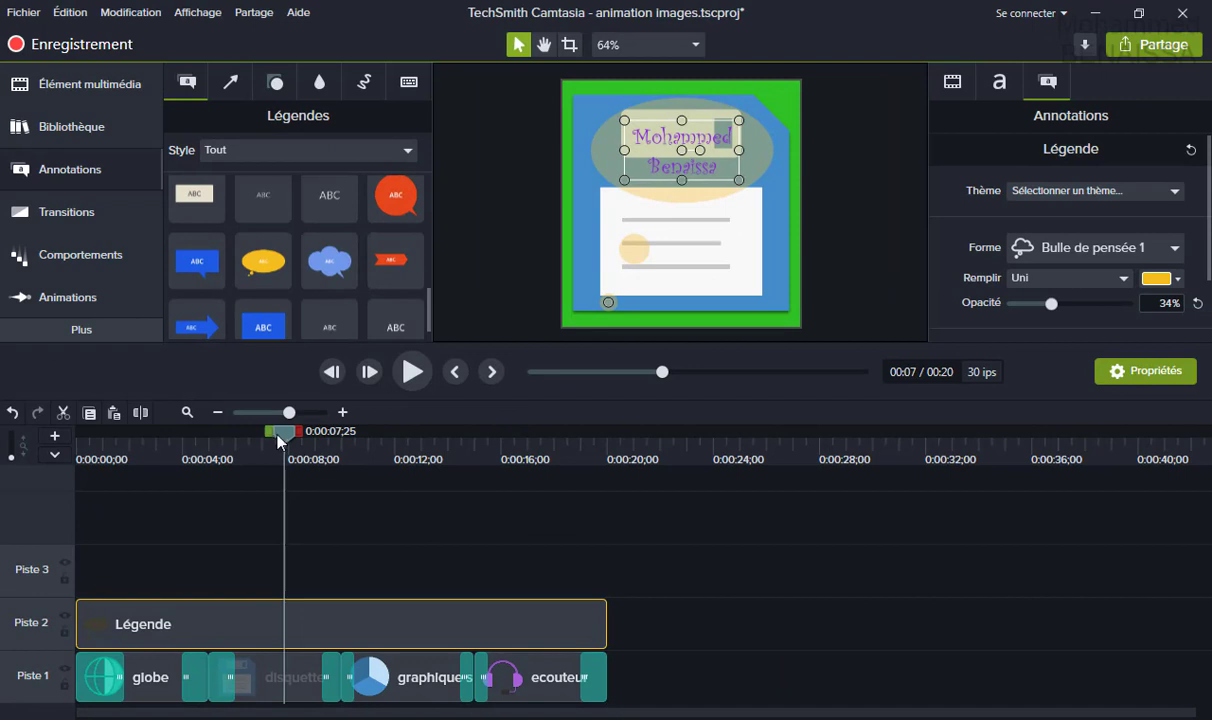
pyautogui.moveTo(284, 431); pyautogui.dragTo(40, 445)
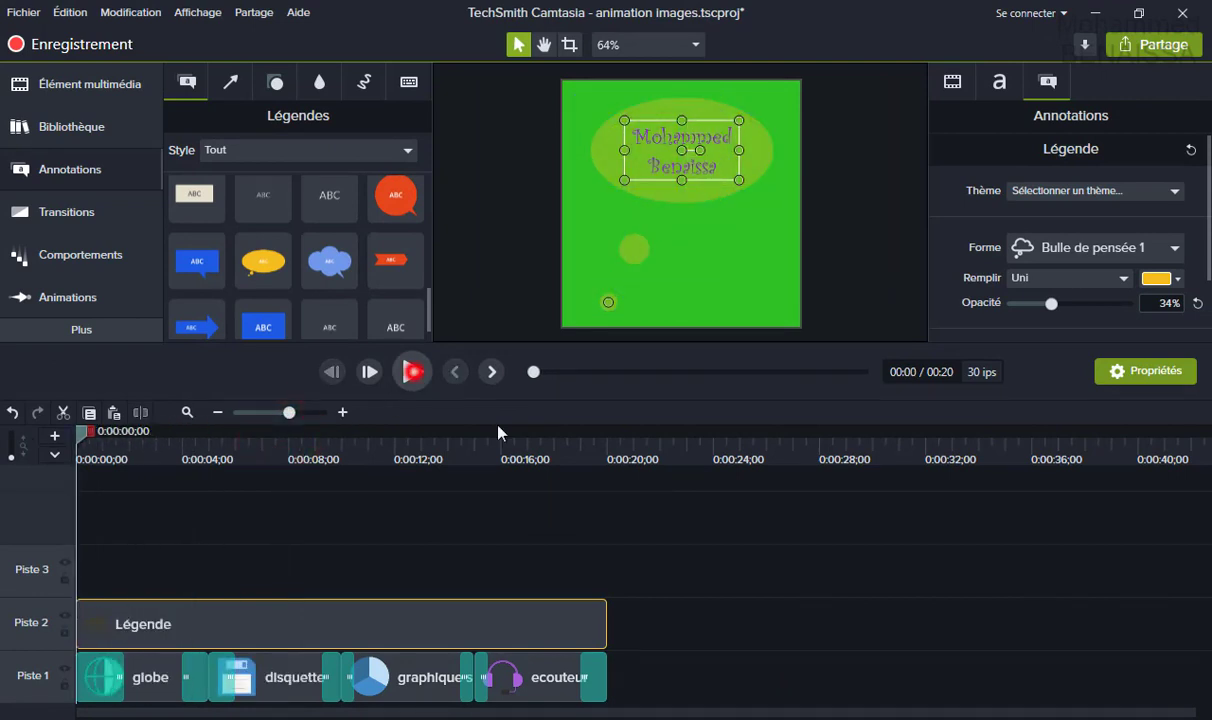
# Play the 20-second project from the beginning through to the end.
pyautogui.click(412, 371)
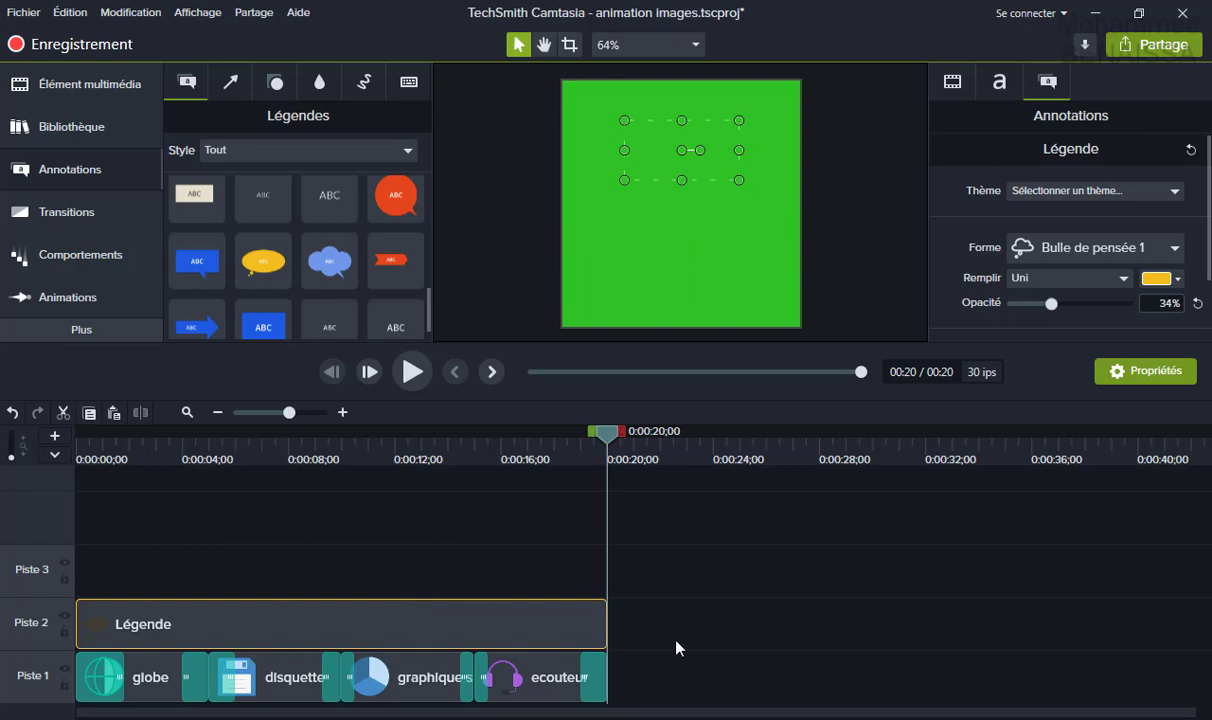
# Save via Fichier > Enregistrer and deselect the caption clip on the timeline.
pyautogui.click(24, 12)
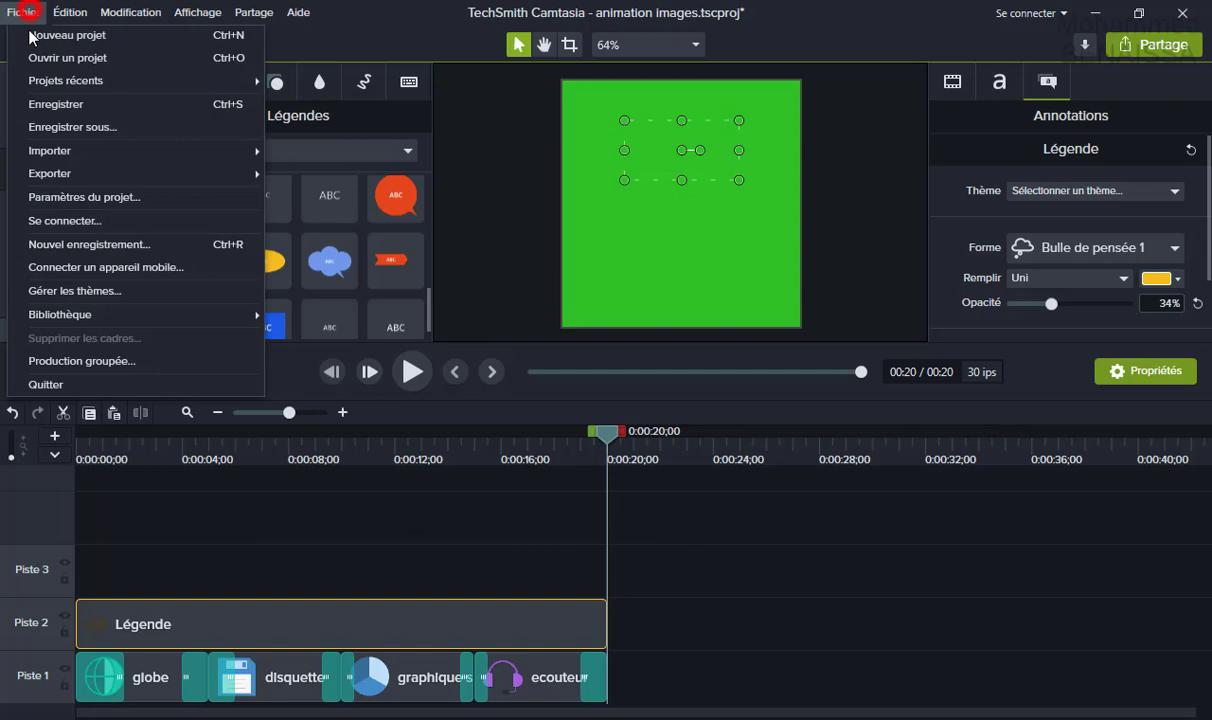
pyautogui.click(48, 100)
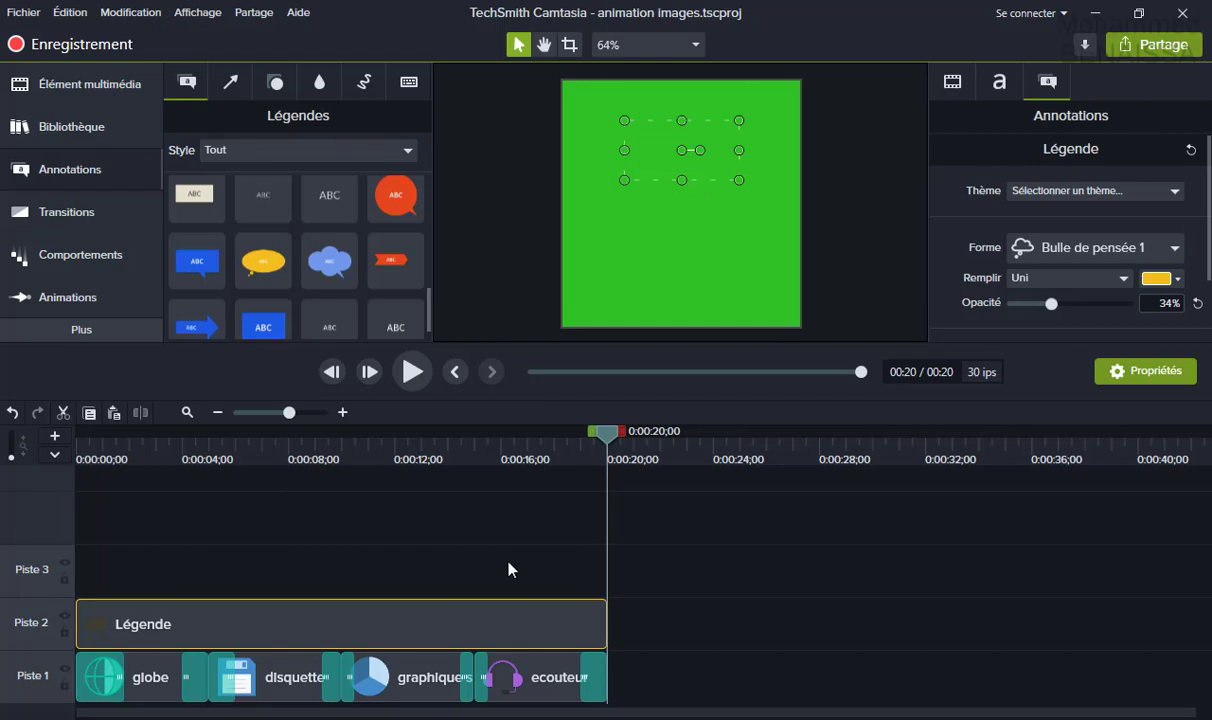
pyautogui.click(367, 530)
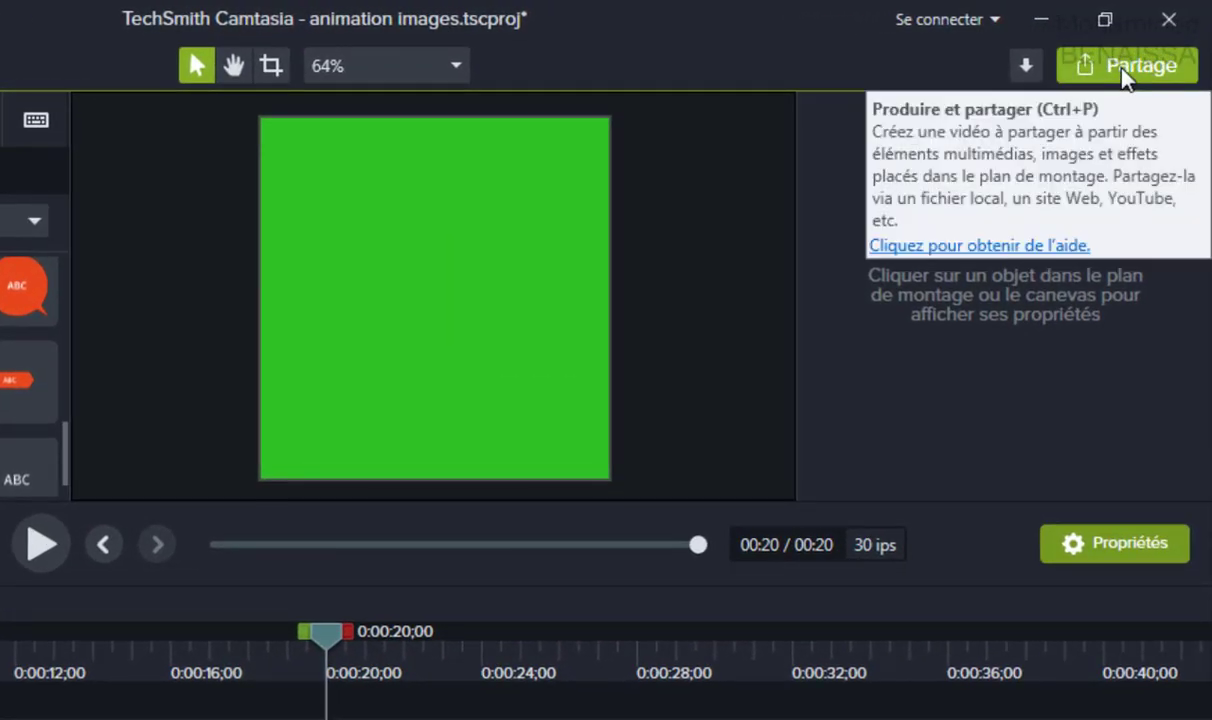
# Start a local-file production using the 'MP4 uniquement (jusqu'à 480p)' preset.
pyautogui.click(1123, 72)
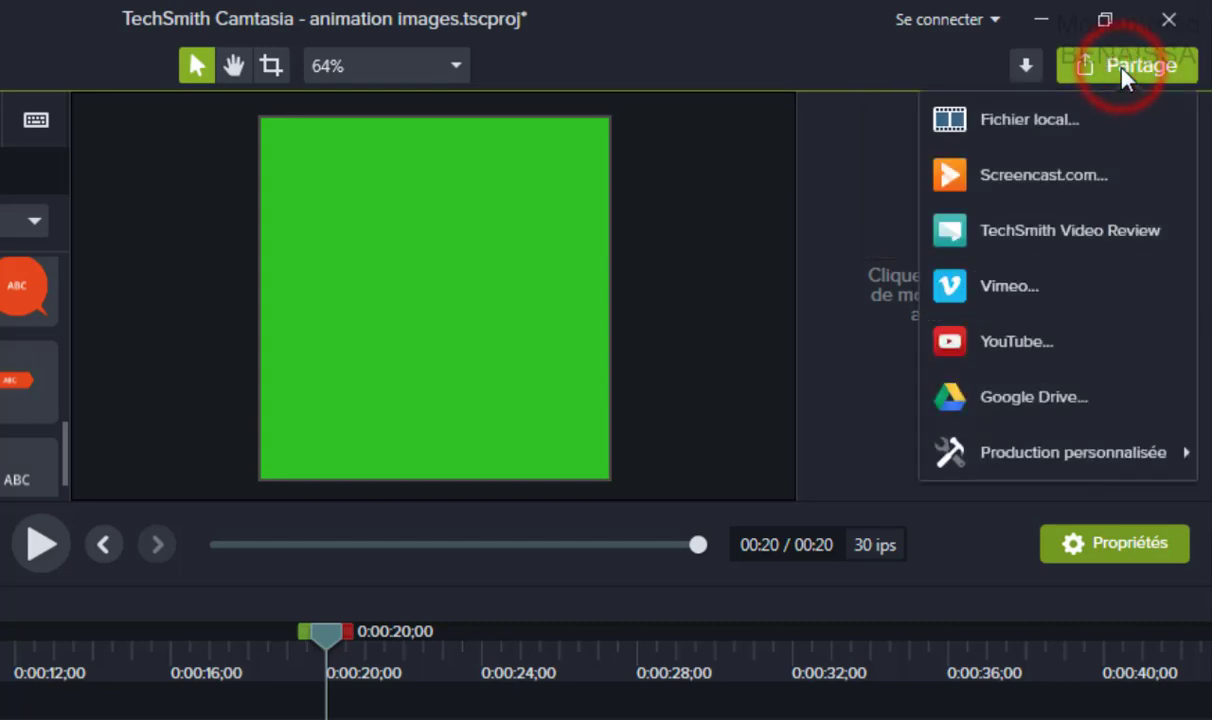
pyautogui.click(998, 118)
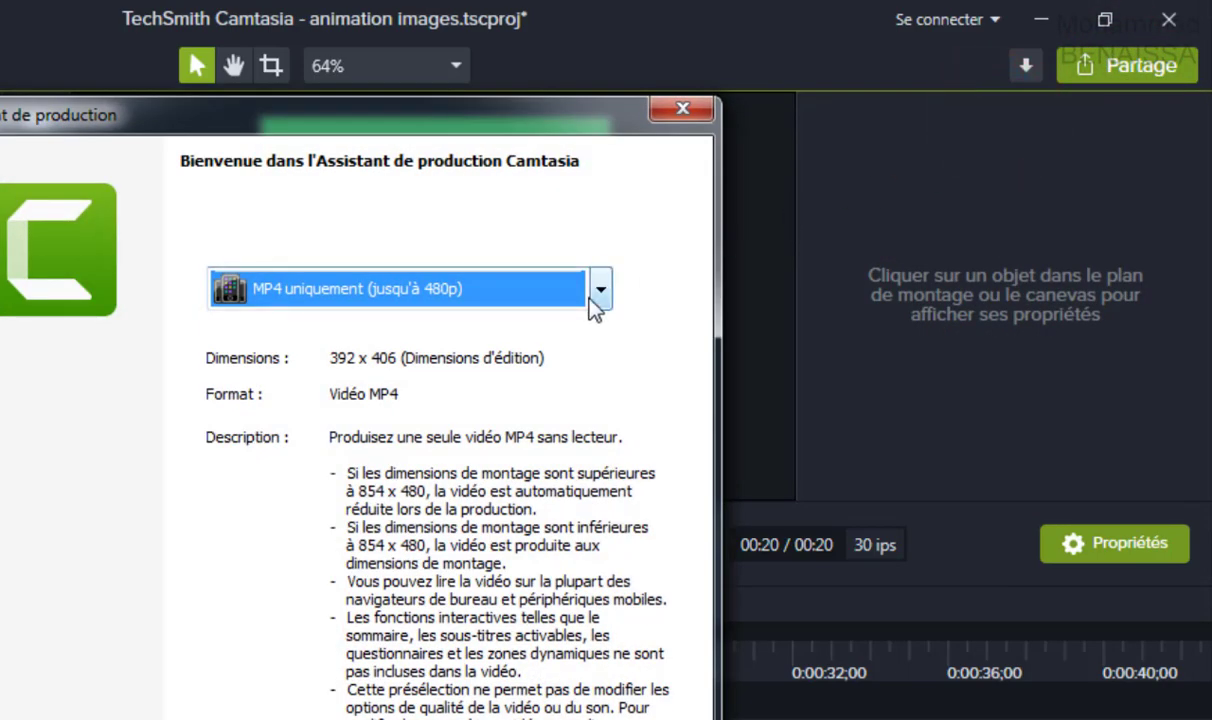
pyautogui.click(595, 292)
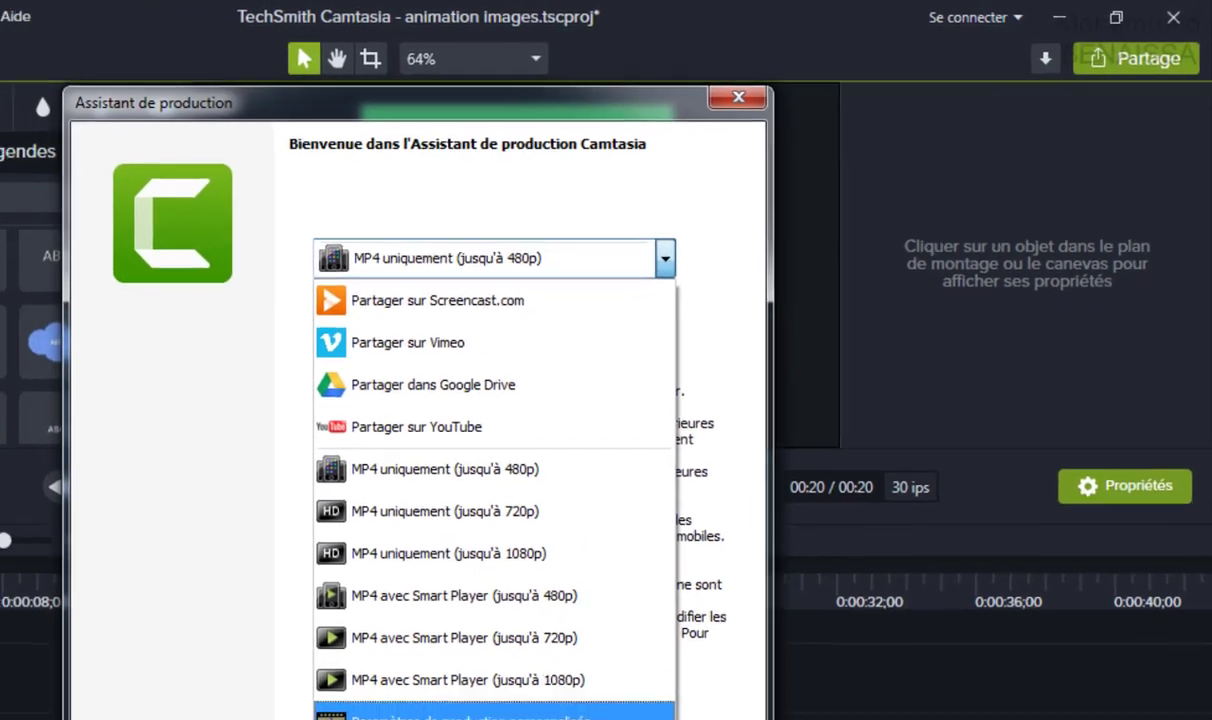
pyautogui.click(330, 719)
pyautogui.click(600, 287)
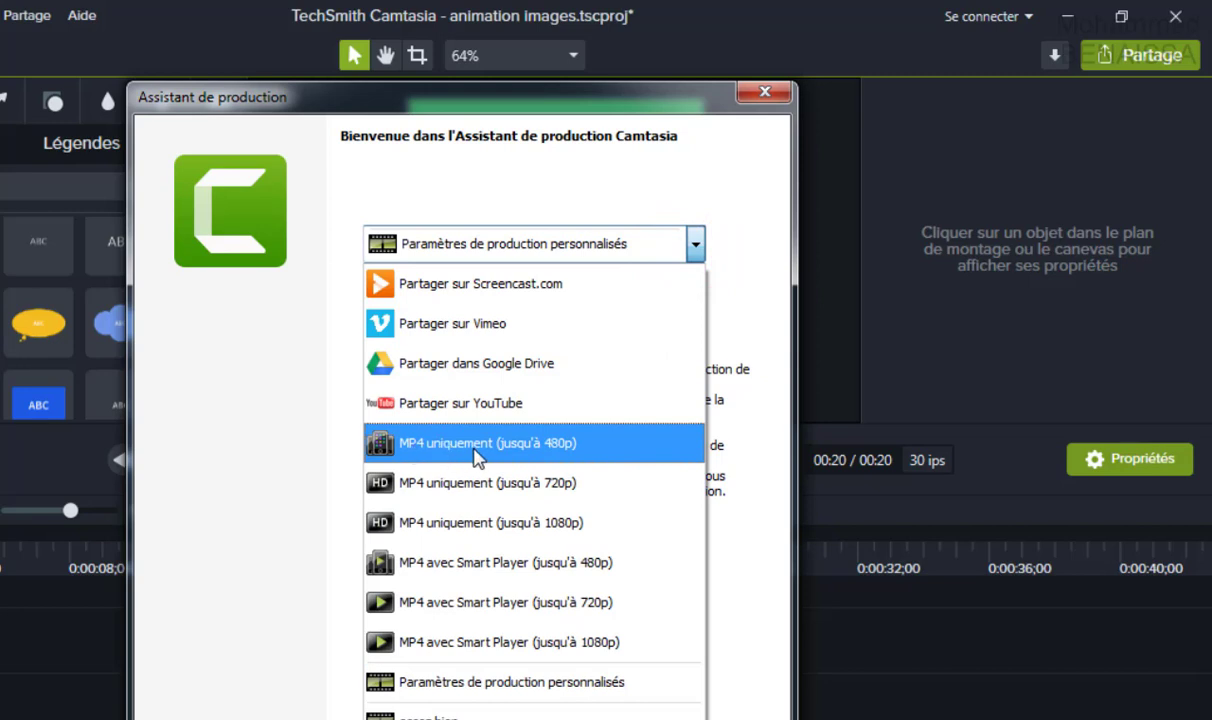
pyautogui.click(587, 452)
pyautogui.click(695, 244)
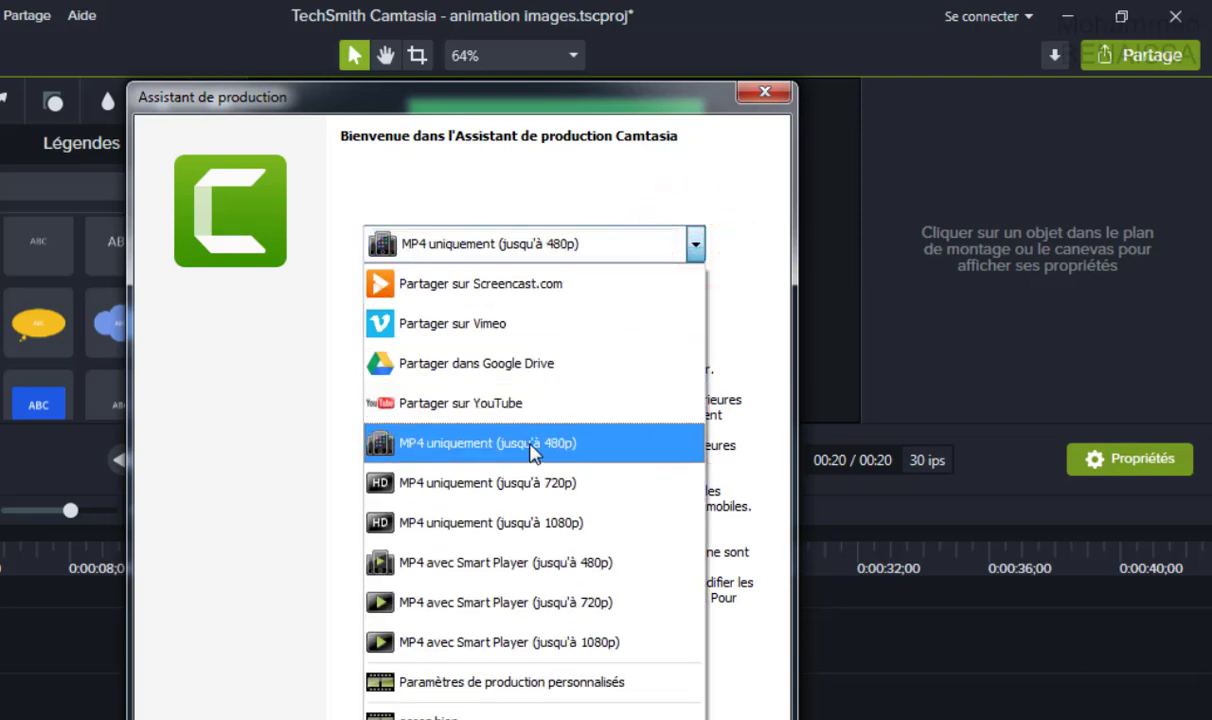
pyautogui.click(515, 440)
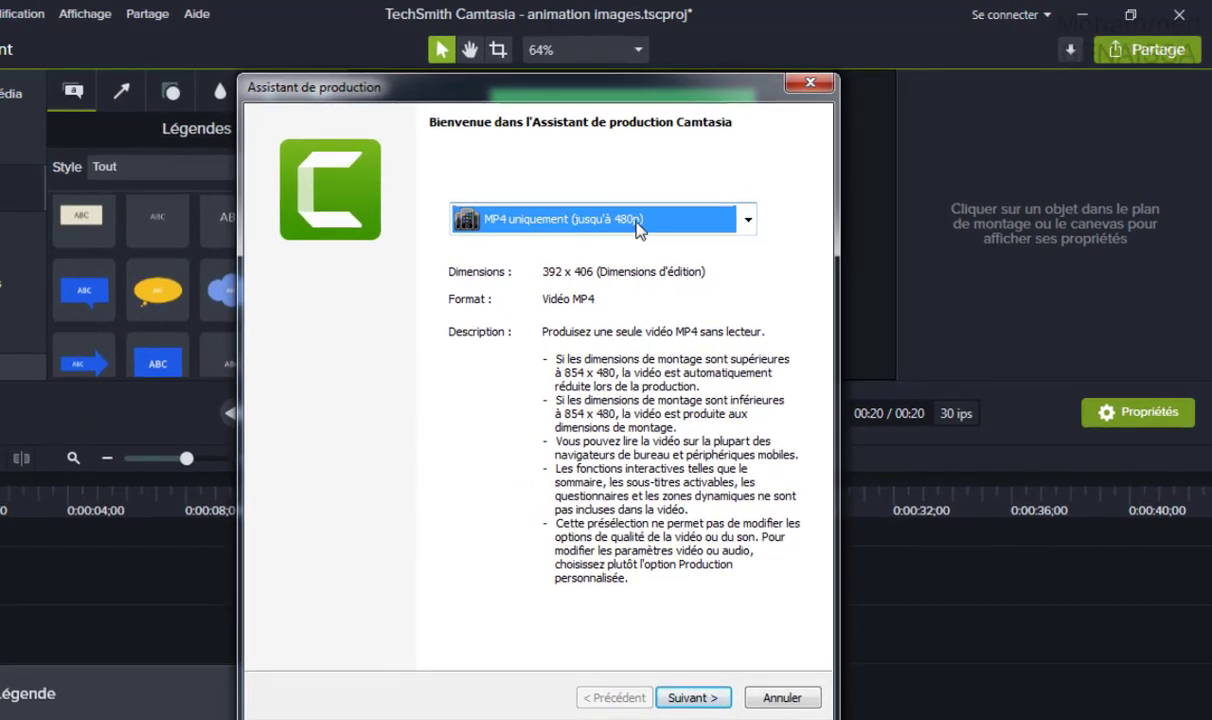
# Render animation images.mp4 into the Camtasia folder, then close VLC after playback.
pyautogui.click(693, 698)
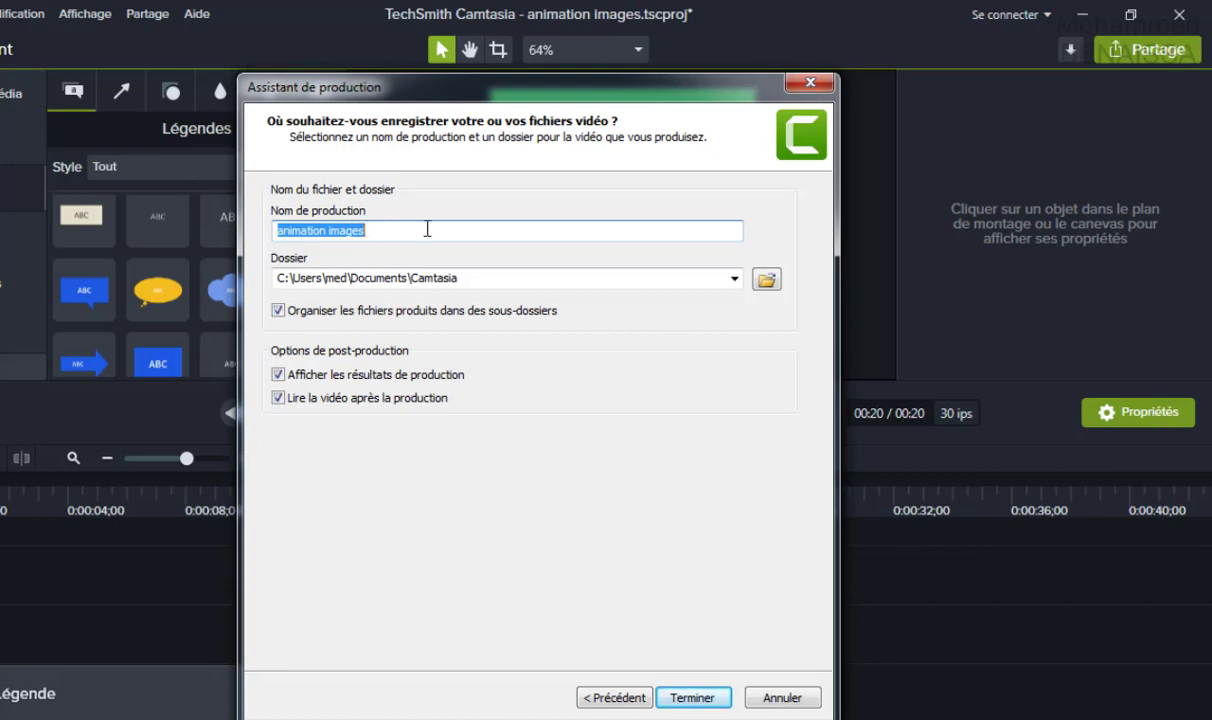
pyautogui.click(694, 698)
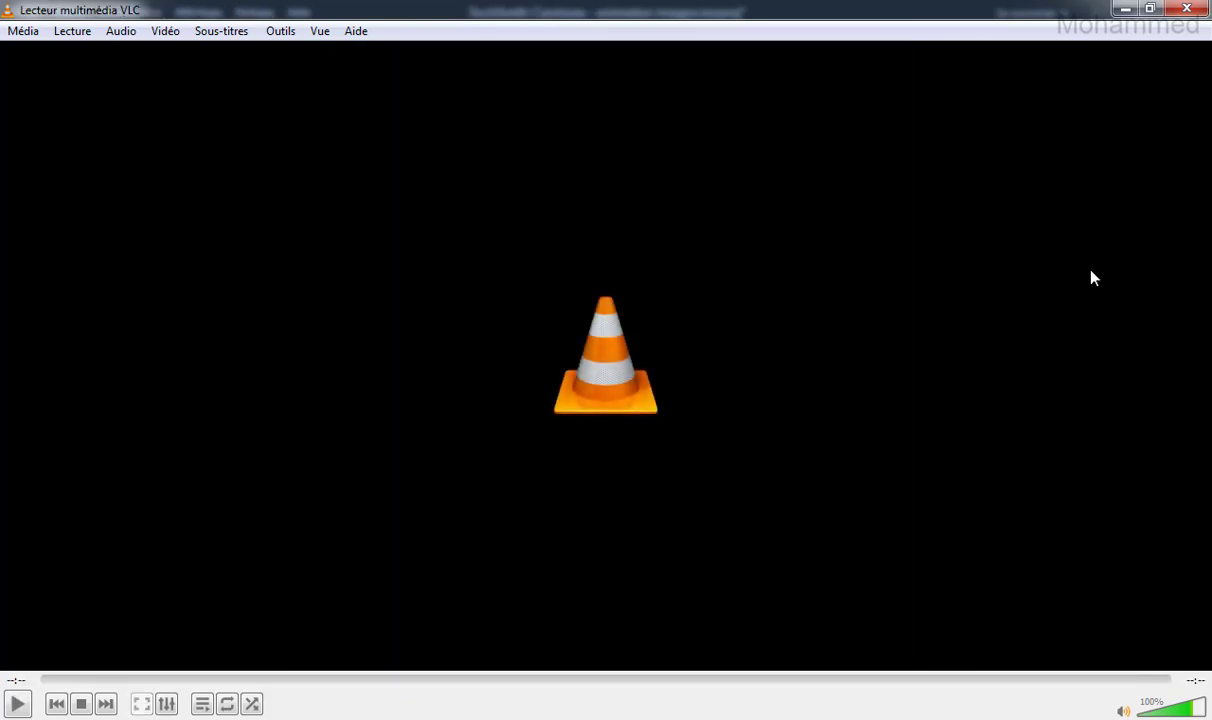
pyautogui.click(1189, 10)
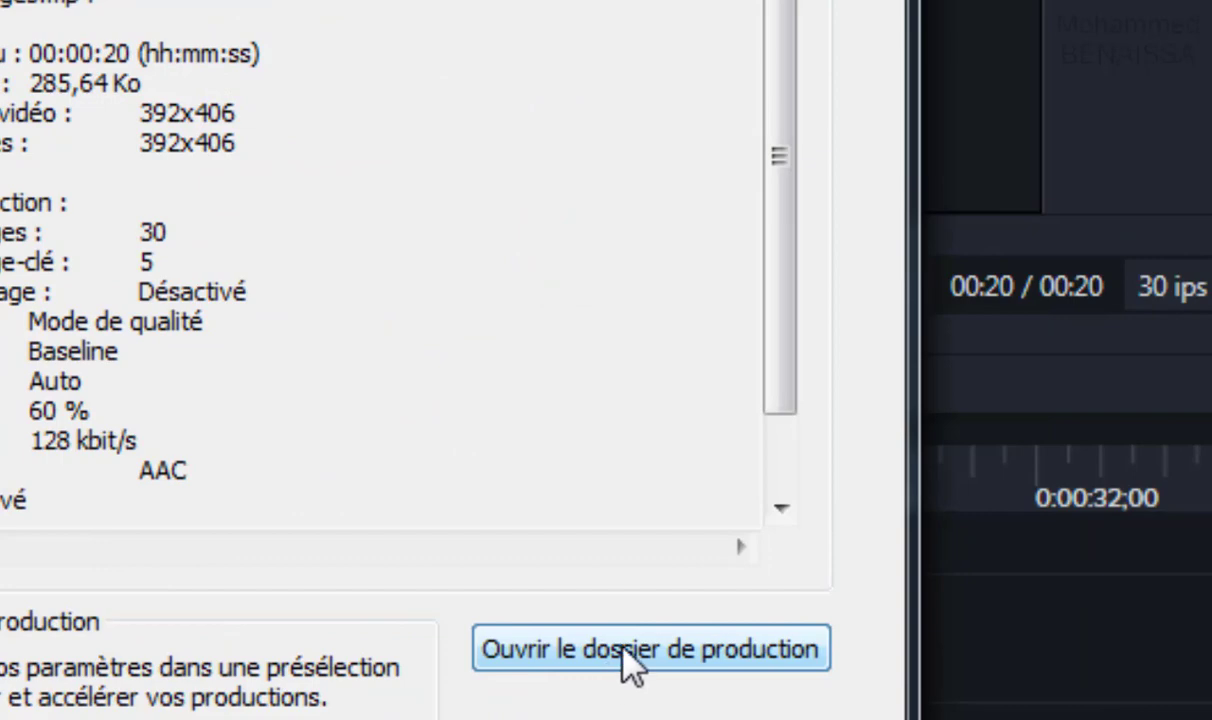
# Check animation images.mp4 in its production folder in Explorer, then close the production results.
pyautogui.click(624, 652)
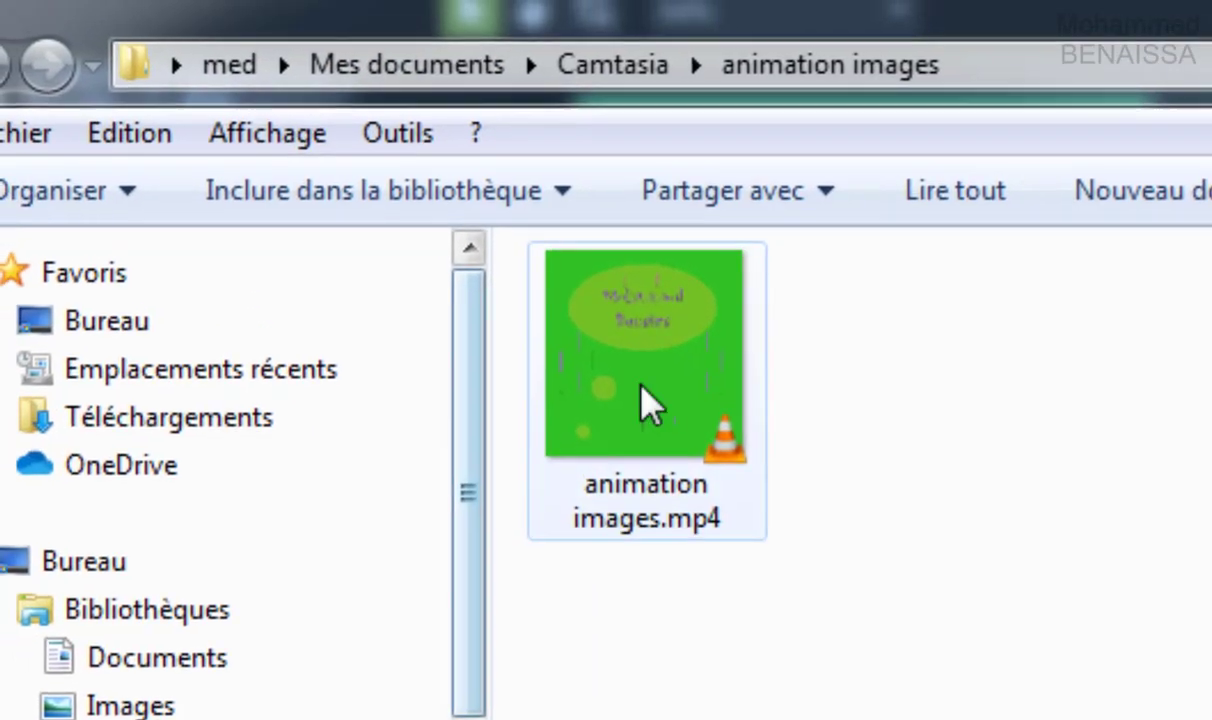
pyautogui.click(598, 430)
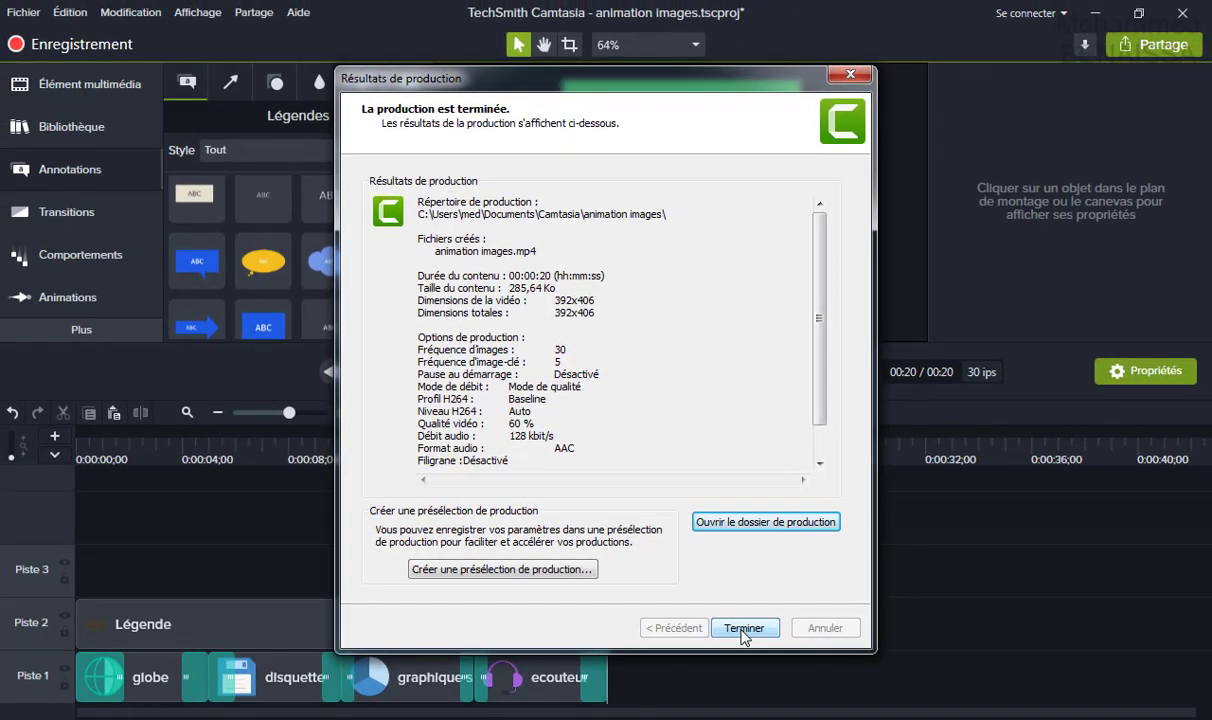
pyautogui.click(744, 630)
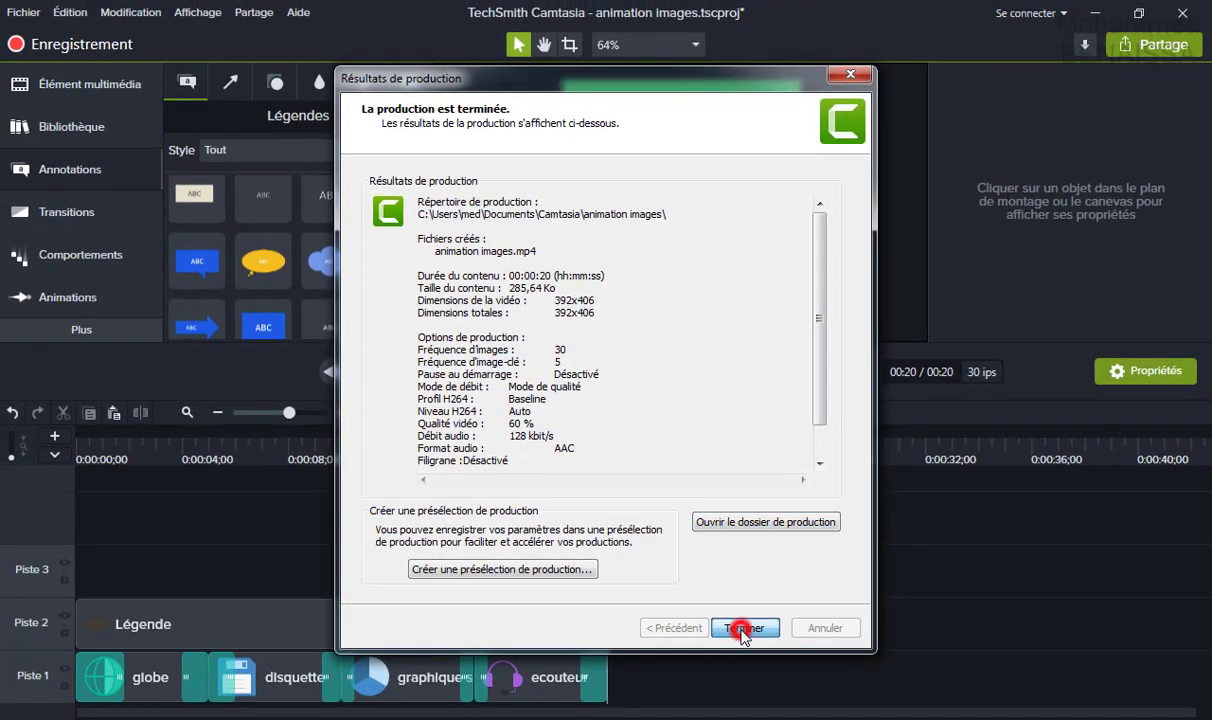